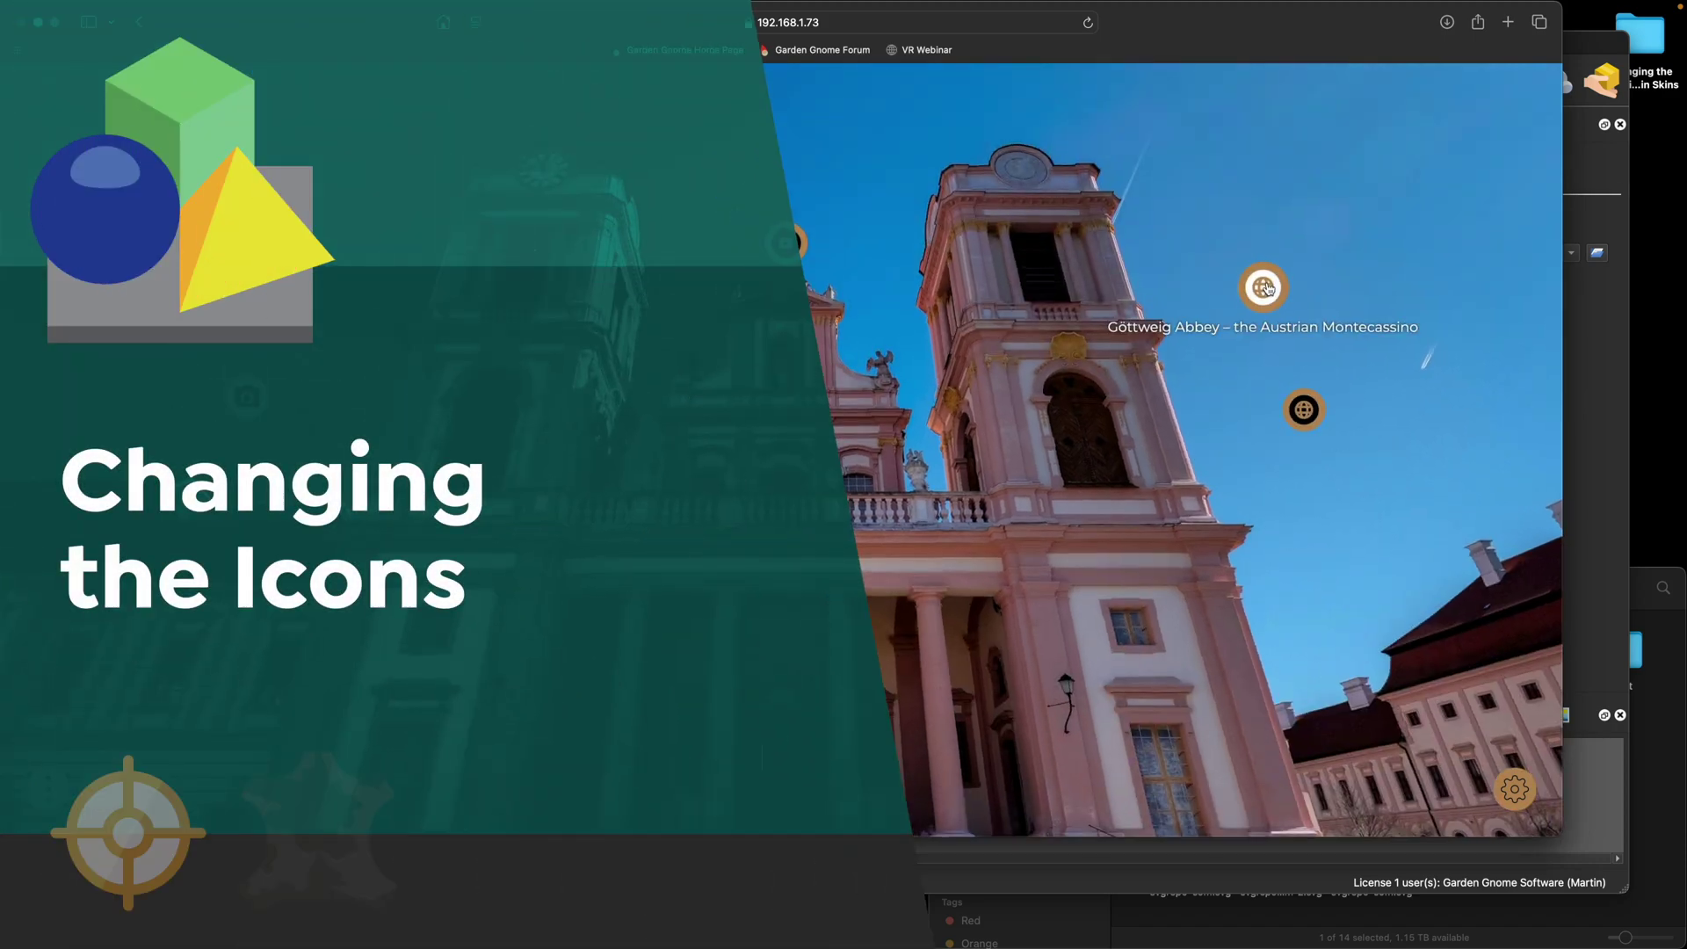
click(1267, 289)
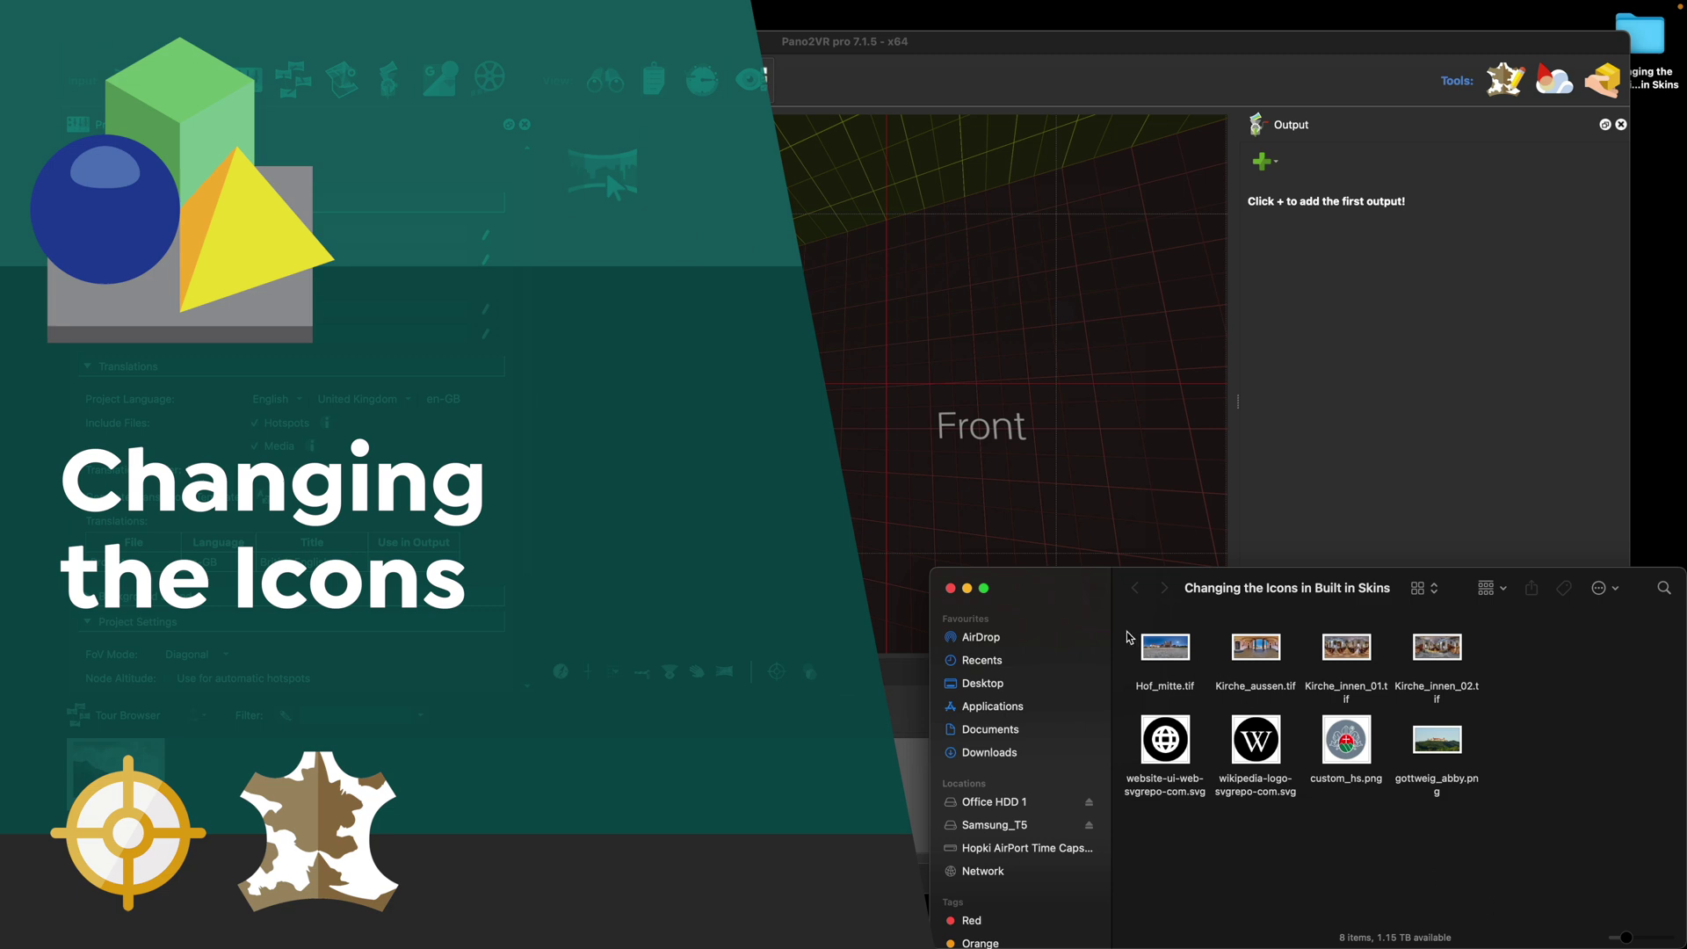
Add the panoramas Hof_mitte.tif, Kirche_aussen.tif, Kirche_innen_01.tif and Kirche_innen_02.tif from the project folder to Pano2VR
drag(1130, 635, 1461, 677)
drag(1156, 657, 795, 358)
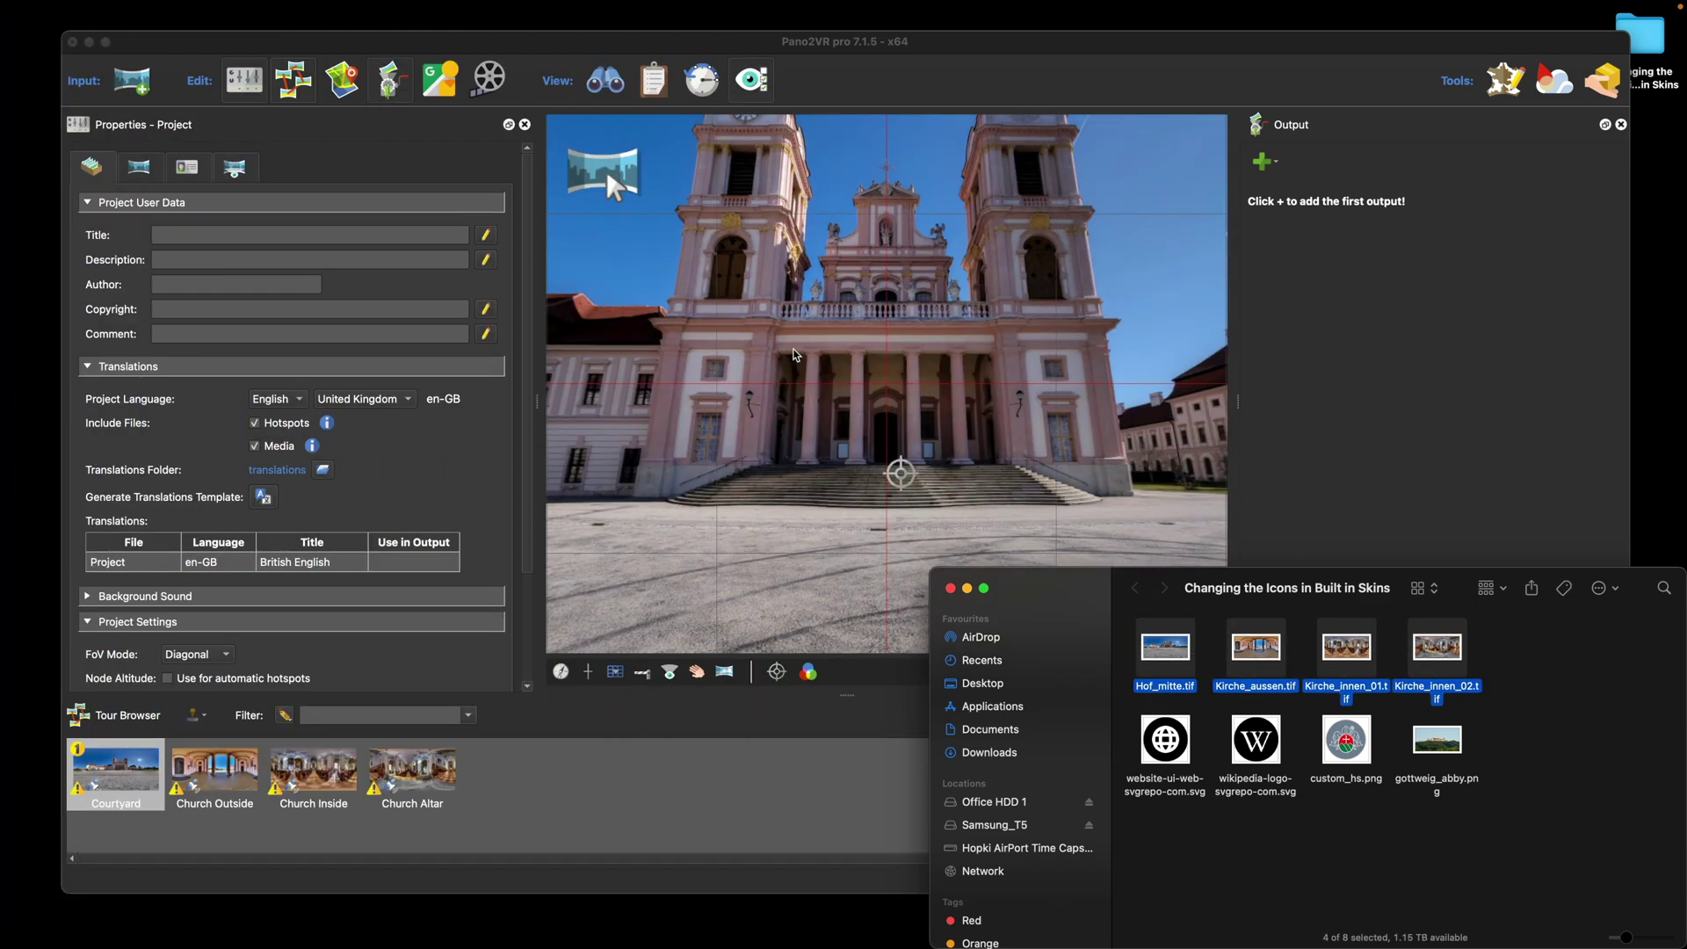
click(315, 40)
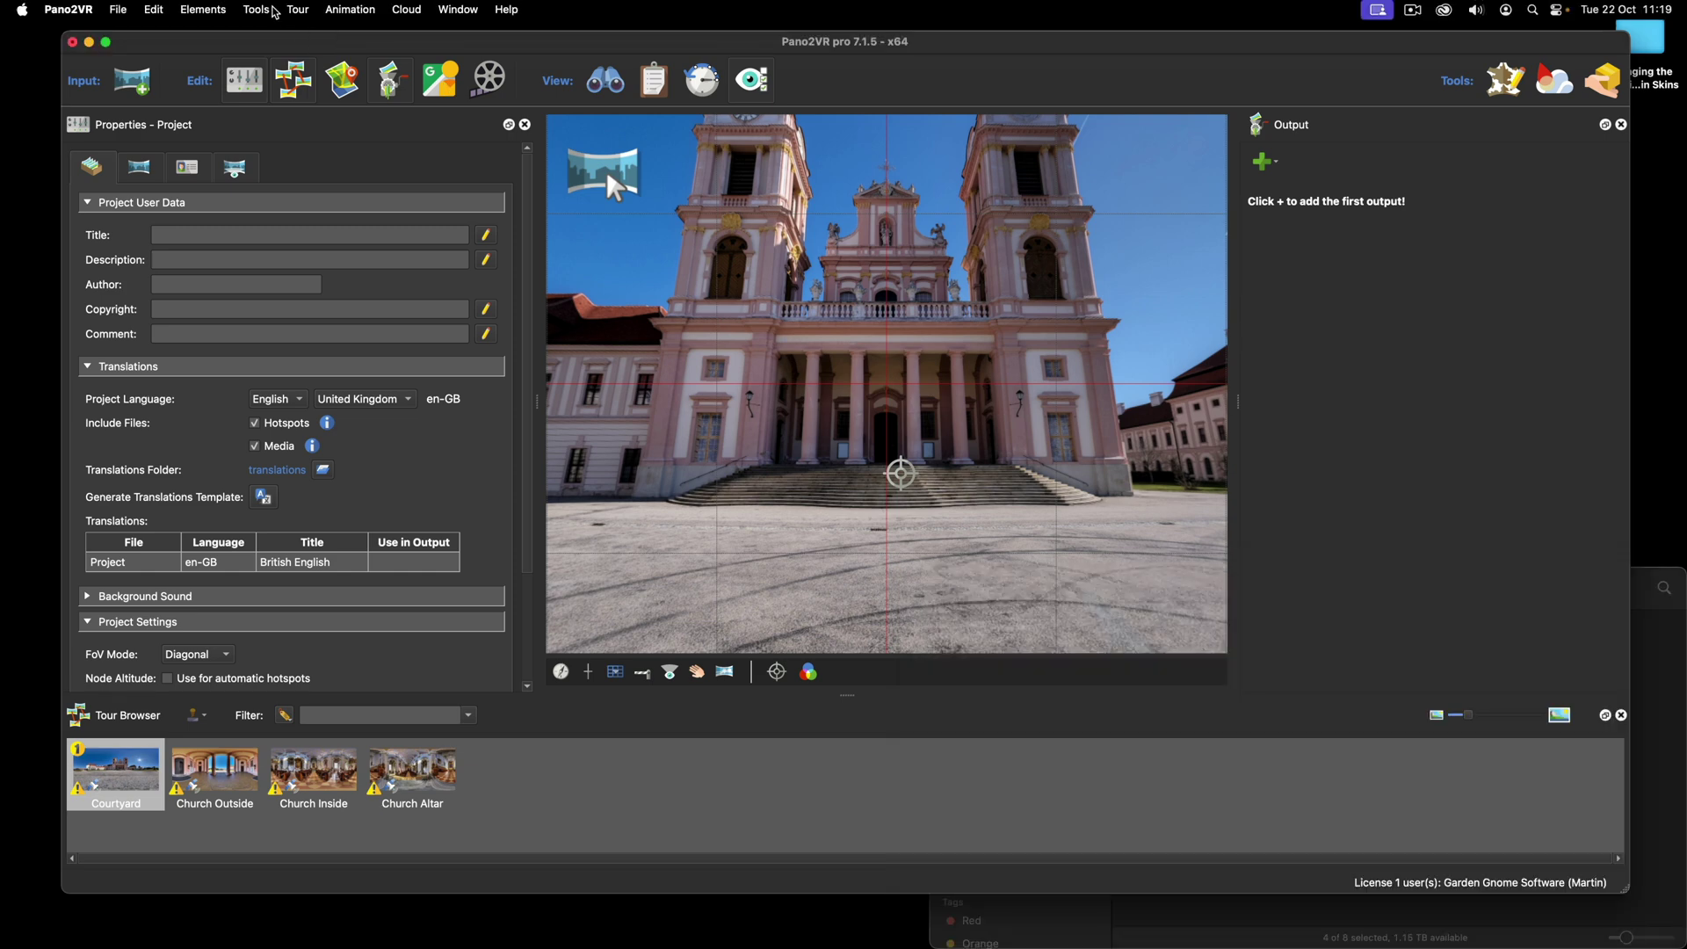
Link the tour's panoramas automatically with the Closest Nodes option
click(297, 10)
mouse_move(351, 125)
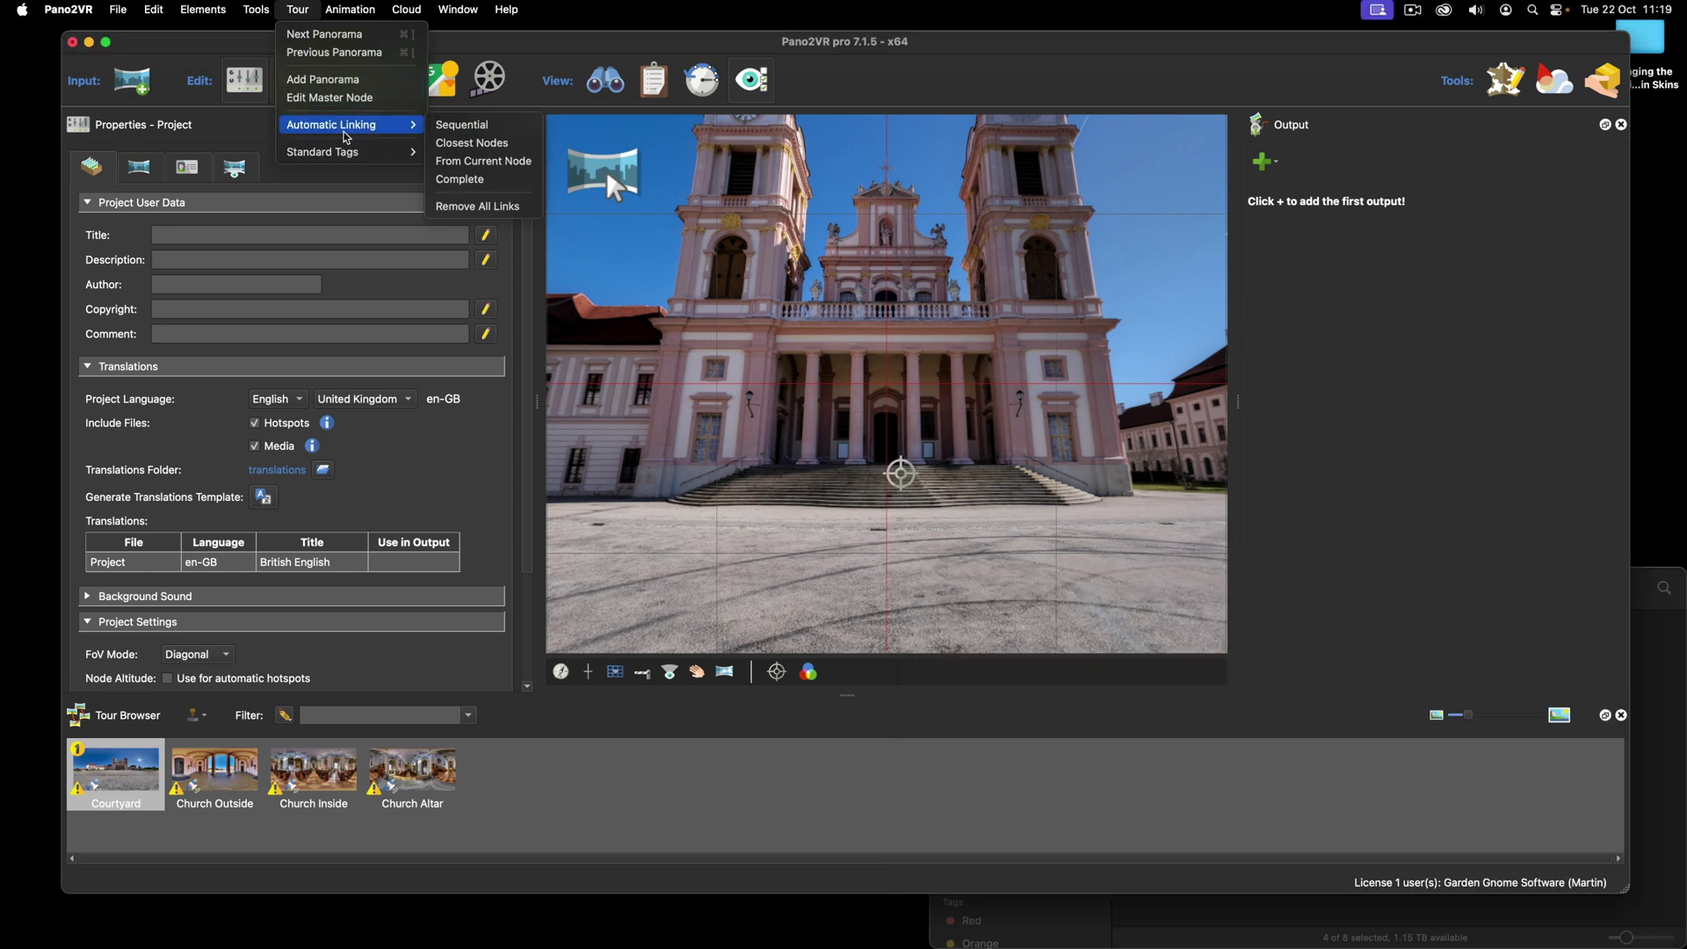
click(483, 143)
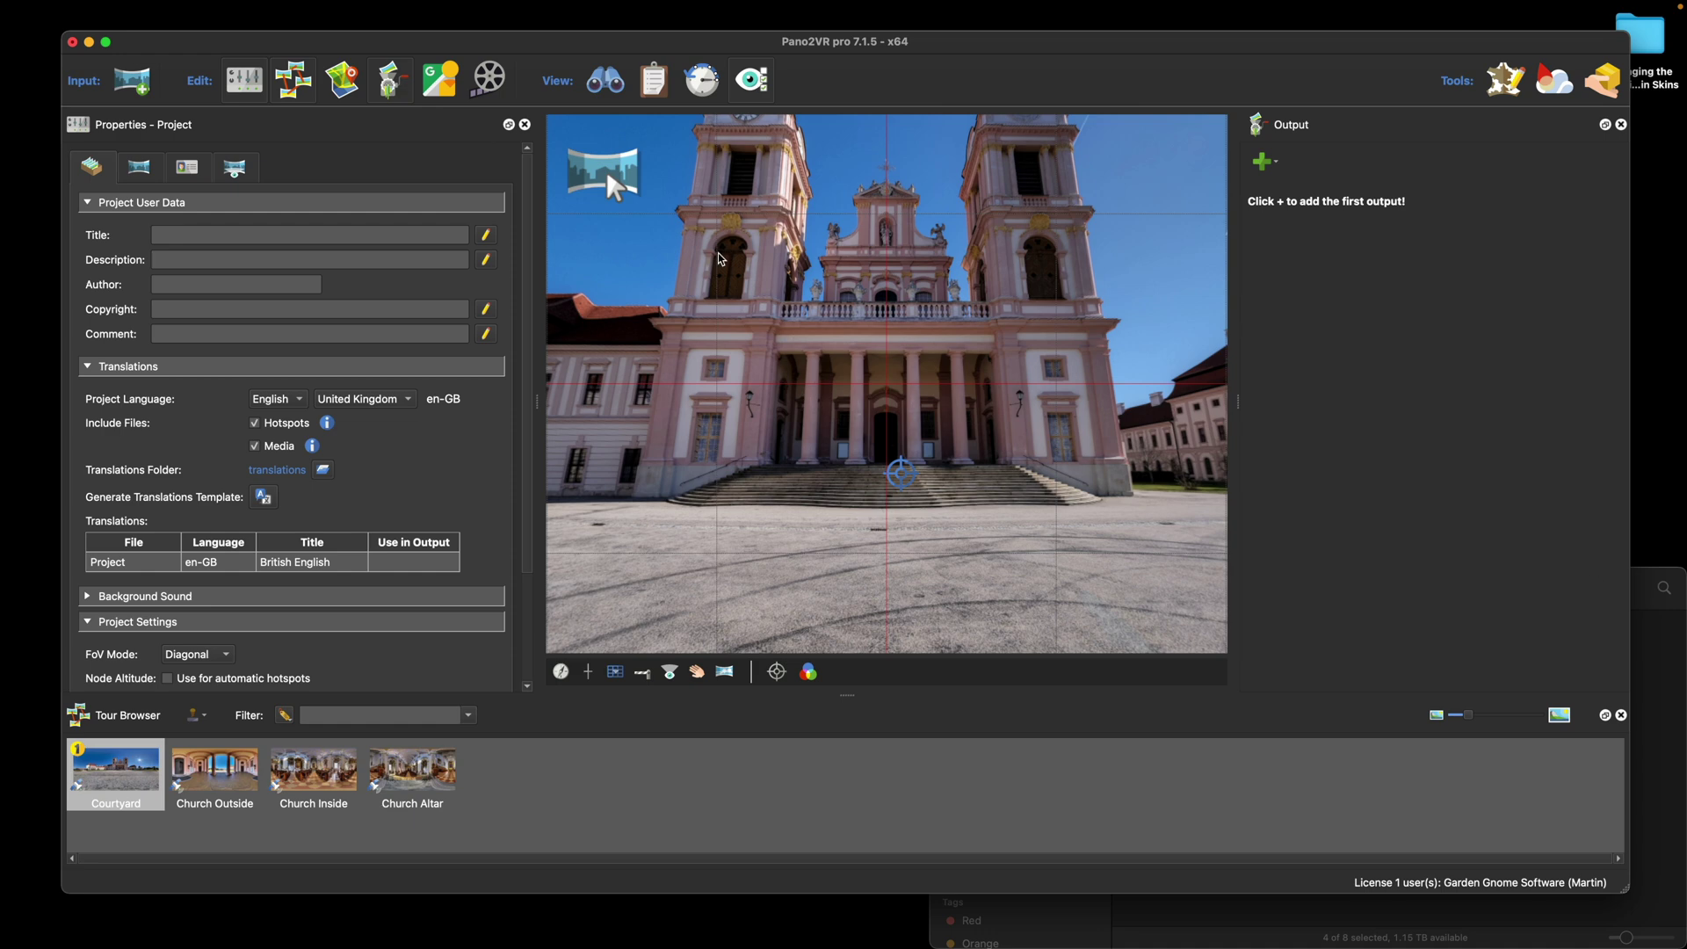
Place gottweig_abby.png as an image point hotspot in the sky beside the left tower and title it "Göttweig Abbey"
mouse_move(613, 189)
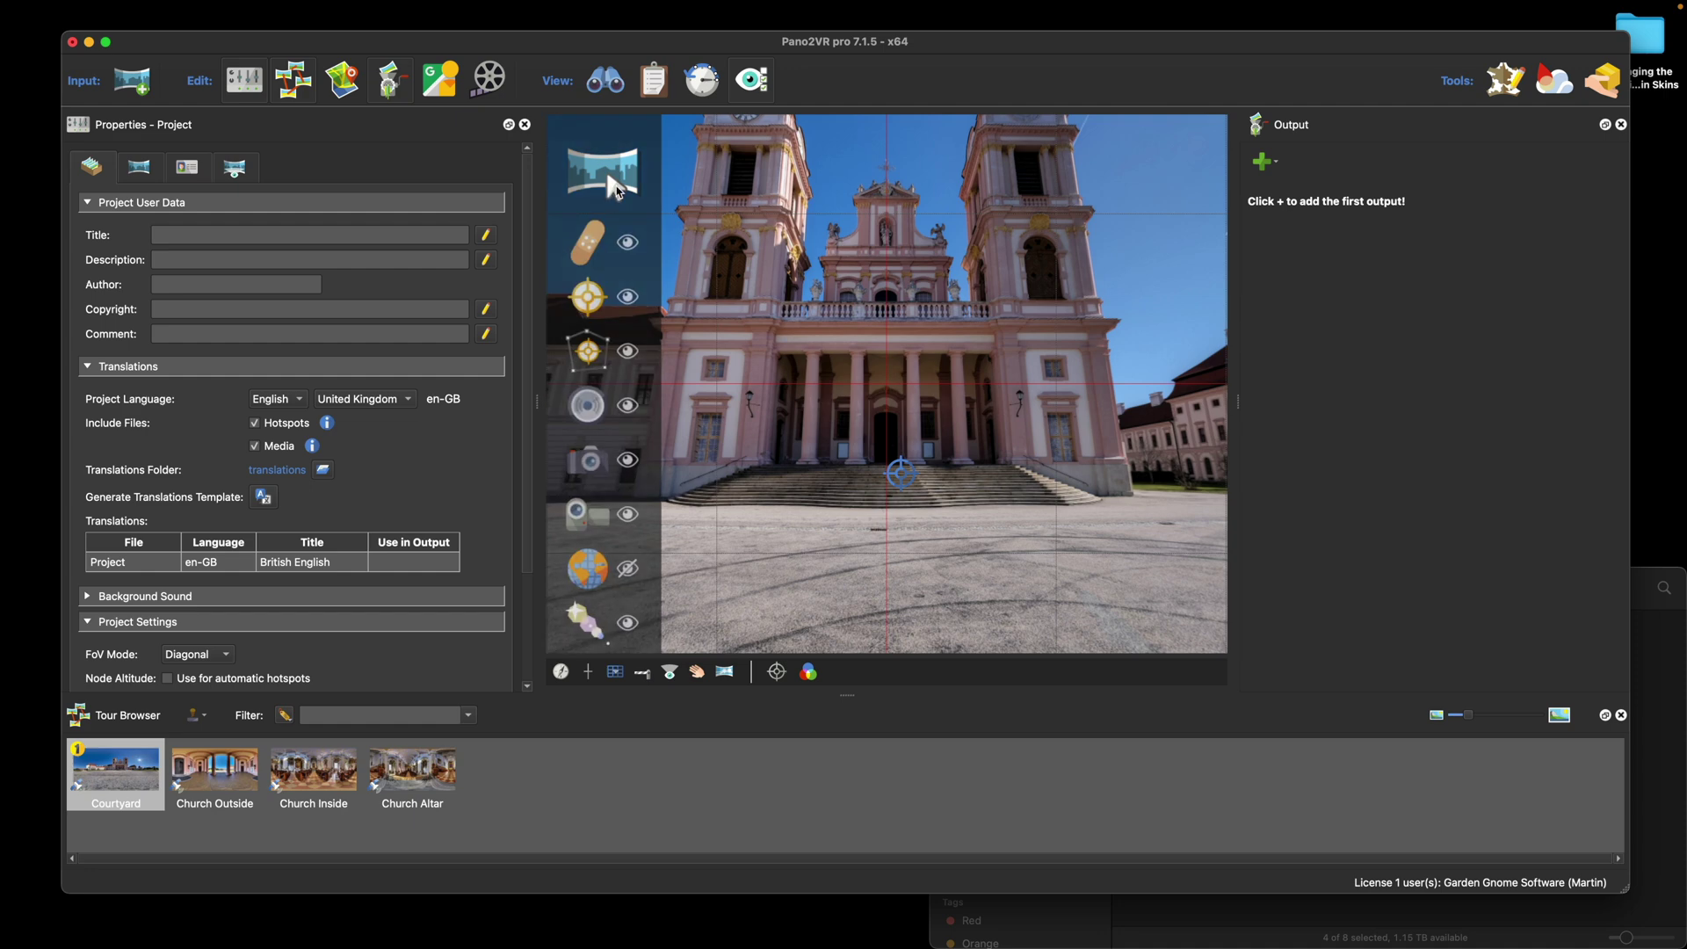
click(592, 307)
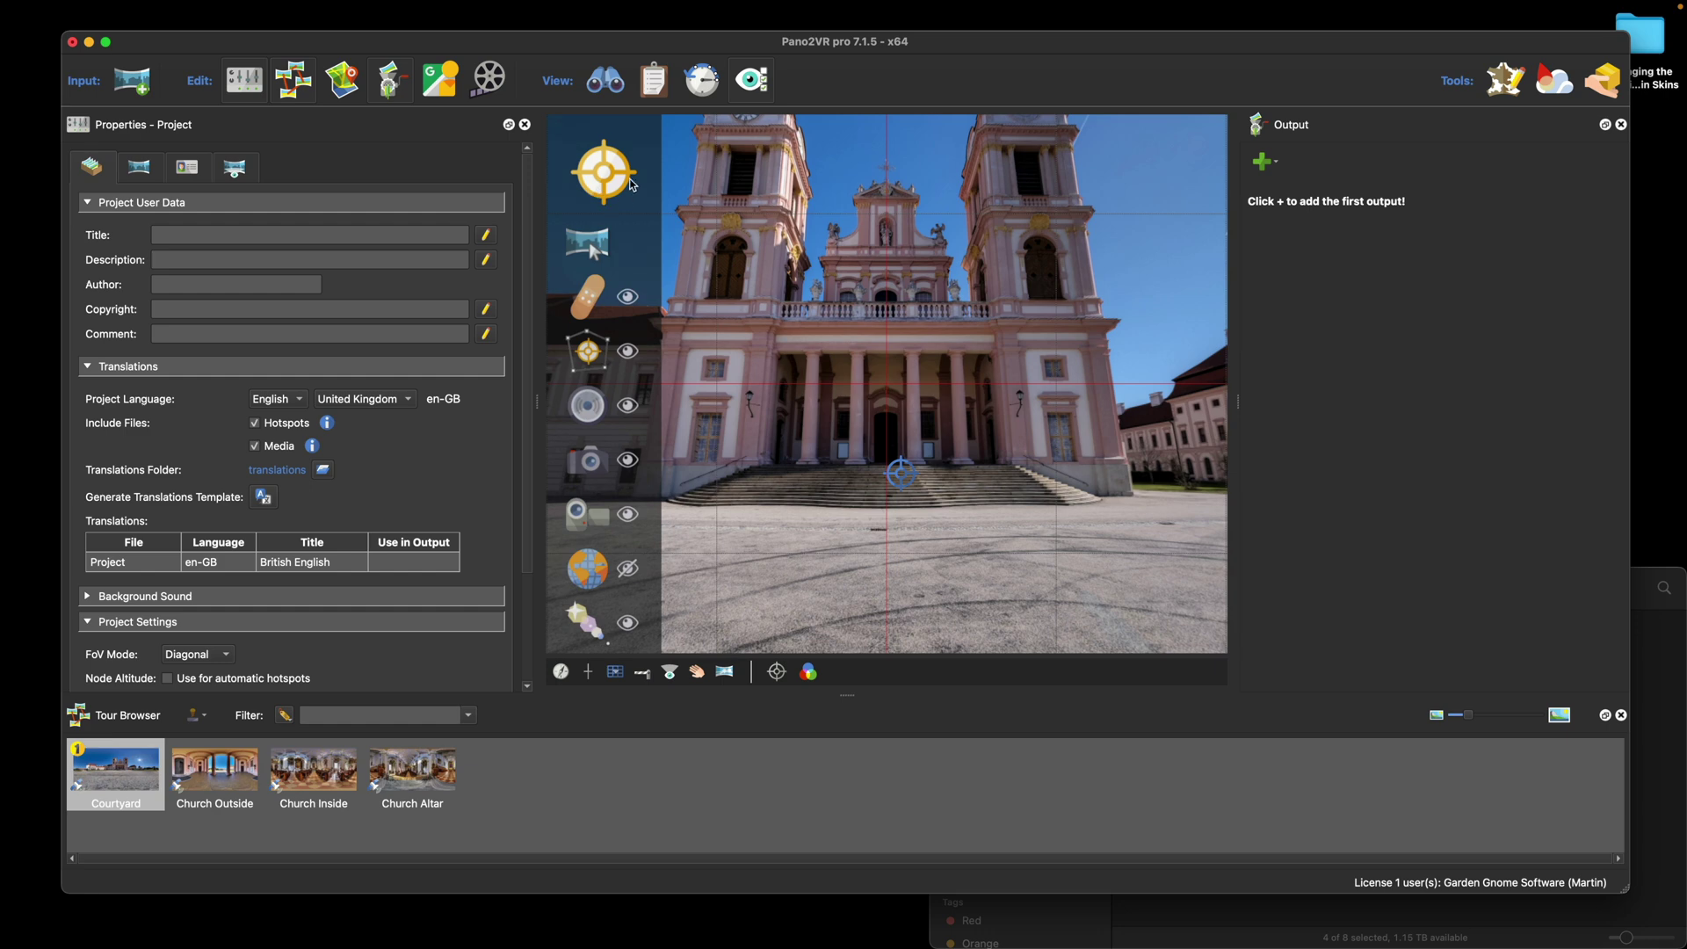
click(1651, 652)
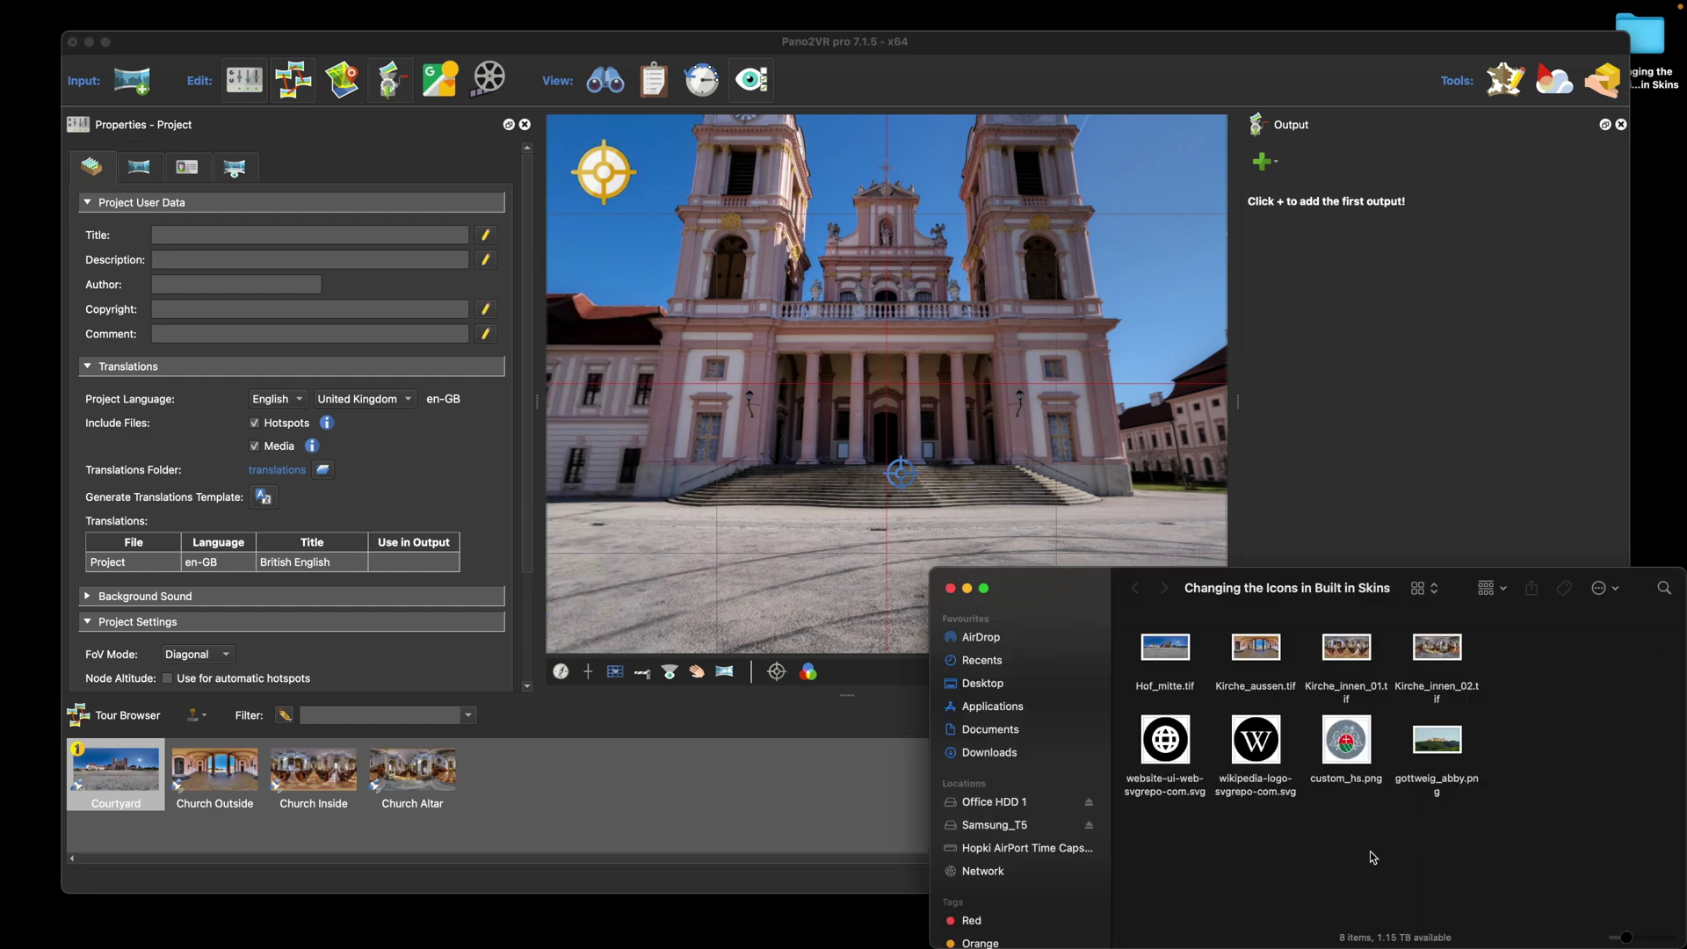
drag(1434, 751, 604, 254)
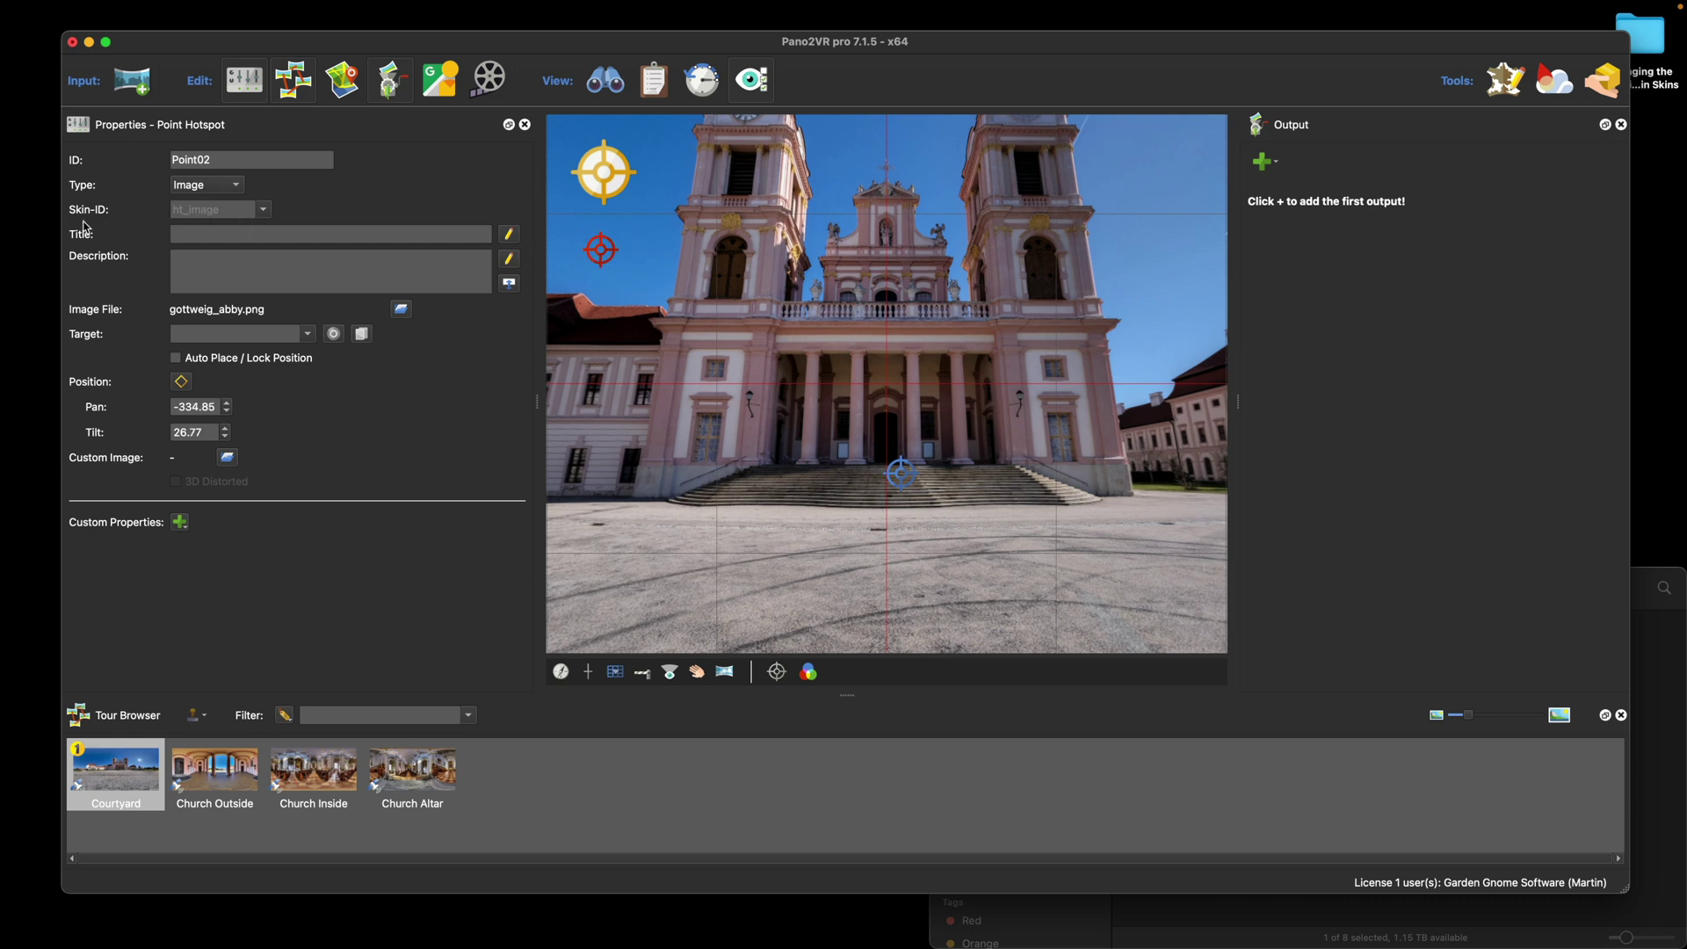
click(233, 236)
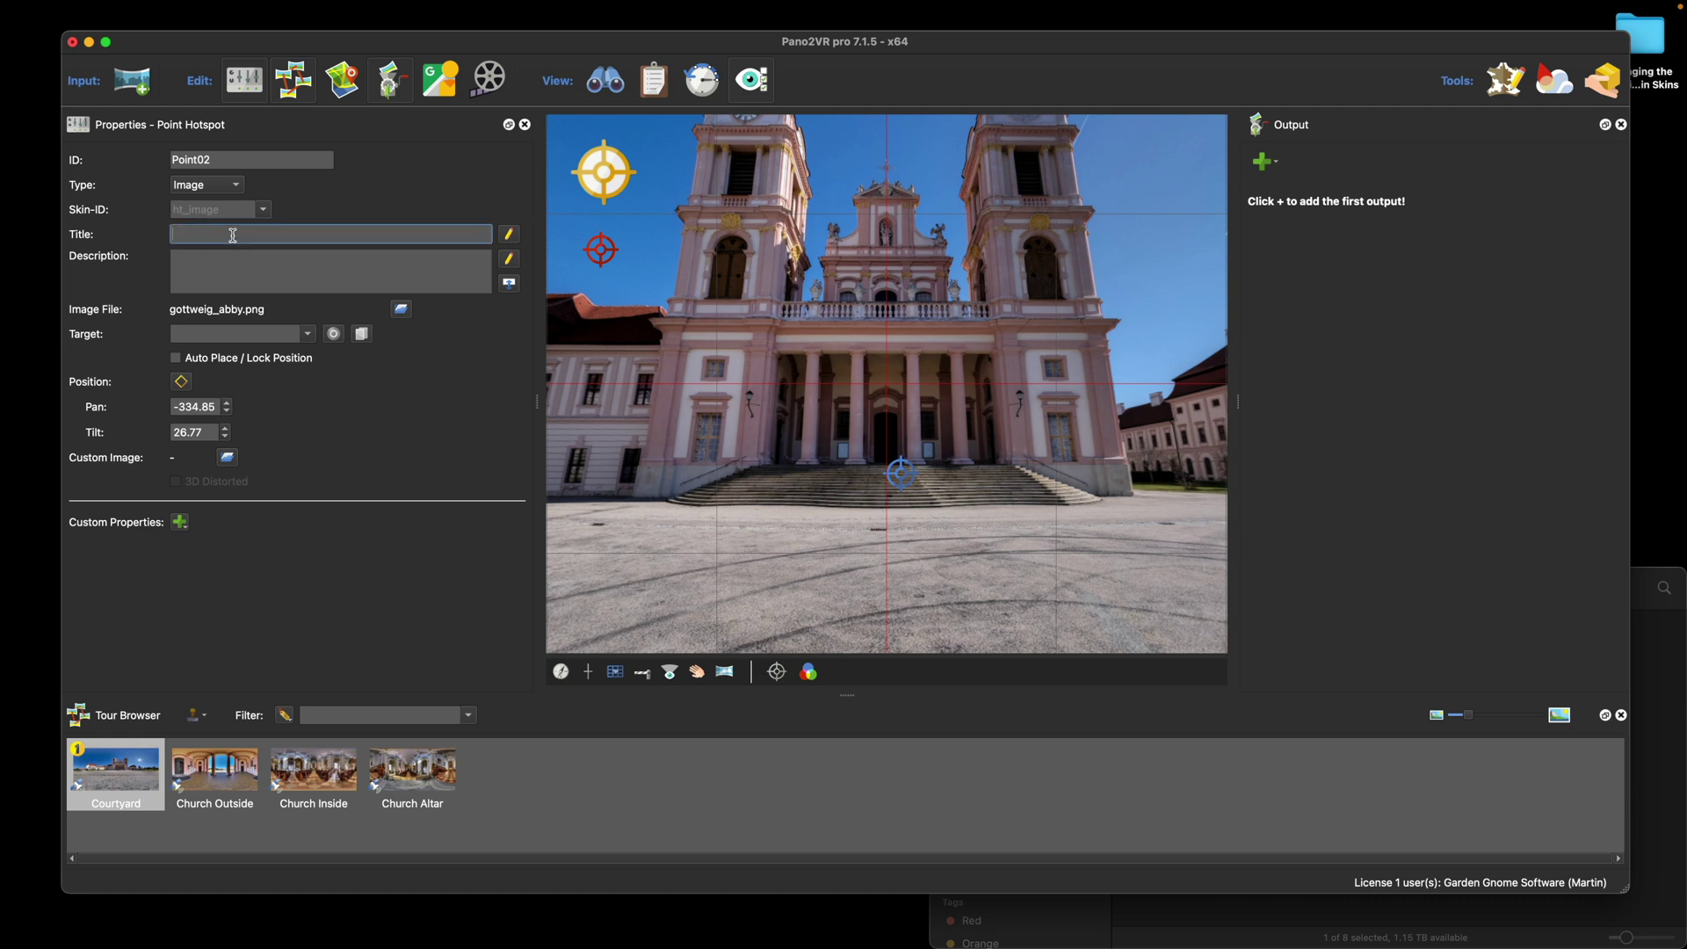
text(Göttweig Abbey)
Switch to the browser, add its YouTube page as a video hotspot above the church facade, and shorten the title to "Göttweig Abbey"
key(super+Tab)
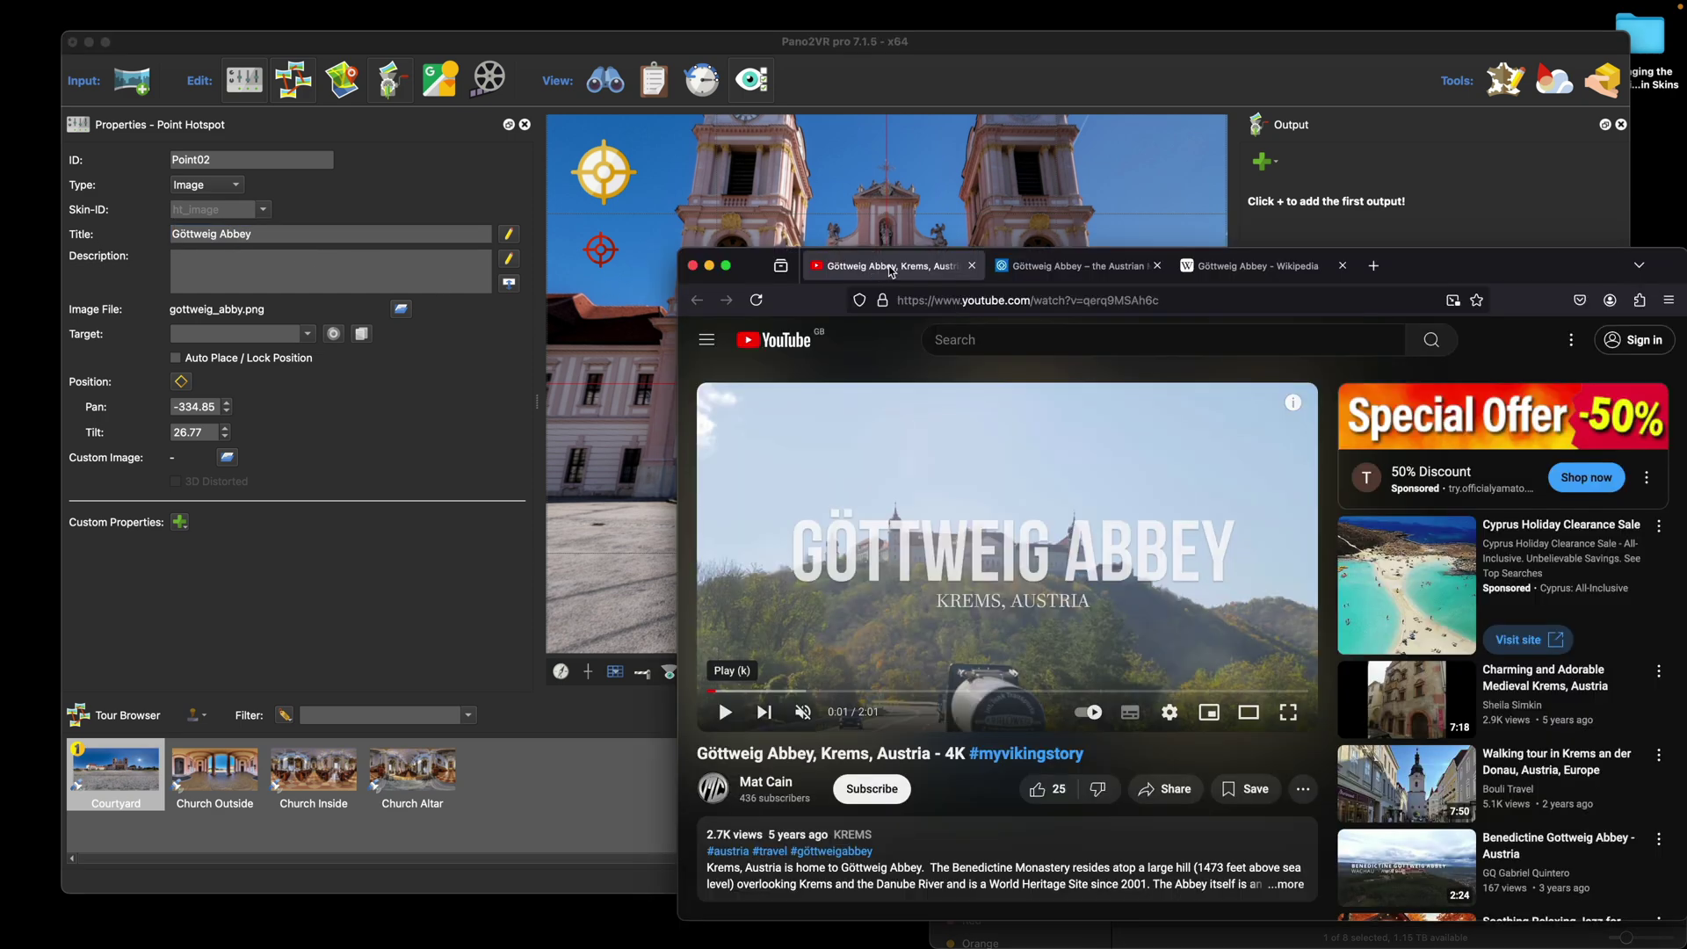
mouse_move(1050, 514)
drag(883, 307, 888, 172)
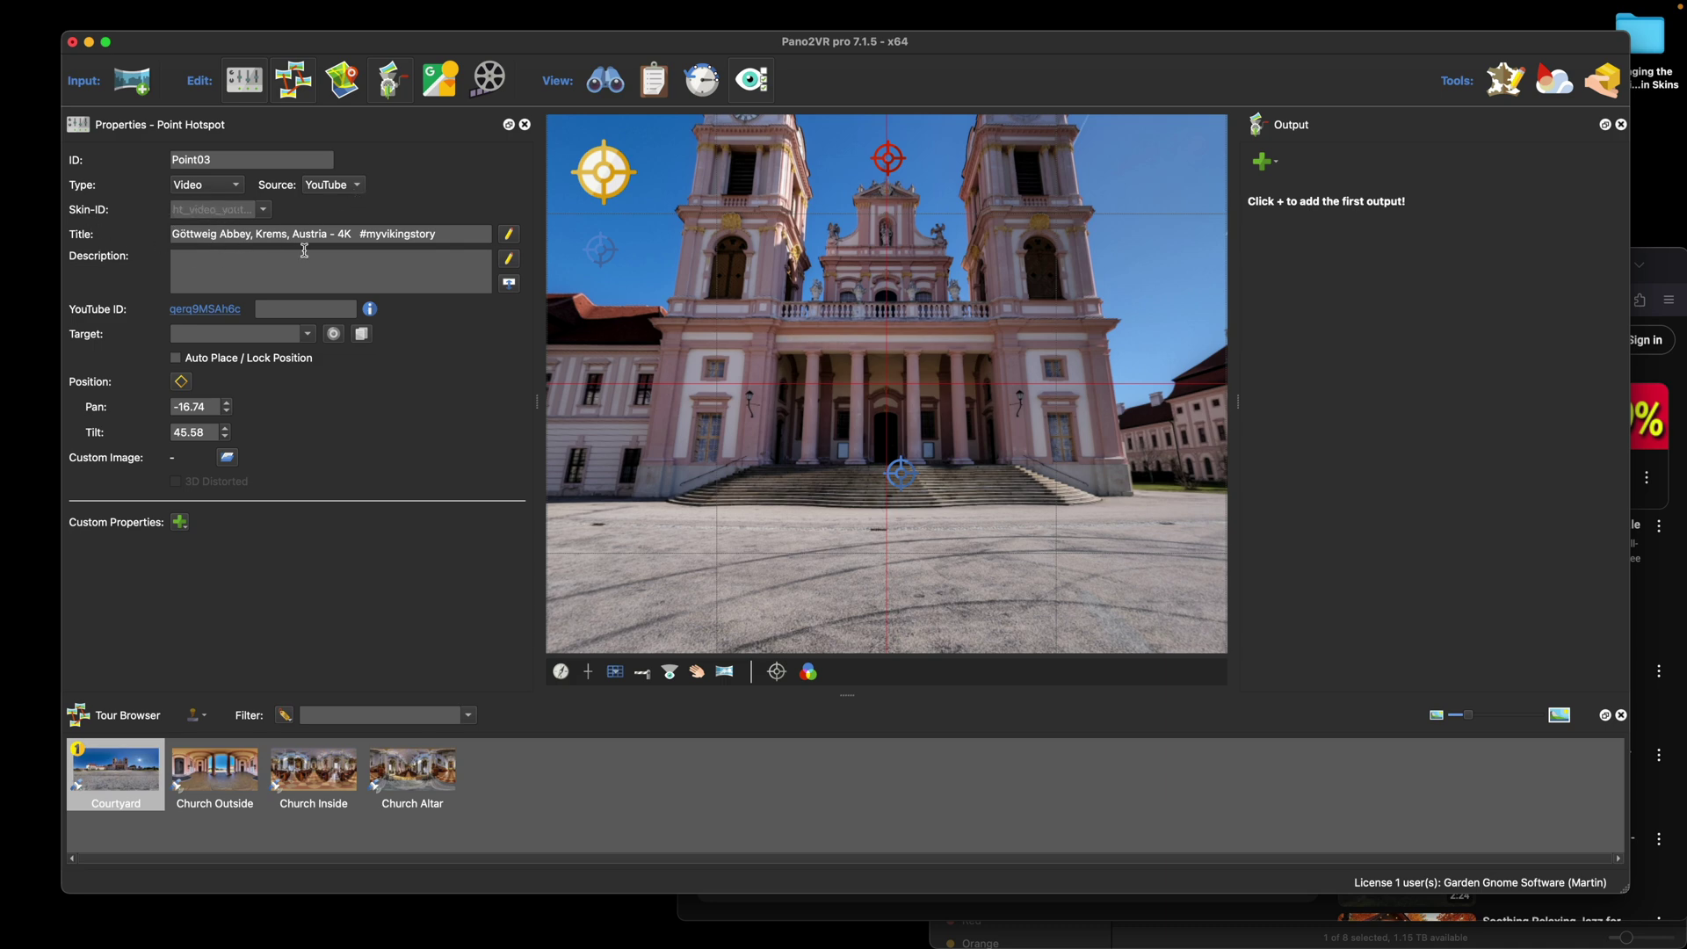
drag(251, 235, 443, 236)
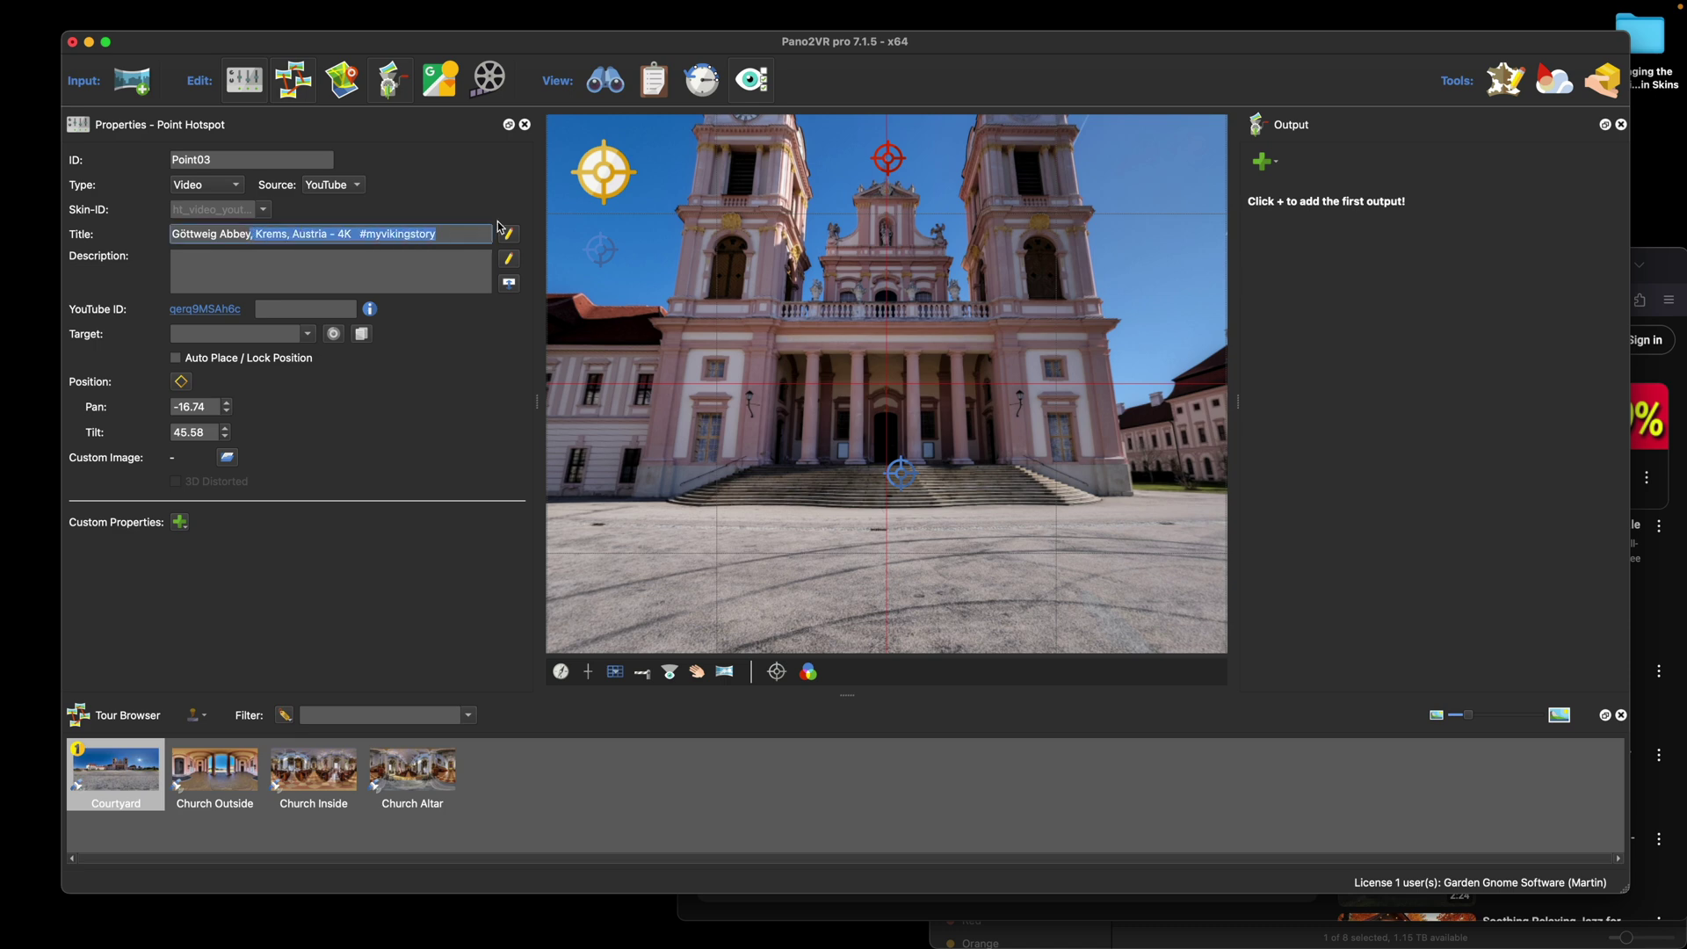
key(BackSpace)
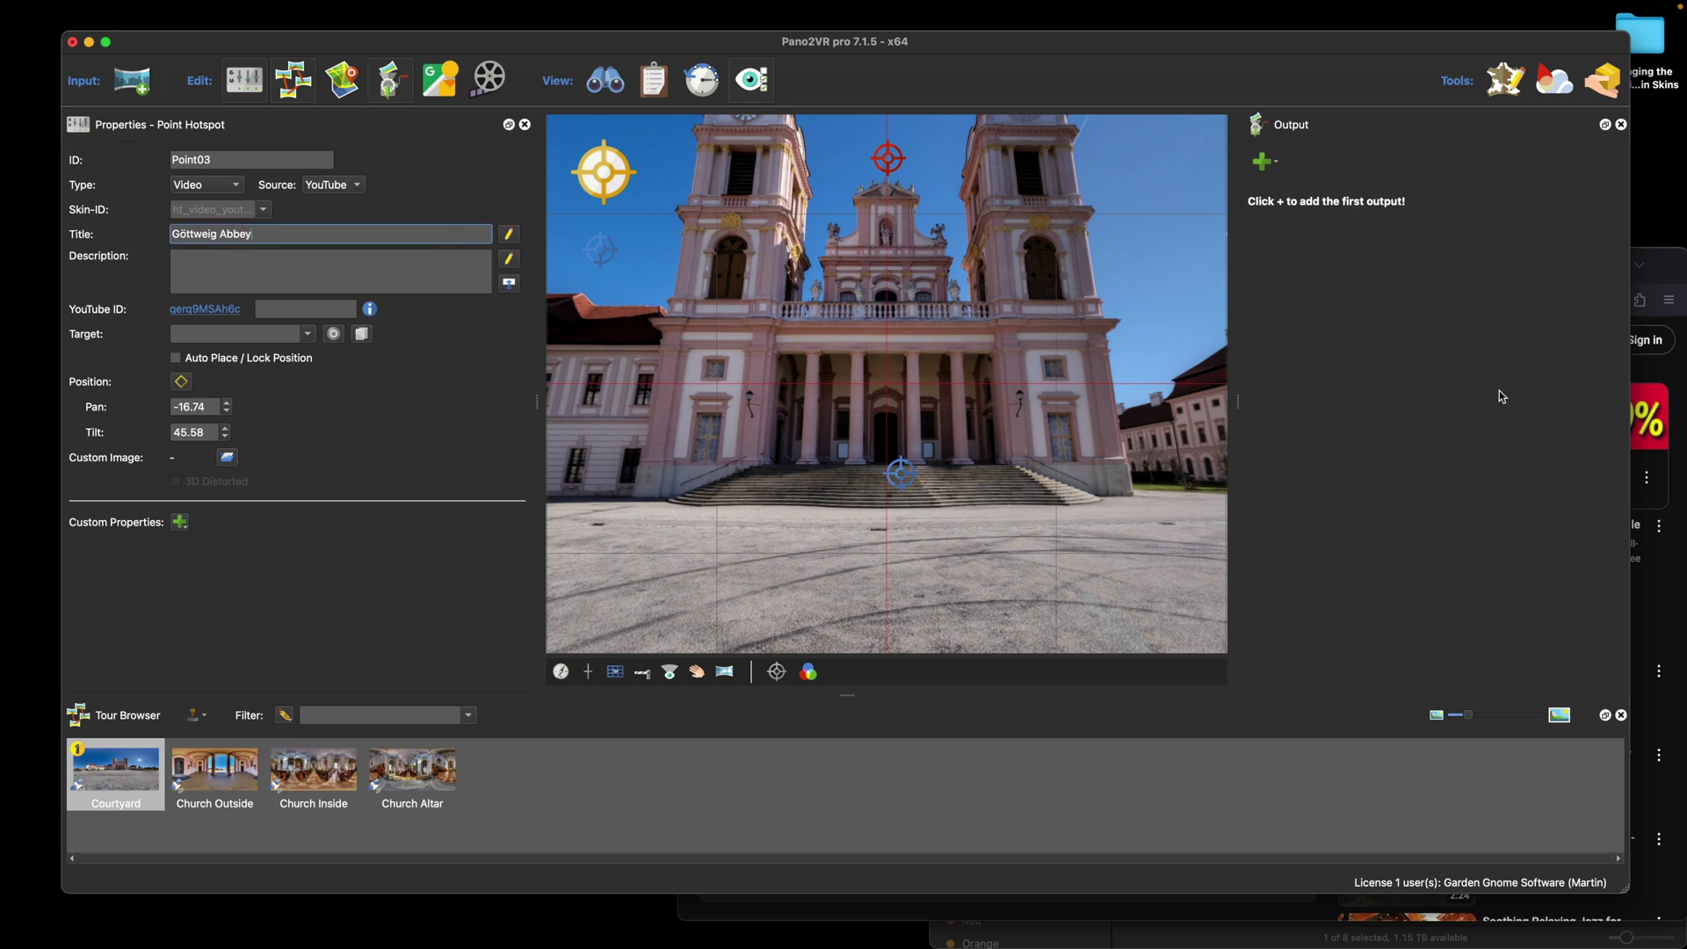
Add the visitworldheritage.com page as a URL hotspot right of the towers, titled "Göttweig Abbey – the Austrian Montecassino"
click(1672, 271)
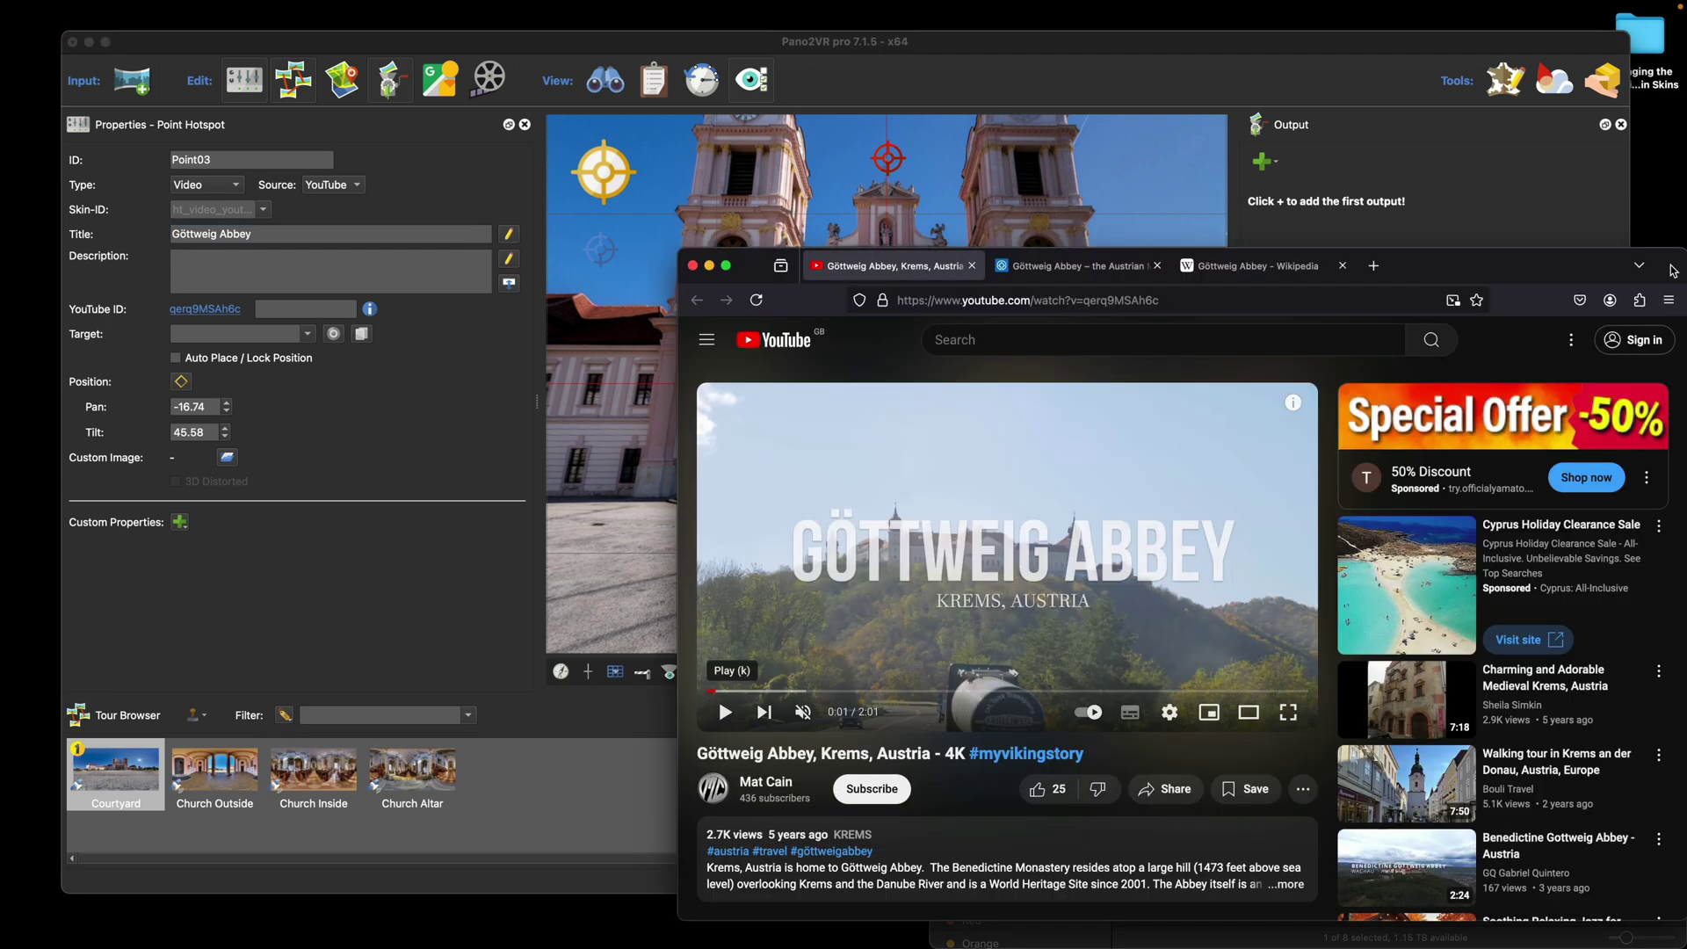
click(1098, 268)
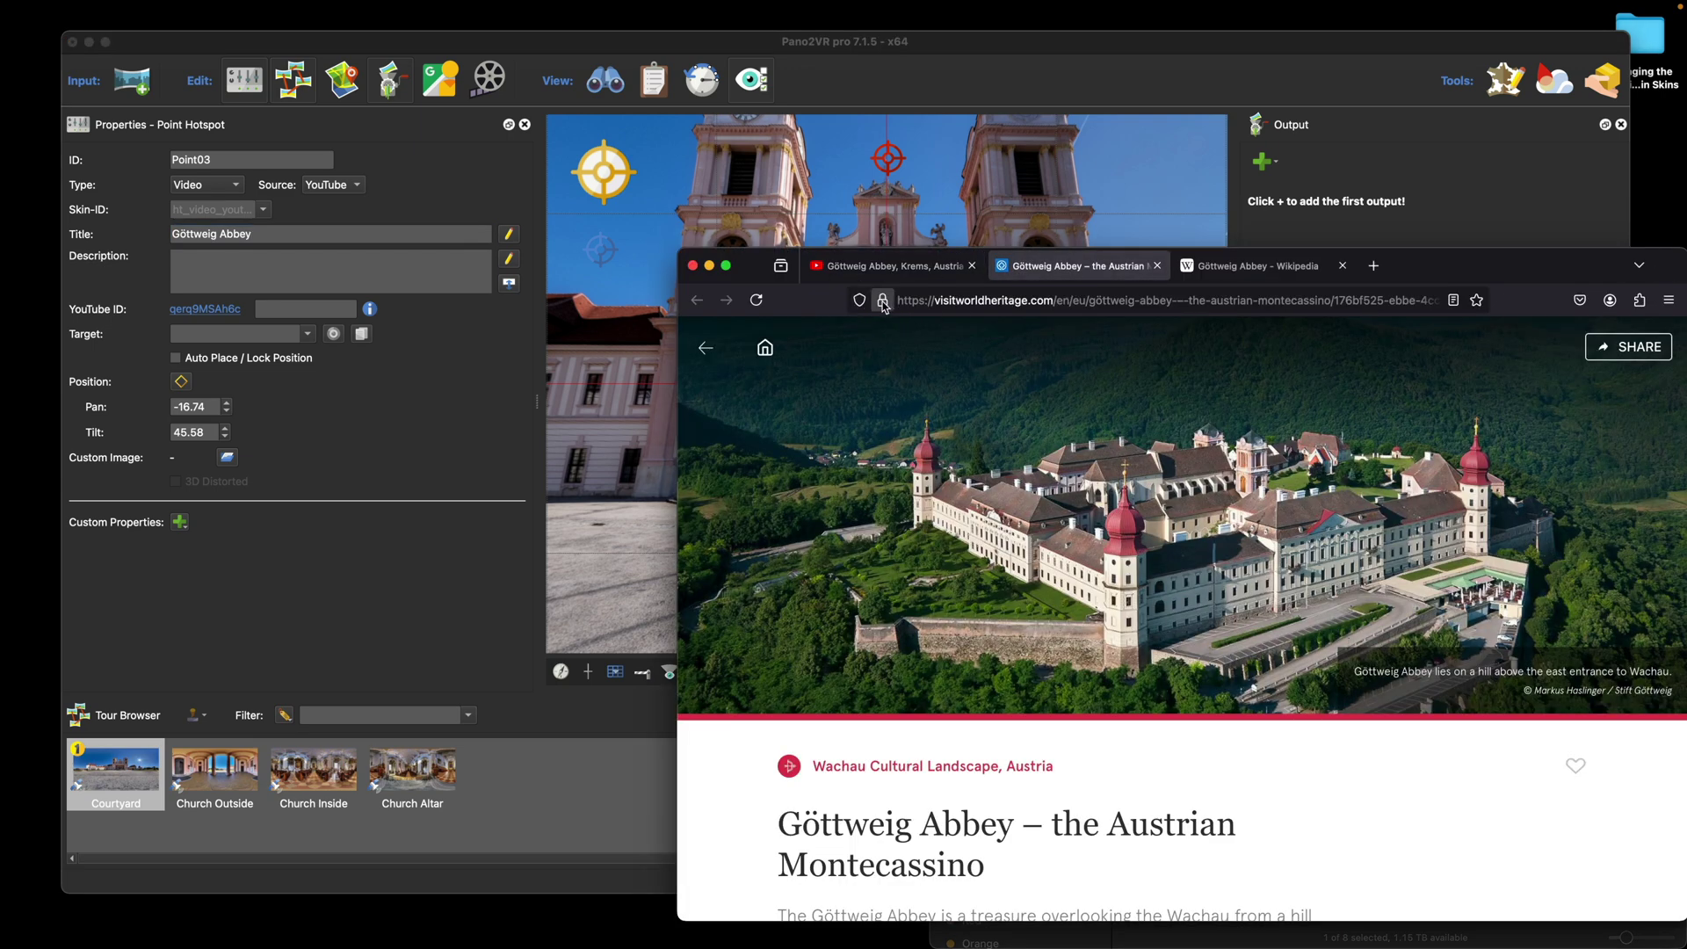
drag(883, 304, 1153, 192)
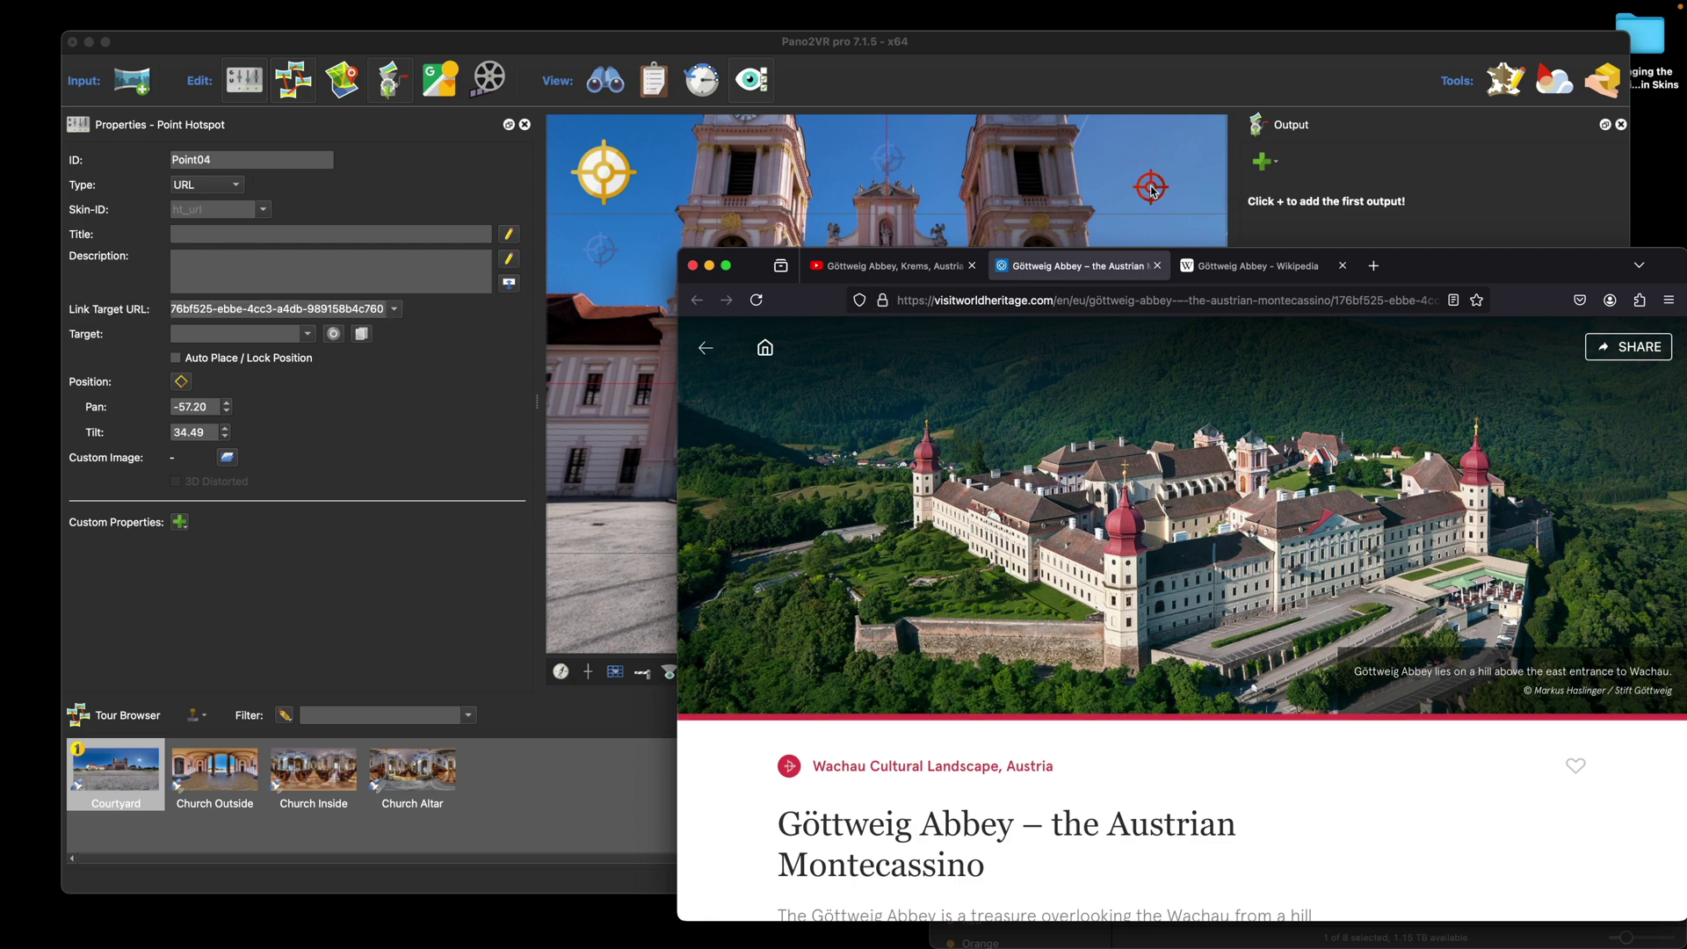
click(312, 235)
drag(312, 236, 490, 234)
key(BackSpace)
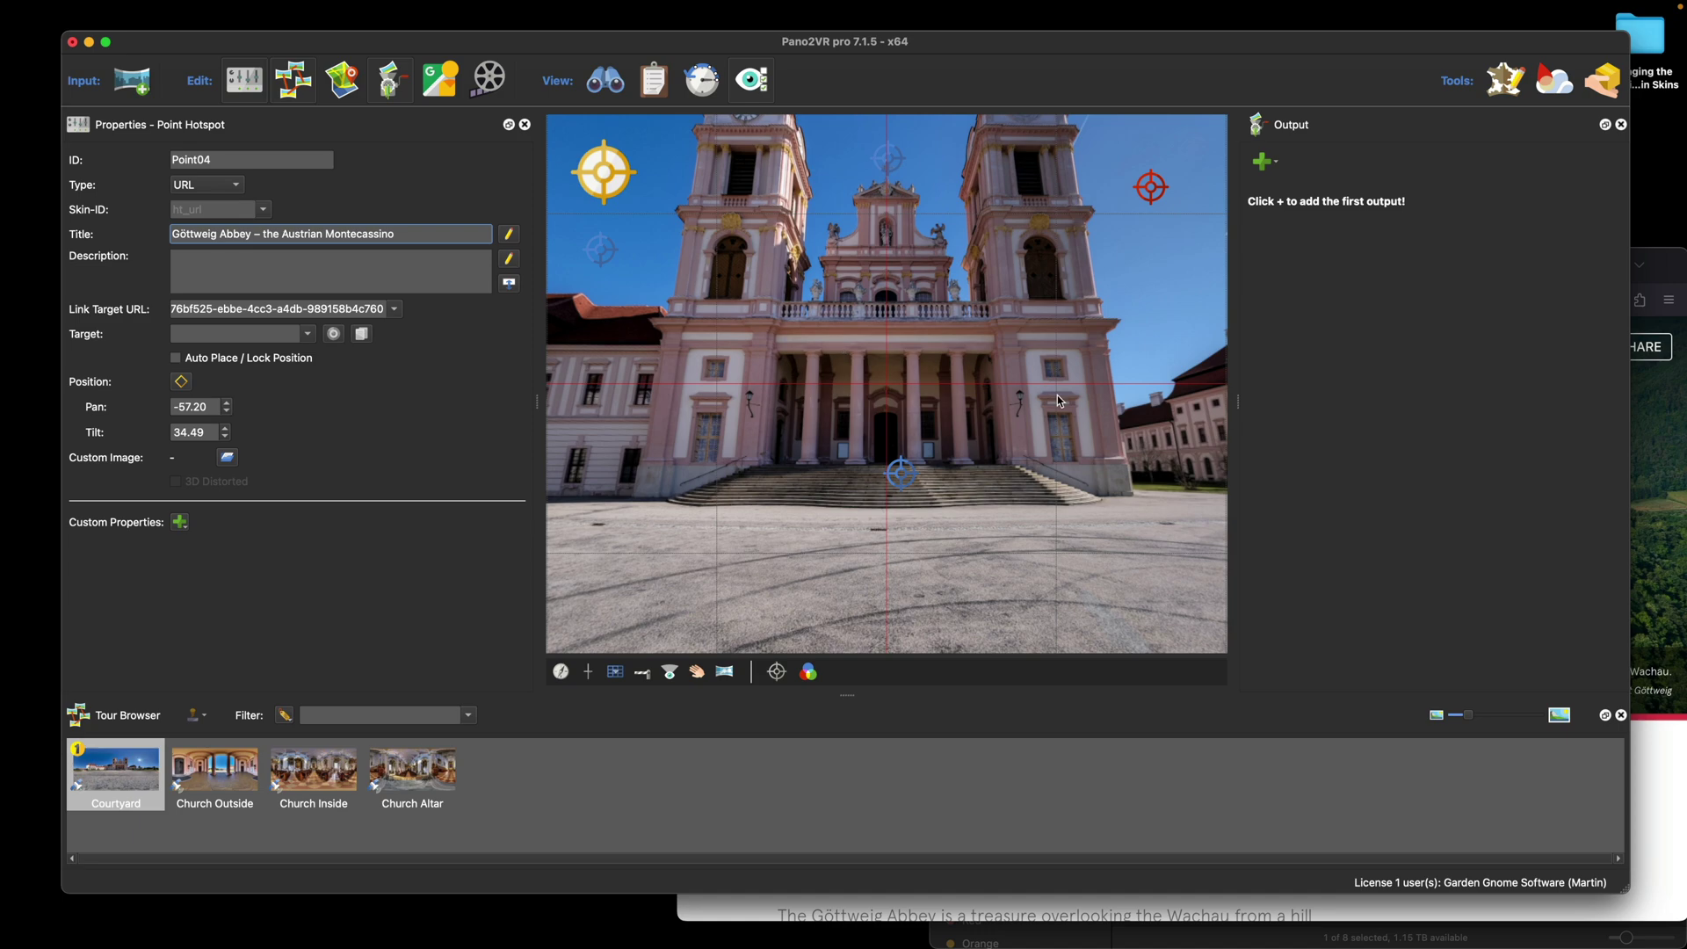
Add the Göttweig Abbey Wikipedia page as a second URL hotspot and position it just below the first one
click(1642, 497)
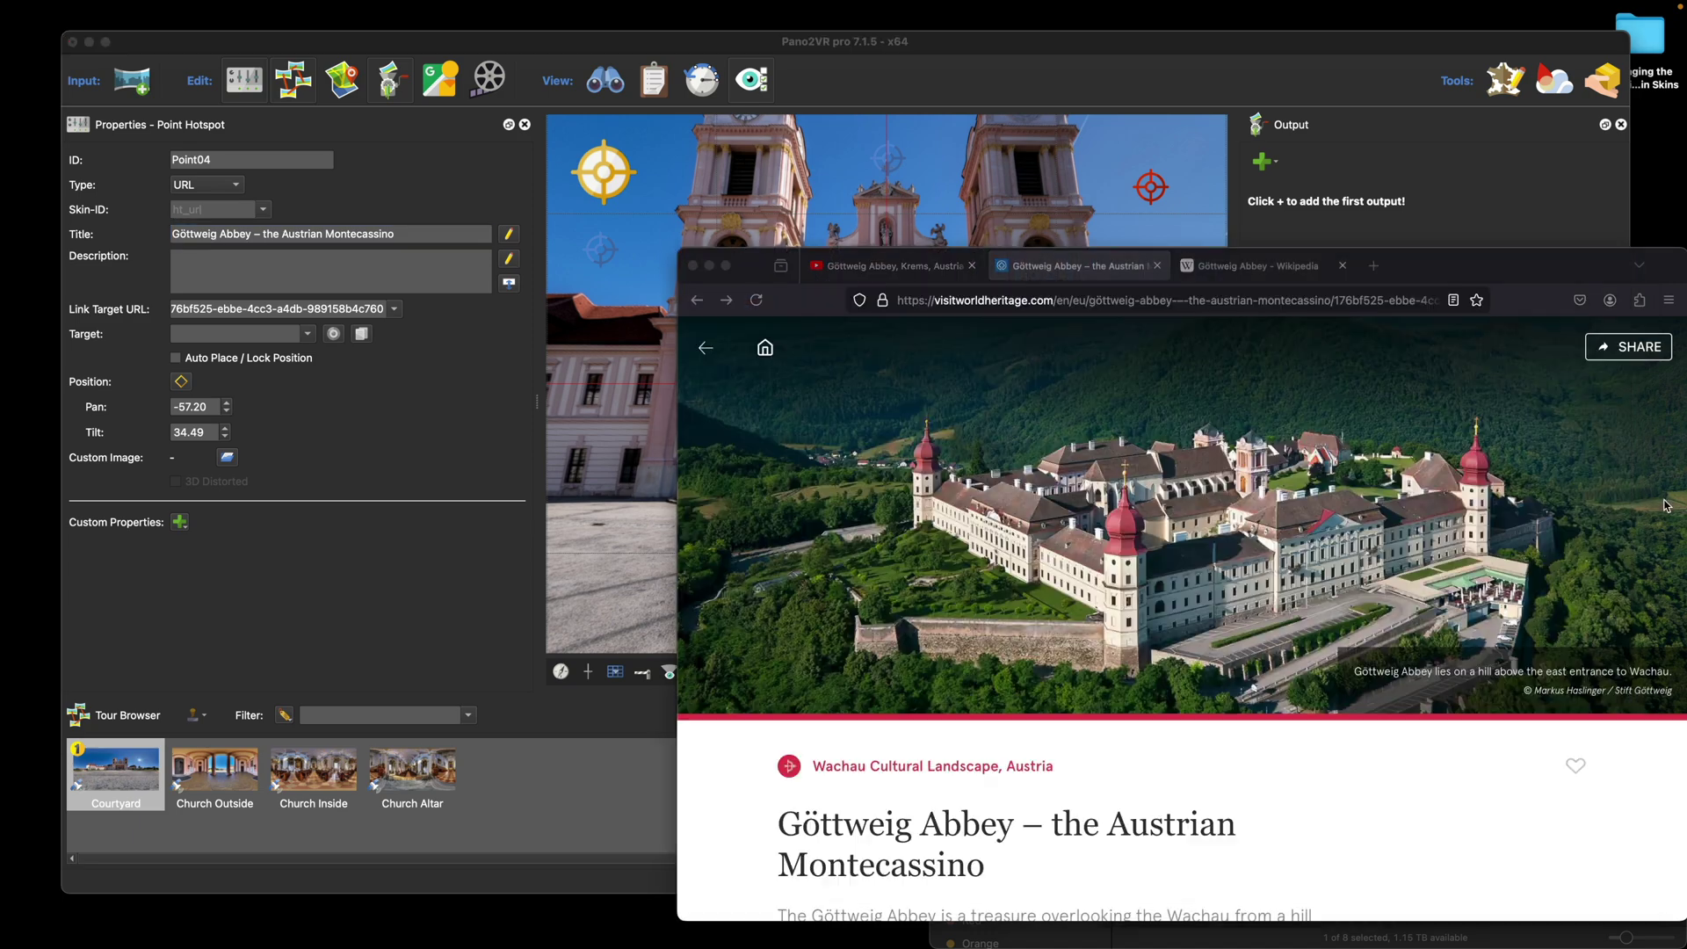
click(1295, 274)
click(906, 303)
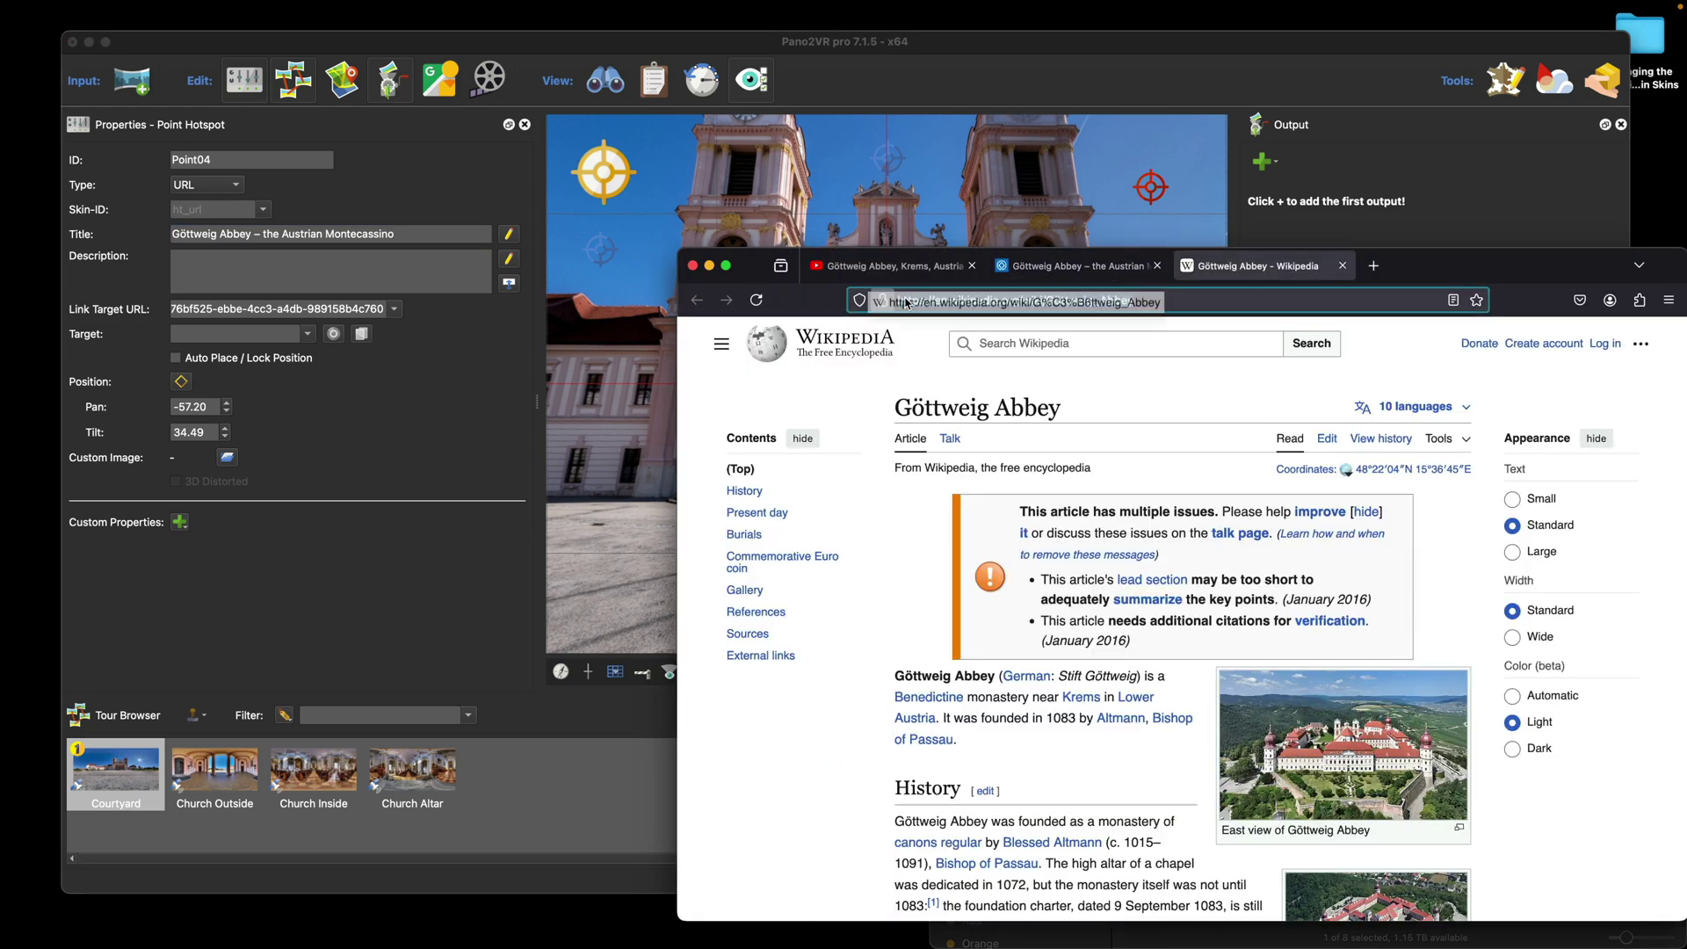
drag(905, 303, 1166, 236)
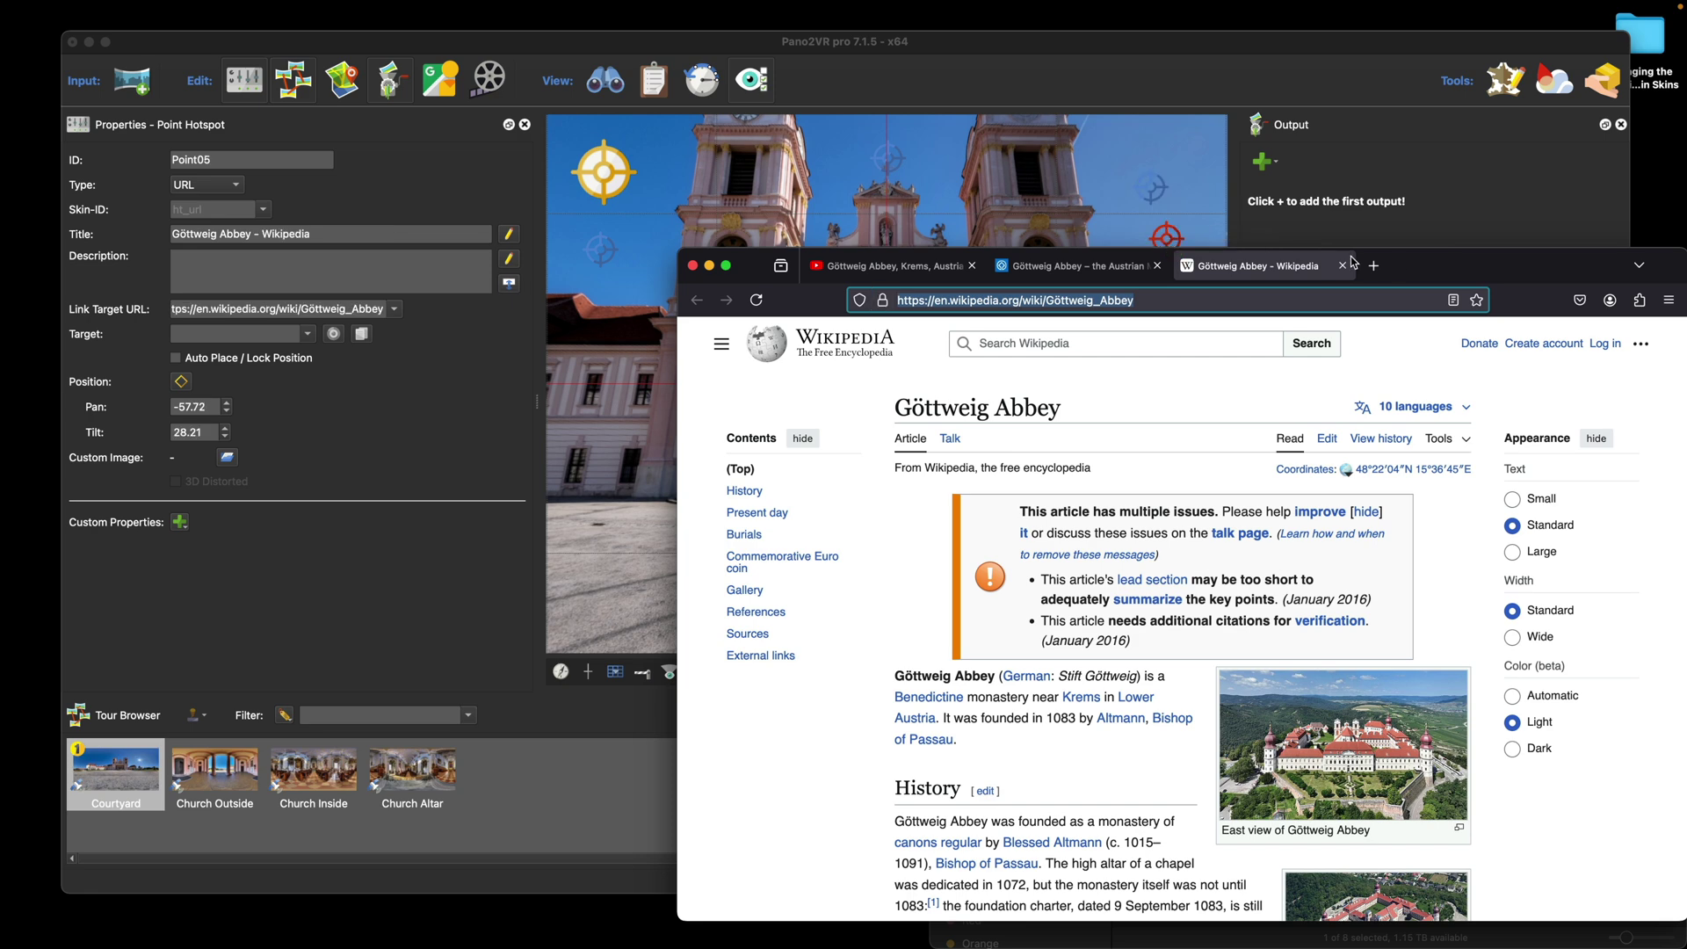
key(super+h)
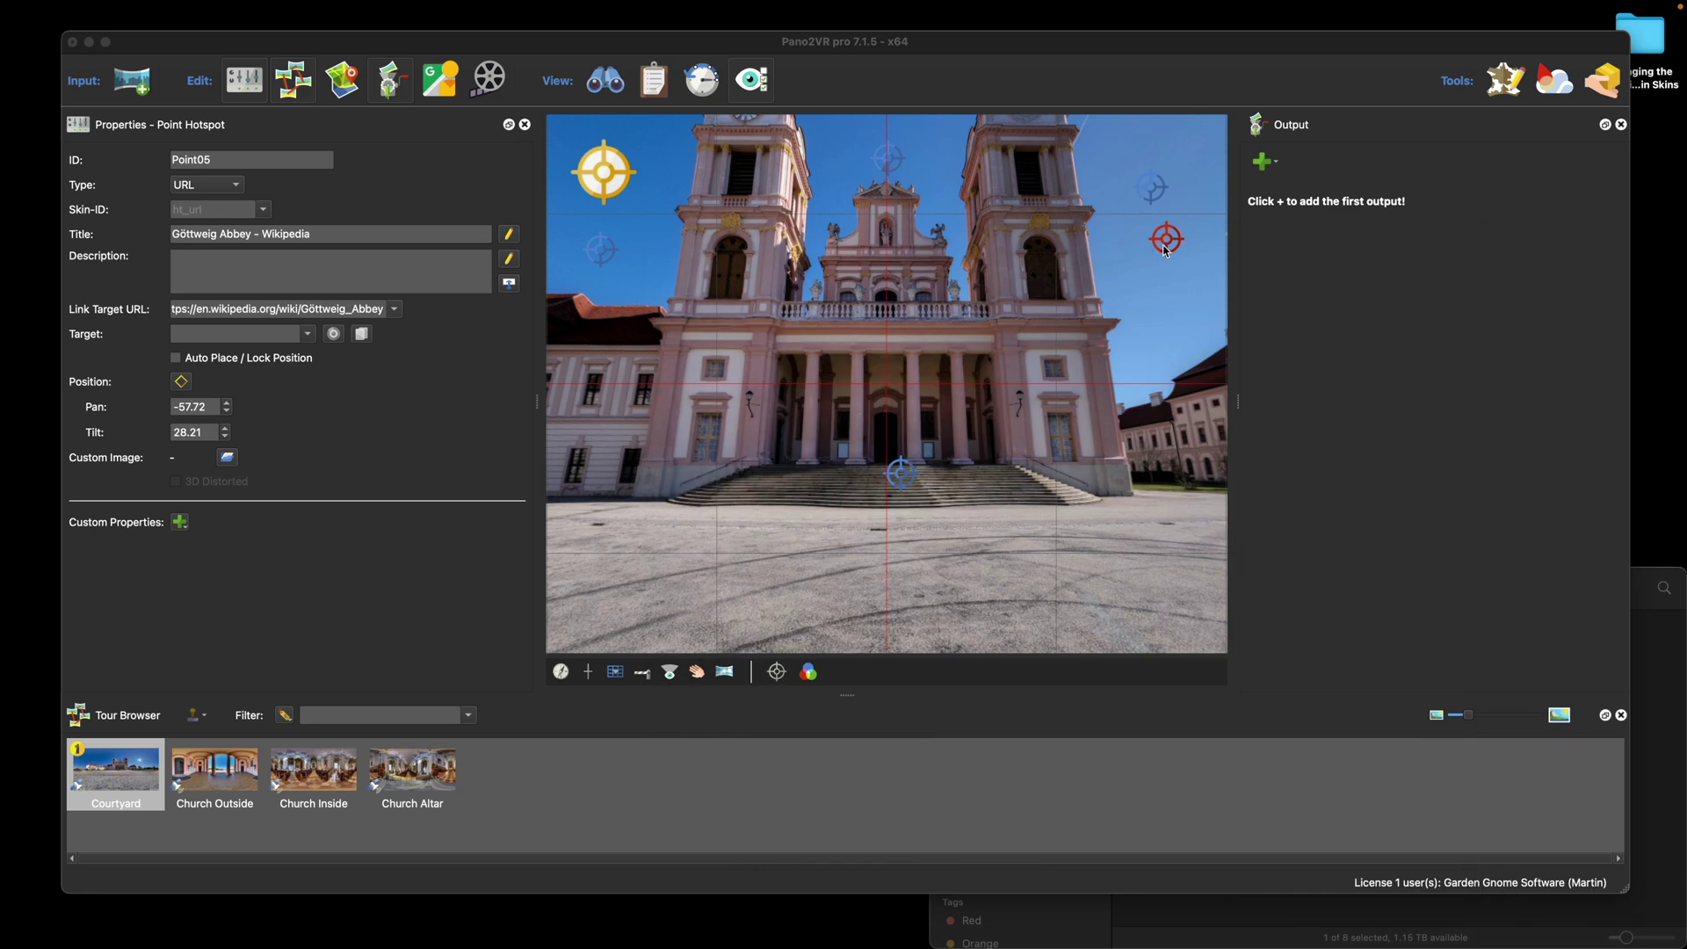
drag(1166, 252, 1160, 273)
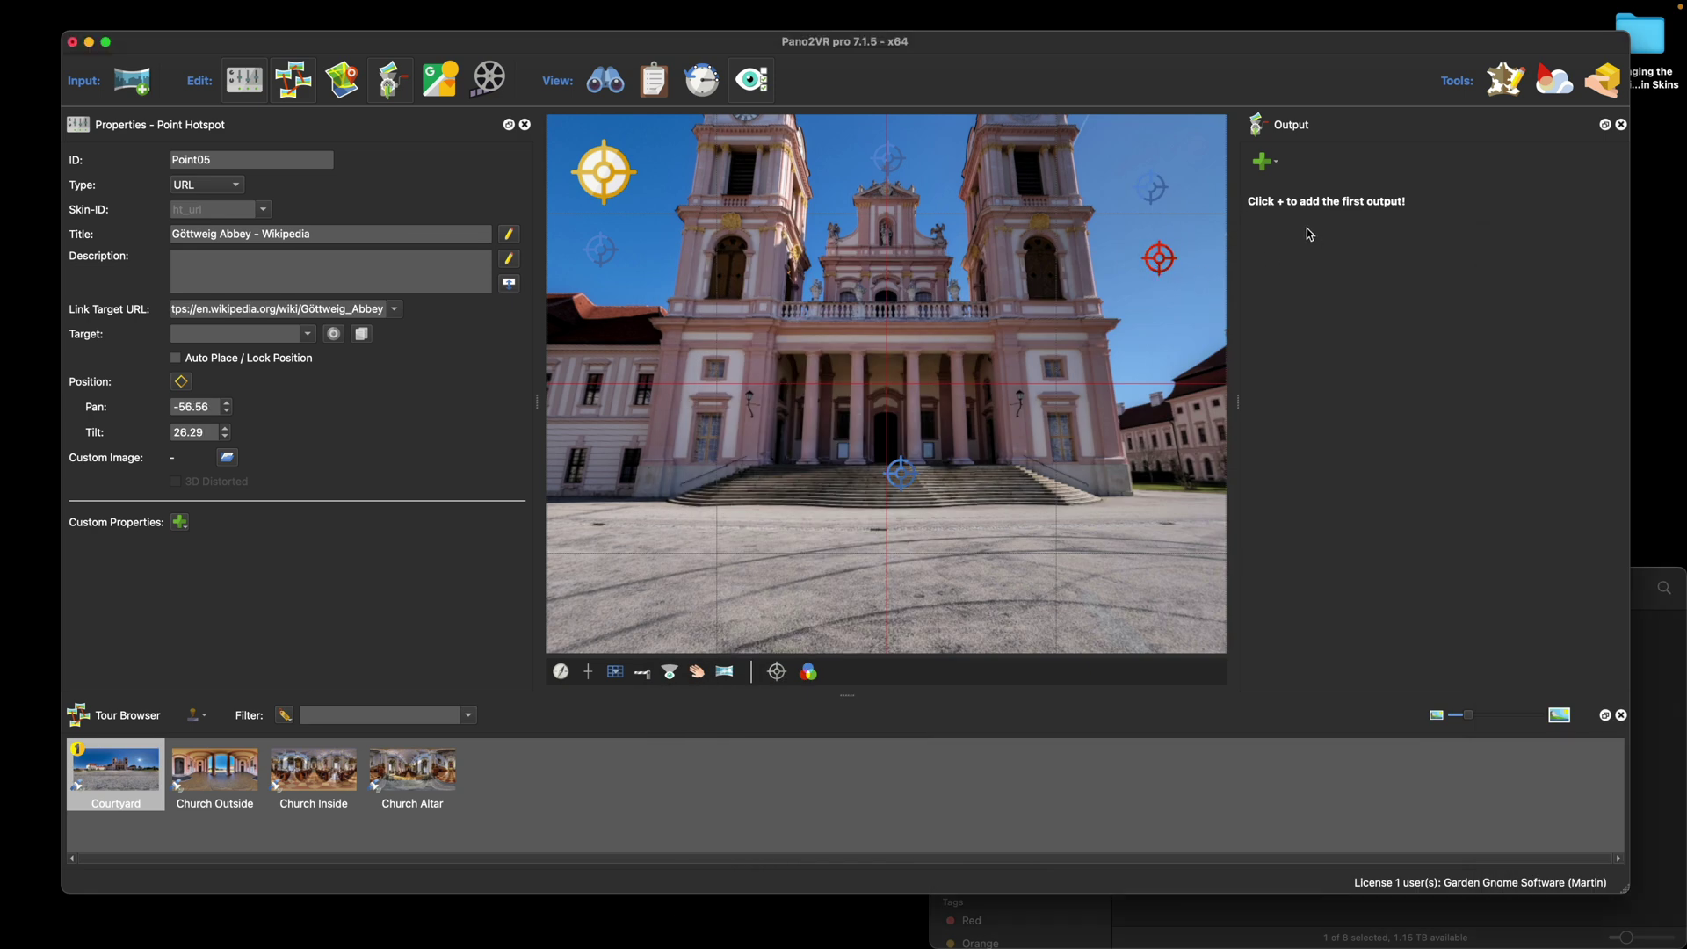
Add a web output to the project and assign it the feather_orb.ggsk skin
click(1265, 162)
click(1286, 183)
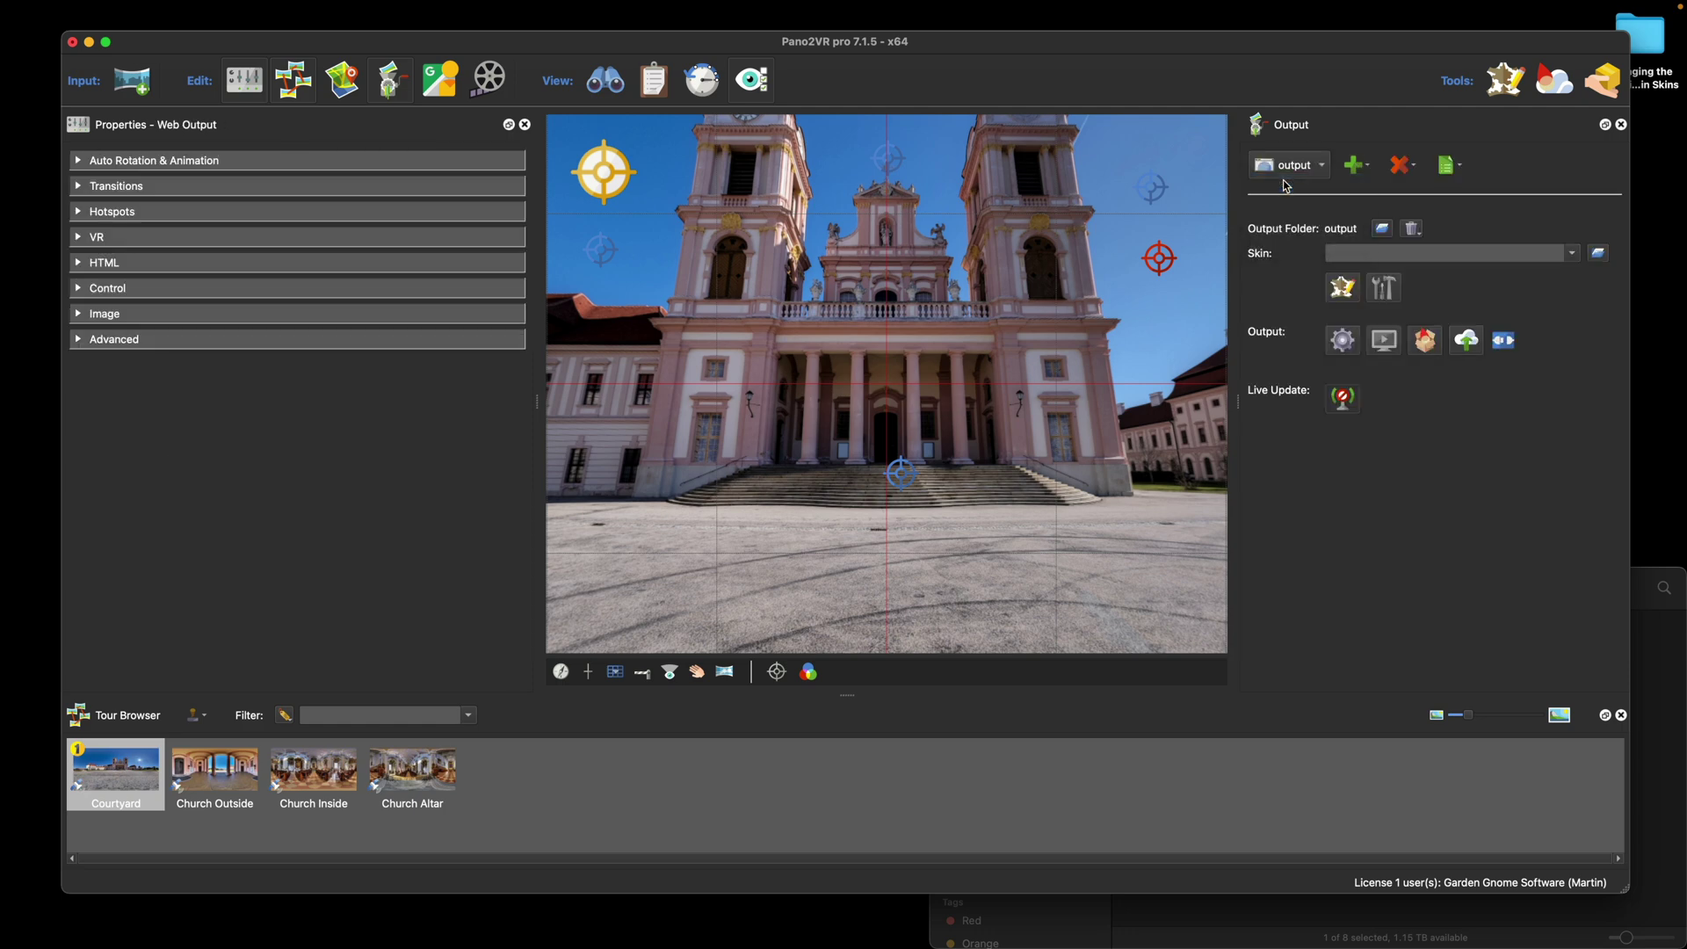
click(1573, 254)
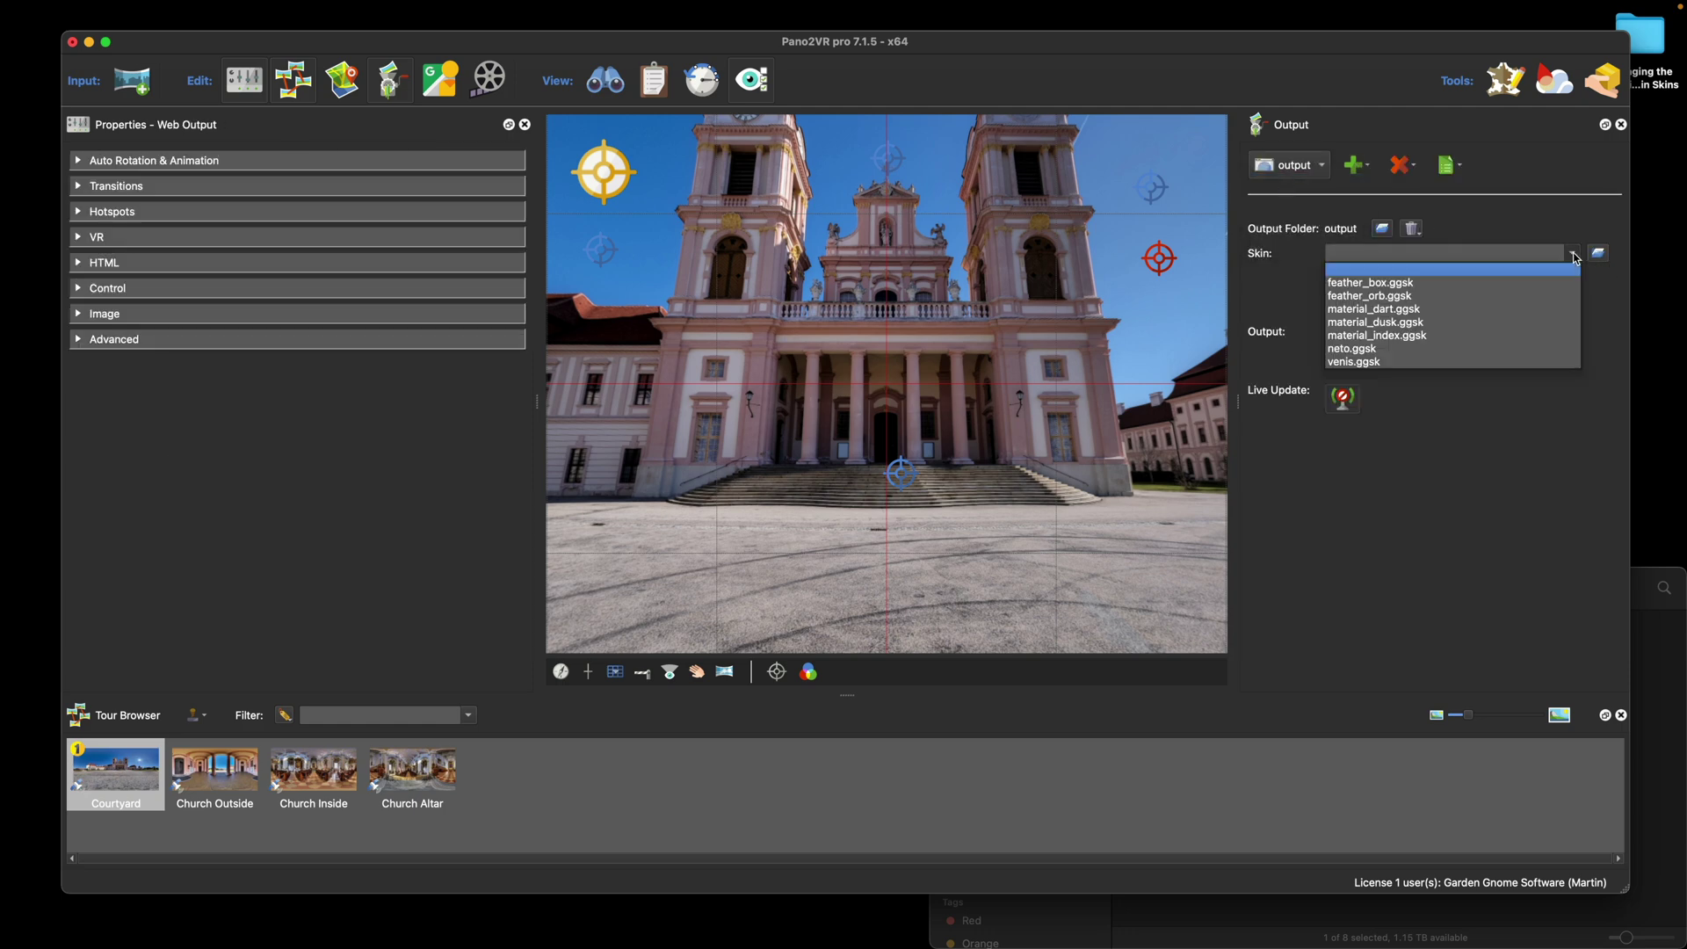
click(1462, 294)
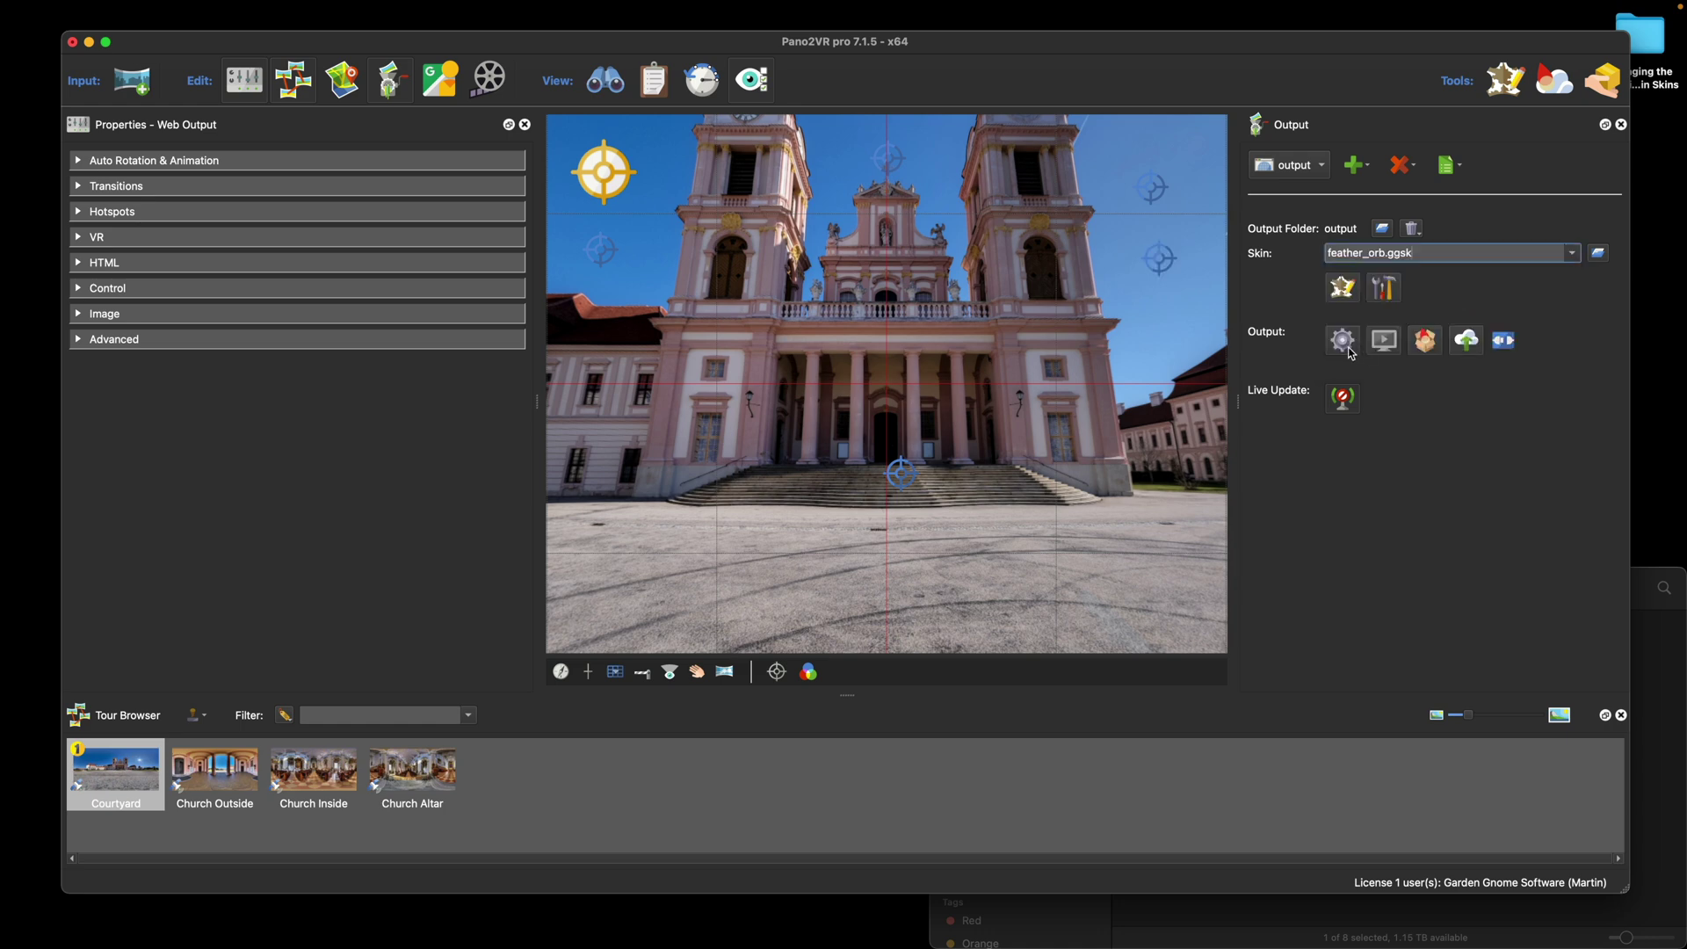
Generate the web output, saving the project as "Changing the Icons in Built in Skins" in the project folder
click(1342, 342)
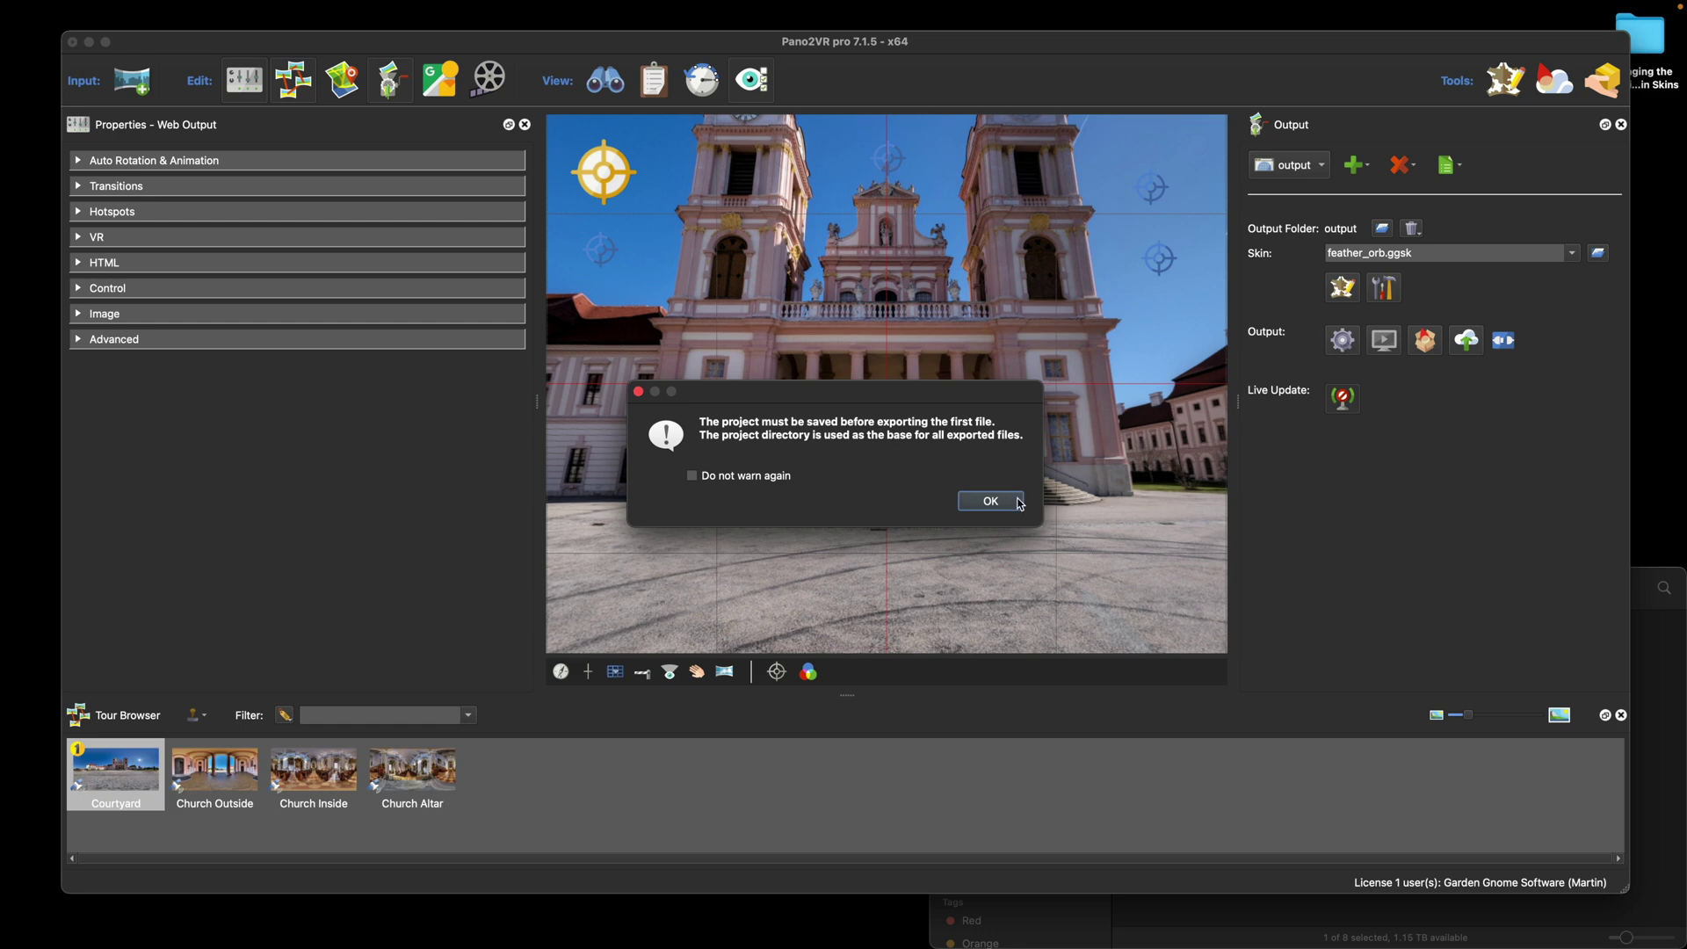
click(991, 501)
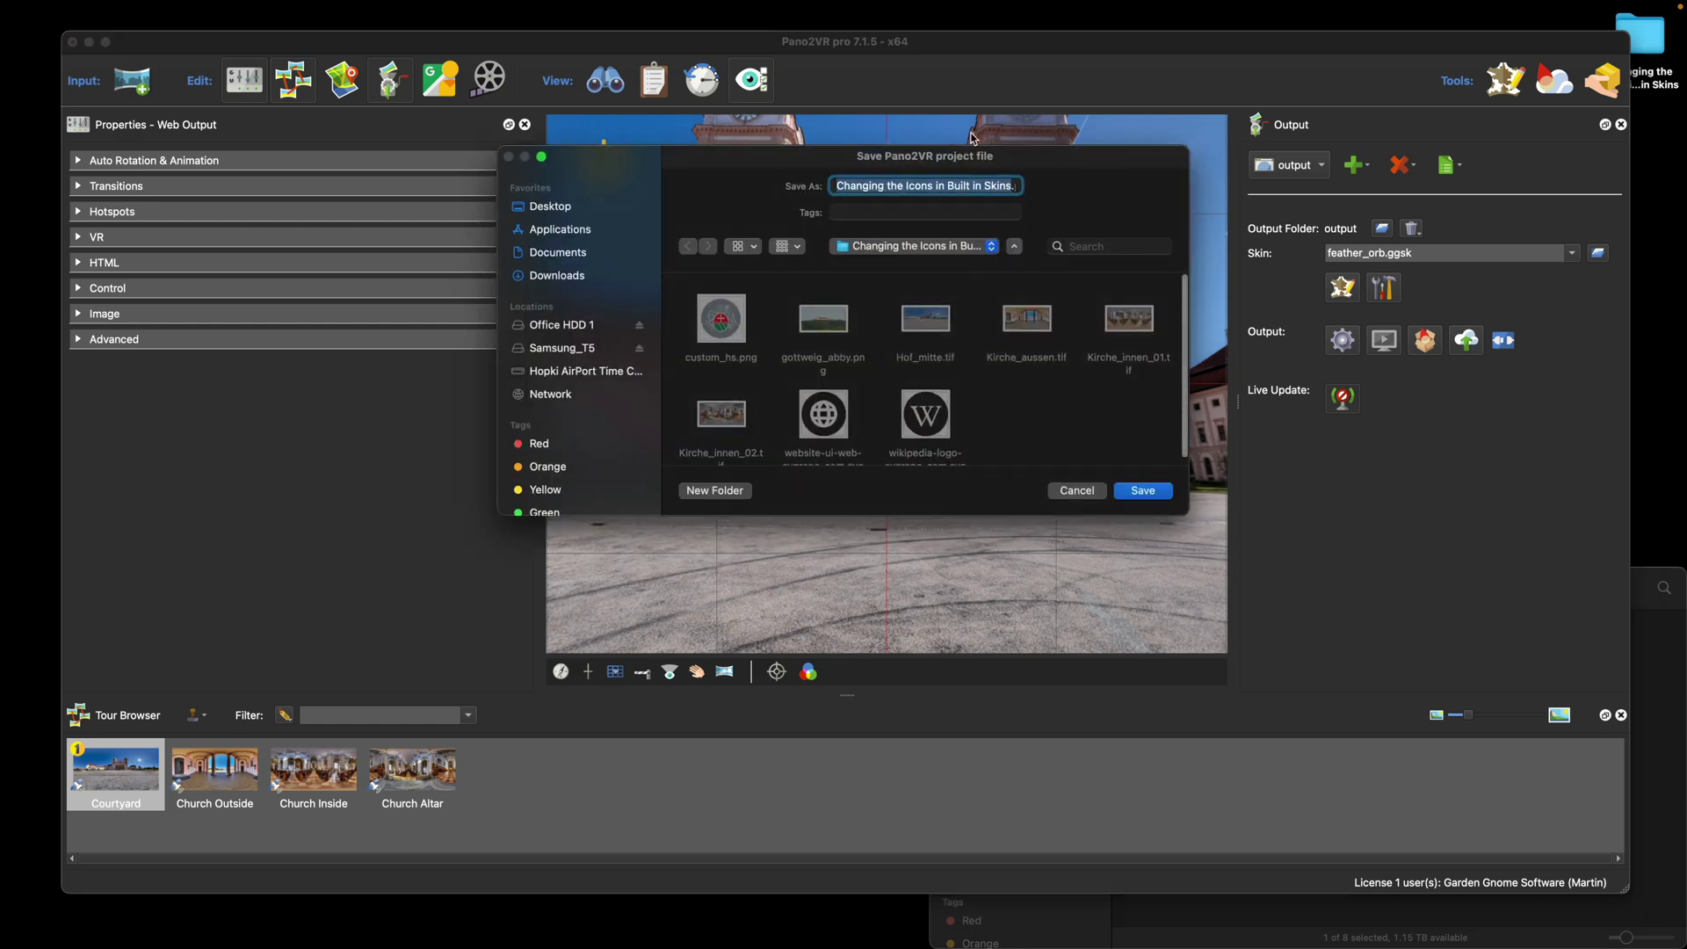
click(1142, 491)
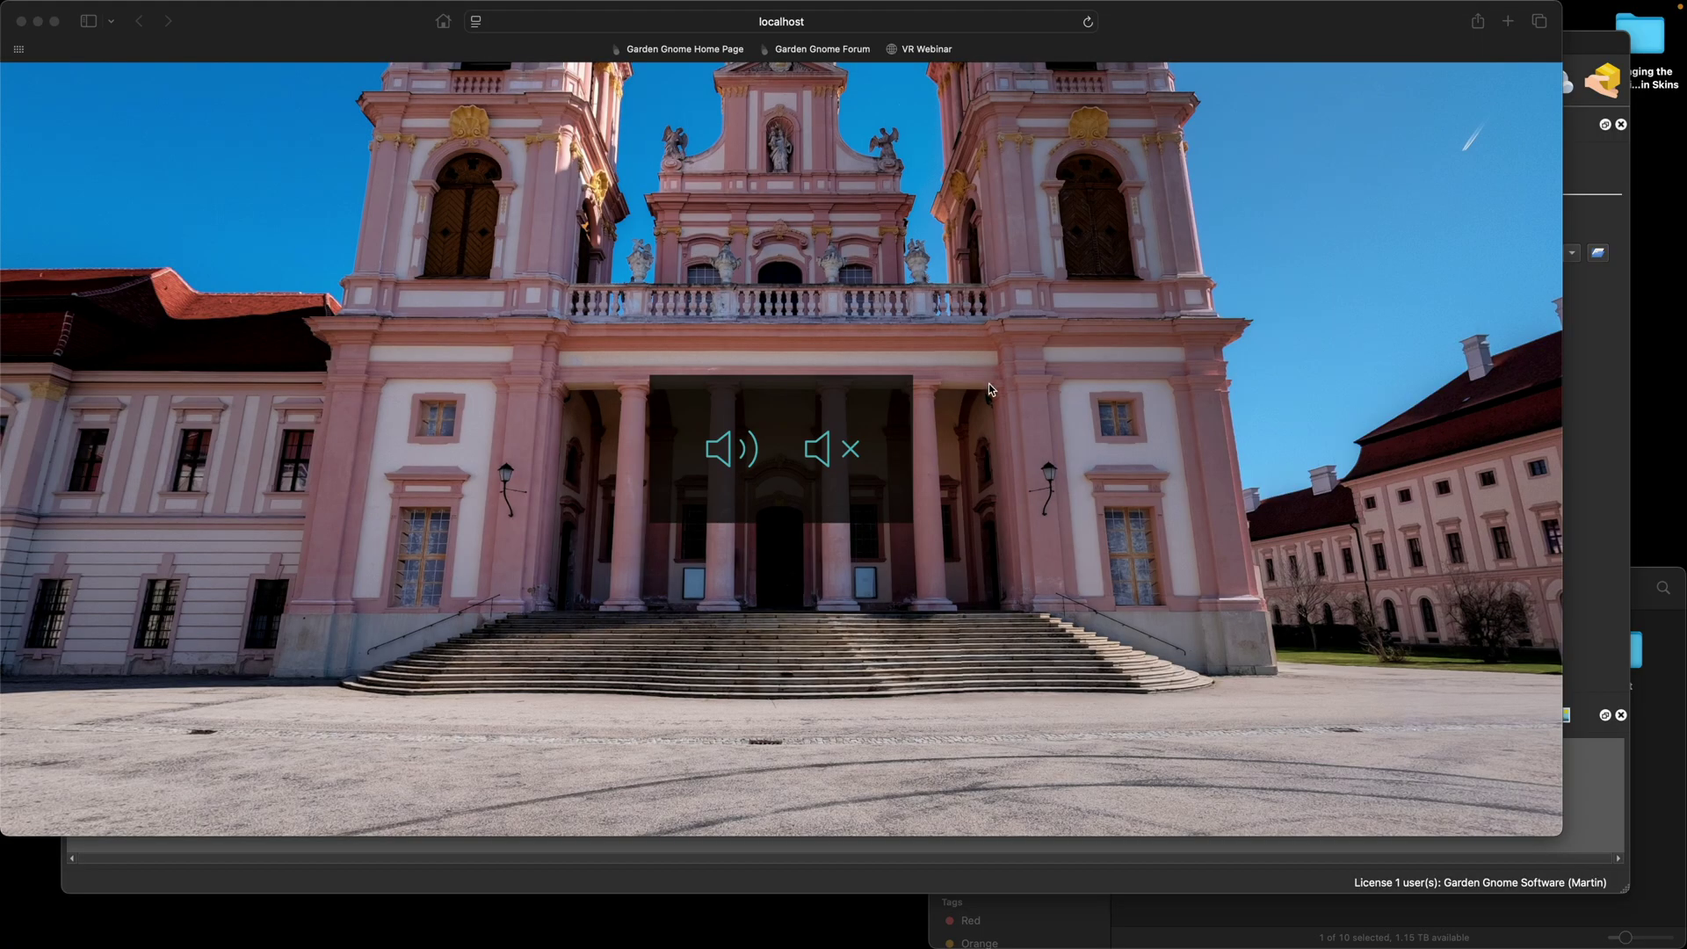
Start the exported tour with sound in the browser and examine the icons of its image and URL hotspots
click(661, 260)
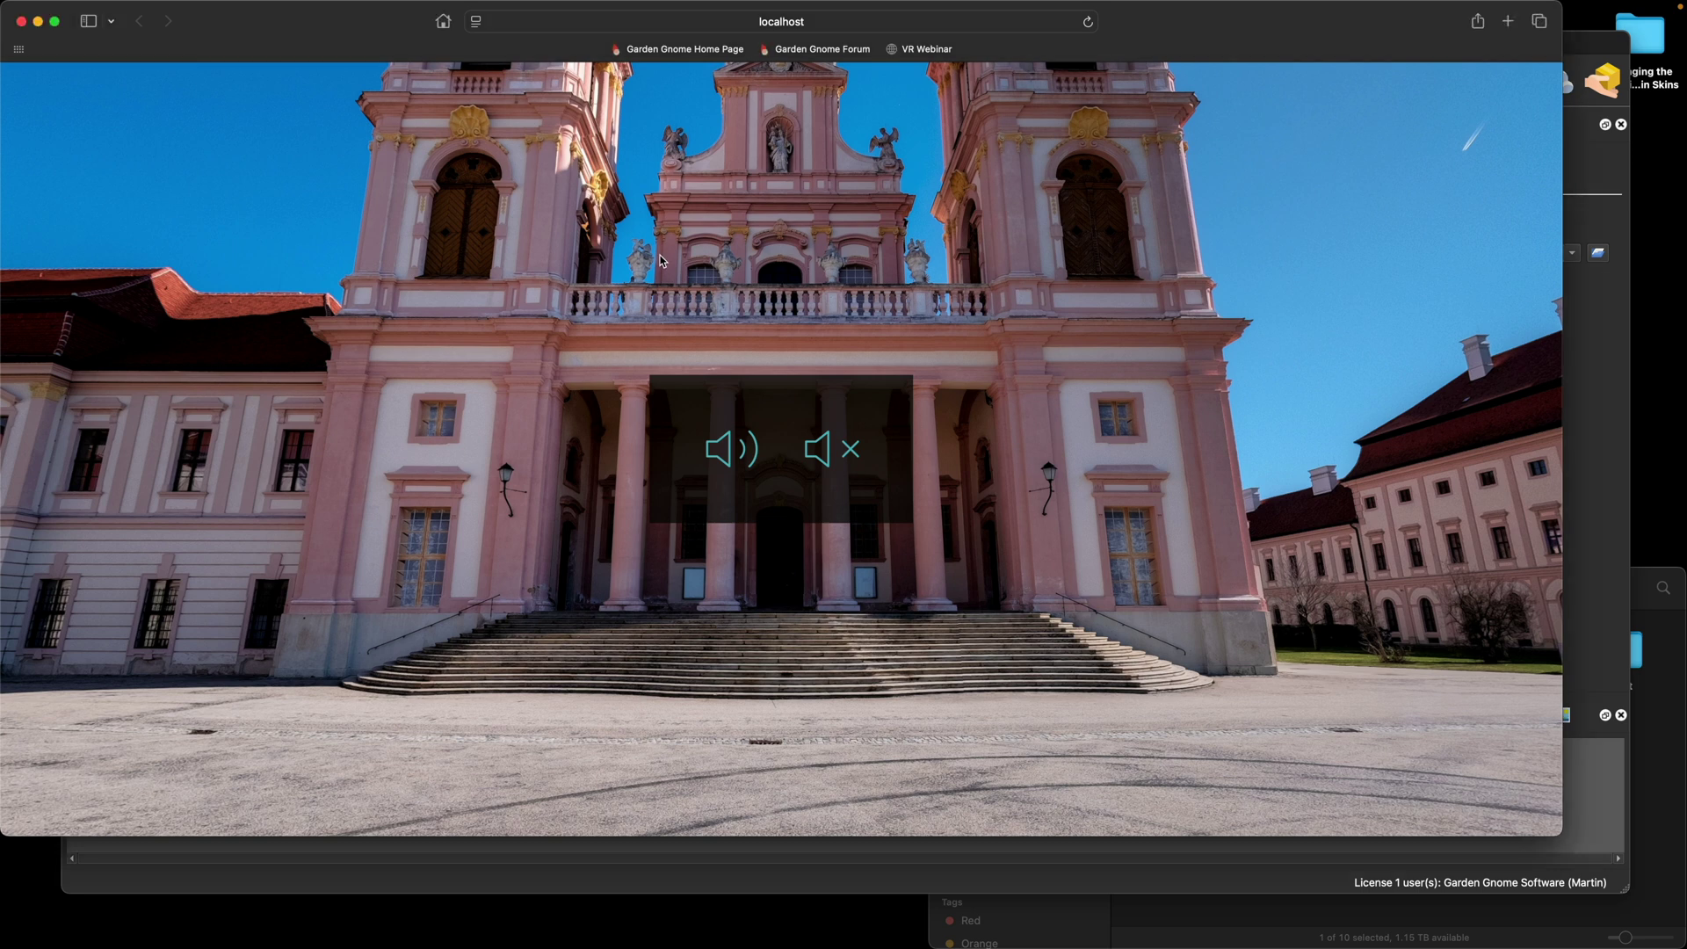
click(725, 455)
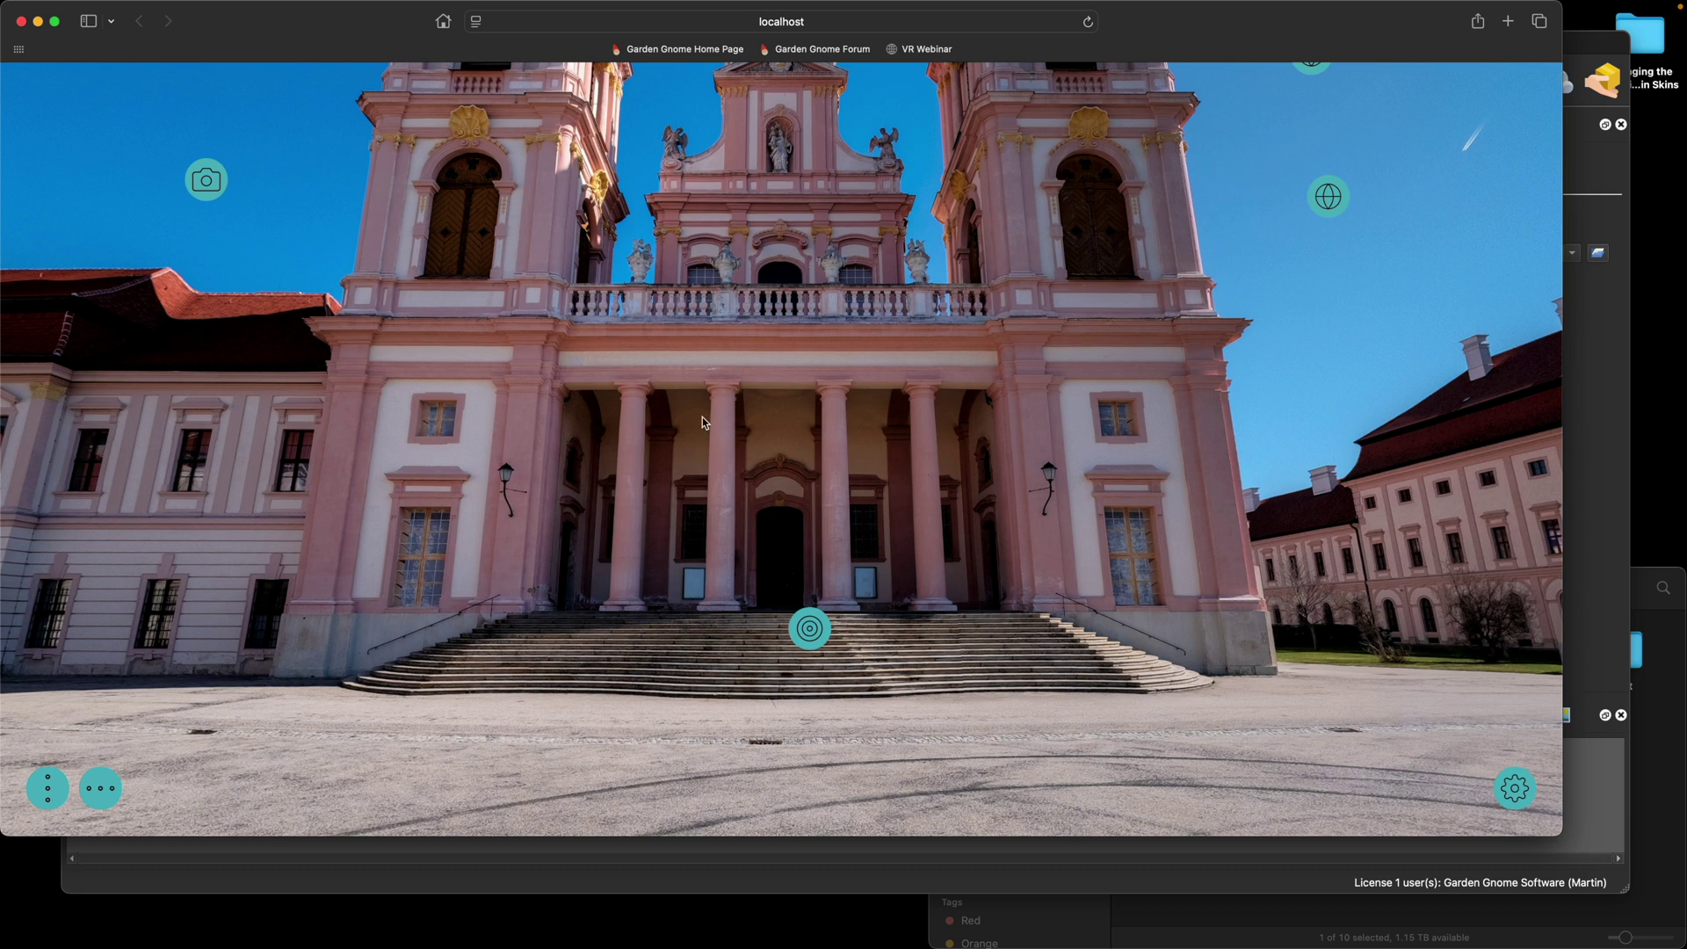
click(216, 191)
click(1427, 193)
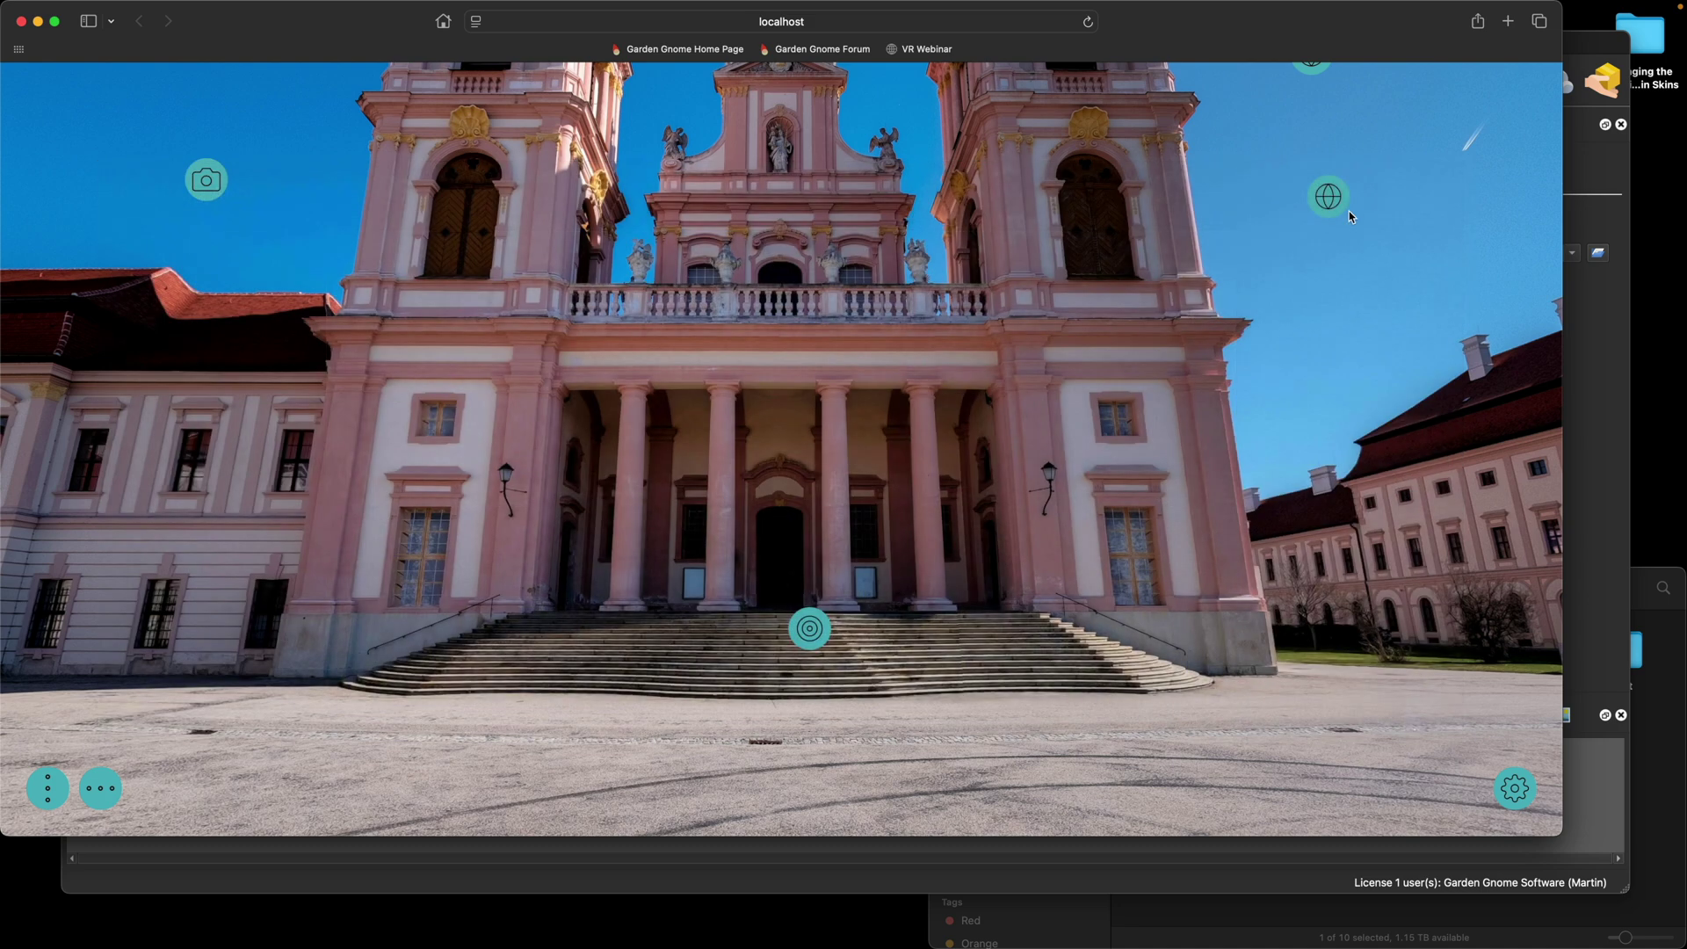
click(1340, 207)
click(1428, 199)
Return to Pano2VR and examine the feather_orb skin's configuration options, closing them without changes
click(1614, 321)
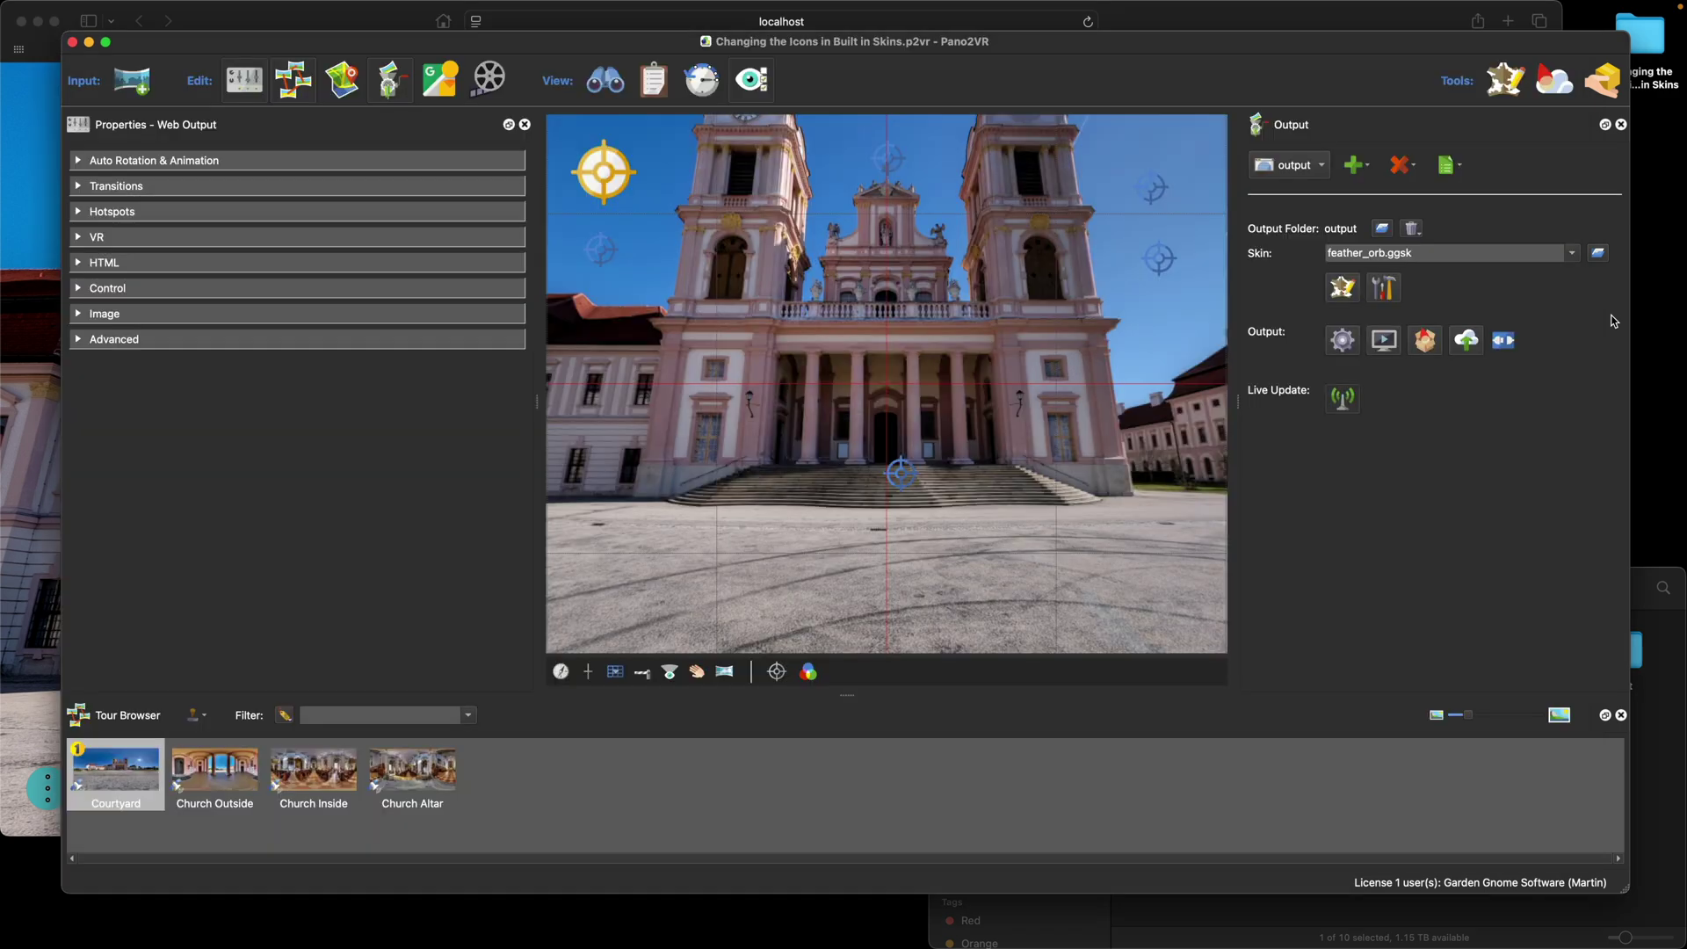
click(1385, 288)
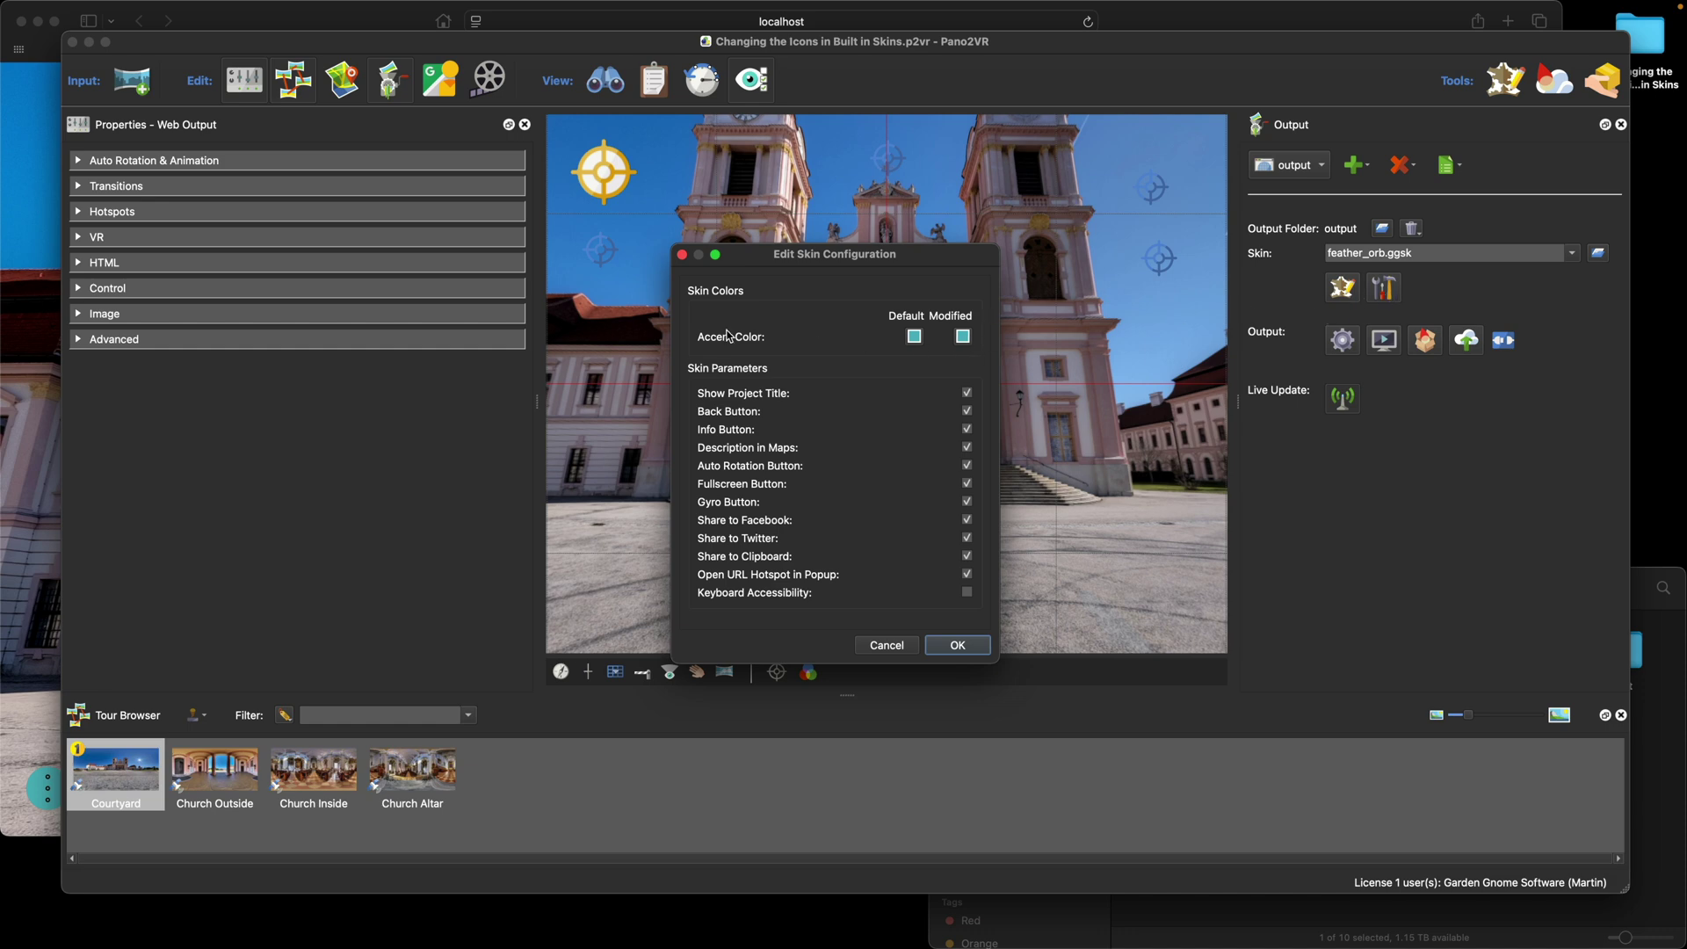
click(682, 255)
click(214, 768)
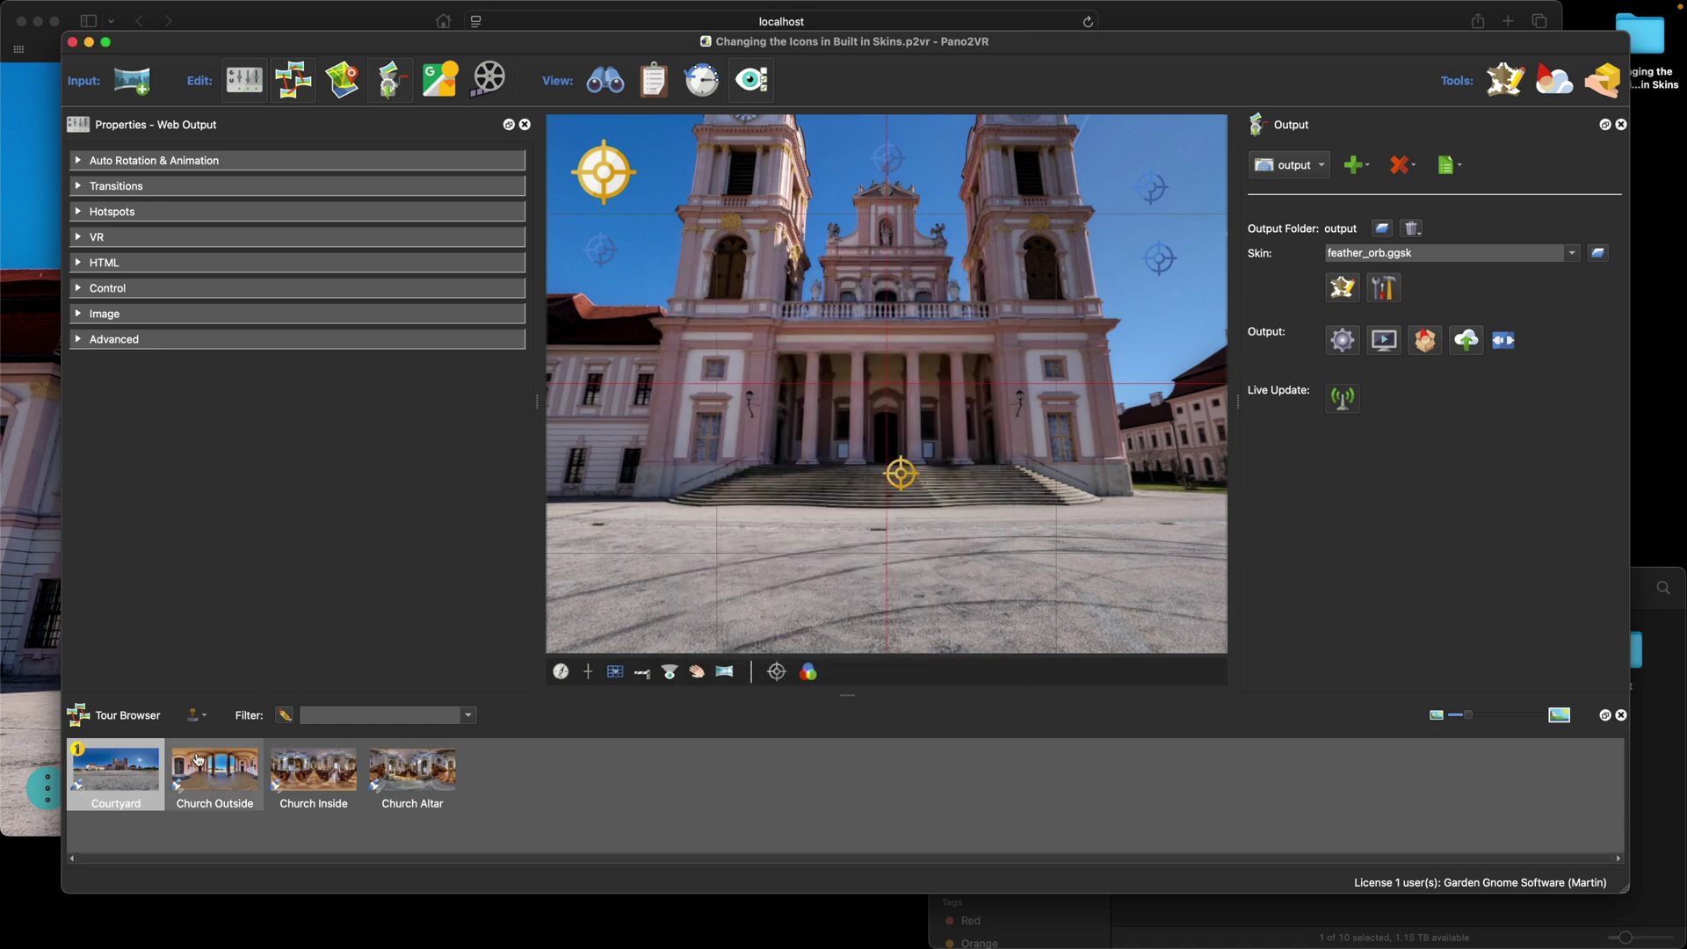
Set the feather_orb skin's accent color to an ochre tone sampled from the Church Outside panorama, and check it in the browser tour
drag(999, 467, 994, 508)
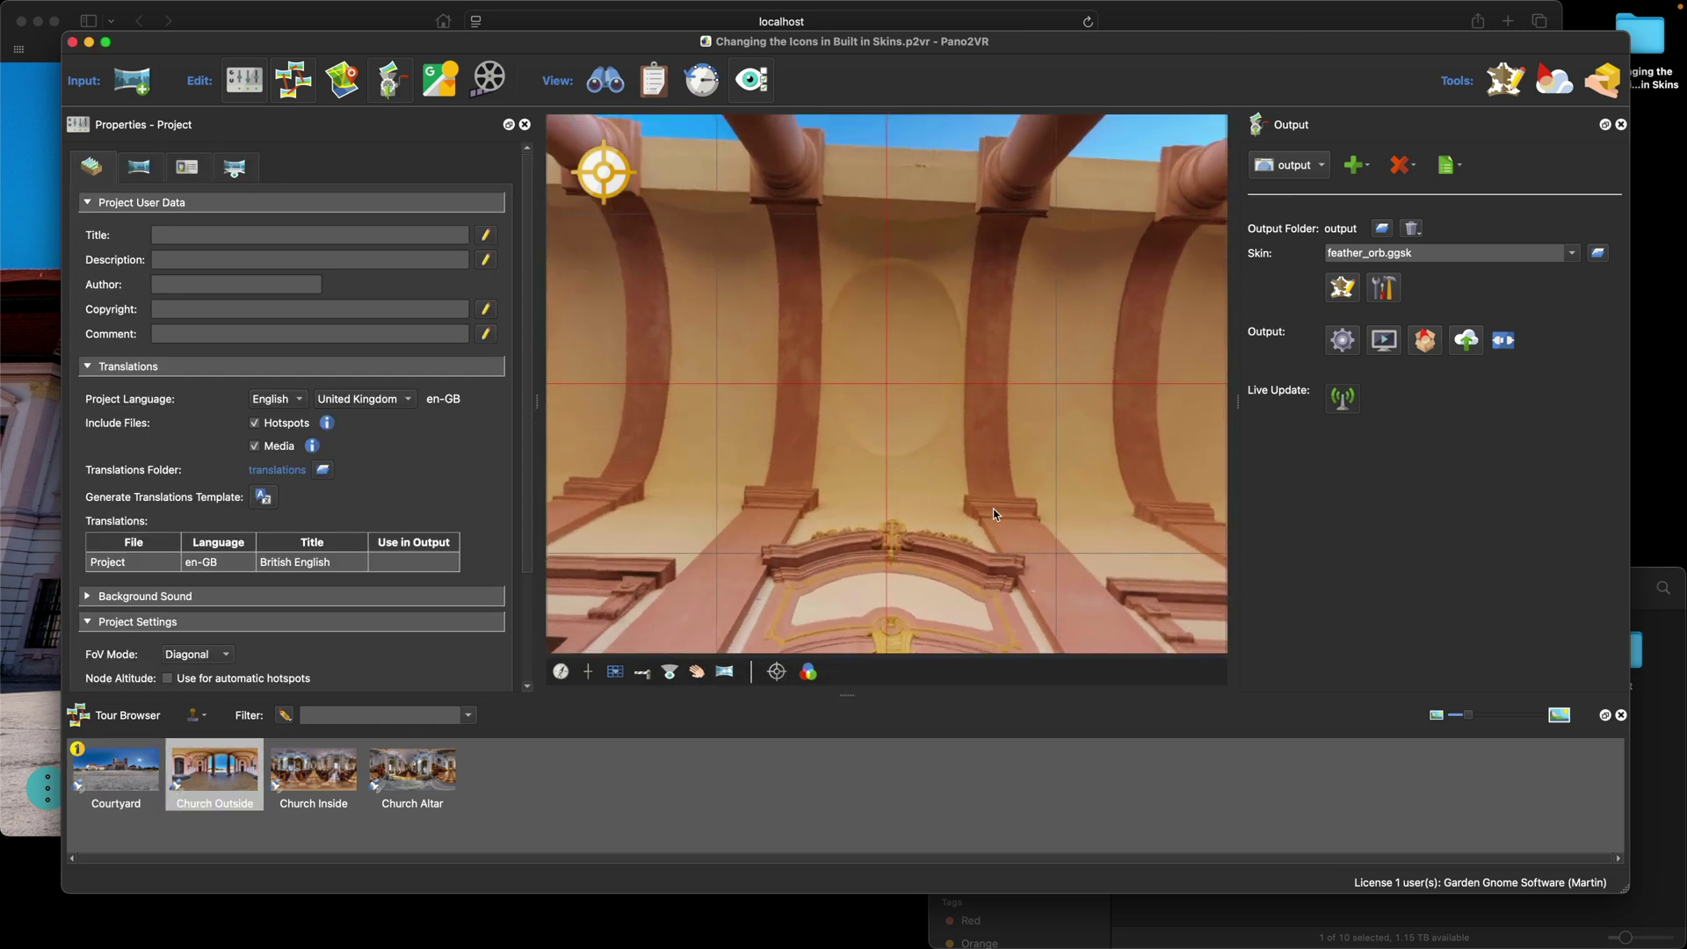
click(1384, 288)
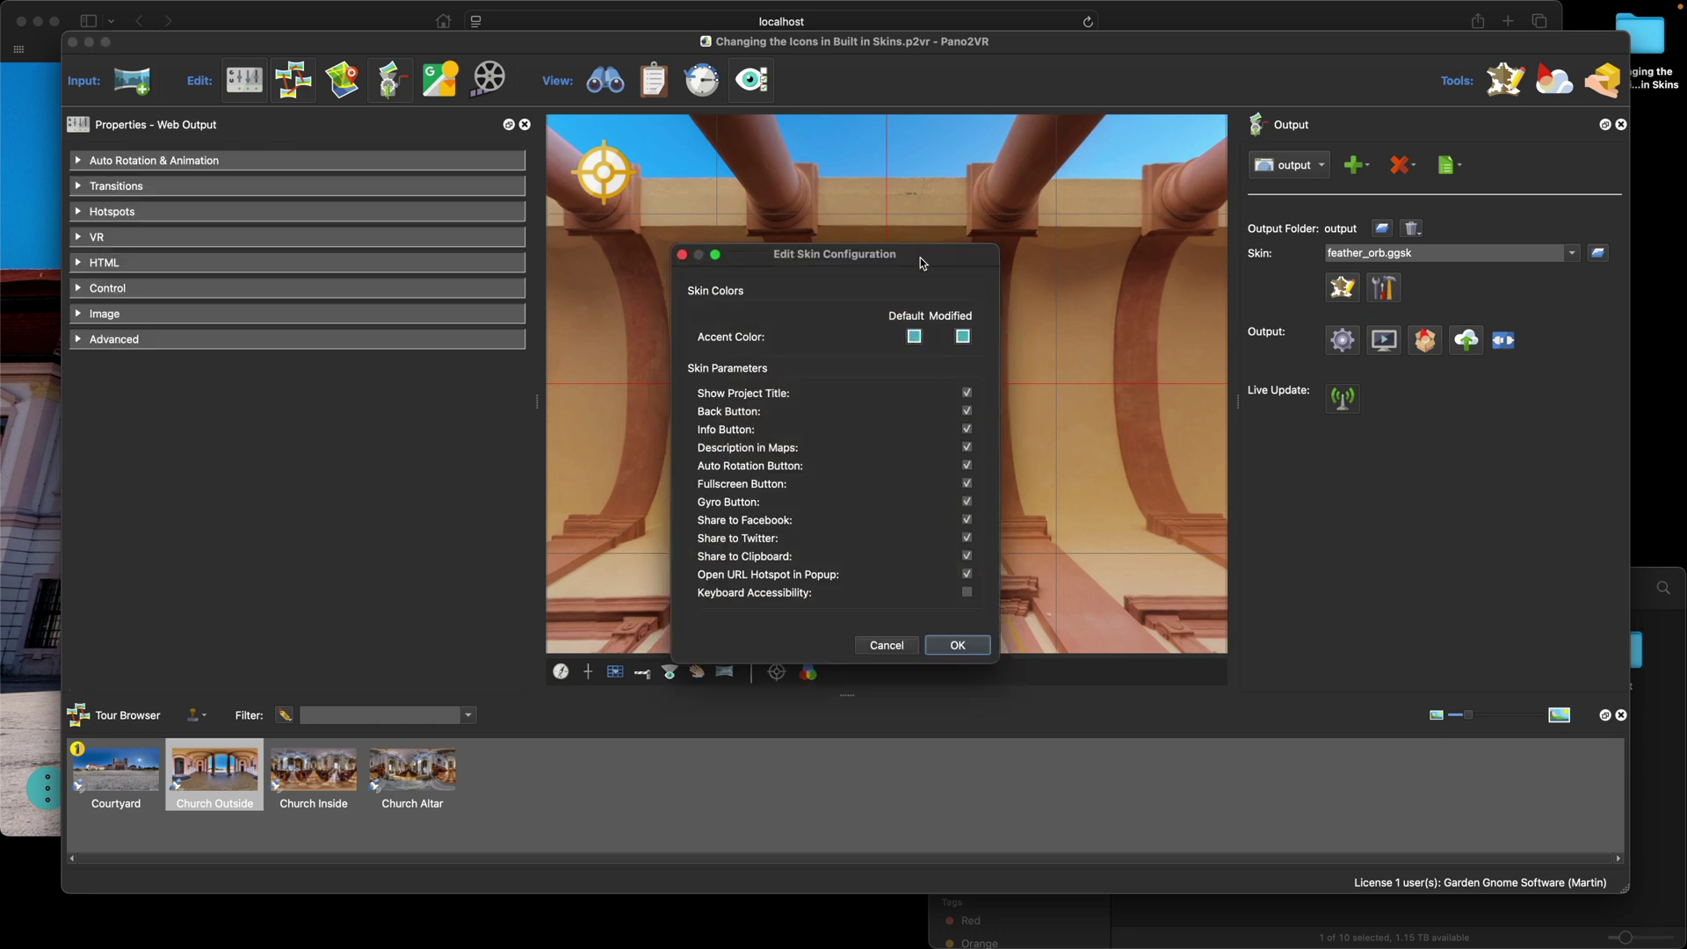
drag(921, 264, 493, 288)
click(551, 372)
click(236, 464)
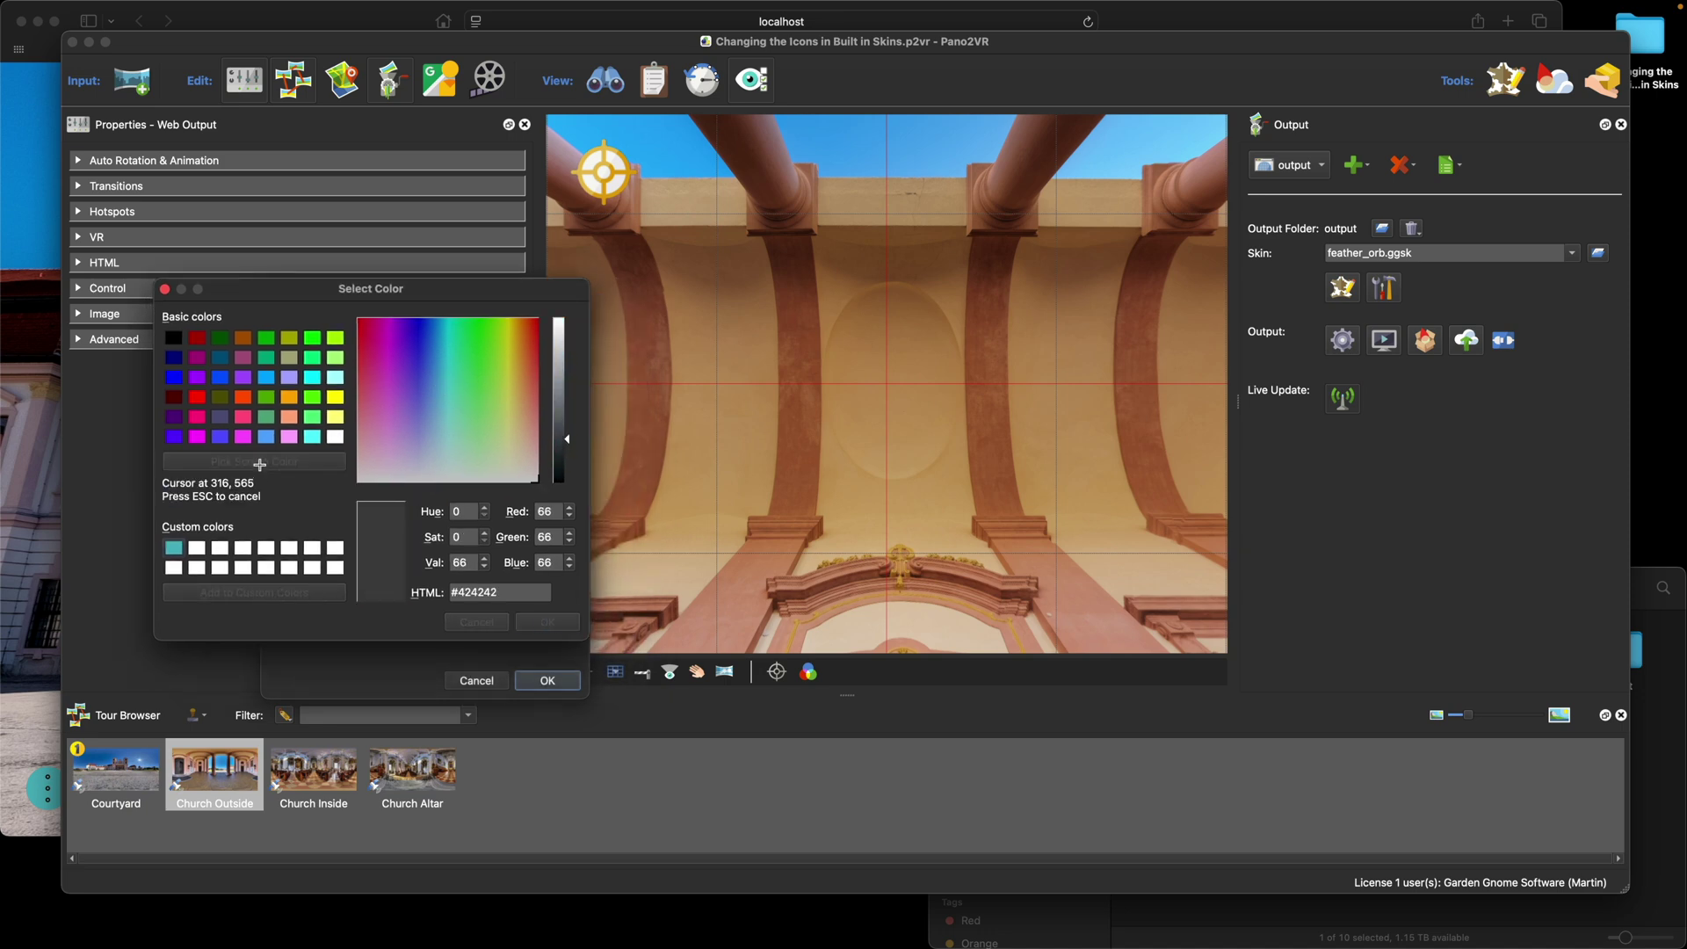
click(874, 374)
click(548, 623)
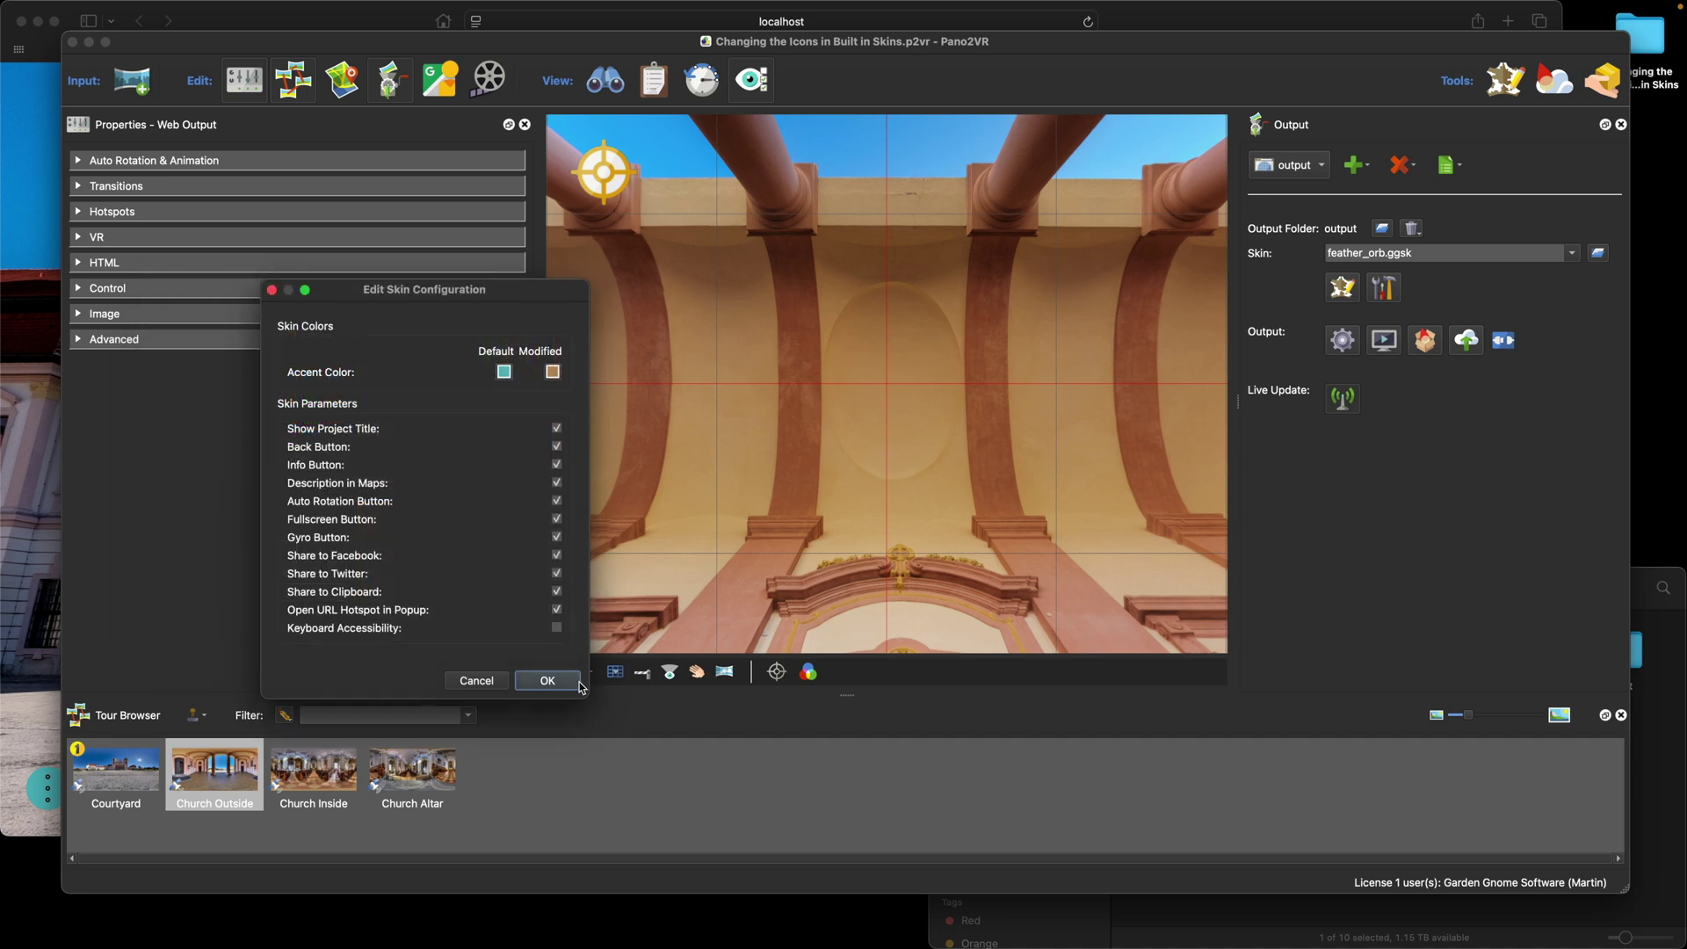
click(569, 683)
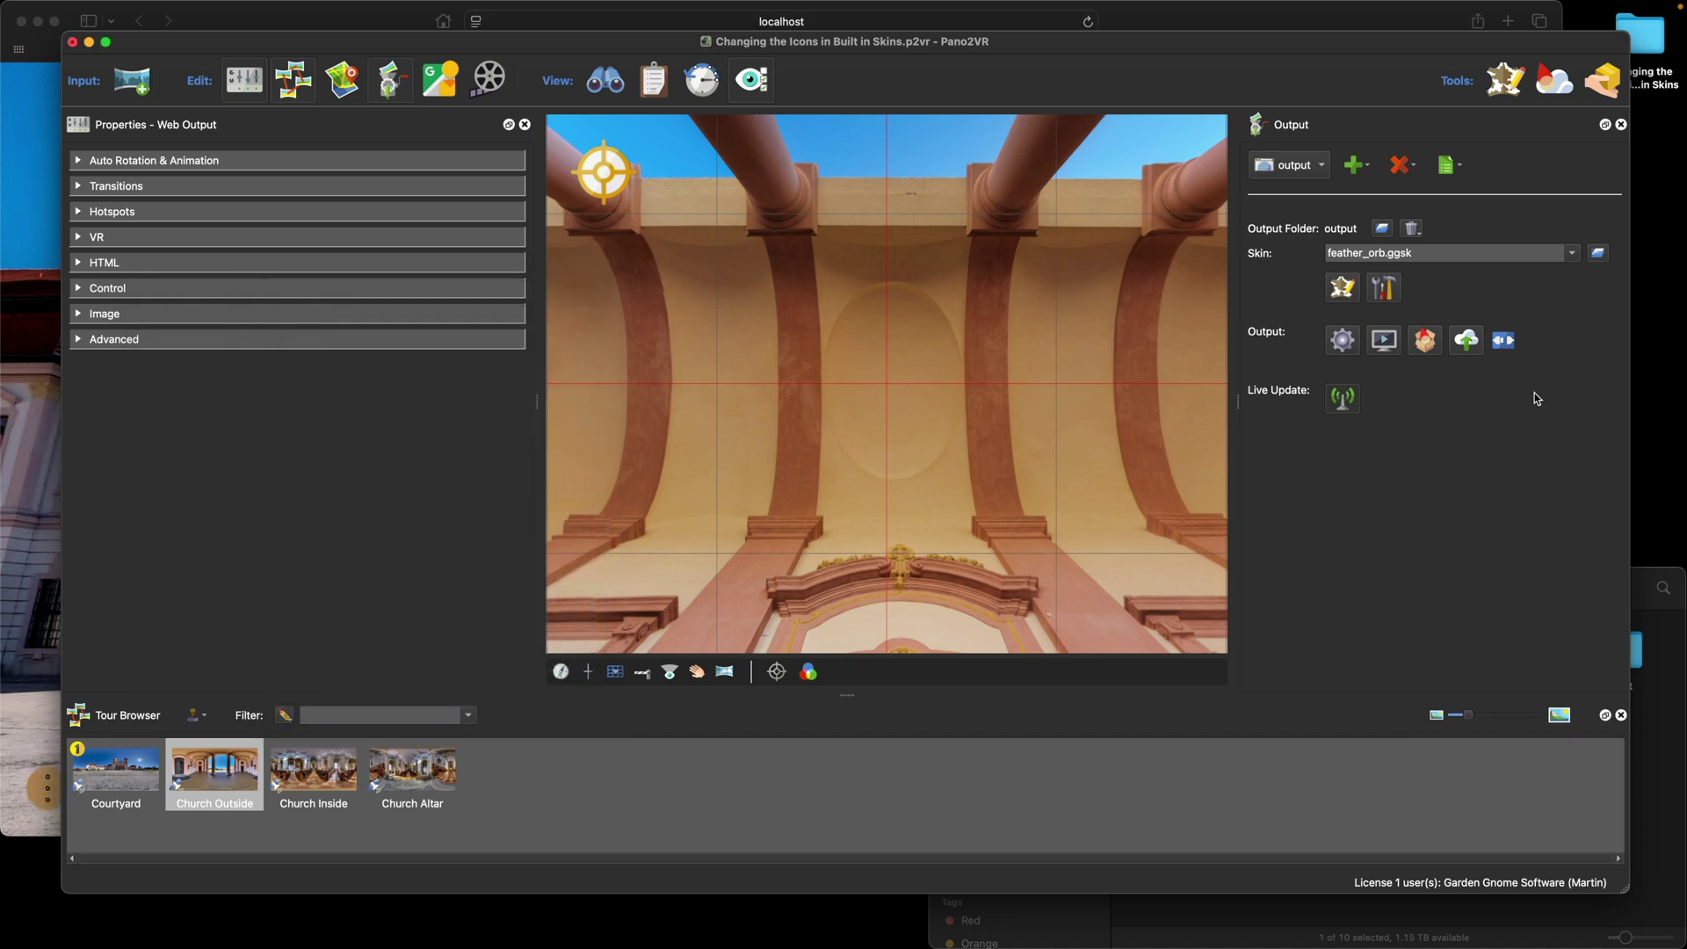
click(53, 355)
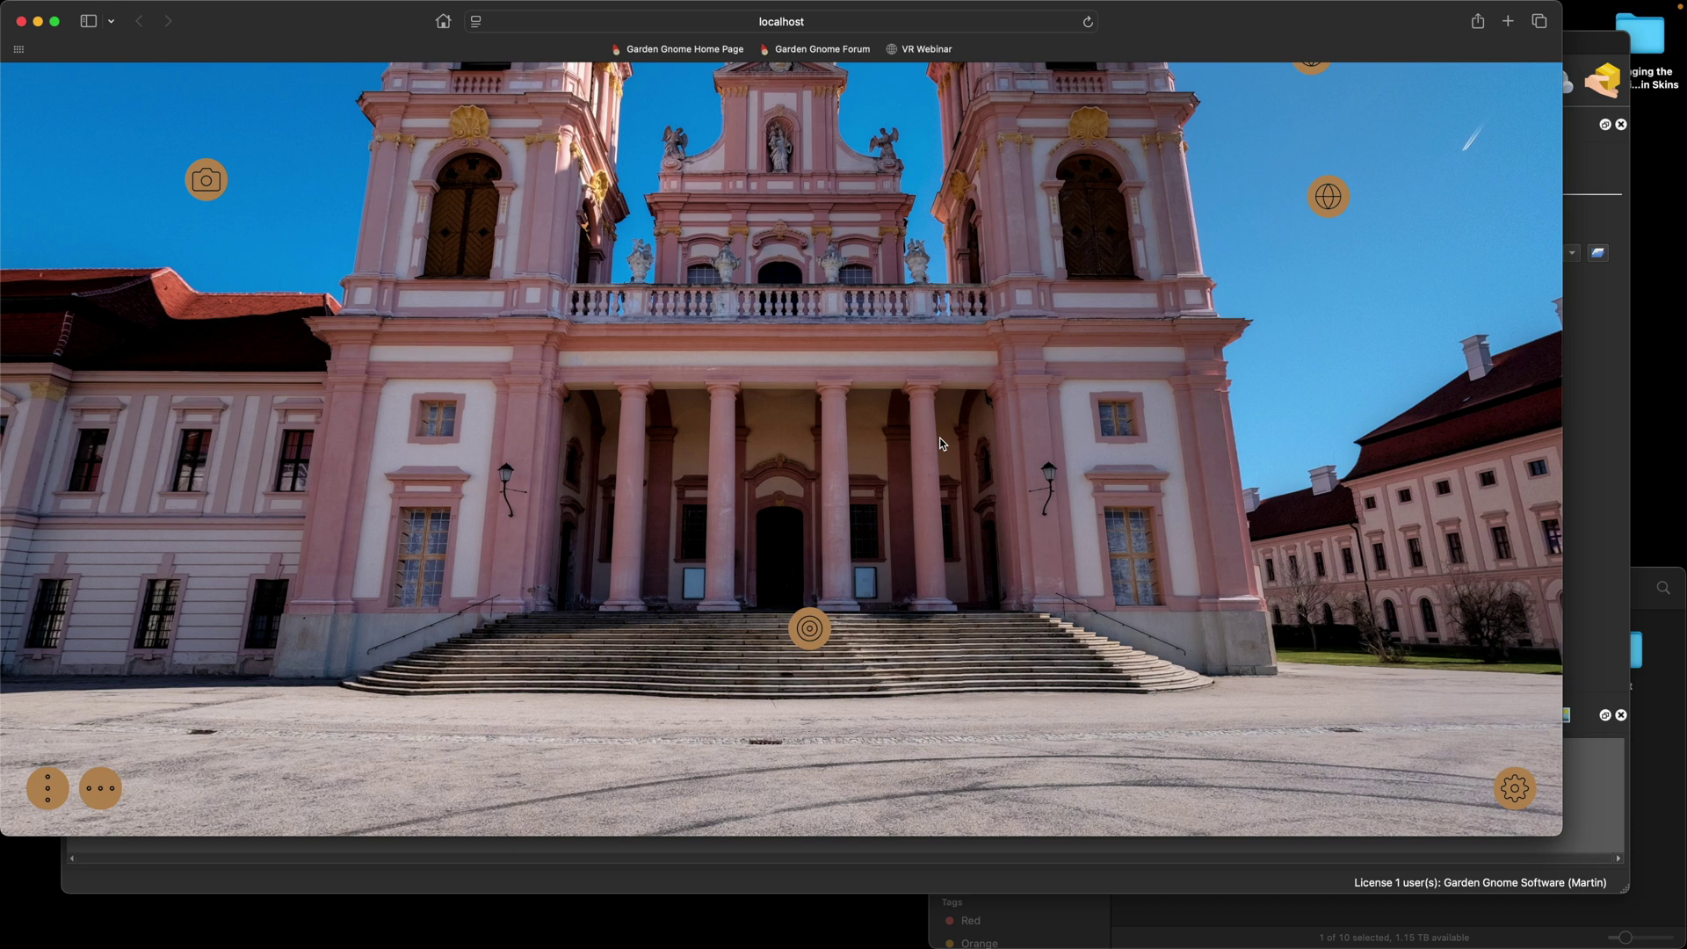
click(1584, 358)
Assign custom_hs.png as the custom image of the "Göttweig Abbey - Wikipedia" URL hotspot in the Courtyard panorama
click(118, 775)
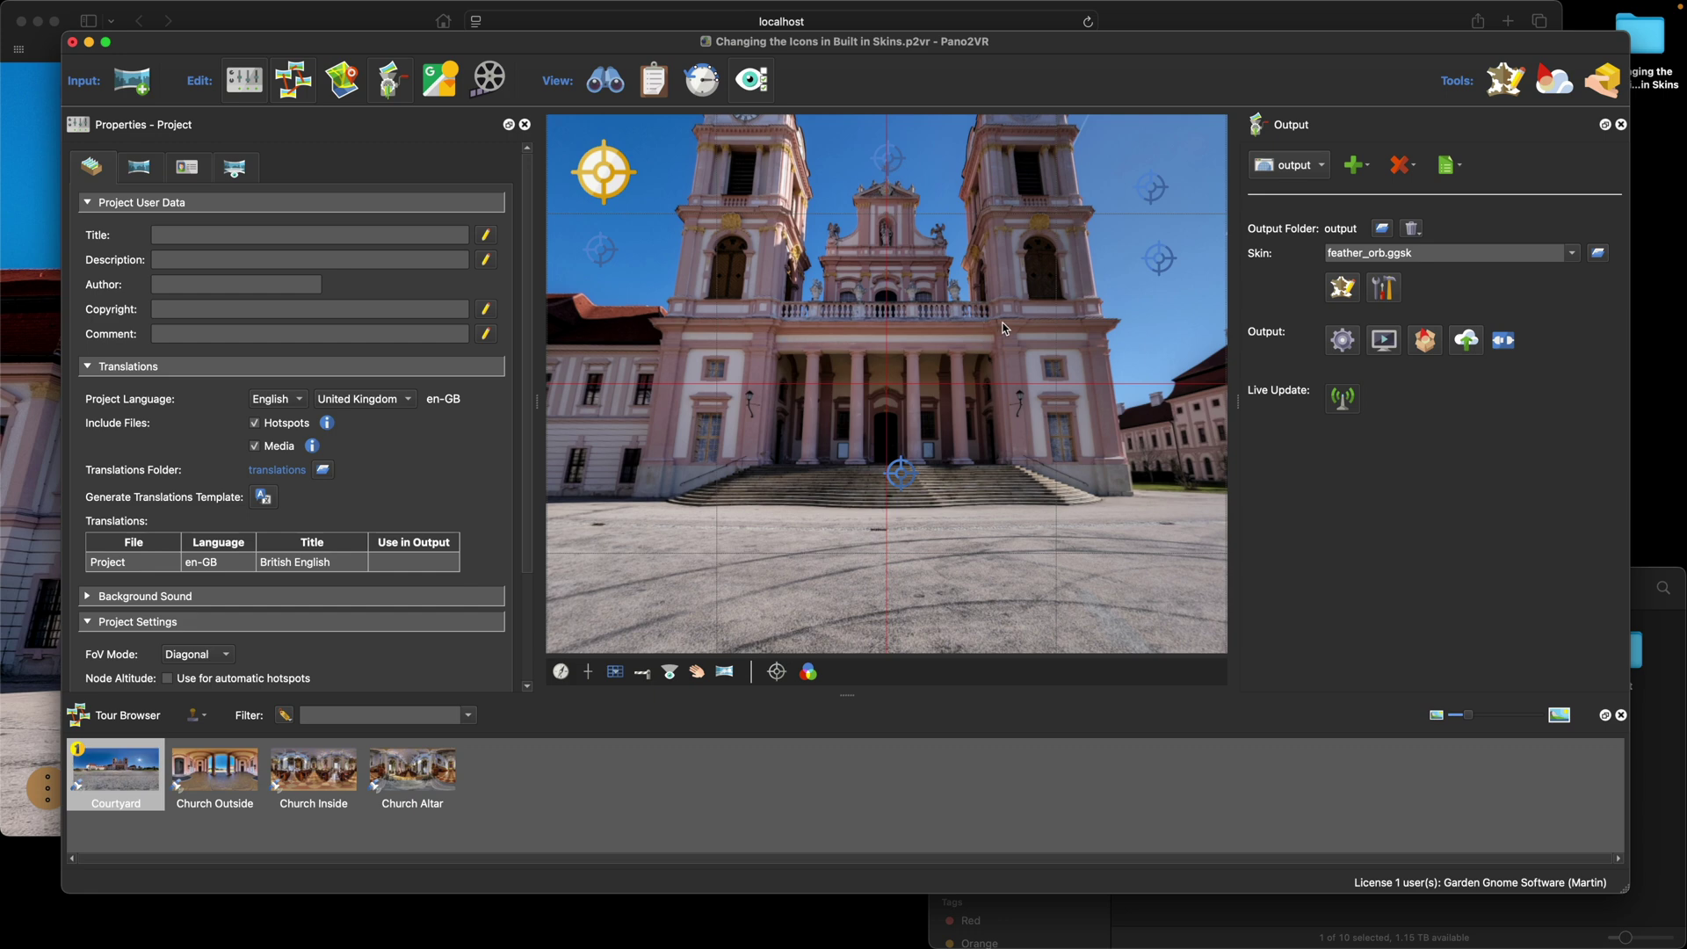
click(1157, 258)
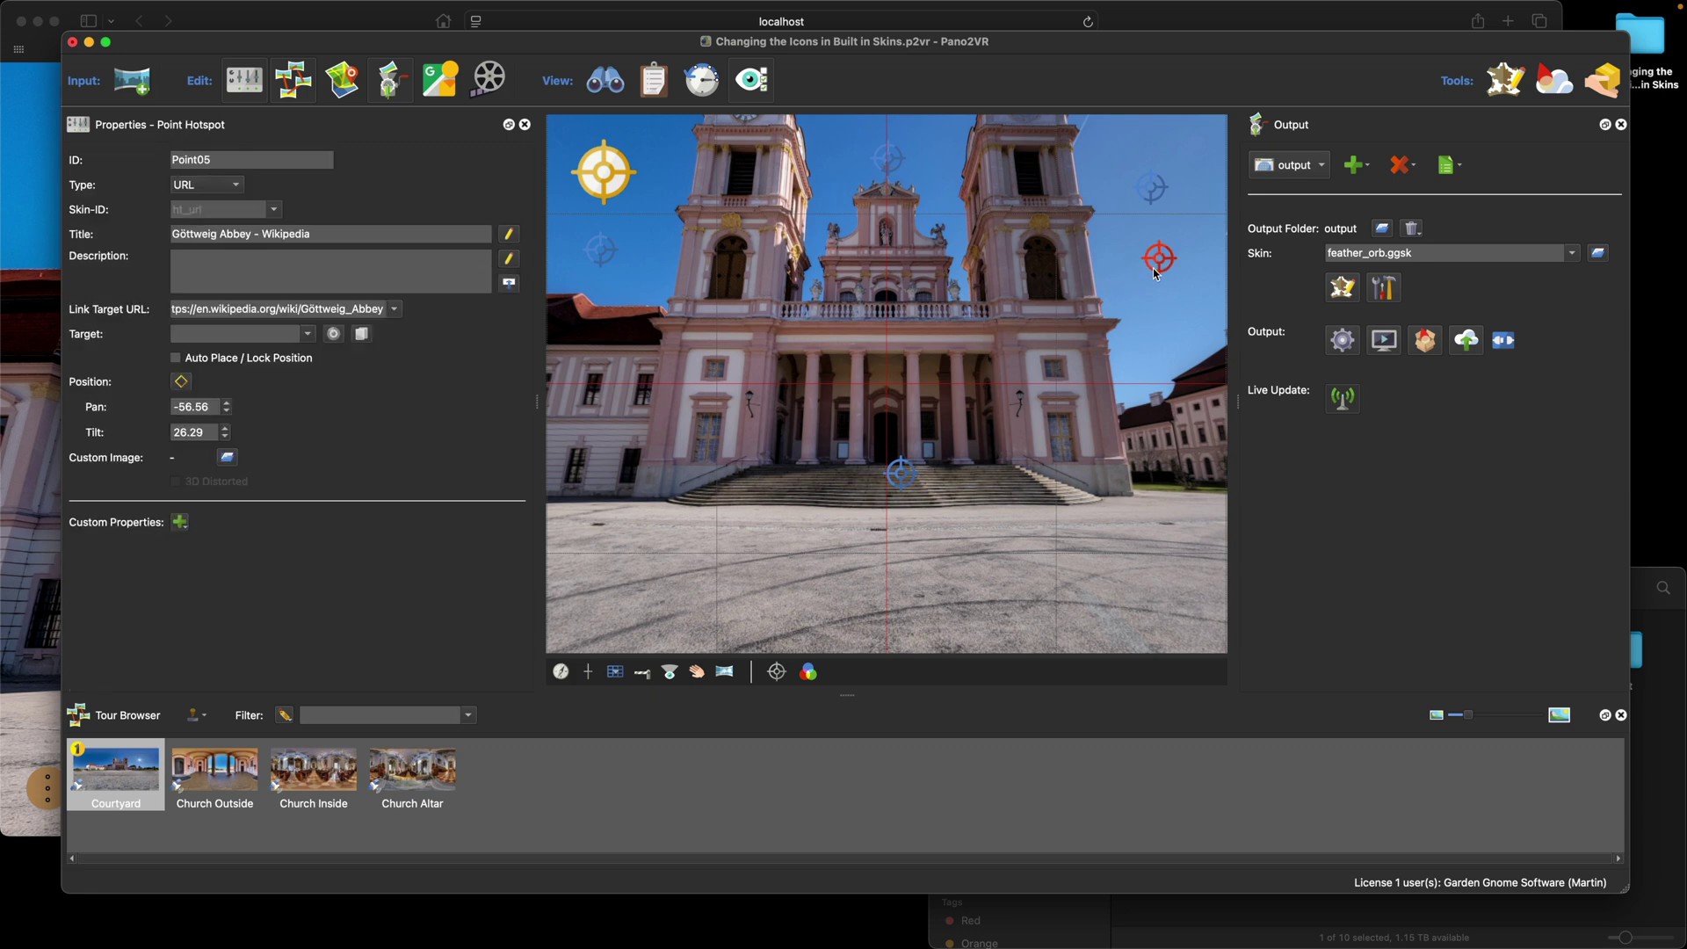
mouse_move(1155, 274)
click(228, 458)
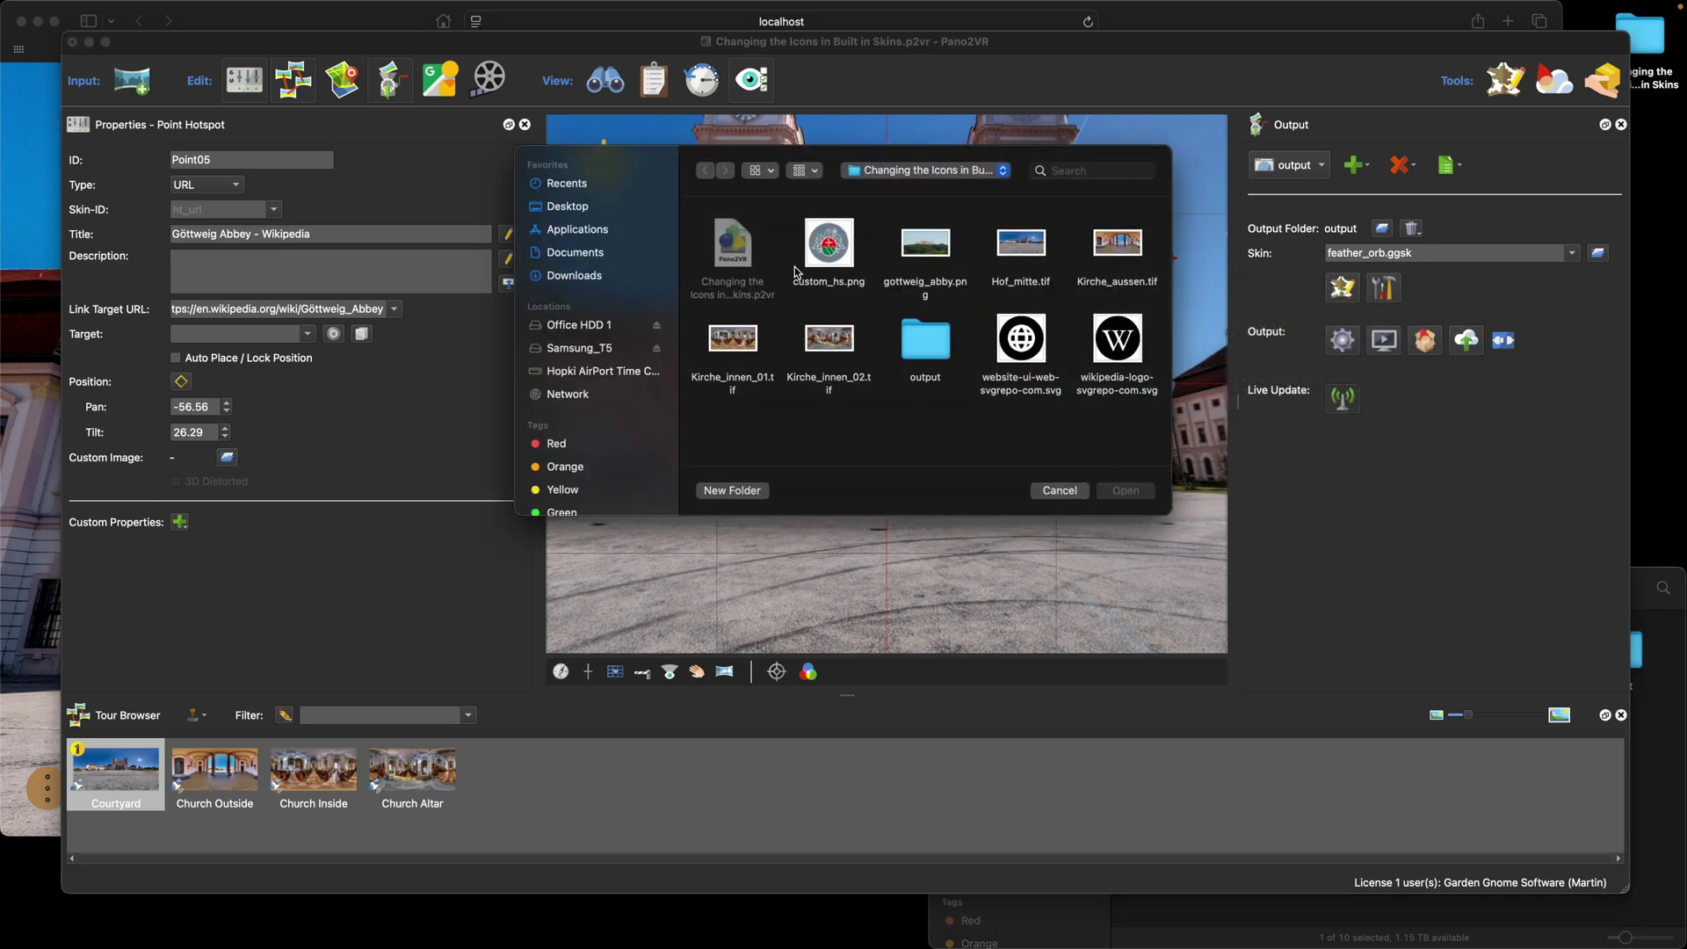
click(830, 249)
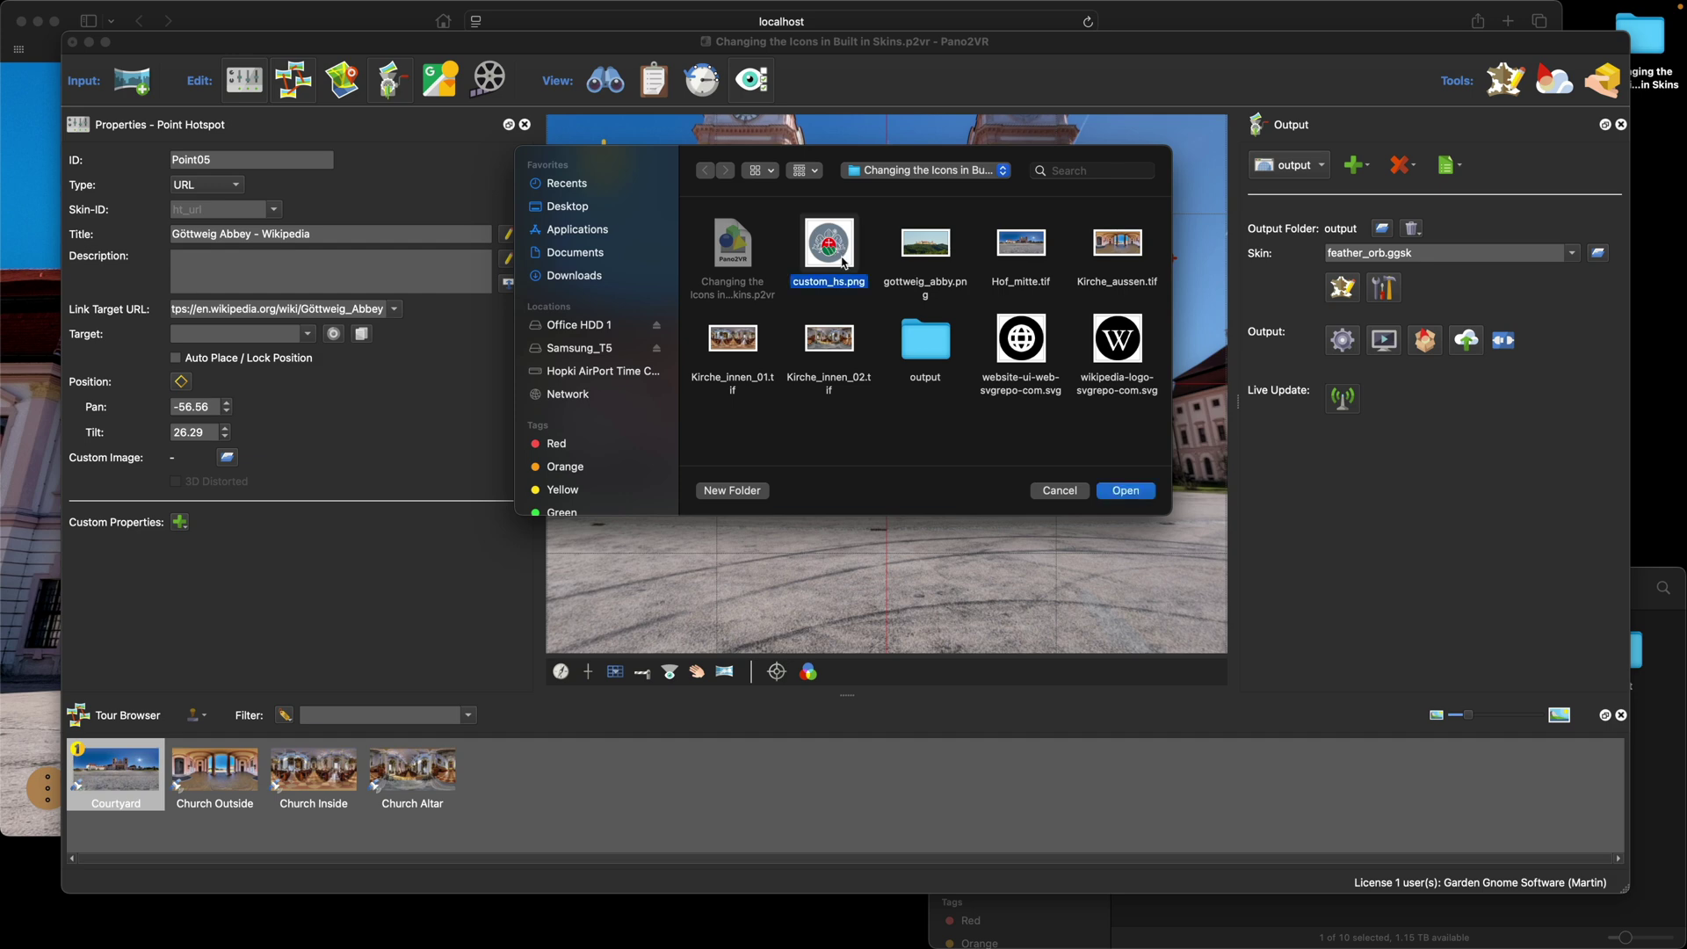
click(1124, 490)
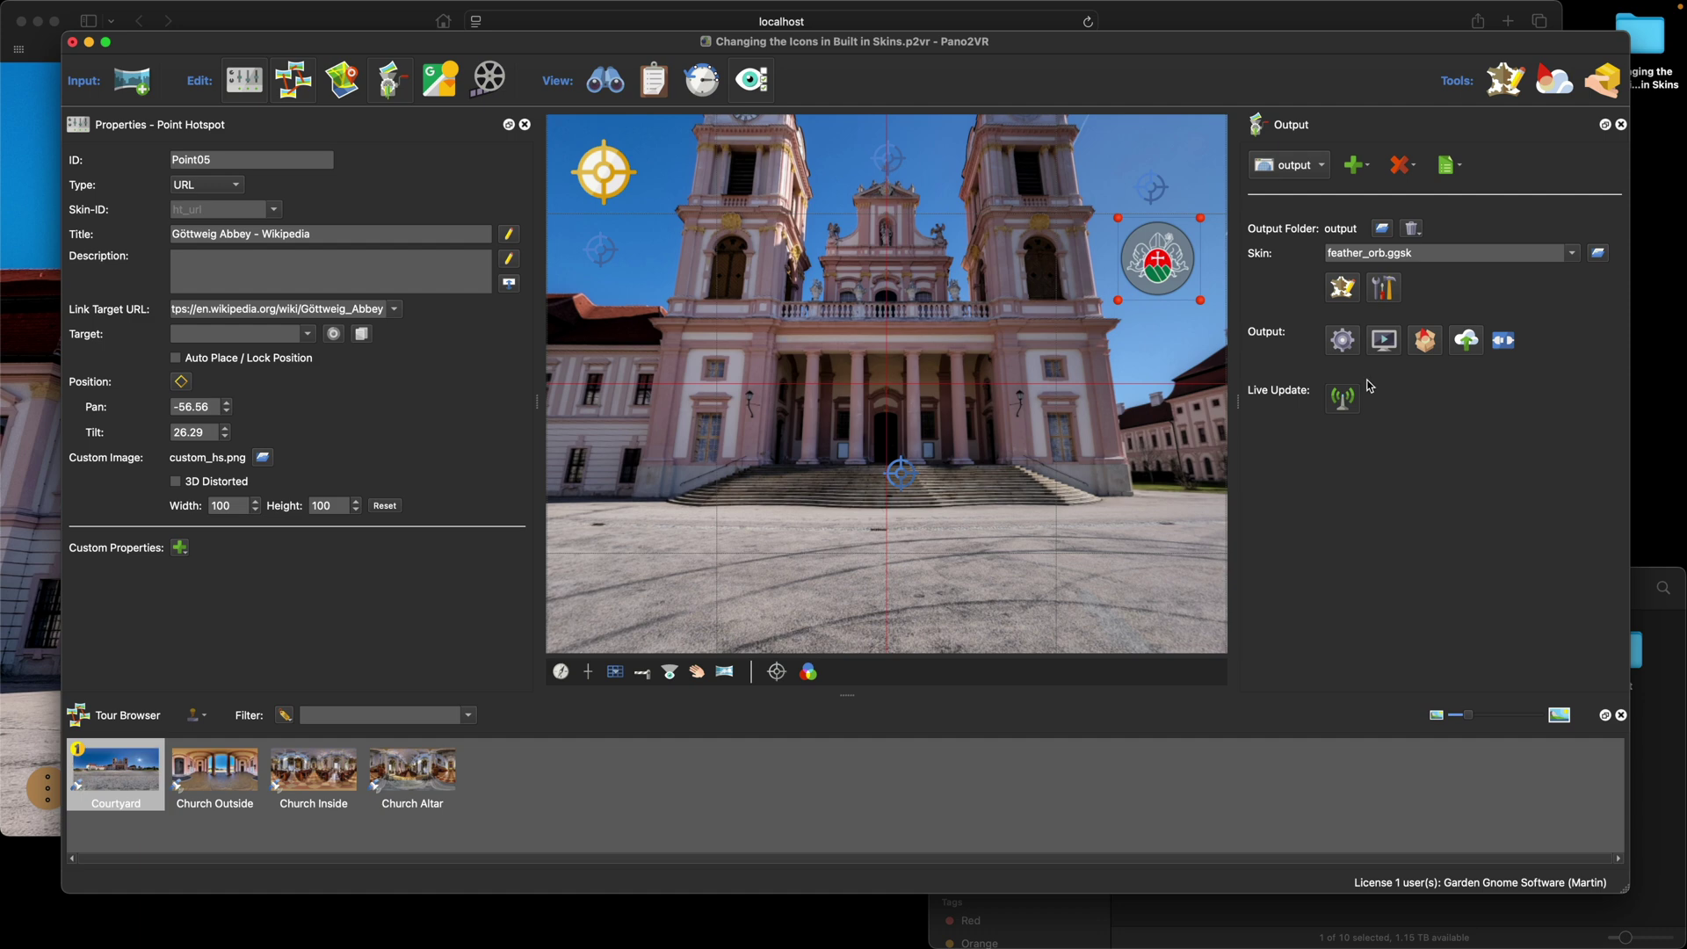
Test the custom-image hotspot in the browser tour by opening and closing its Wikipedia popup, then return to Pano2VR
click(1397, 417)
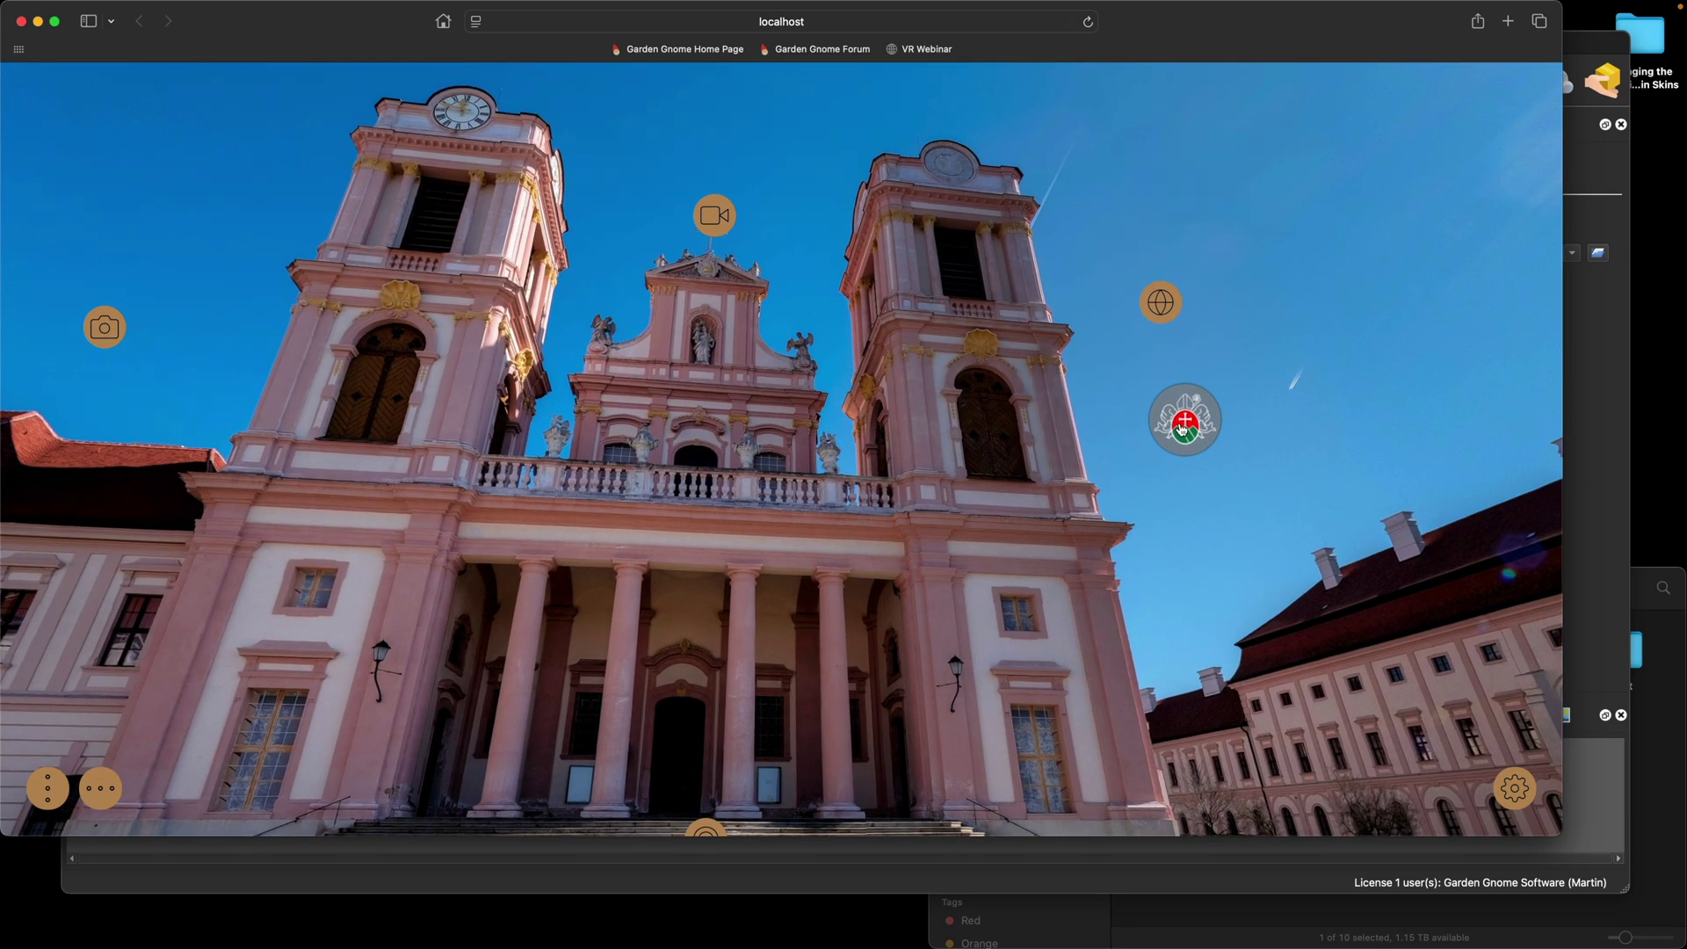
click(1193, 438)
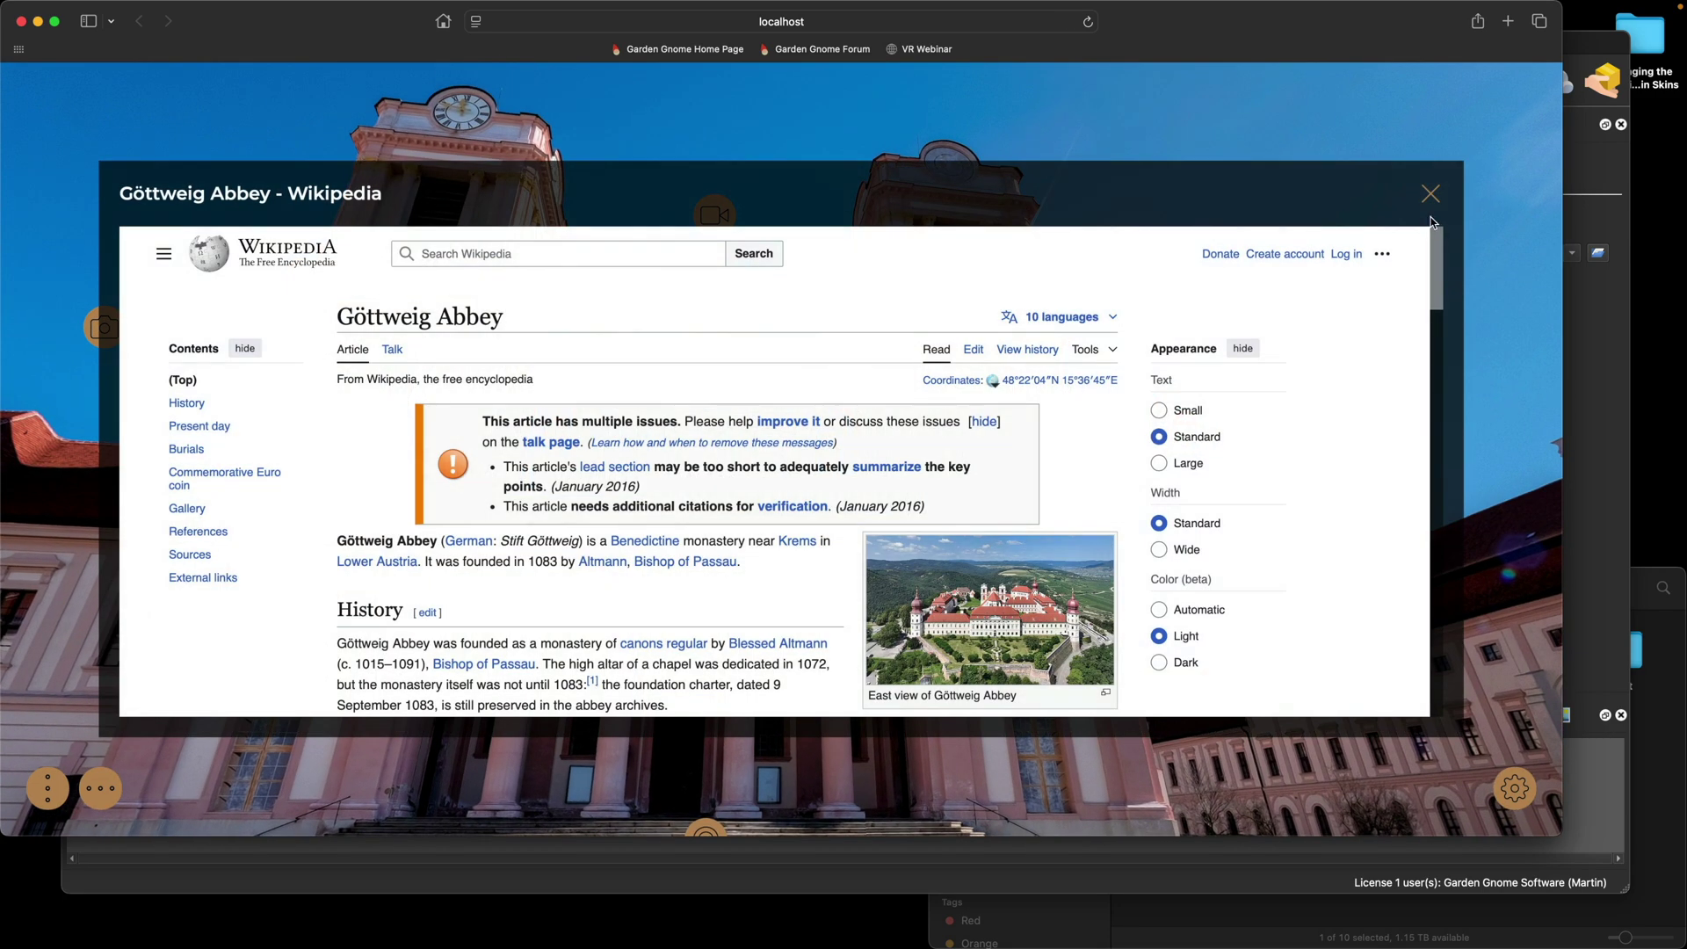
click(1431, 193)
drag(1311, 403, 1363, 325)
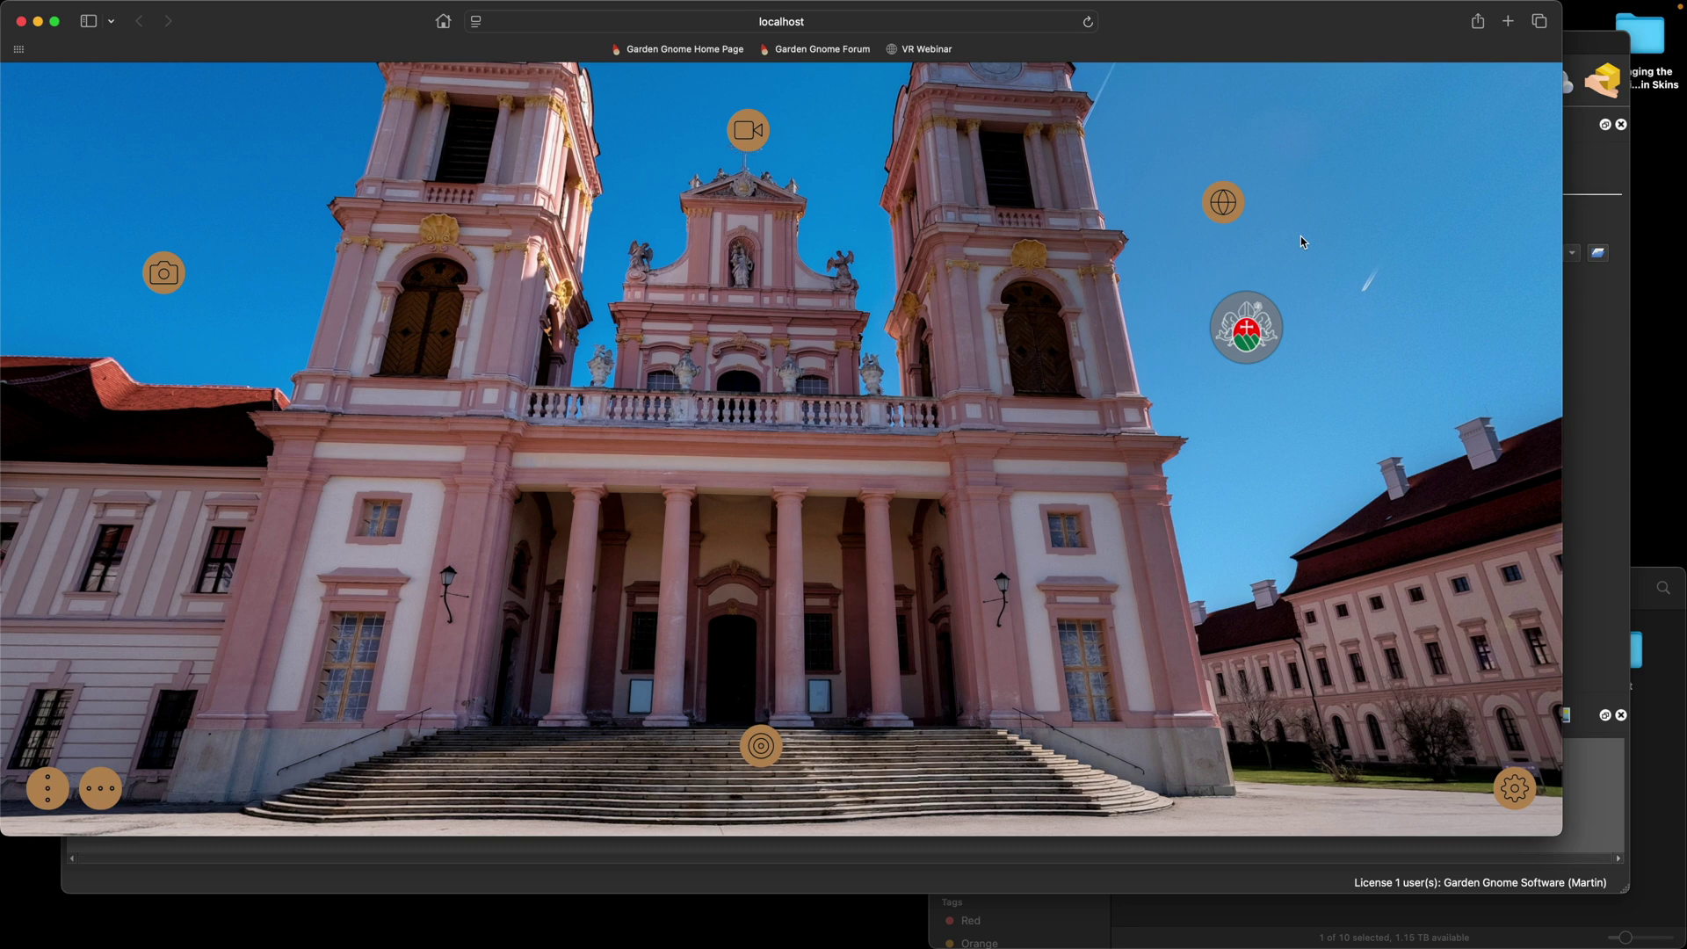
click(1586, 365)
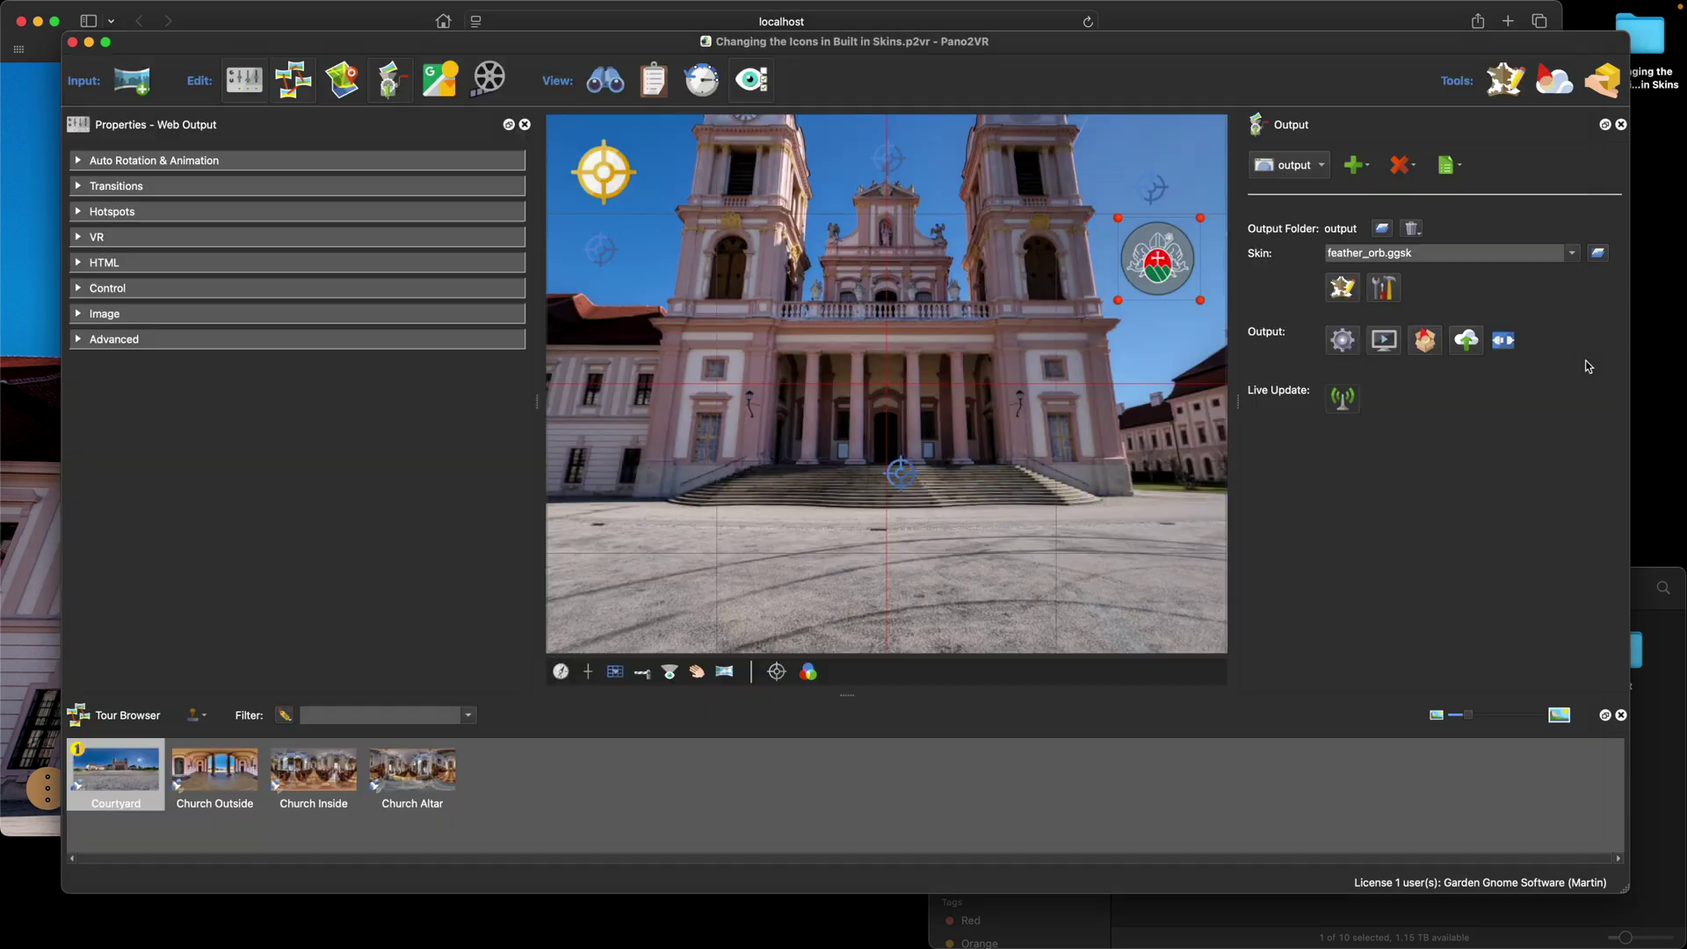
Resize the Wikipedia hotspot's custom image to 59 × 59, then clear the custom image from the hotspot
click(1160, 260)
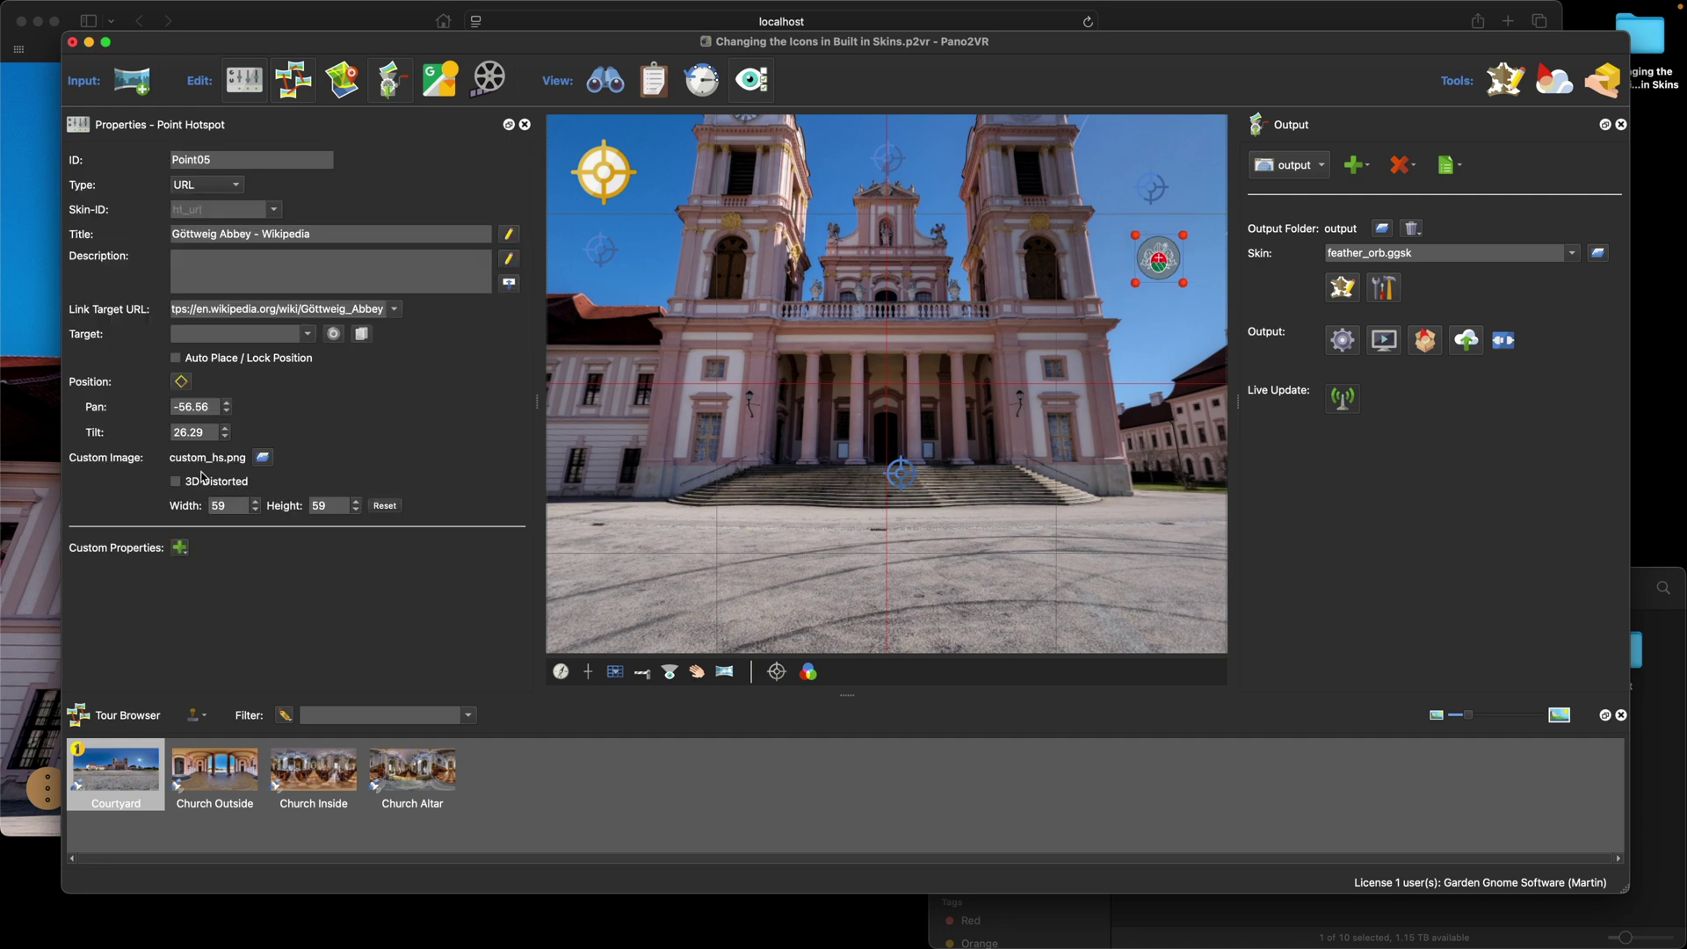
right_click(206, 455)
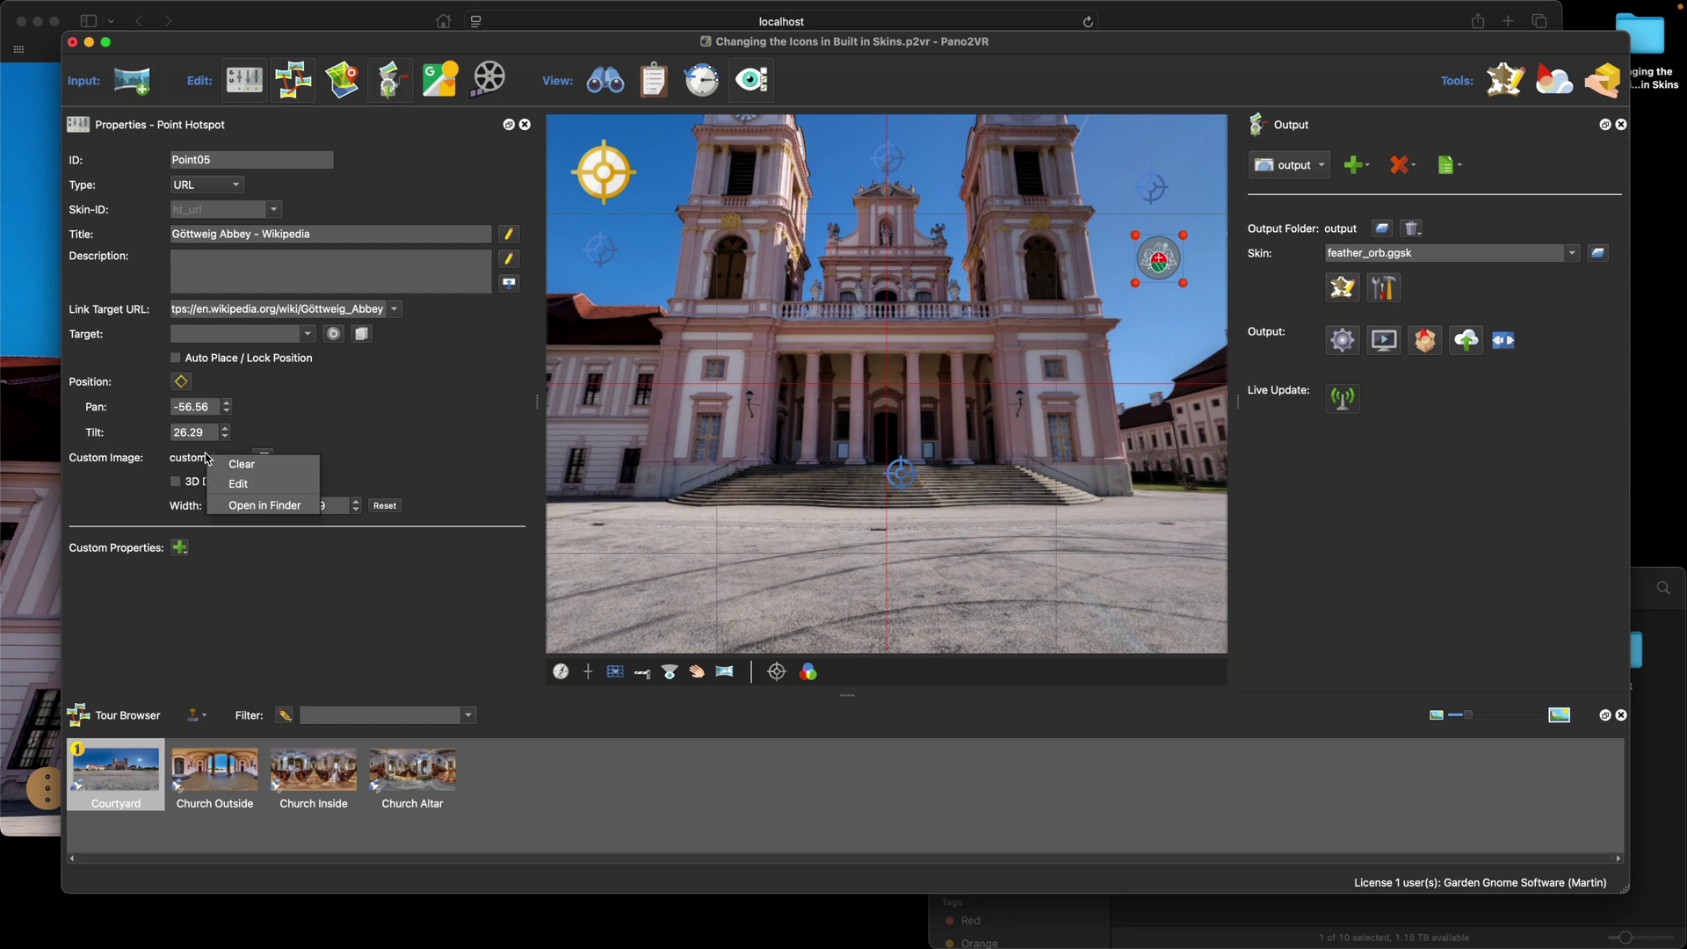
click(246, 466)
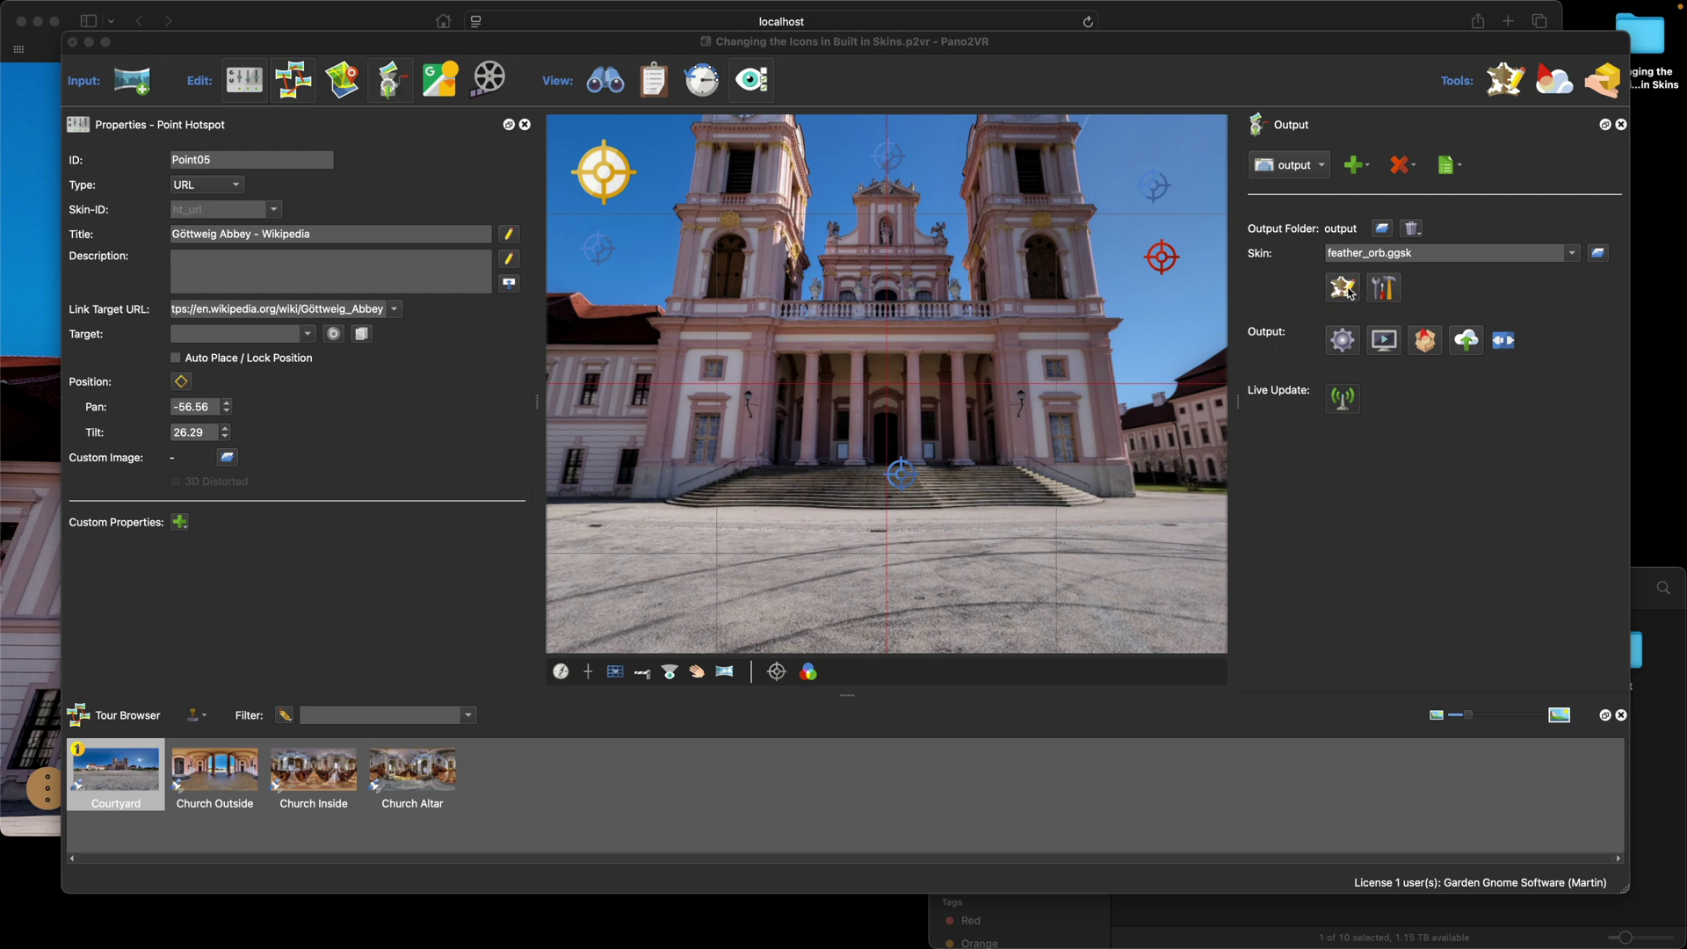
Open the feather_orb skin in the Skin Editor and save a copy as feather_orb_mod.ggsk in the project folder
click(1342, 288)
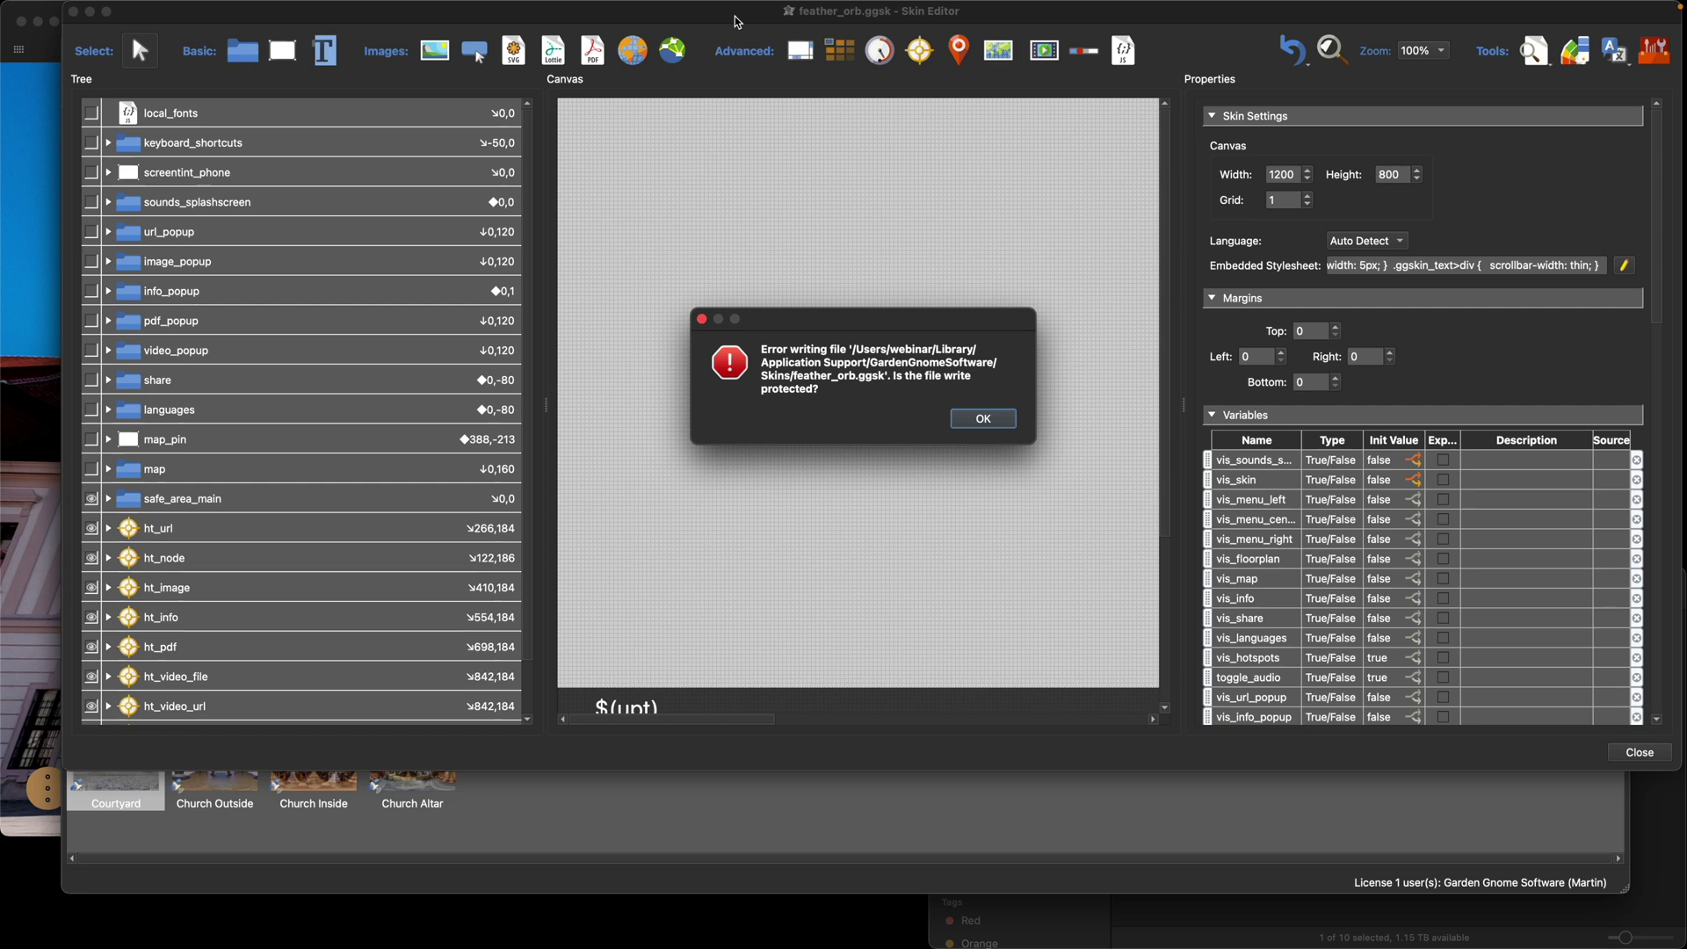
click(983, 419)
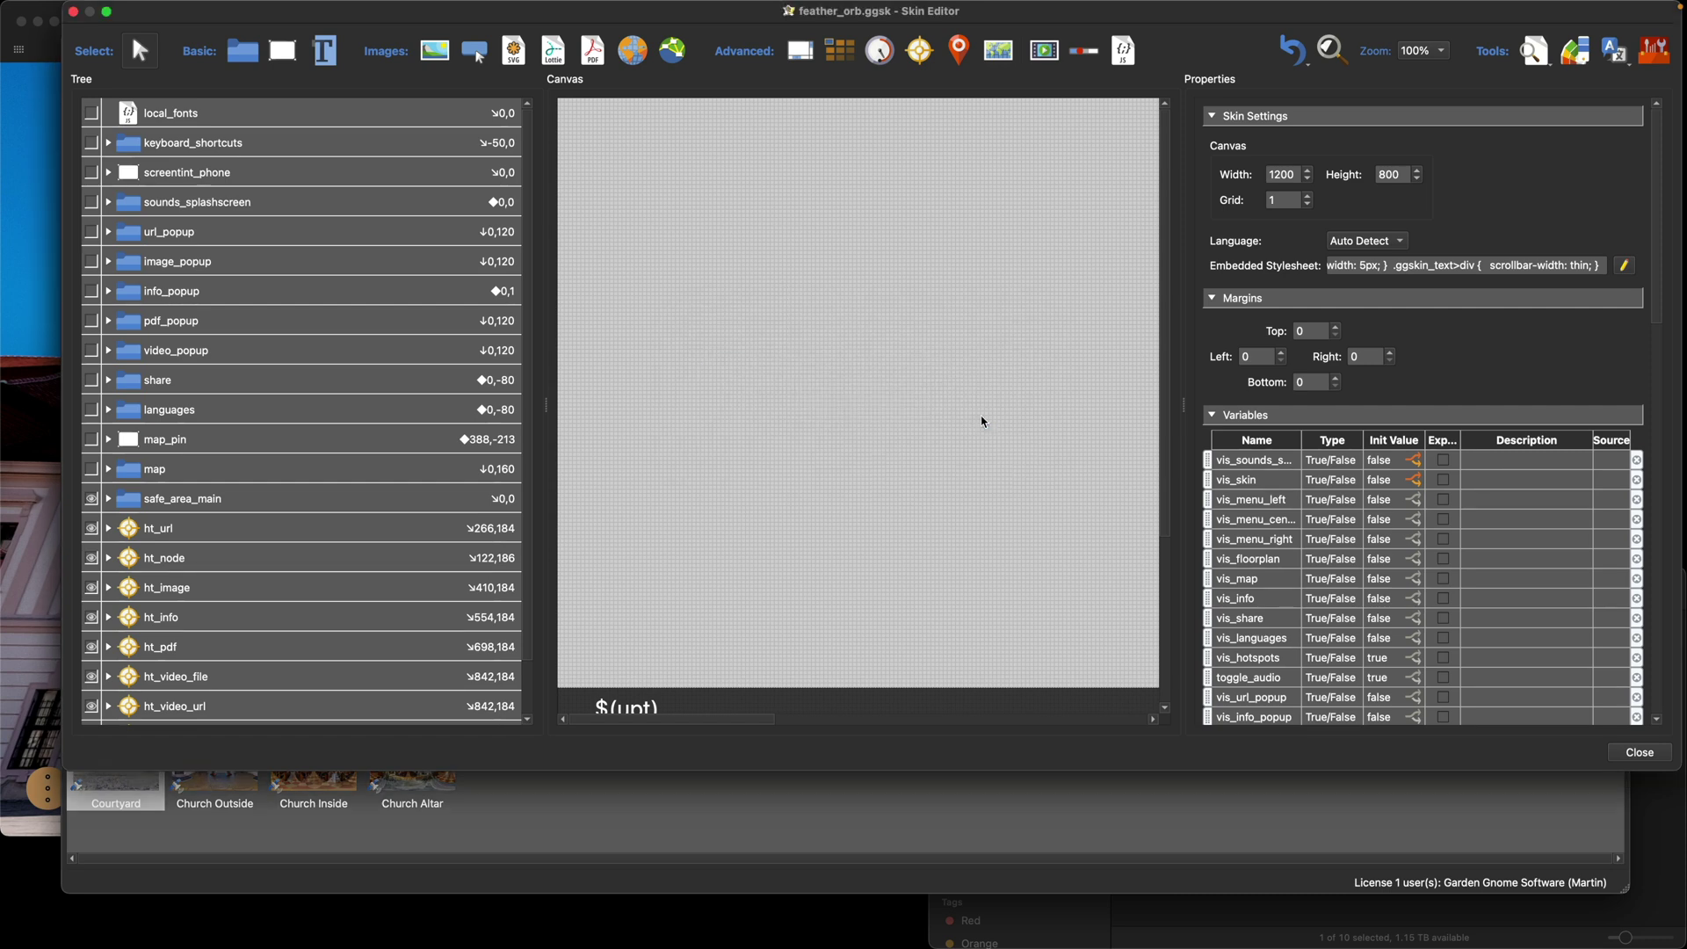
click(896, 185)
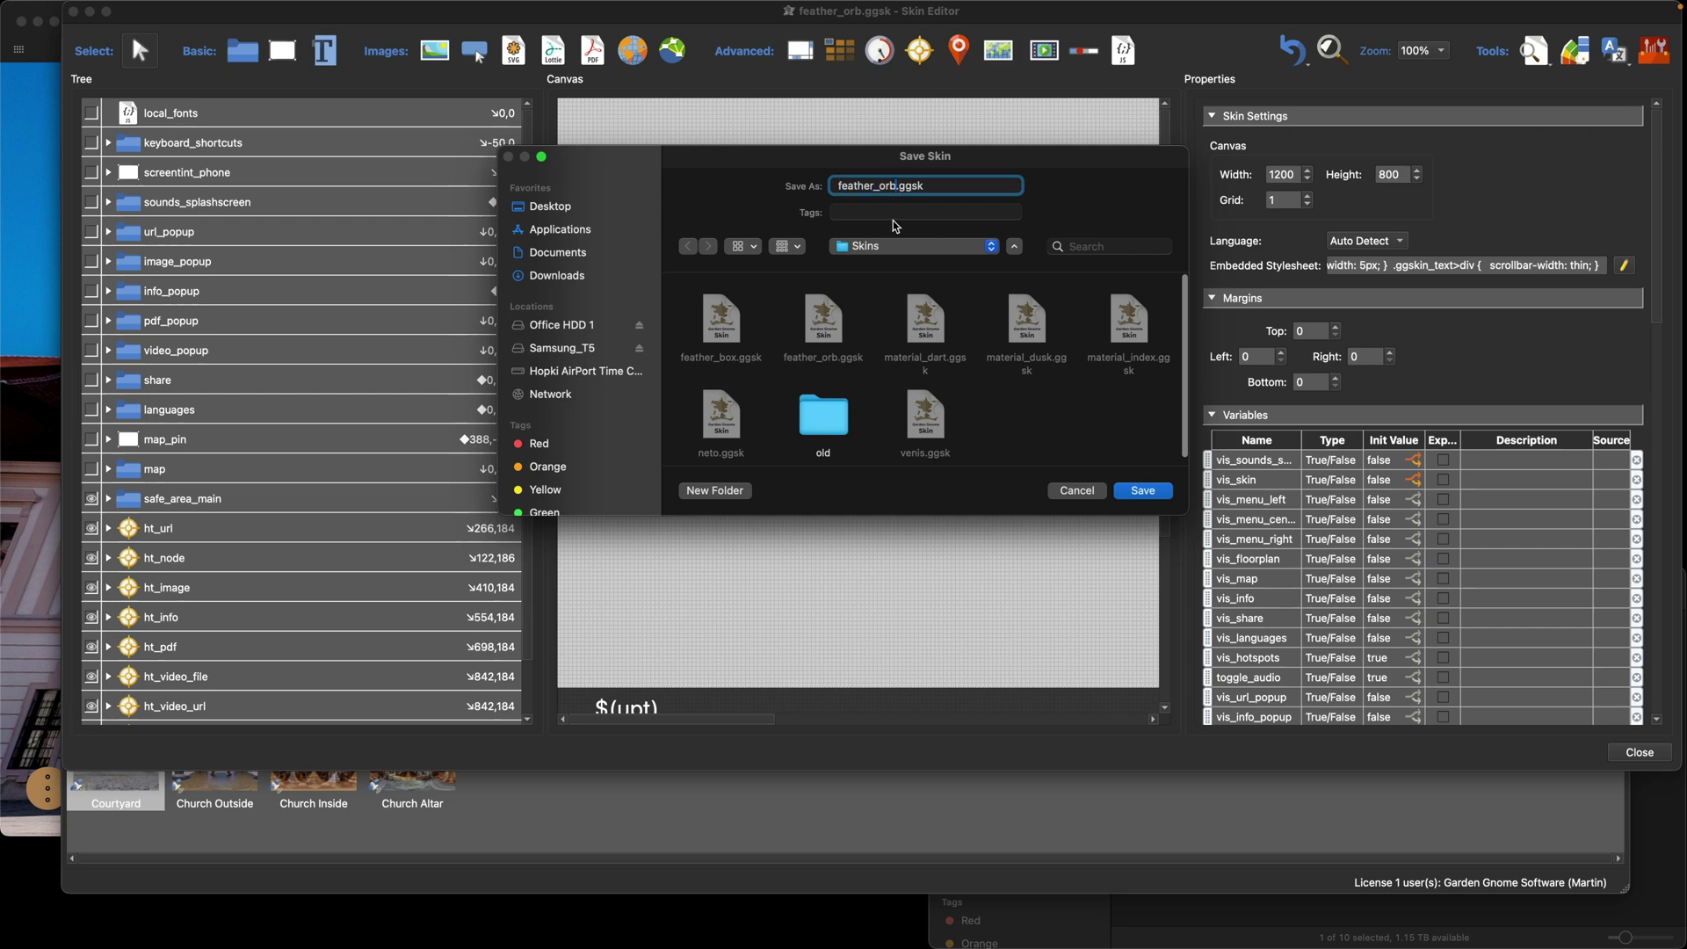
text(_mo)
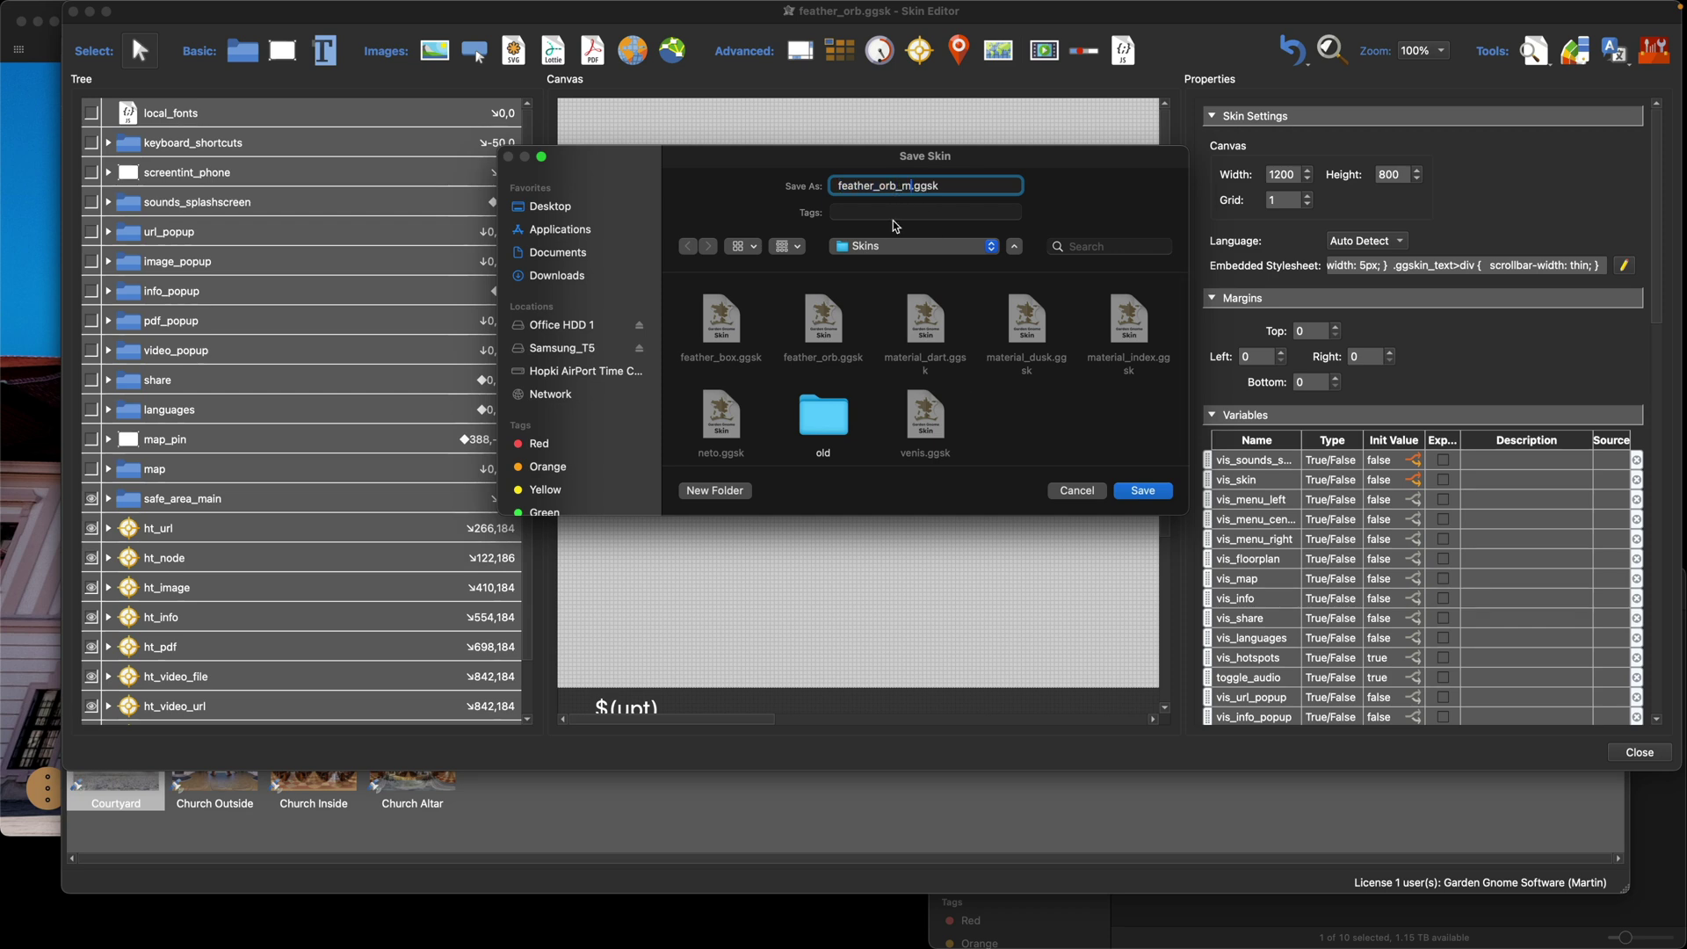
text(d)
click(560, 208)
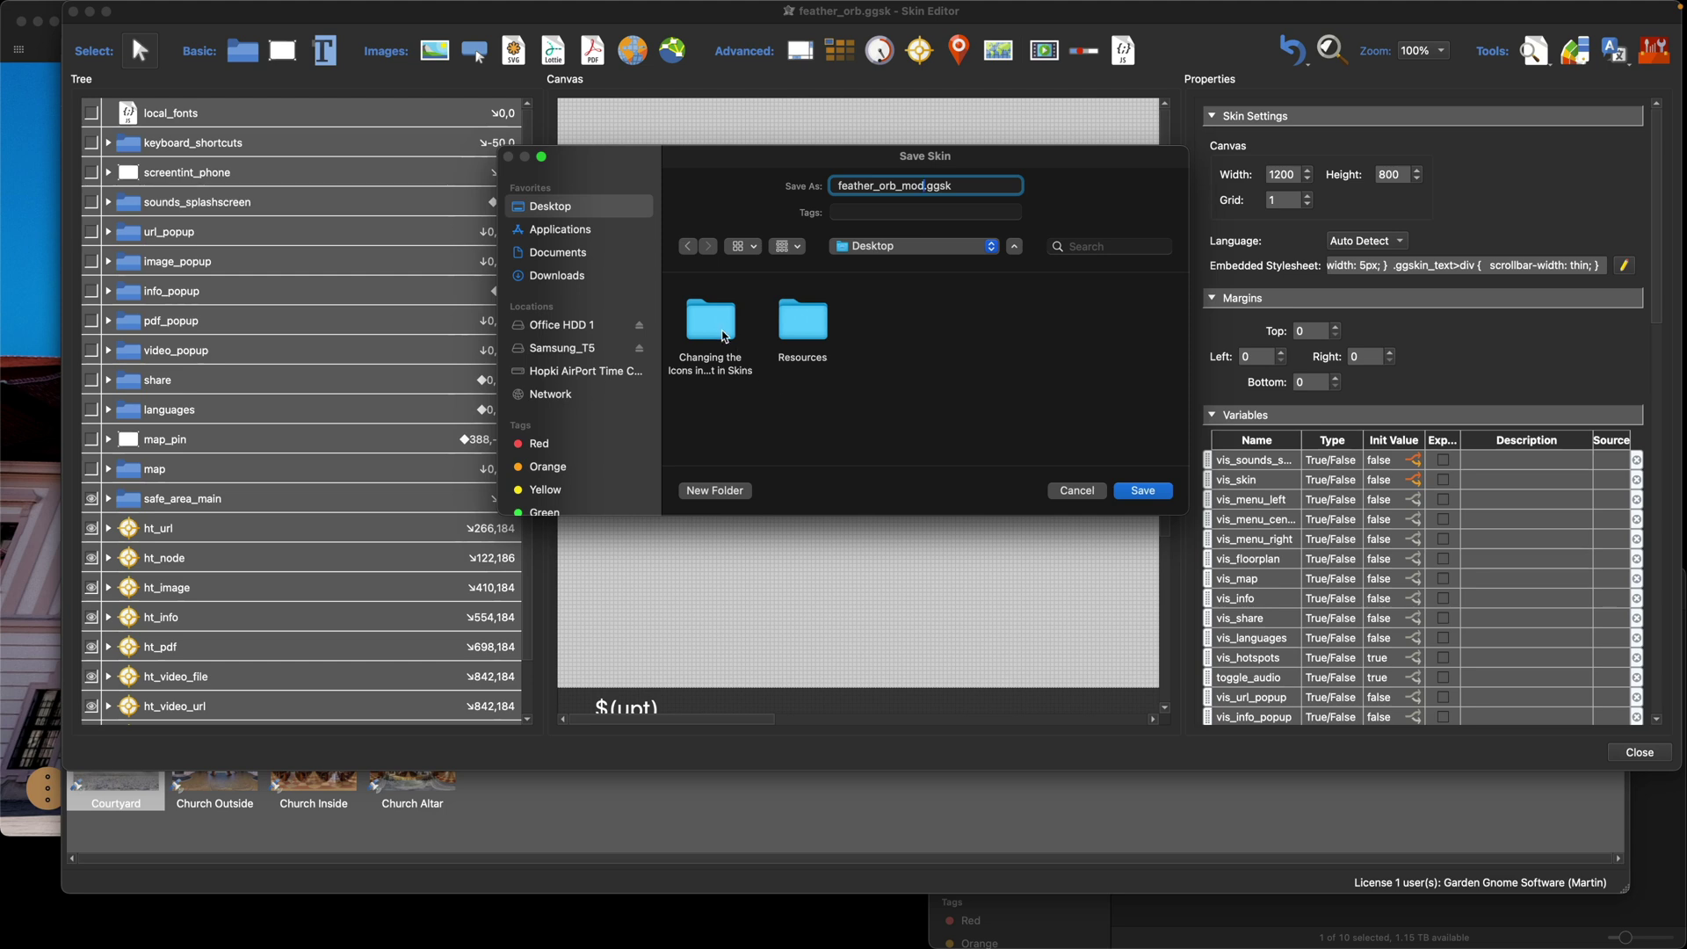
double_click(710, 321)
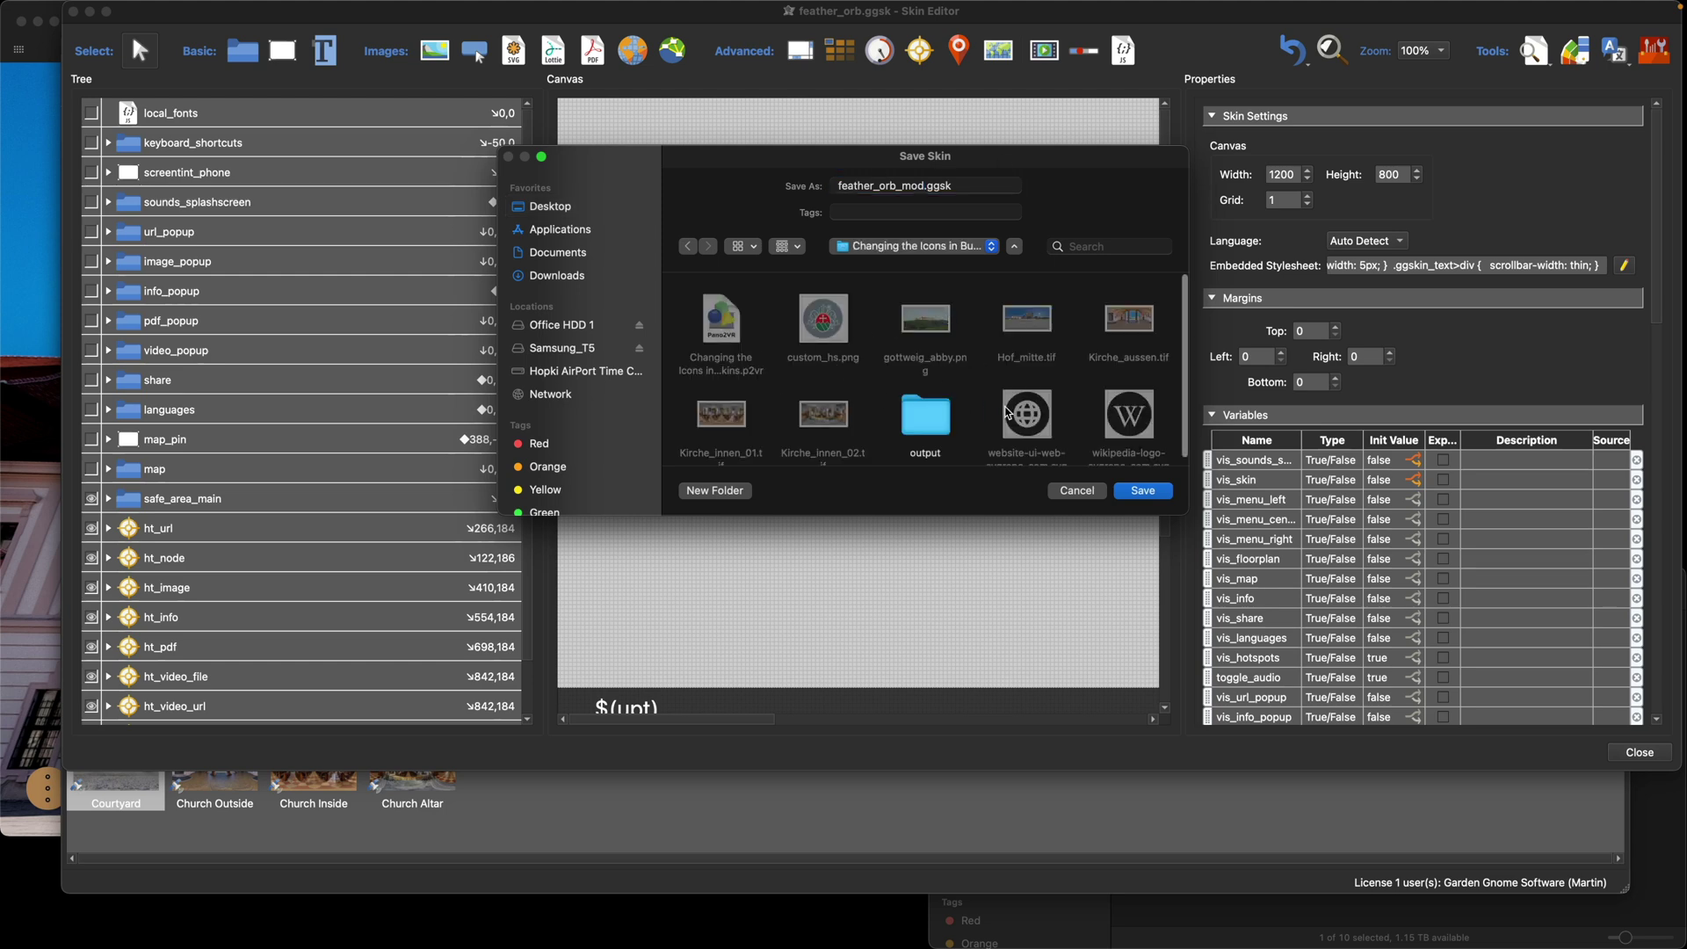
click(1143, 491)
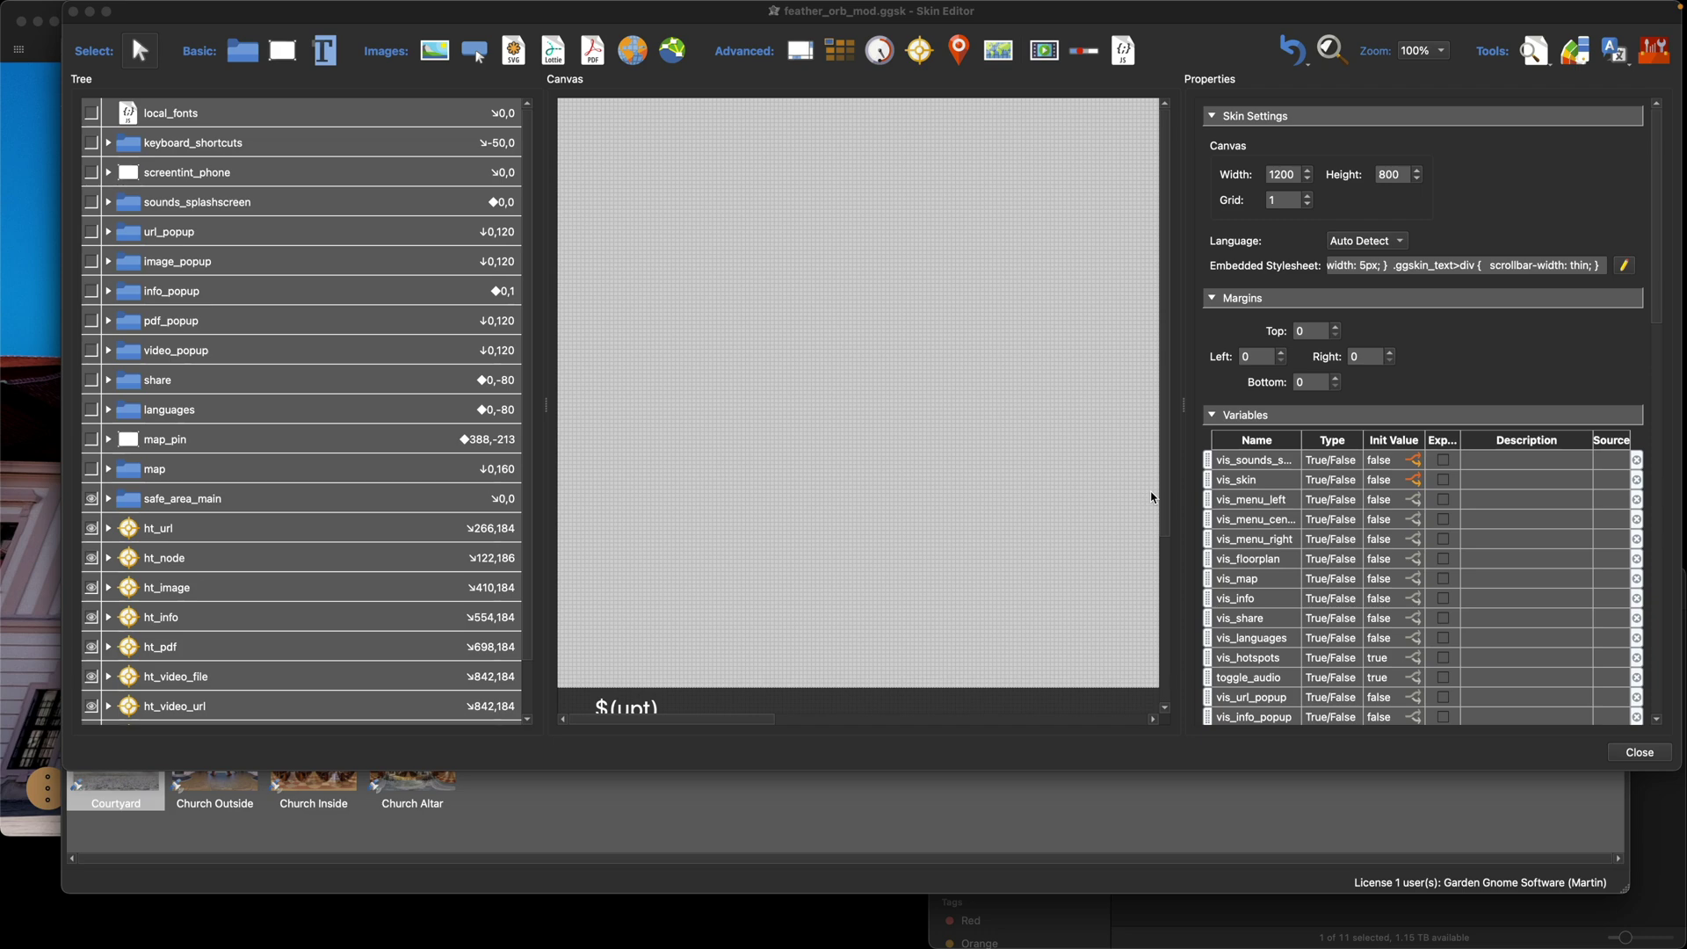
Look up the Skin-ID of the Courtyard's image hotspot in the project window and return to the Skin Editor
click(1402, 800)
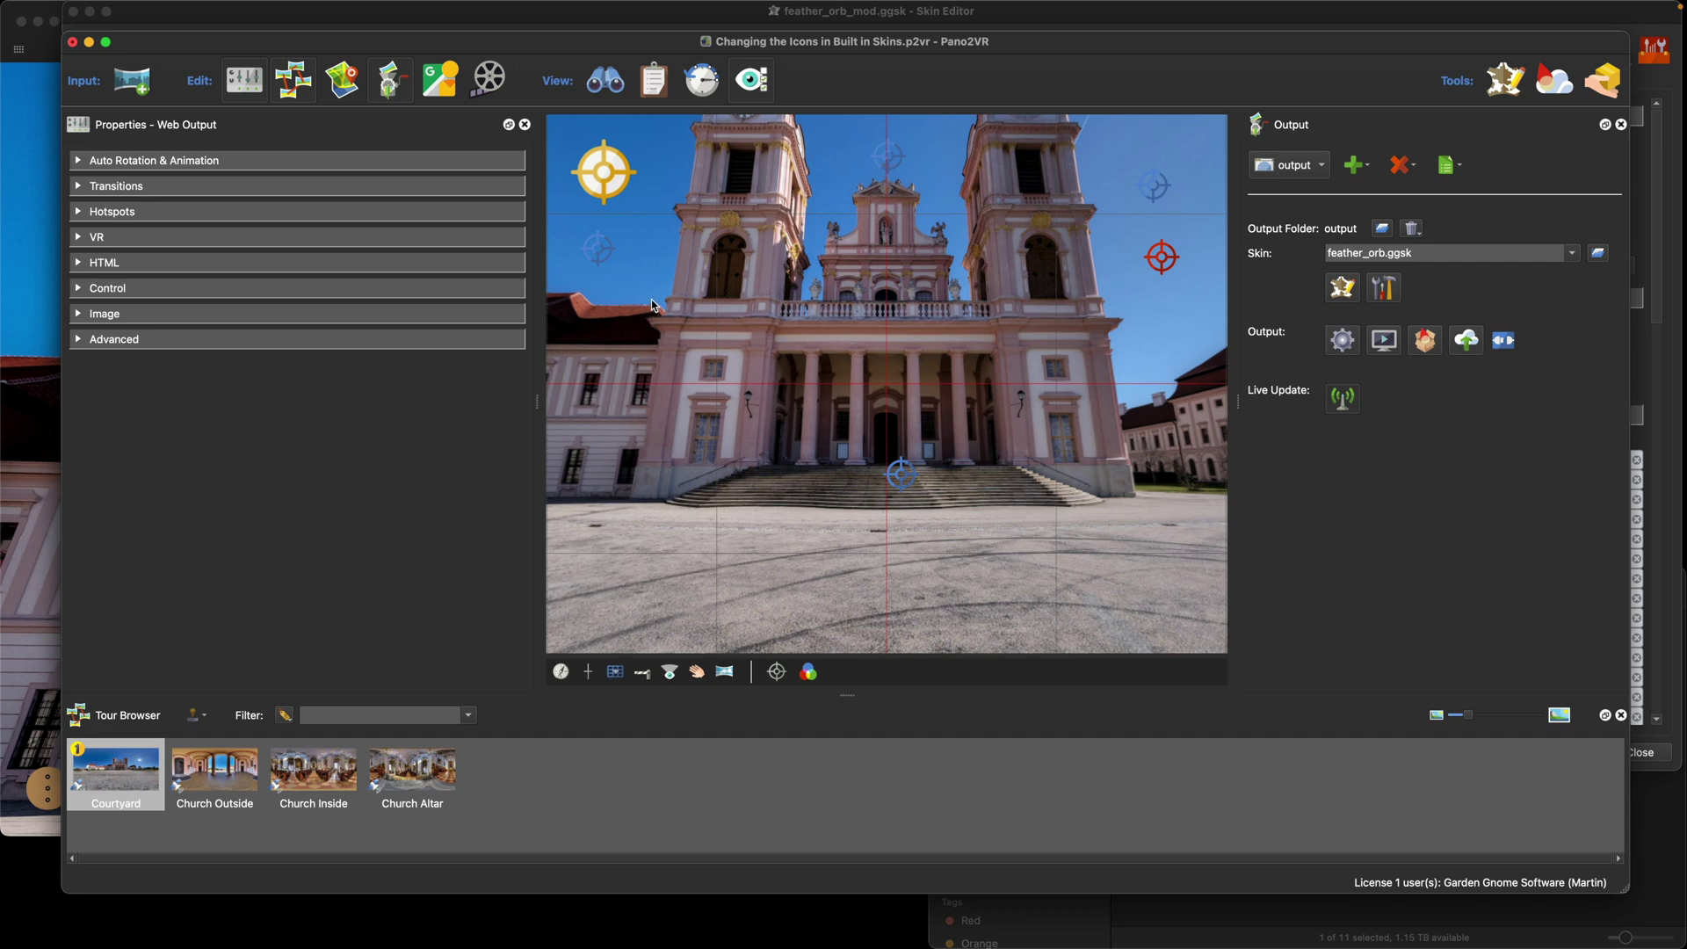
click(599, 250)
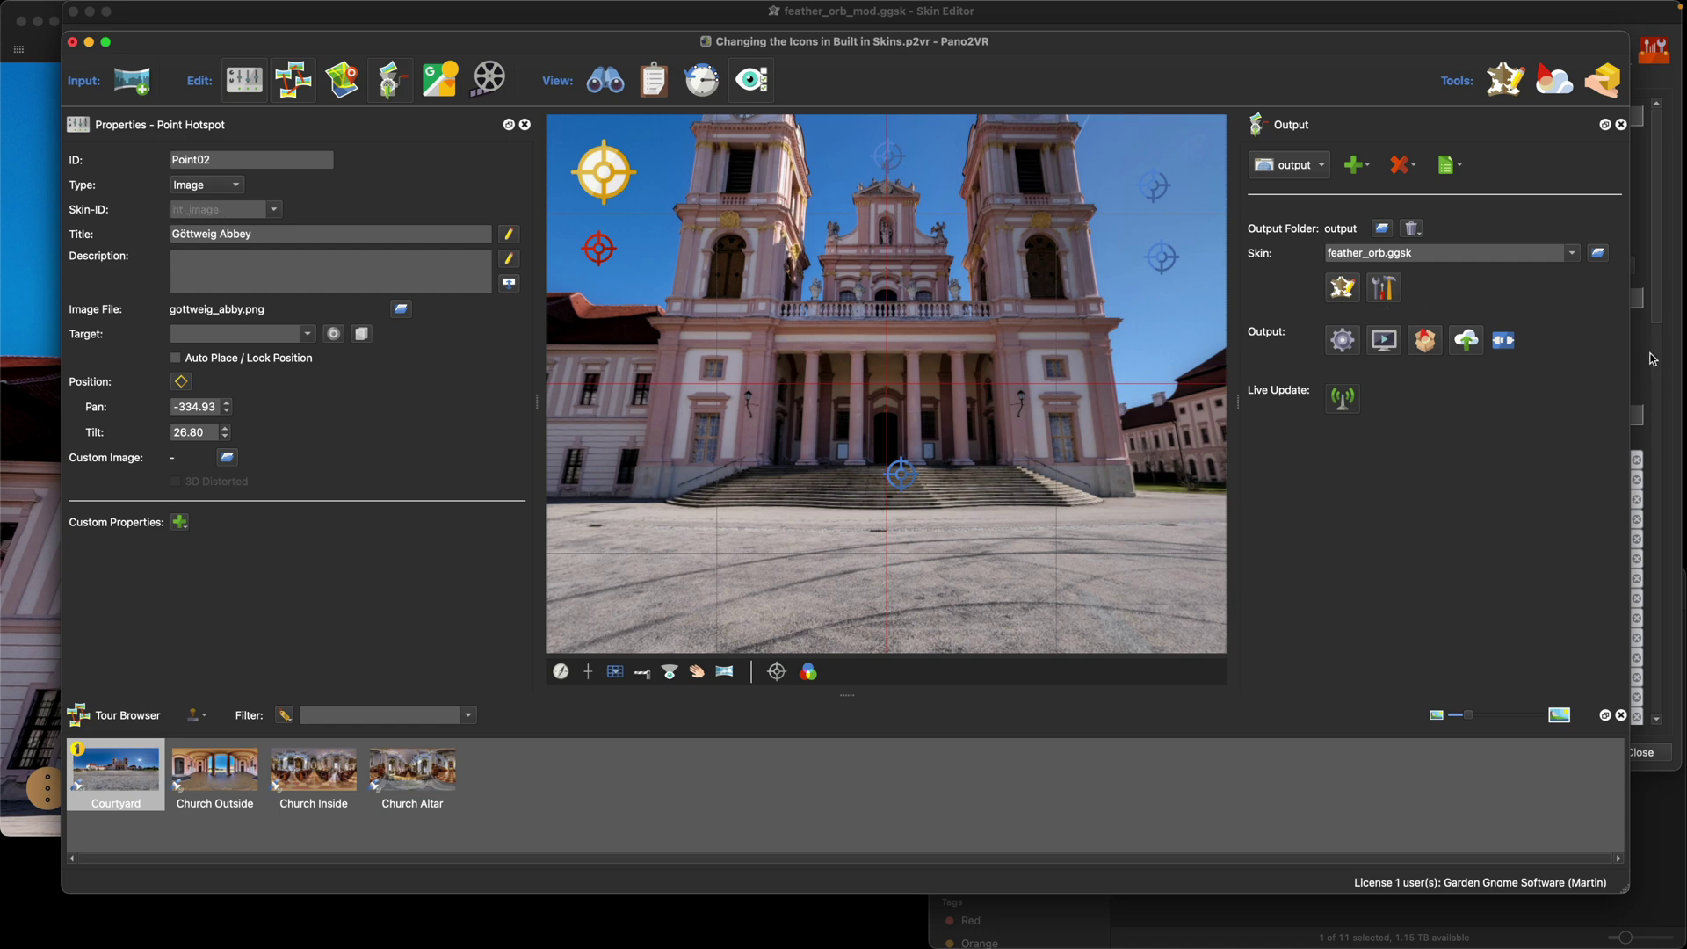
click(1648, 358)
Expand the ht_image hotspot template in the skin tree down to the icon elements inside ht_image_bg
scroll(260, 355, down, 2)
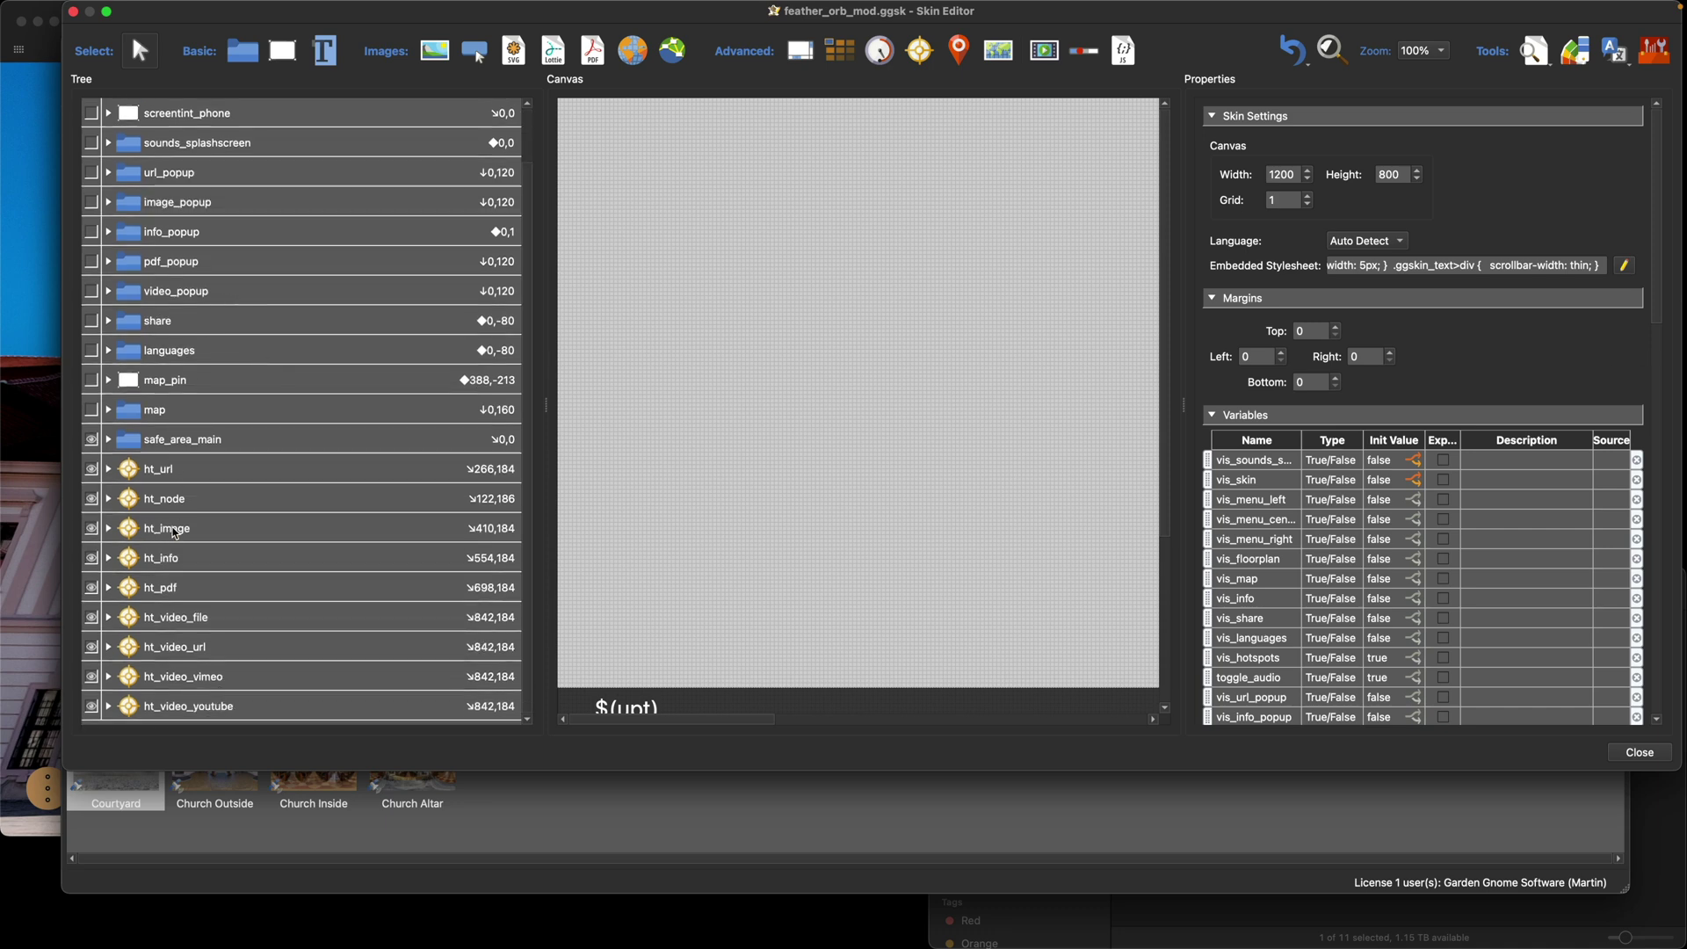
click(109, 528)
scroll(260, 546, down, 1)
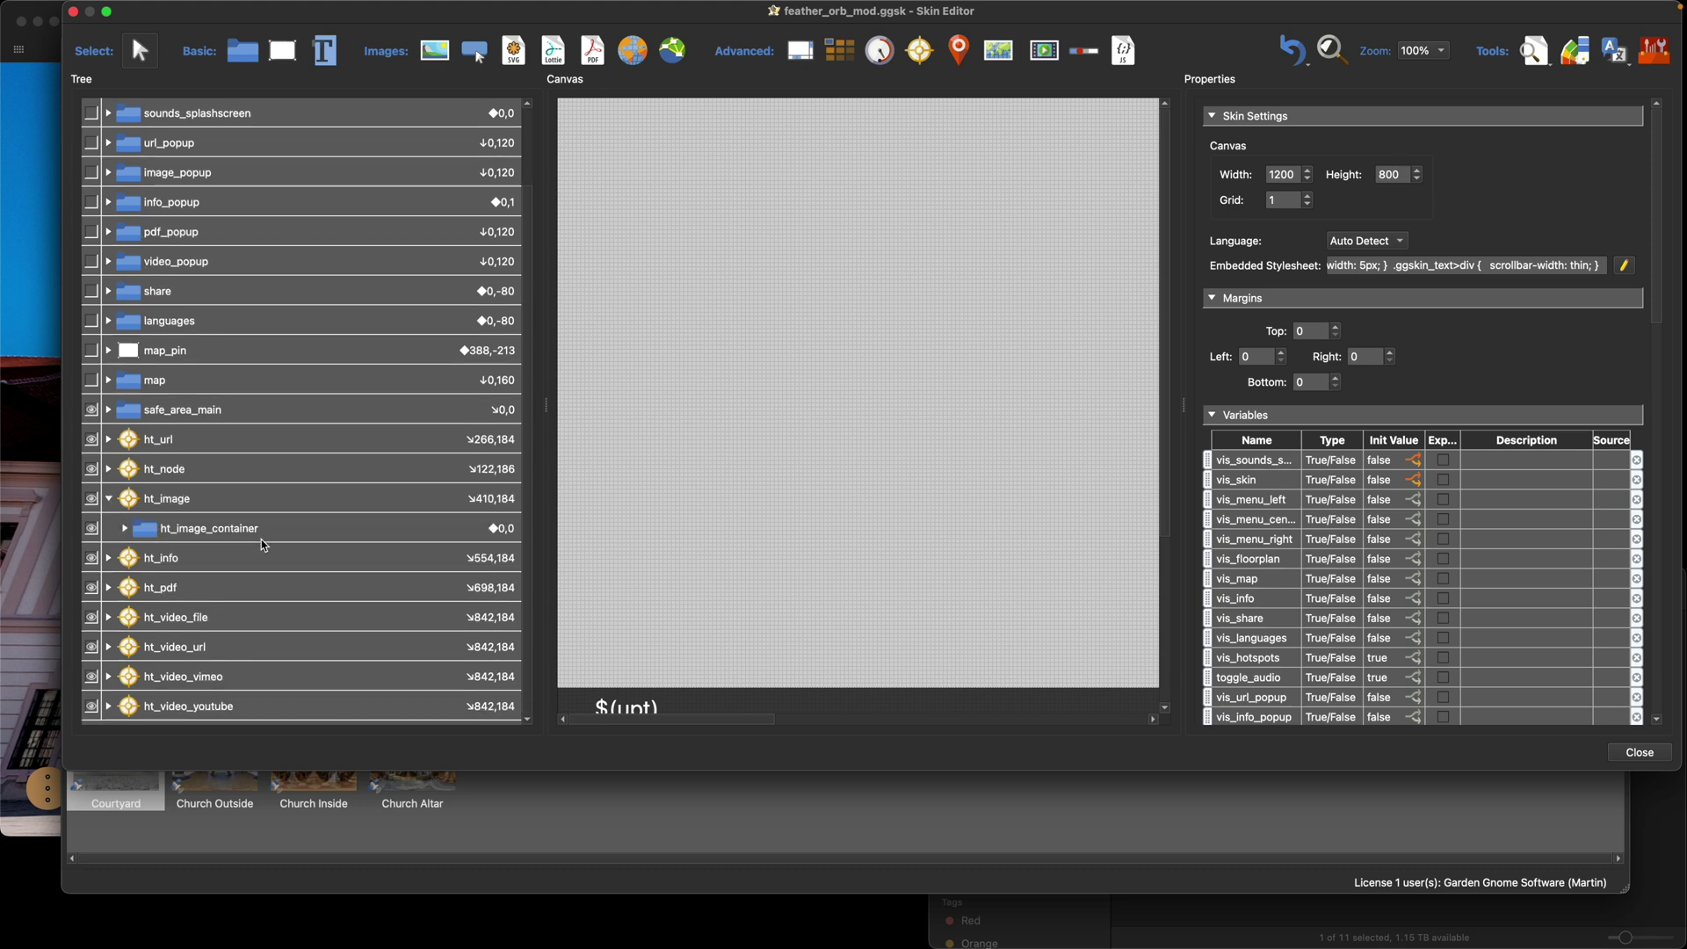
click(125, 524)
scroll(253, 514, down, 2)
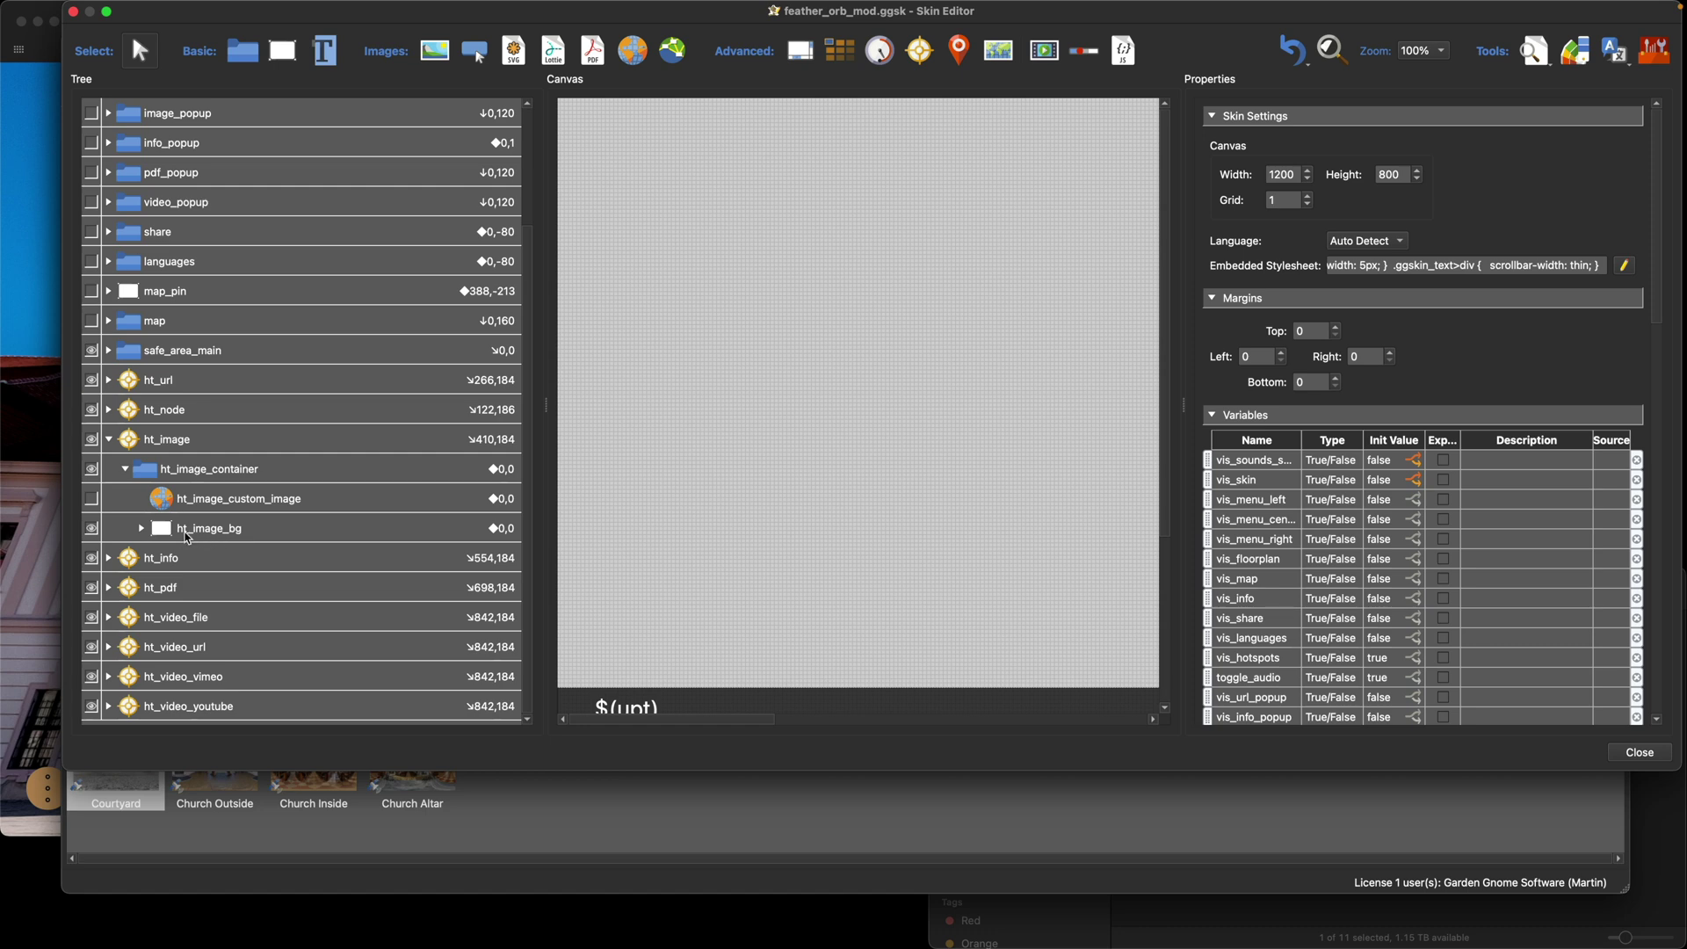
click(141, 528)
scroll(184, 525, down, 3)
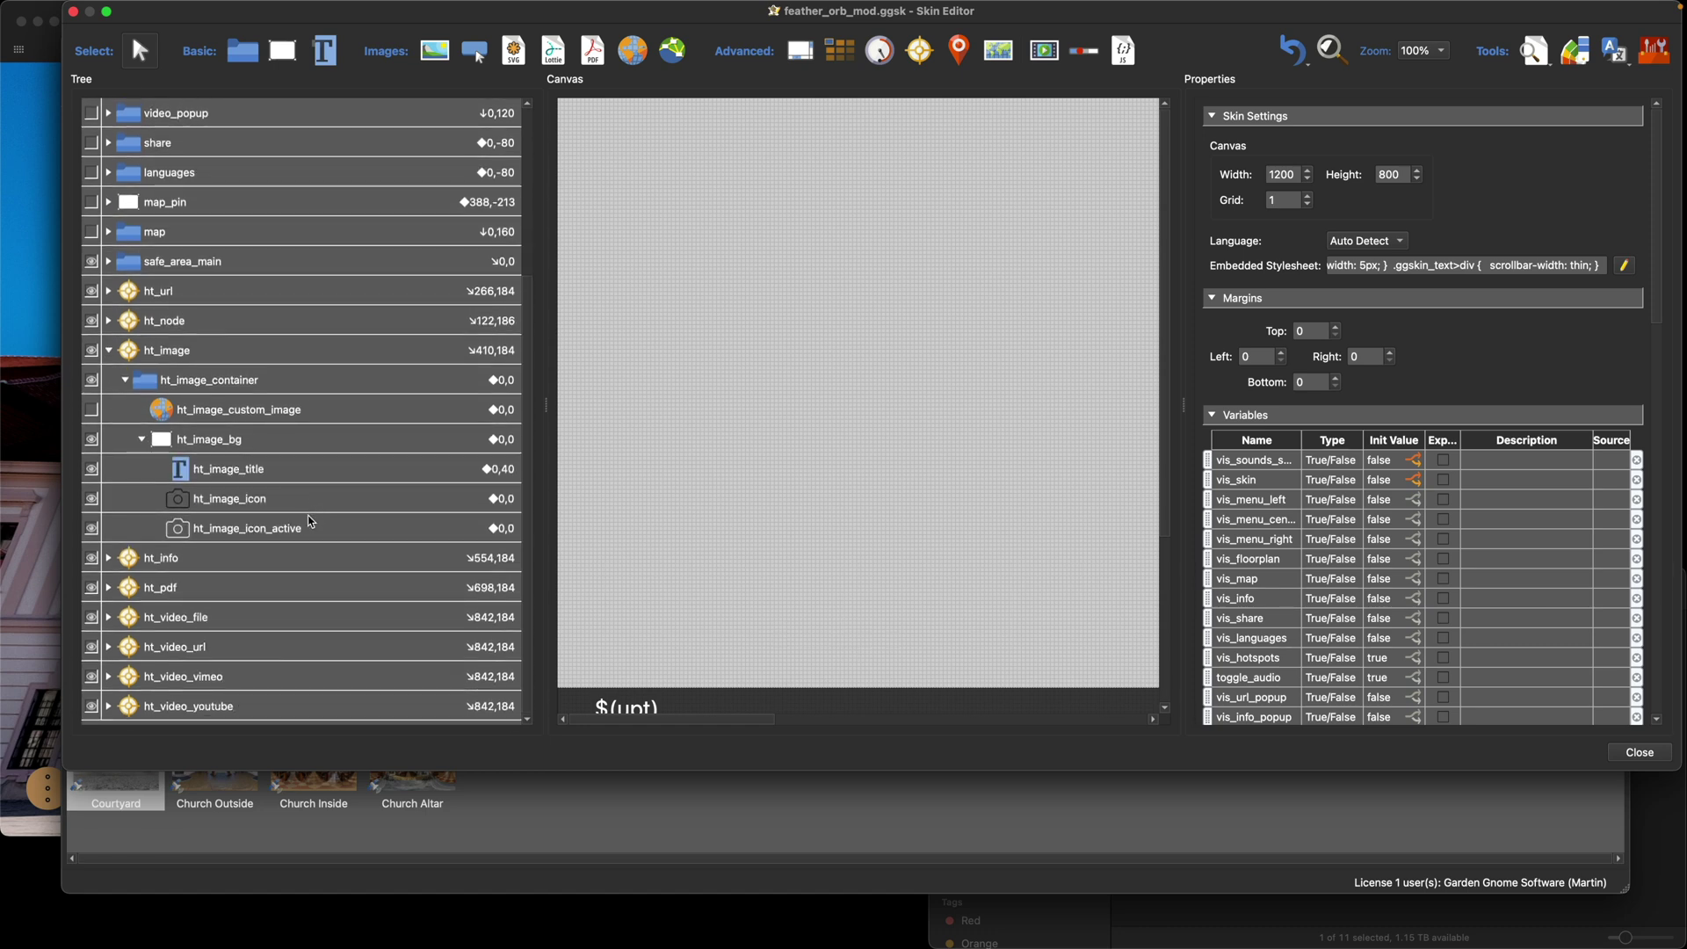
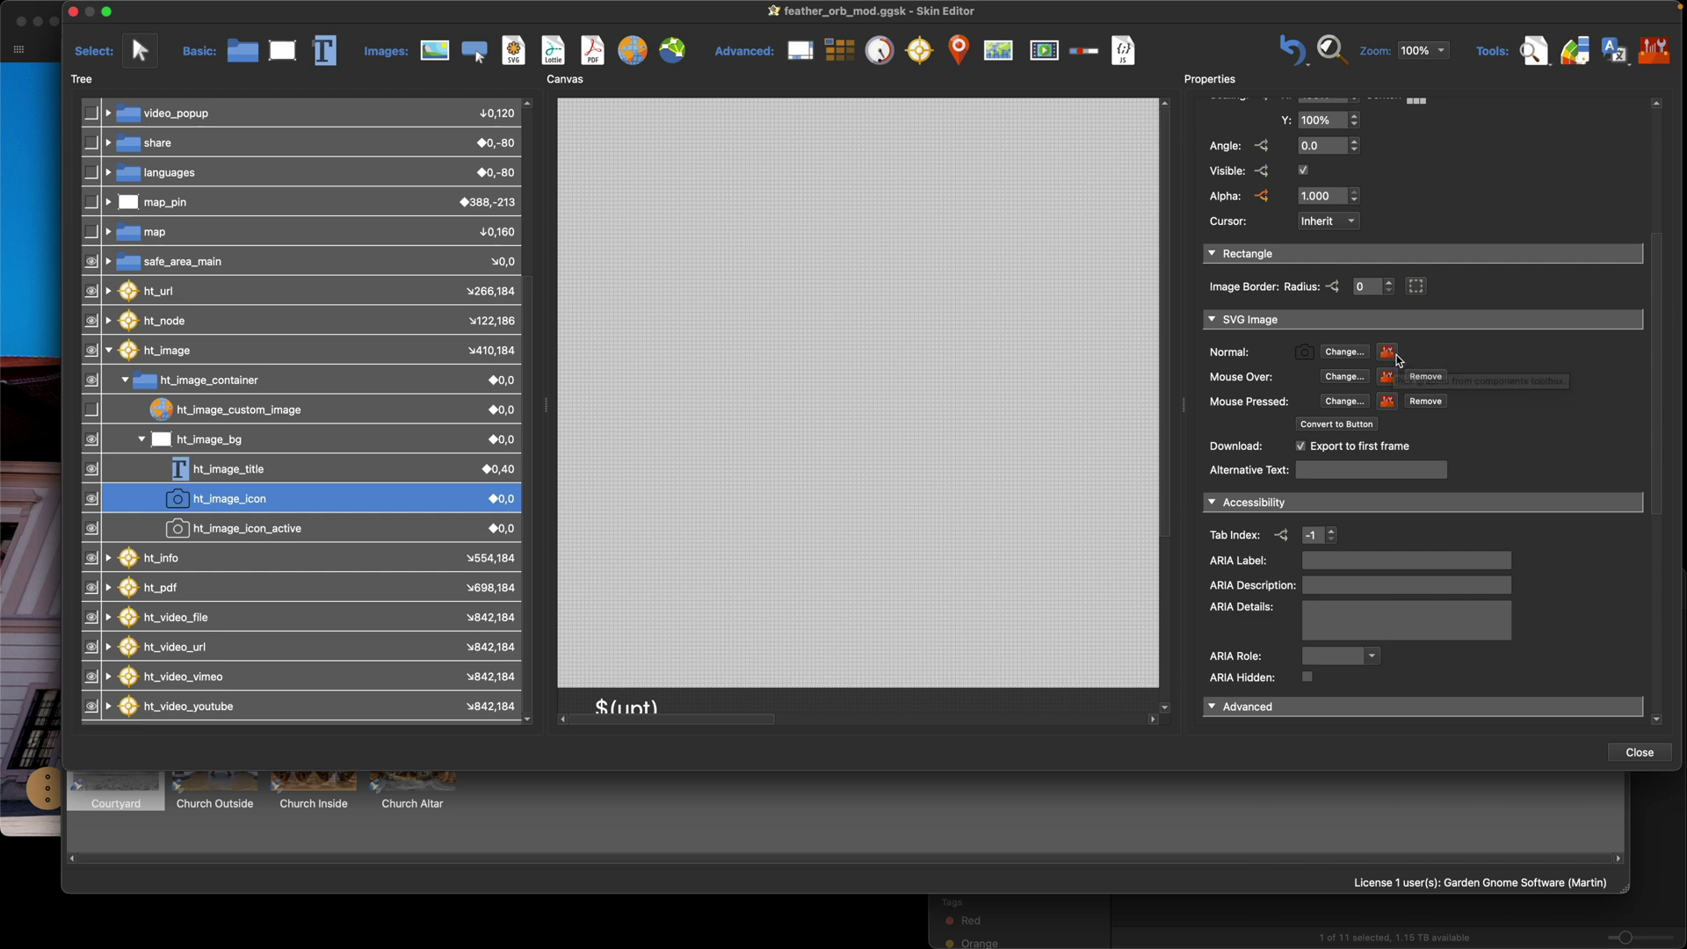
Replace the normal image of ht_image_icon with the solid photo camera icon from the Material set, filtering the icons by "cam"
click(1392, 357)
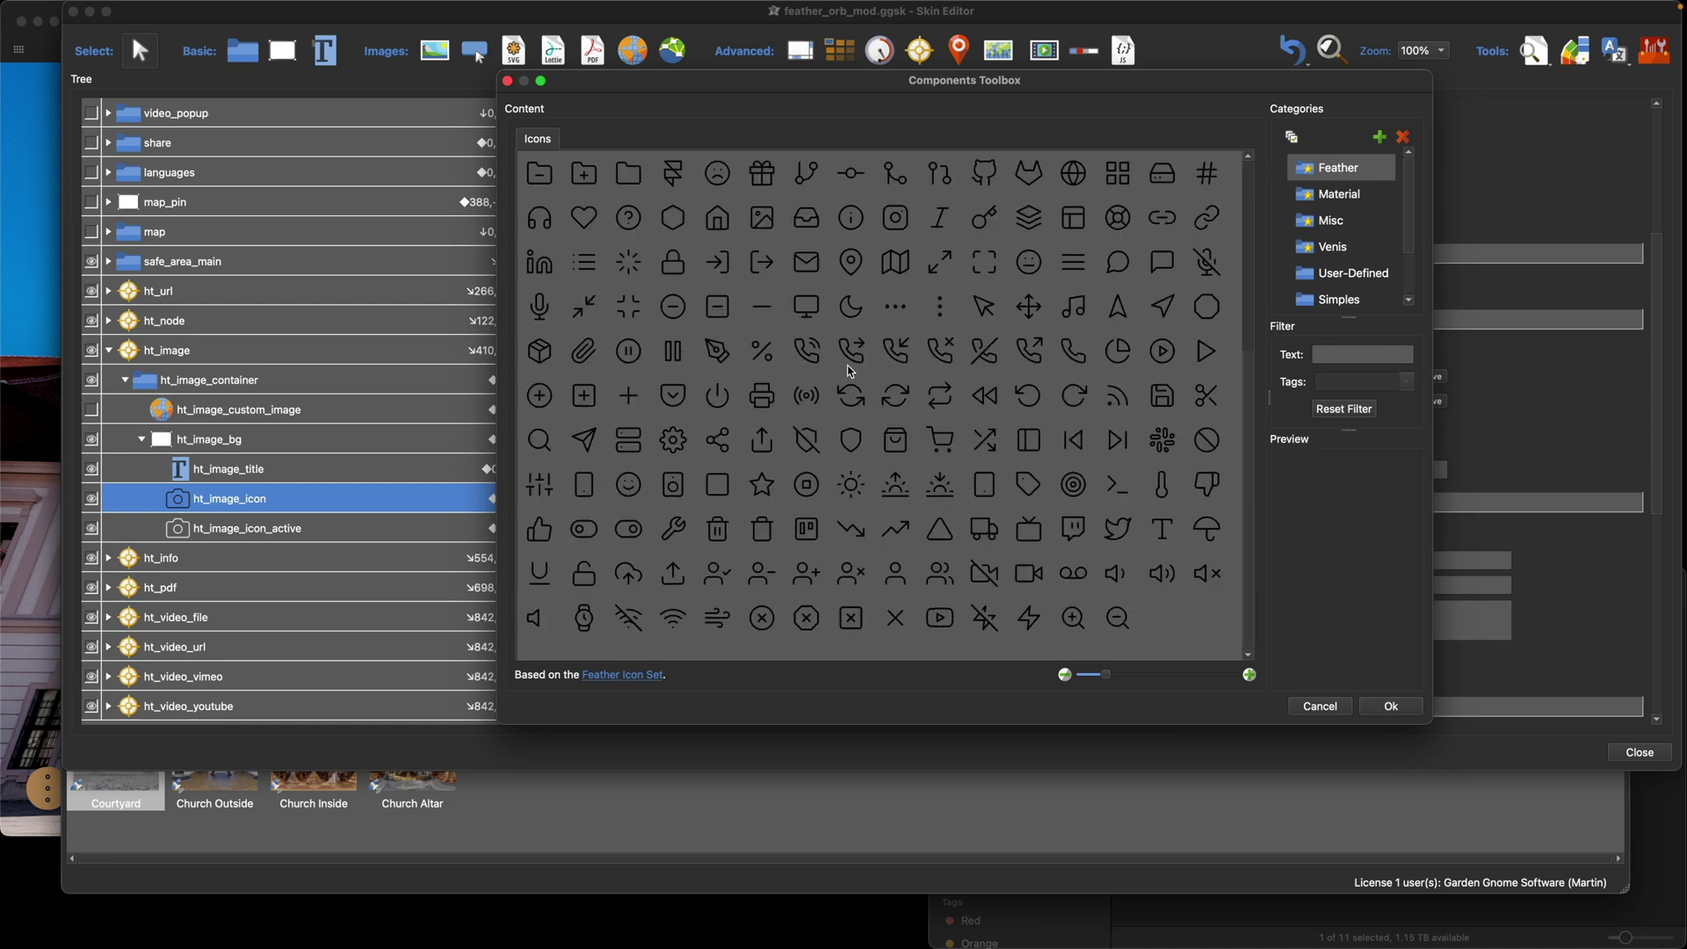
click(1337, 201)
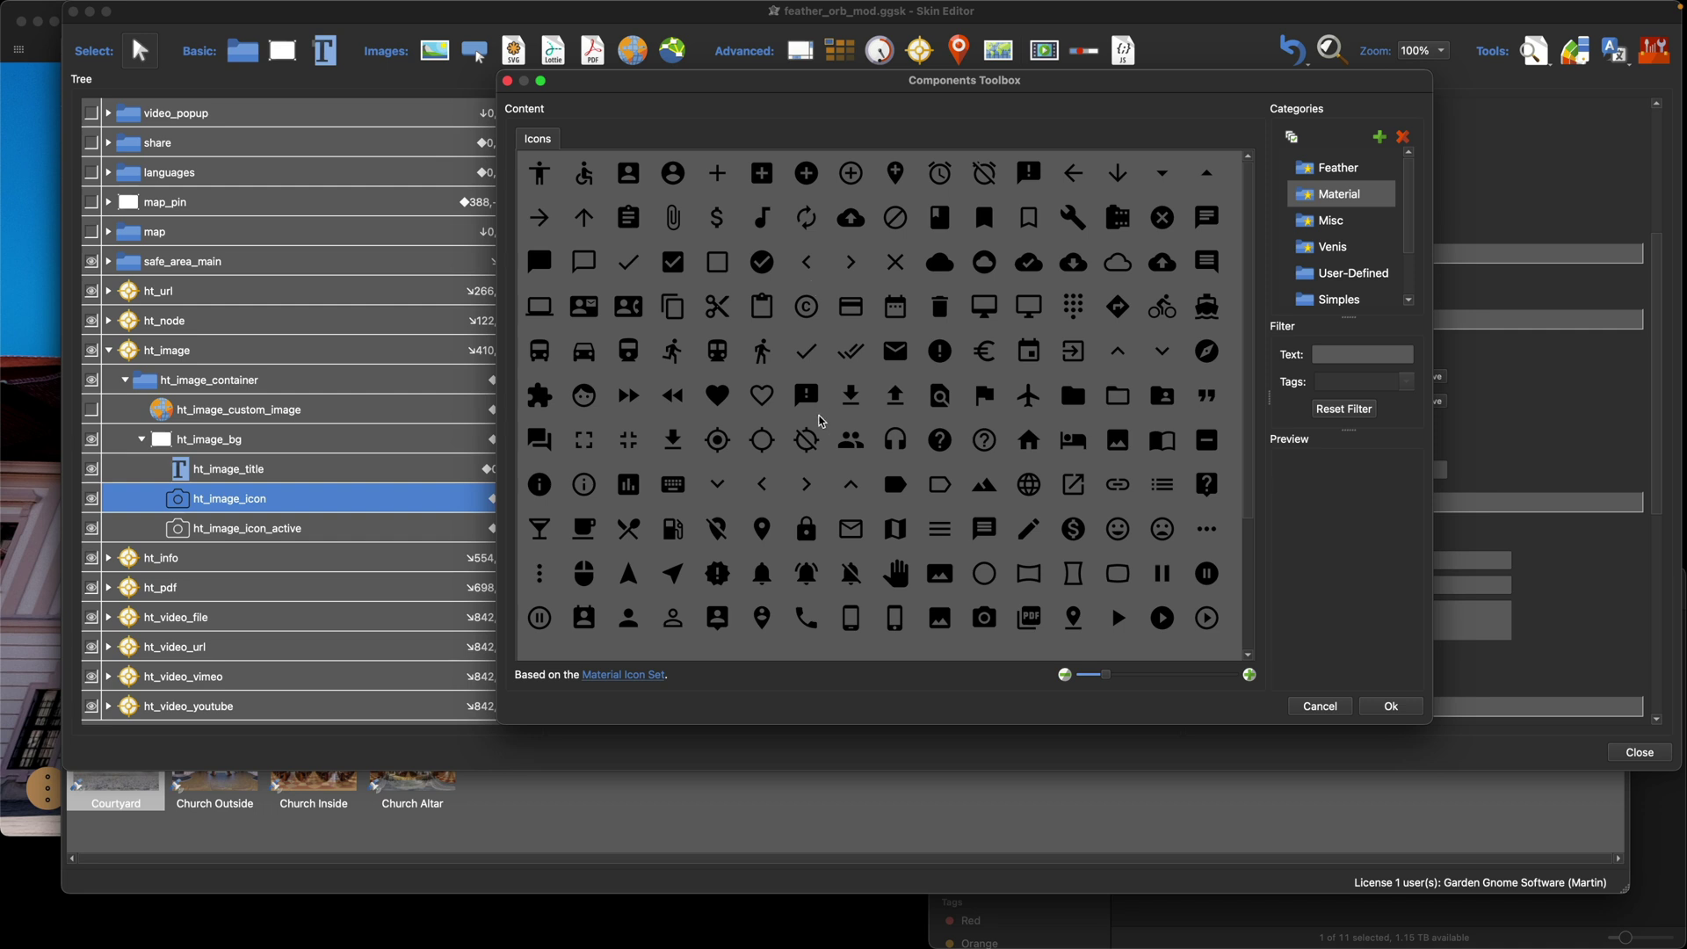
click(1337, 356)
text(cam)
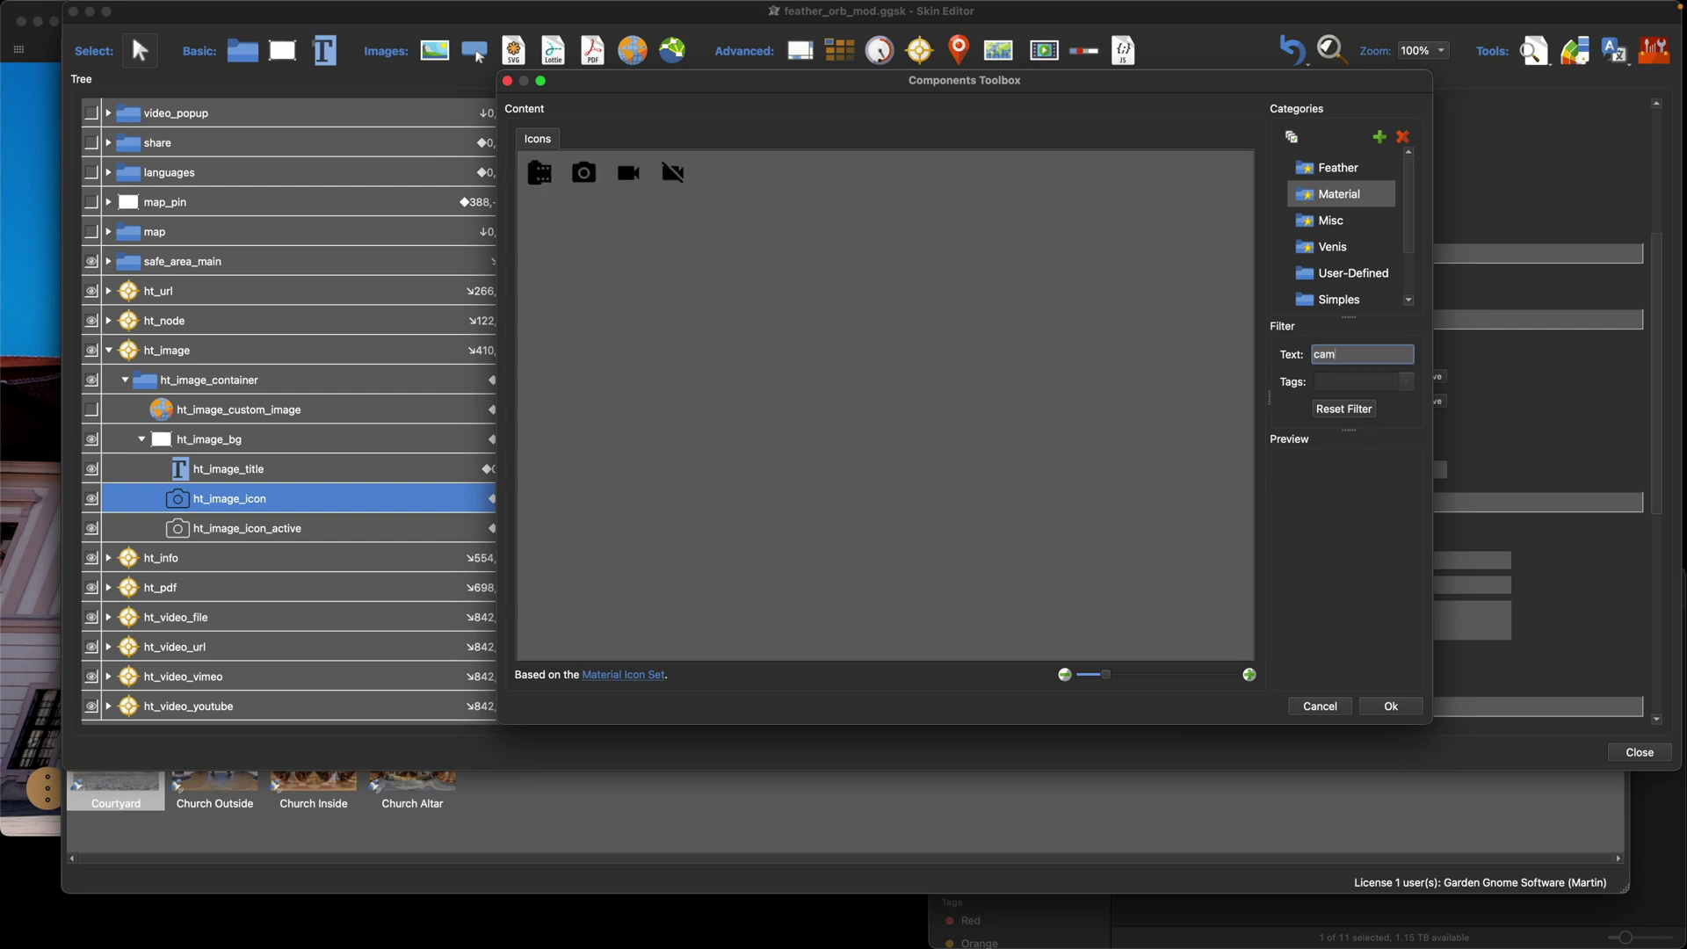
click(585, 176)
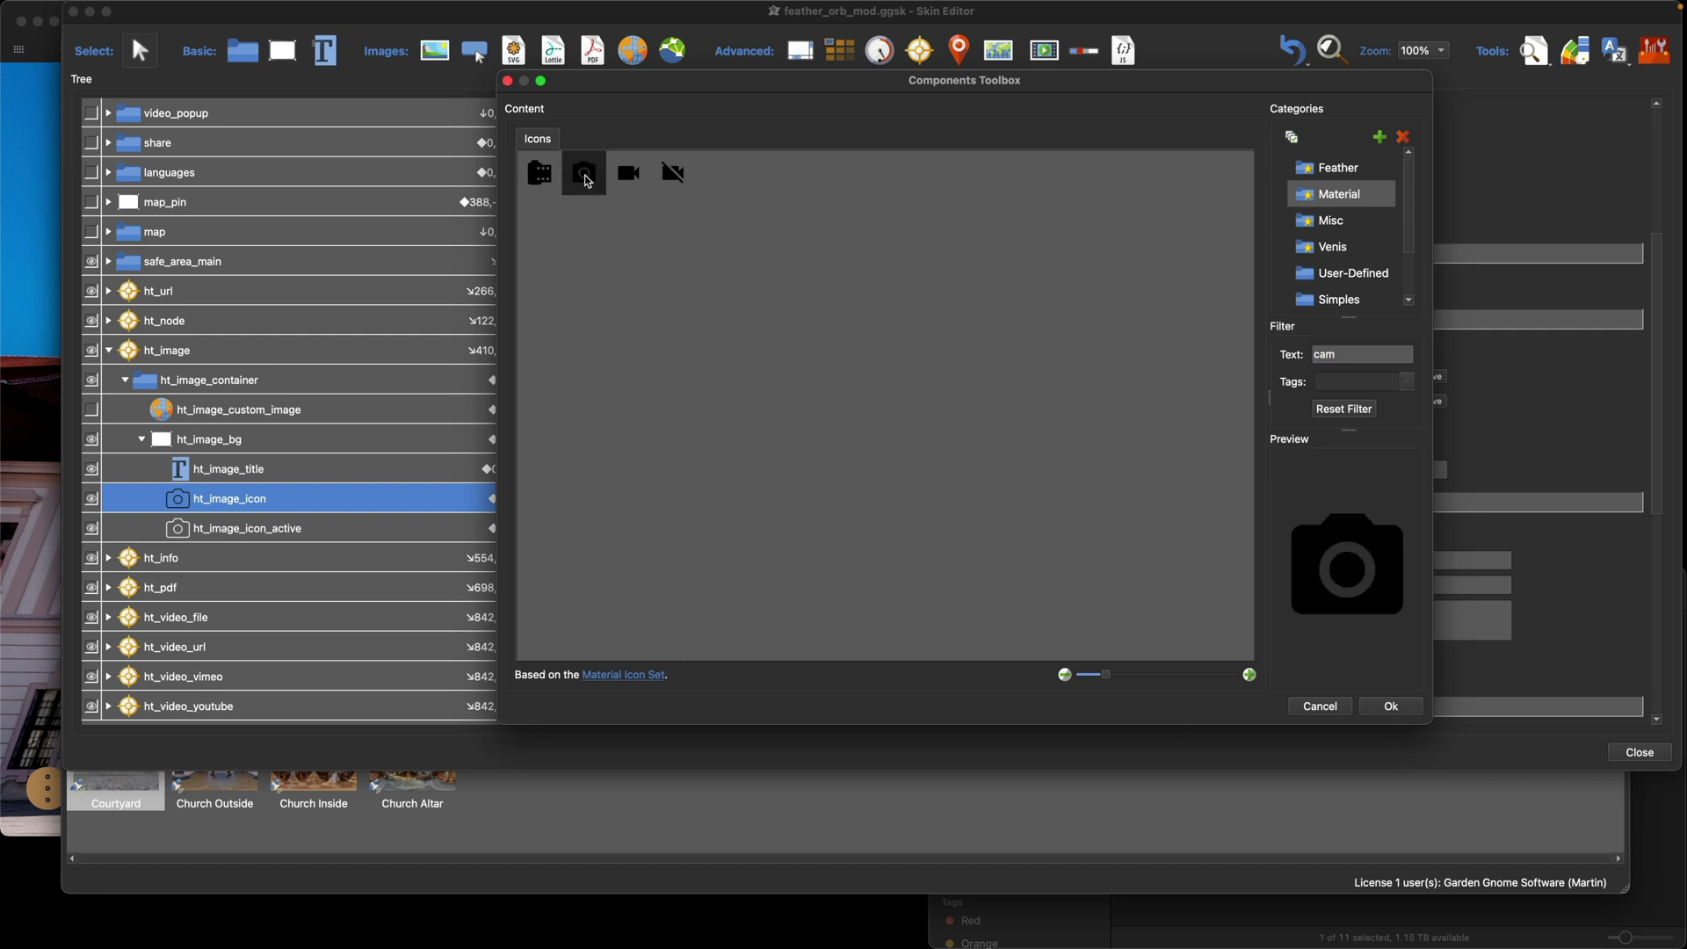
click(1384, 710)
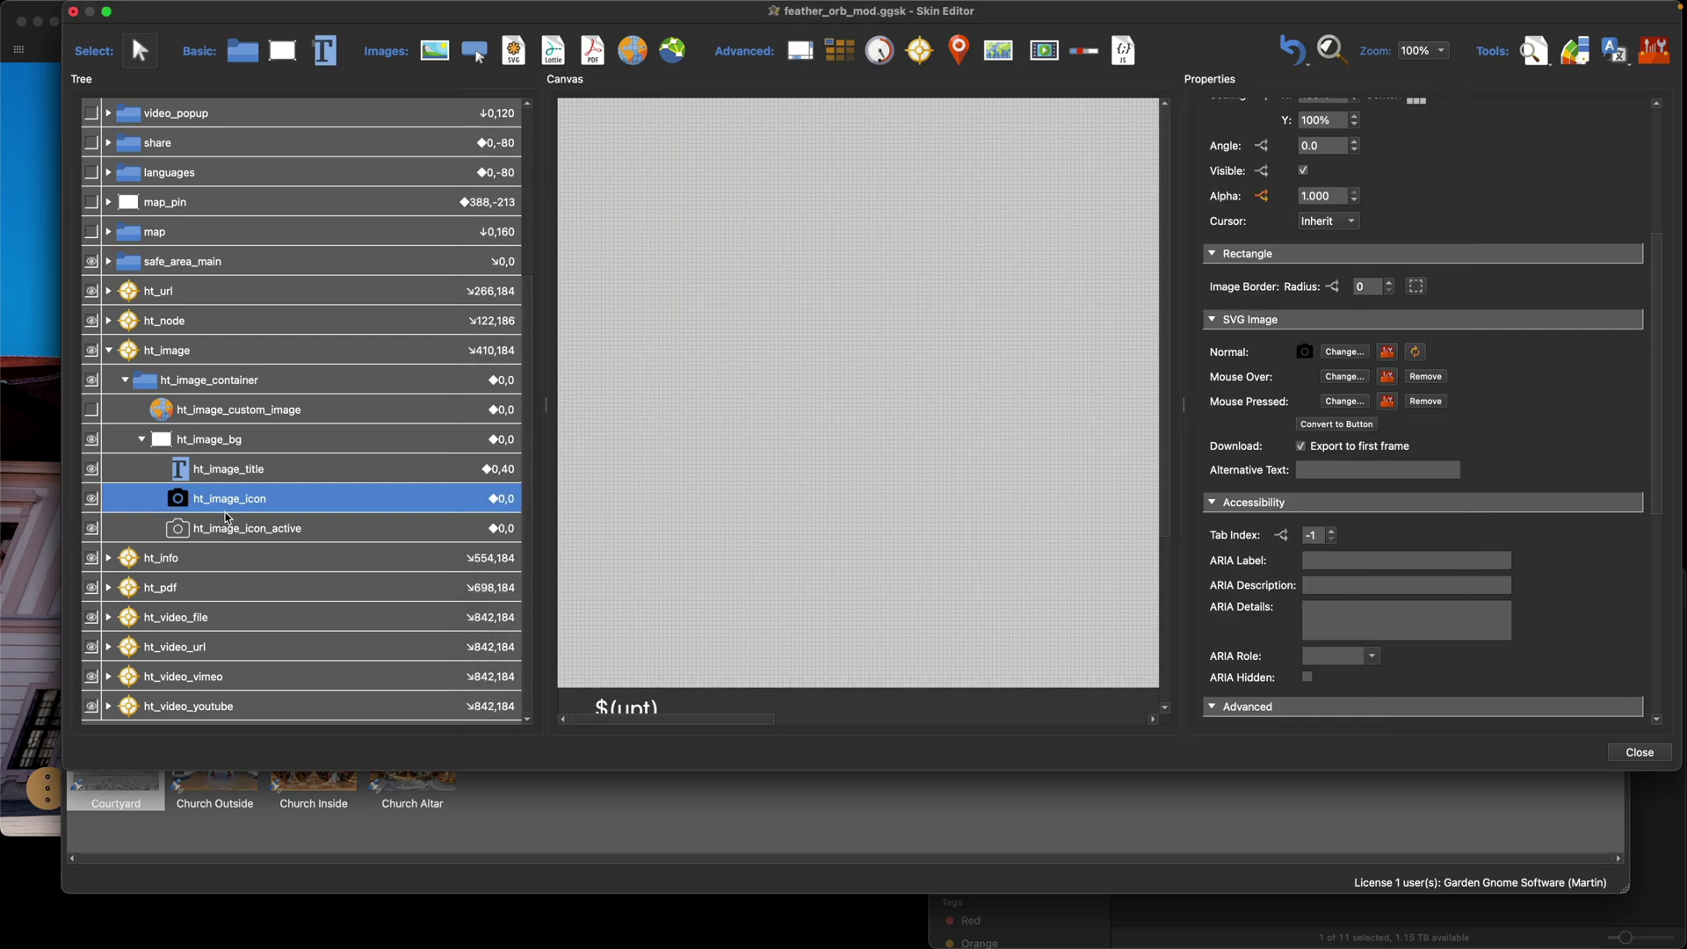
Give ht_image_icon_active the same solid Material camera icon as its normal image
click(246, 530)
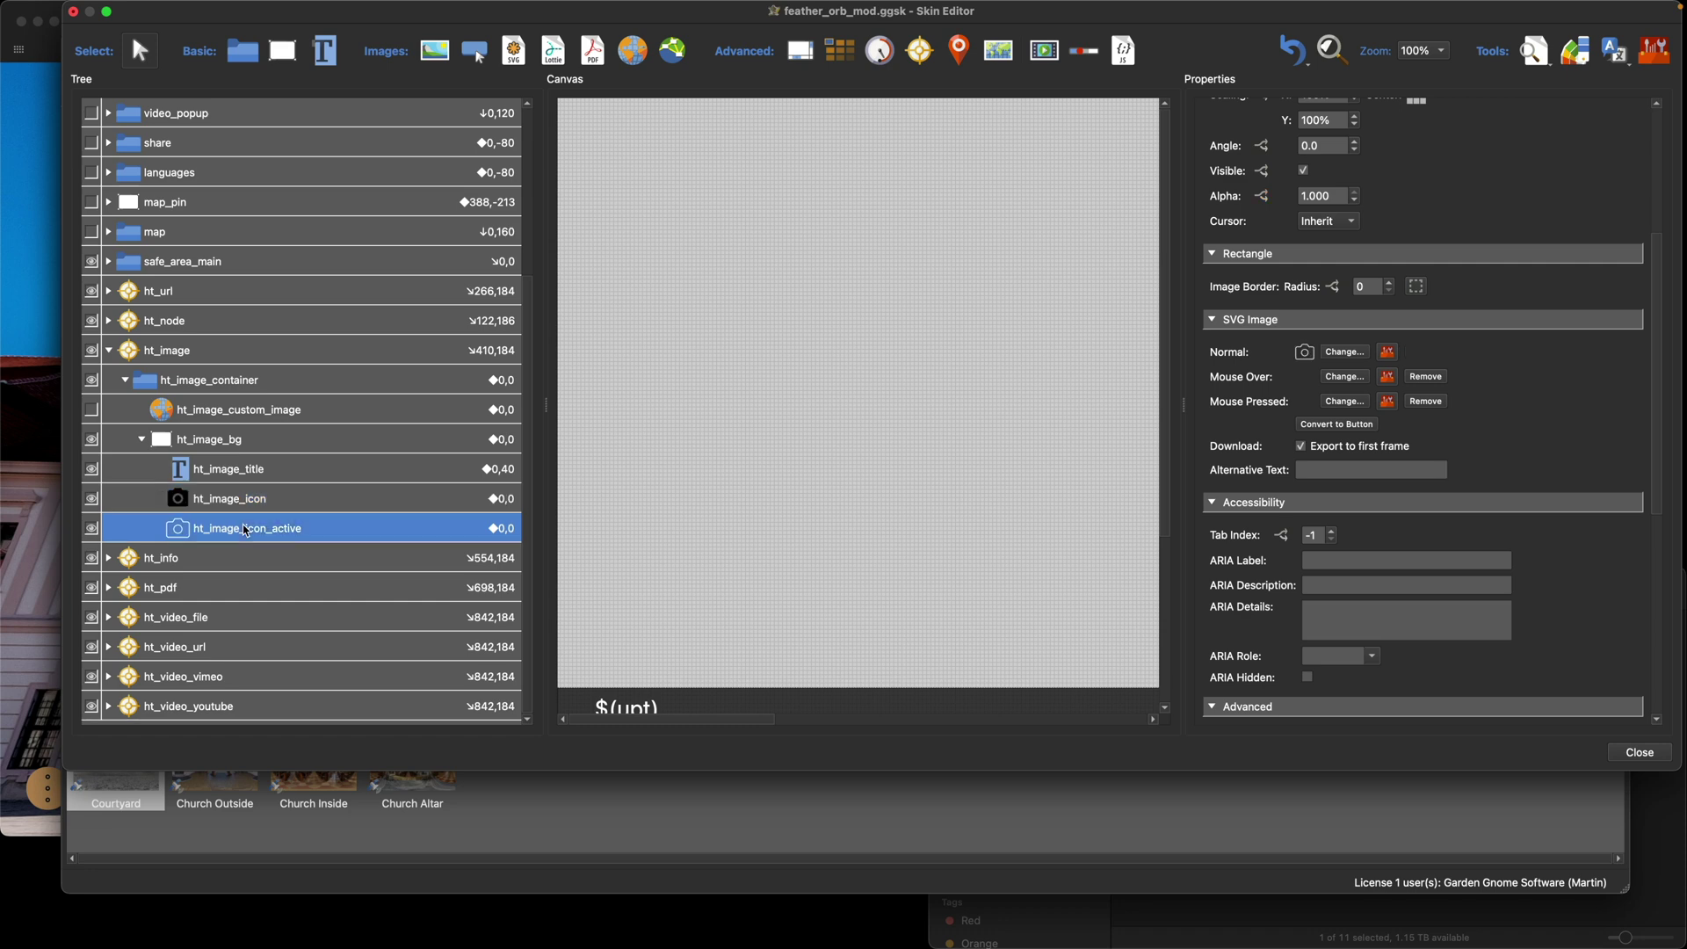
click(1387, 352)
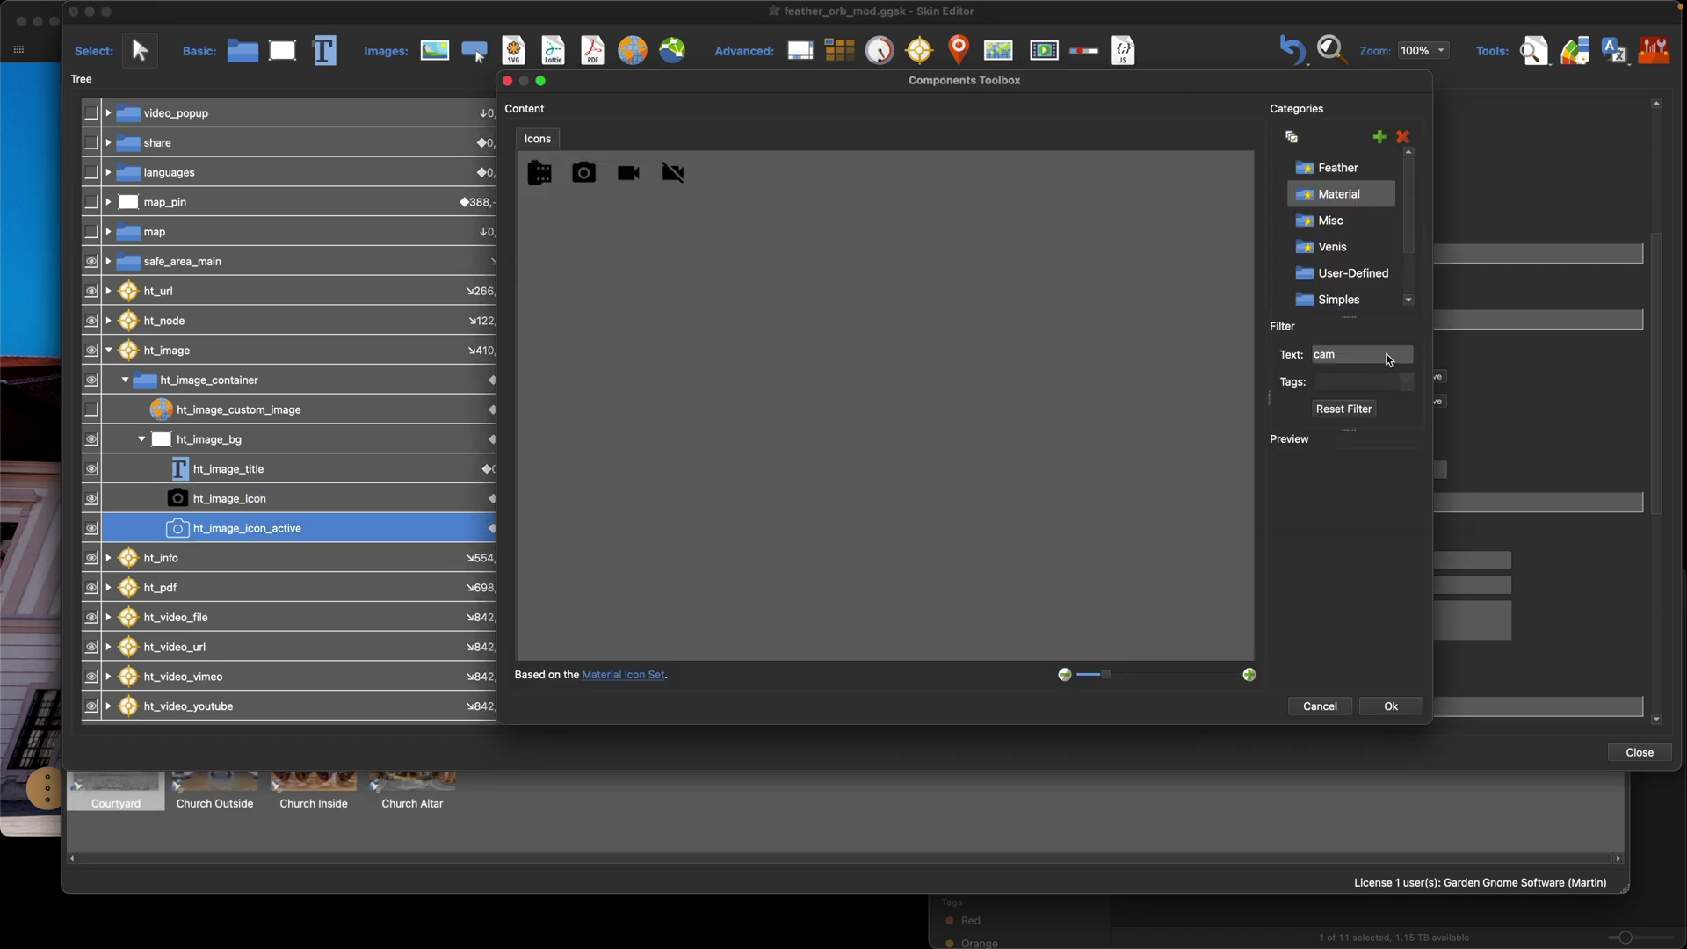
click(584, 175)
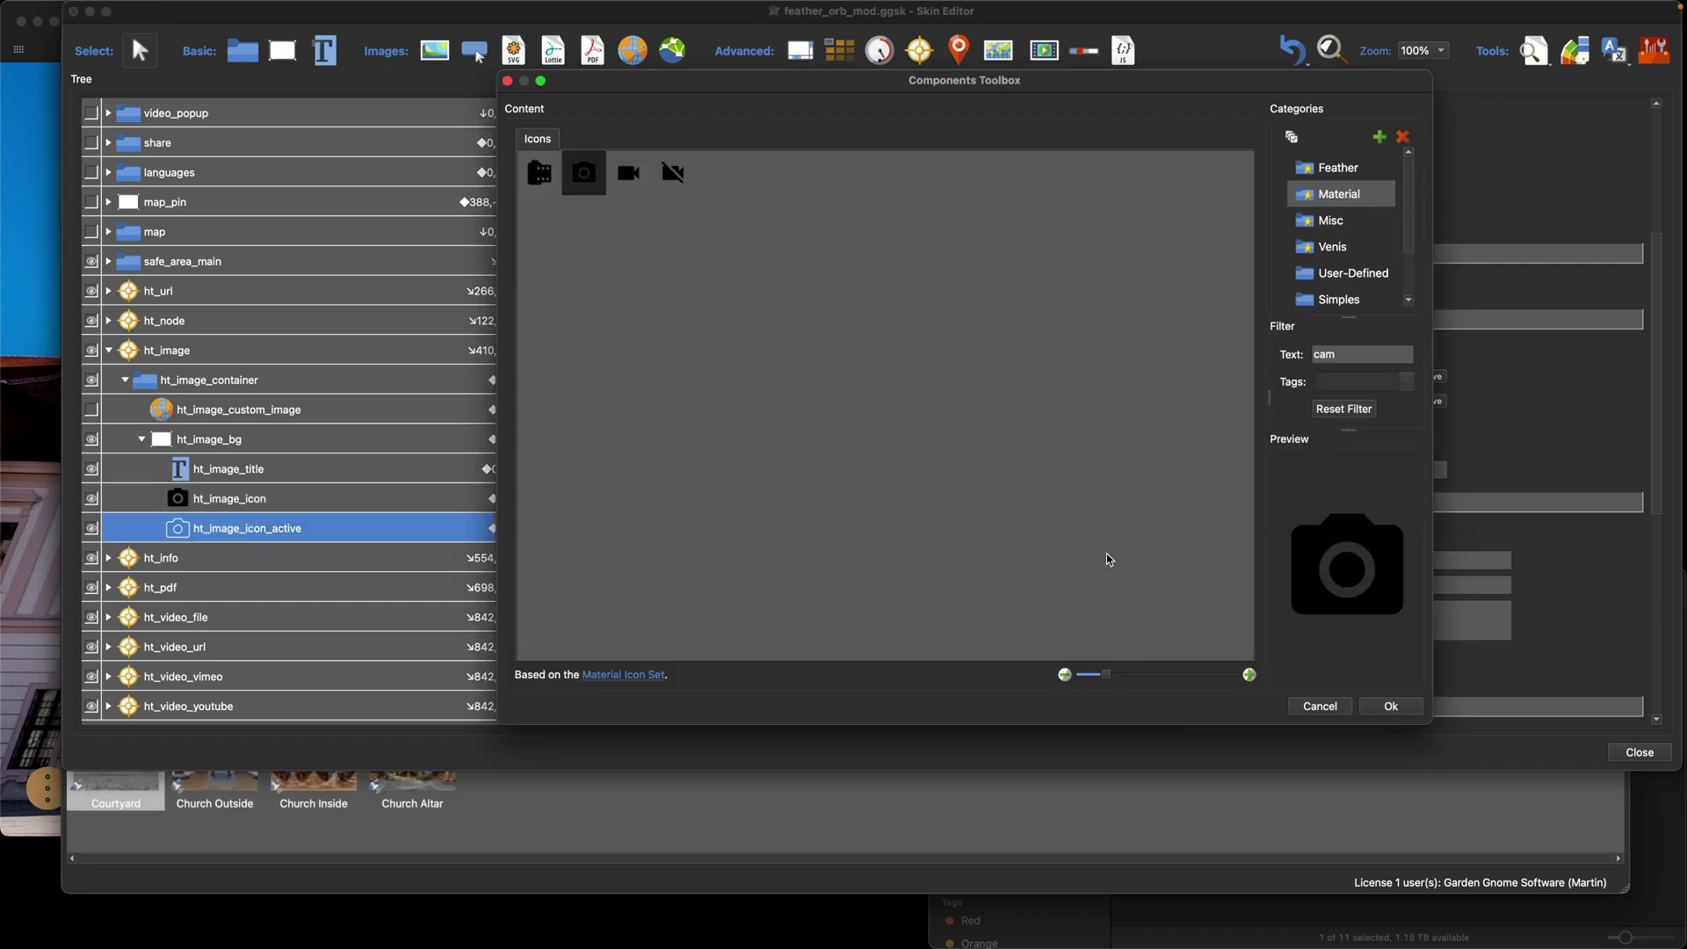
click(1388, 707)
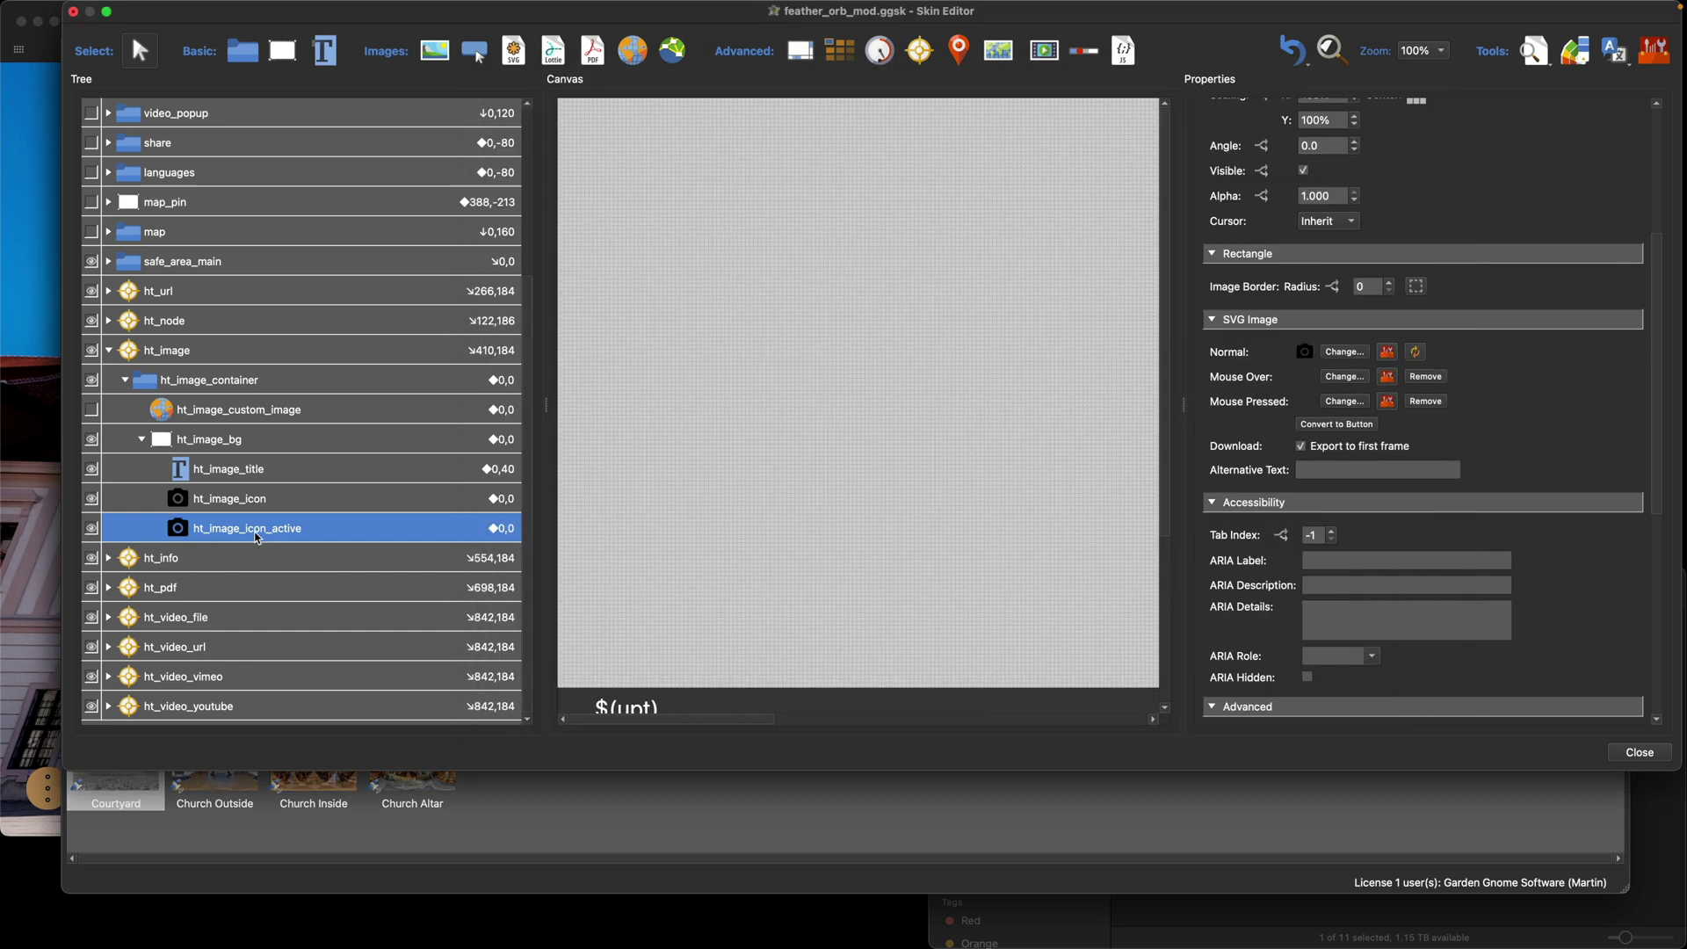
Recolor the black in ht_image_icon_active's camera icon to white (#ffffff) and apply the change
click(1574, 64)
click(1098, 232)
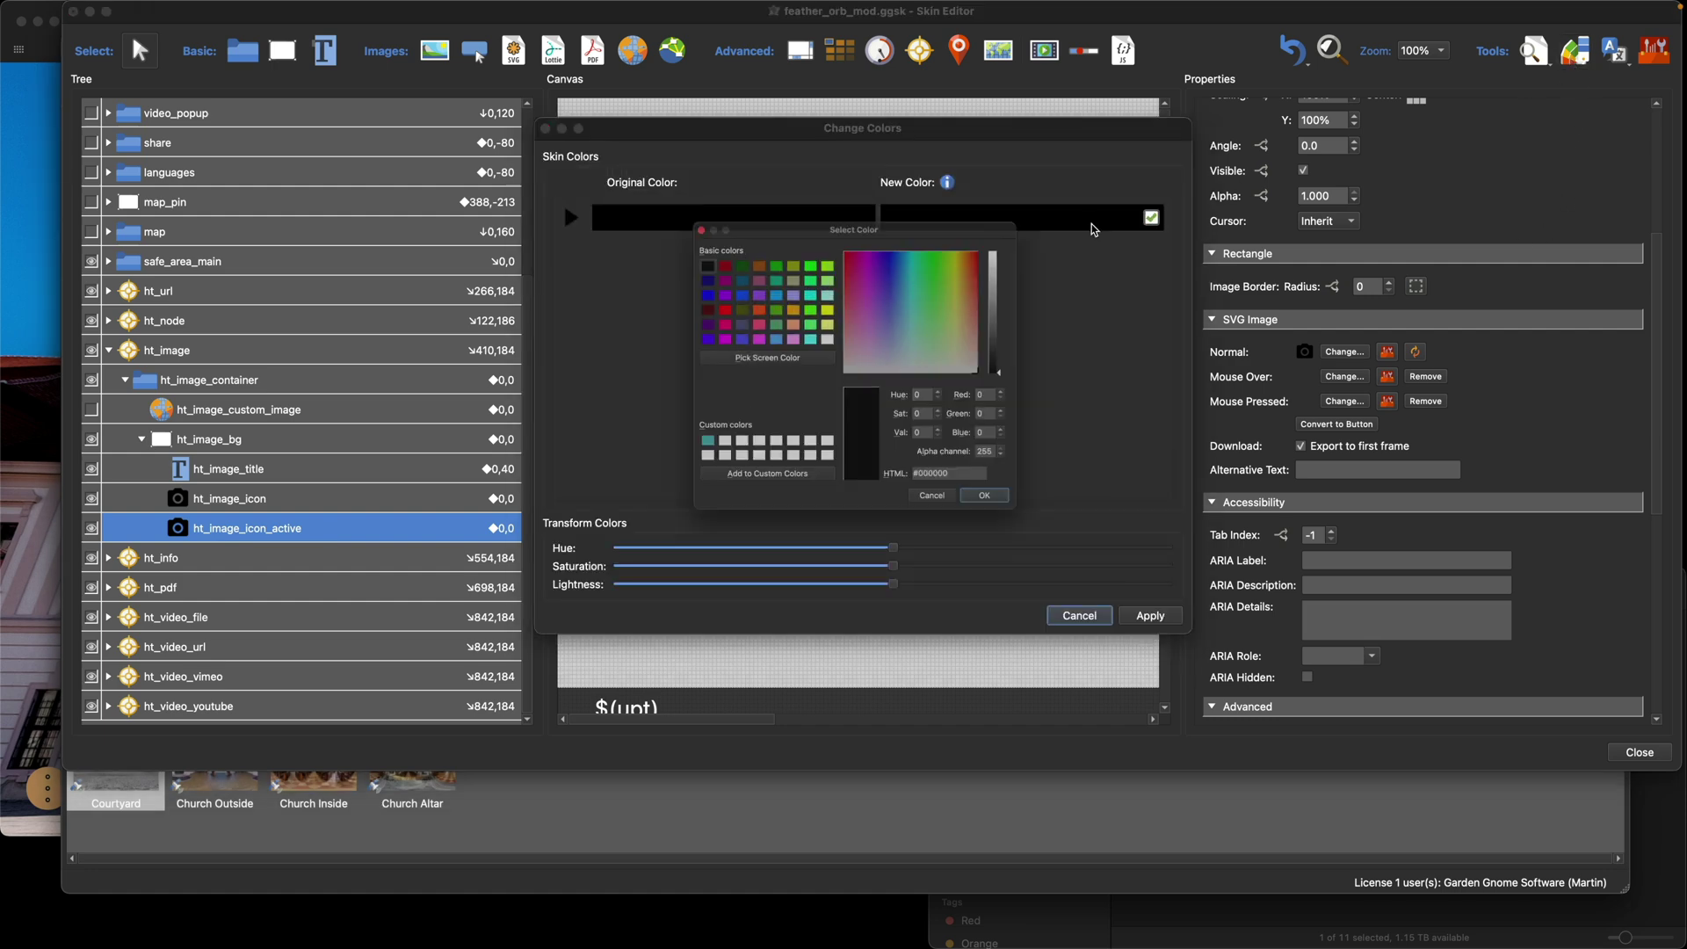
click(819, 330)
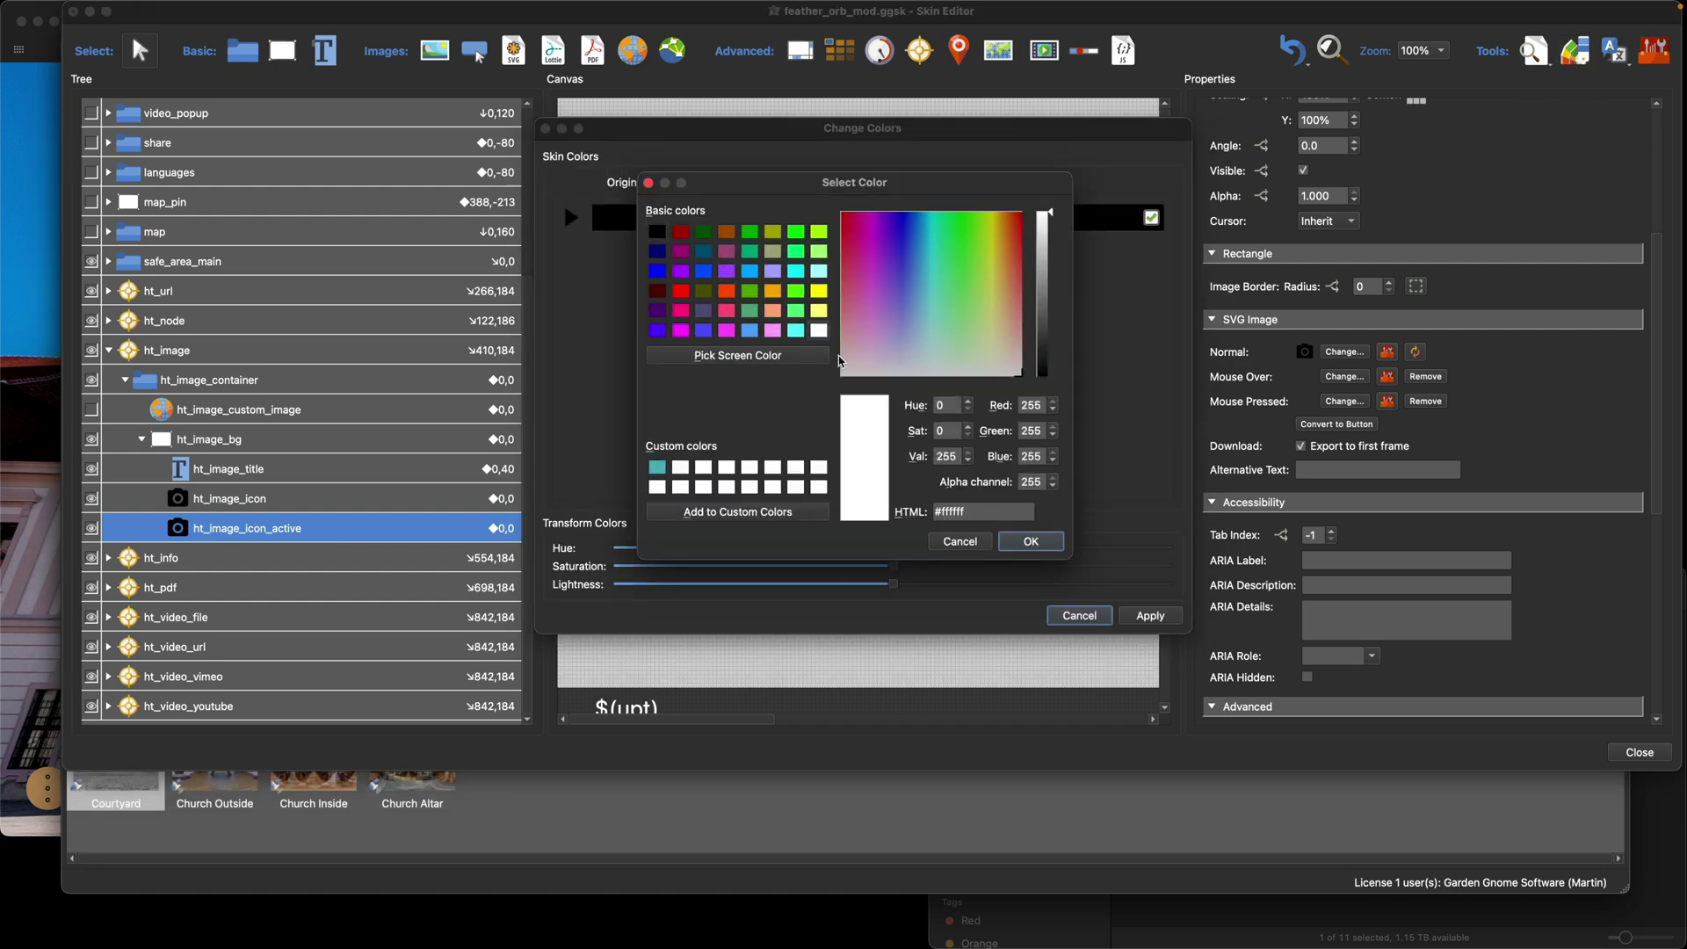
click(1023, 541)
click(1150, 617)
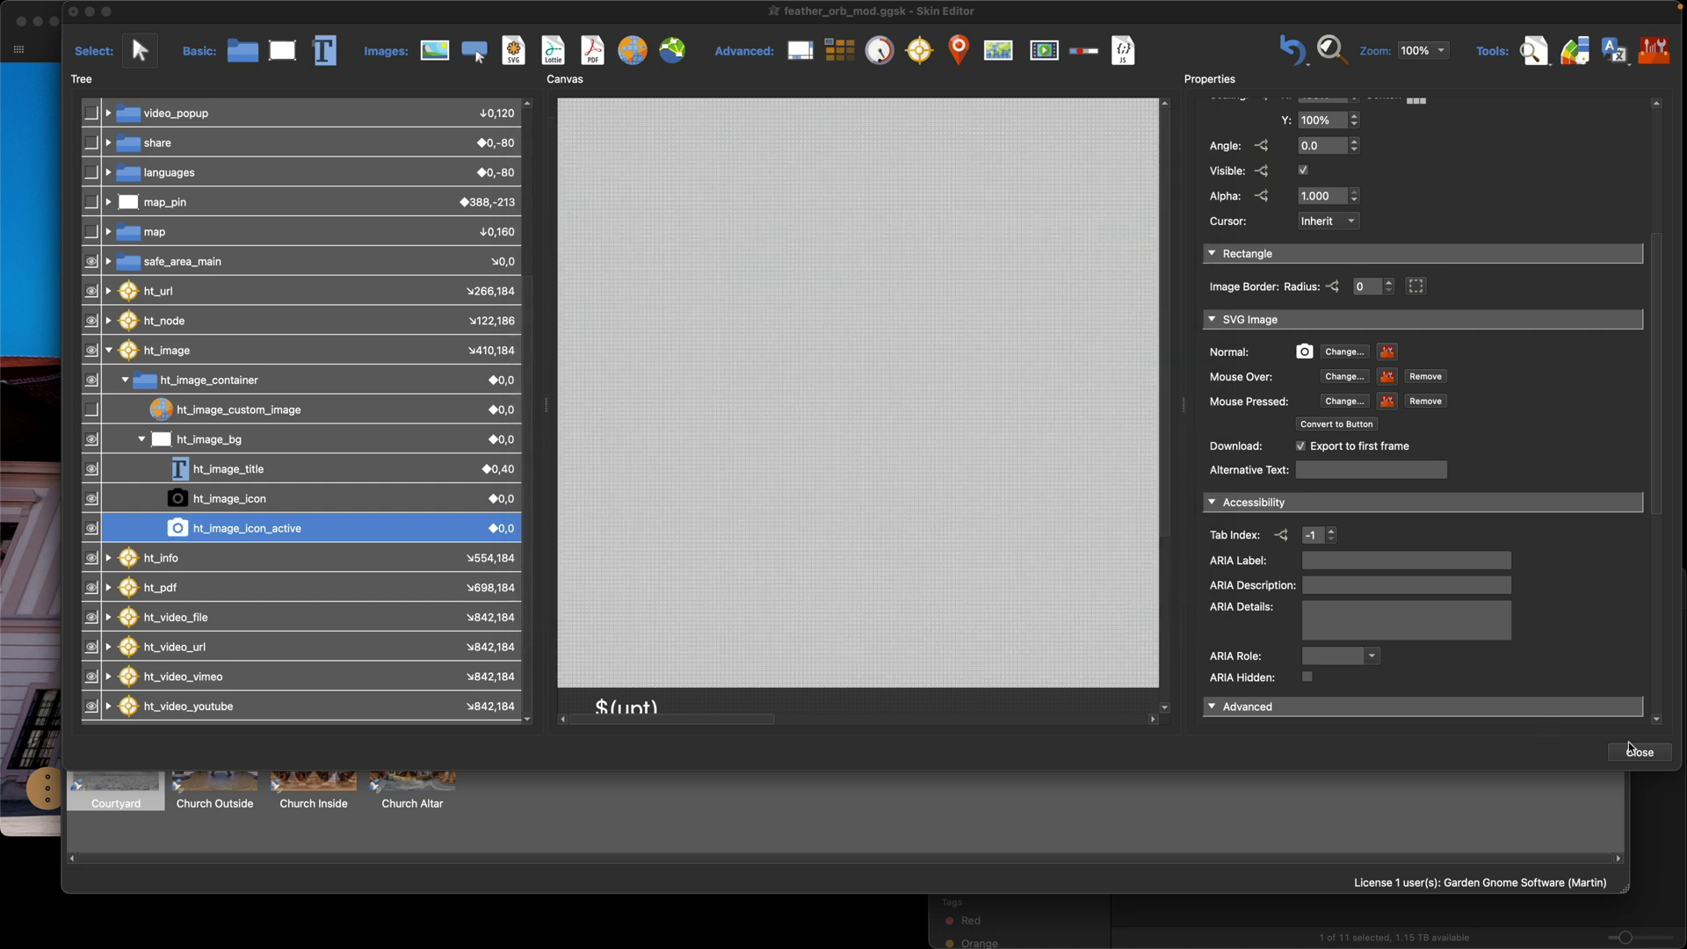
Check the image hotspot's camera icon in the tour open in the browser and return to the Skin Editor
click(1603, 667)
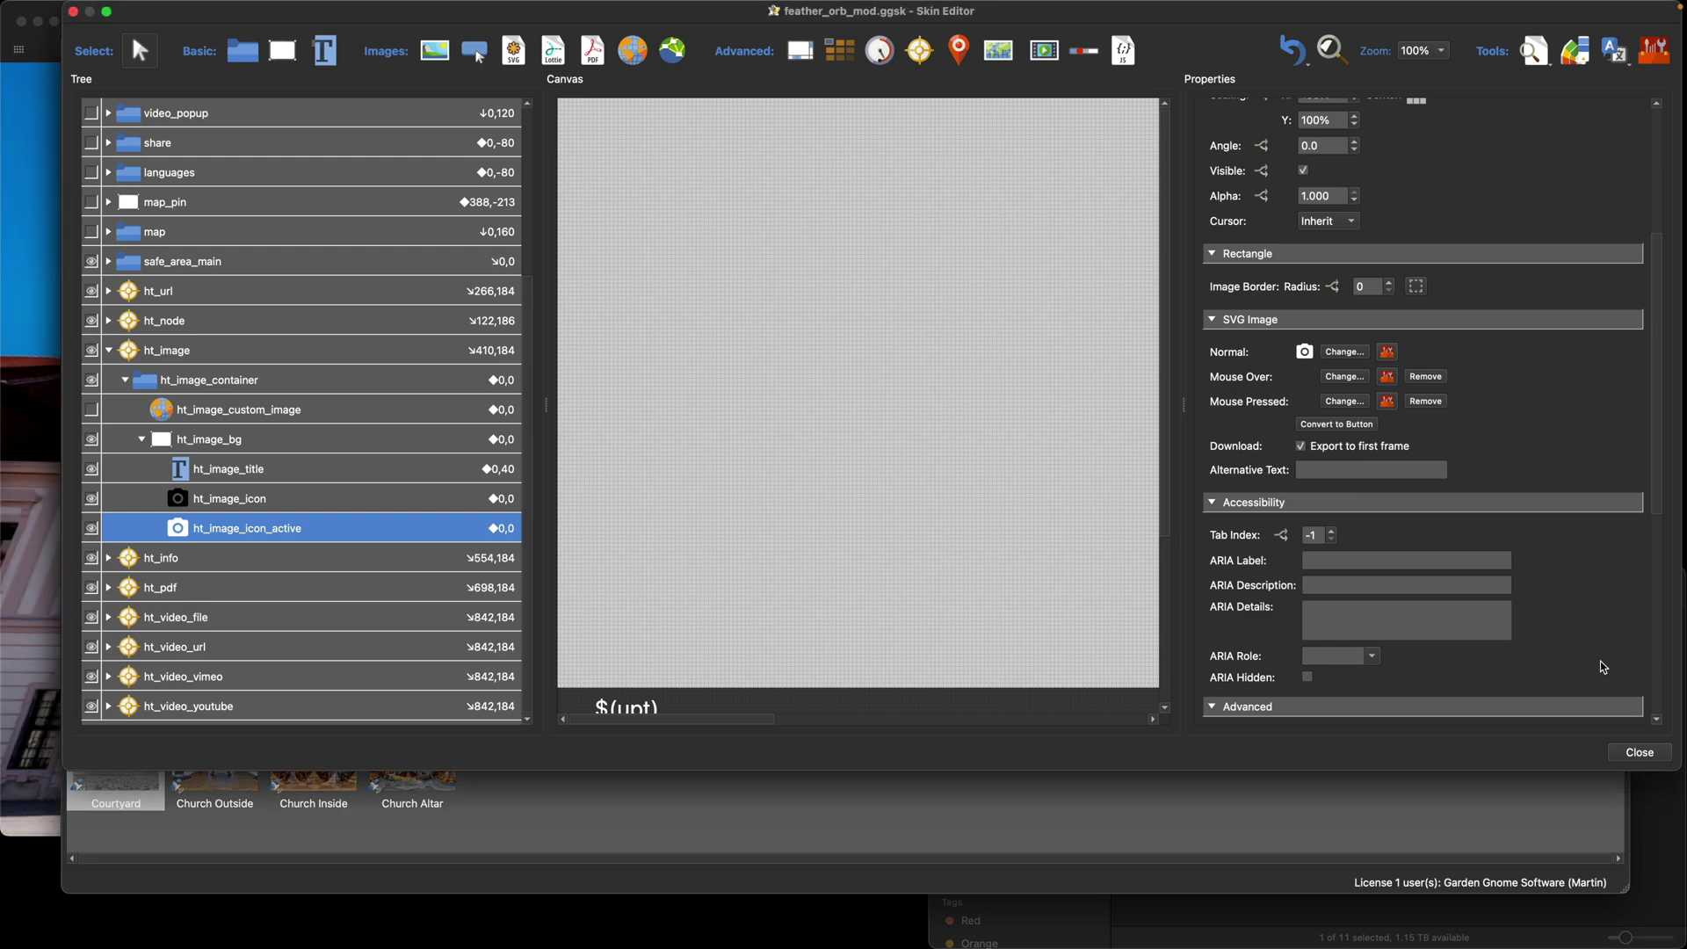
click(28, 357)
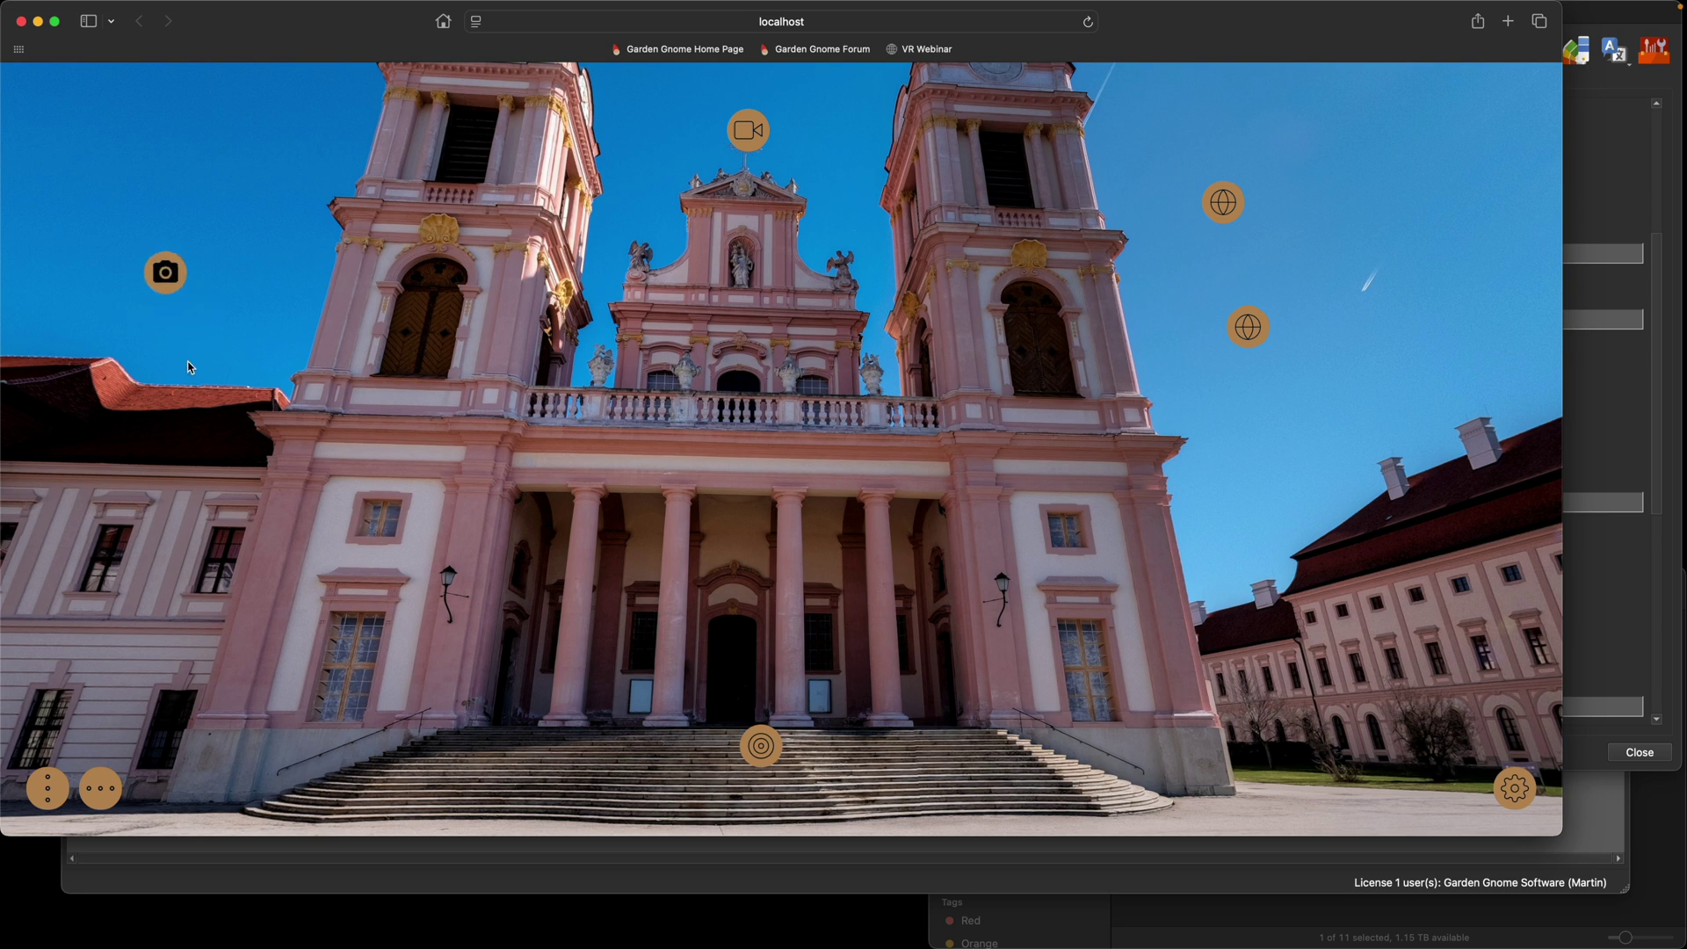
click(1620, 285)
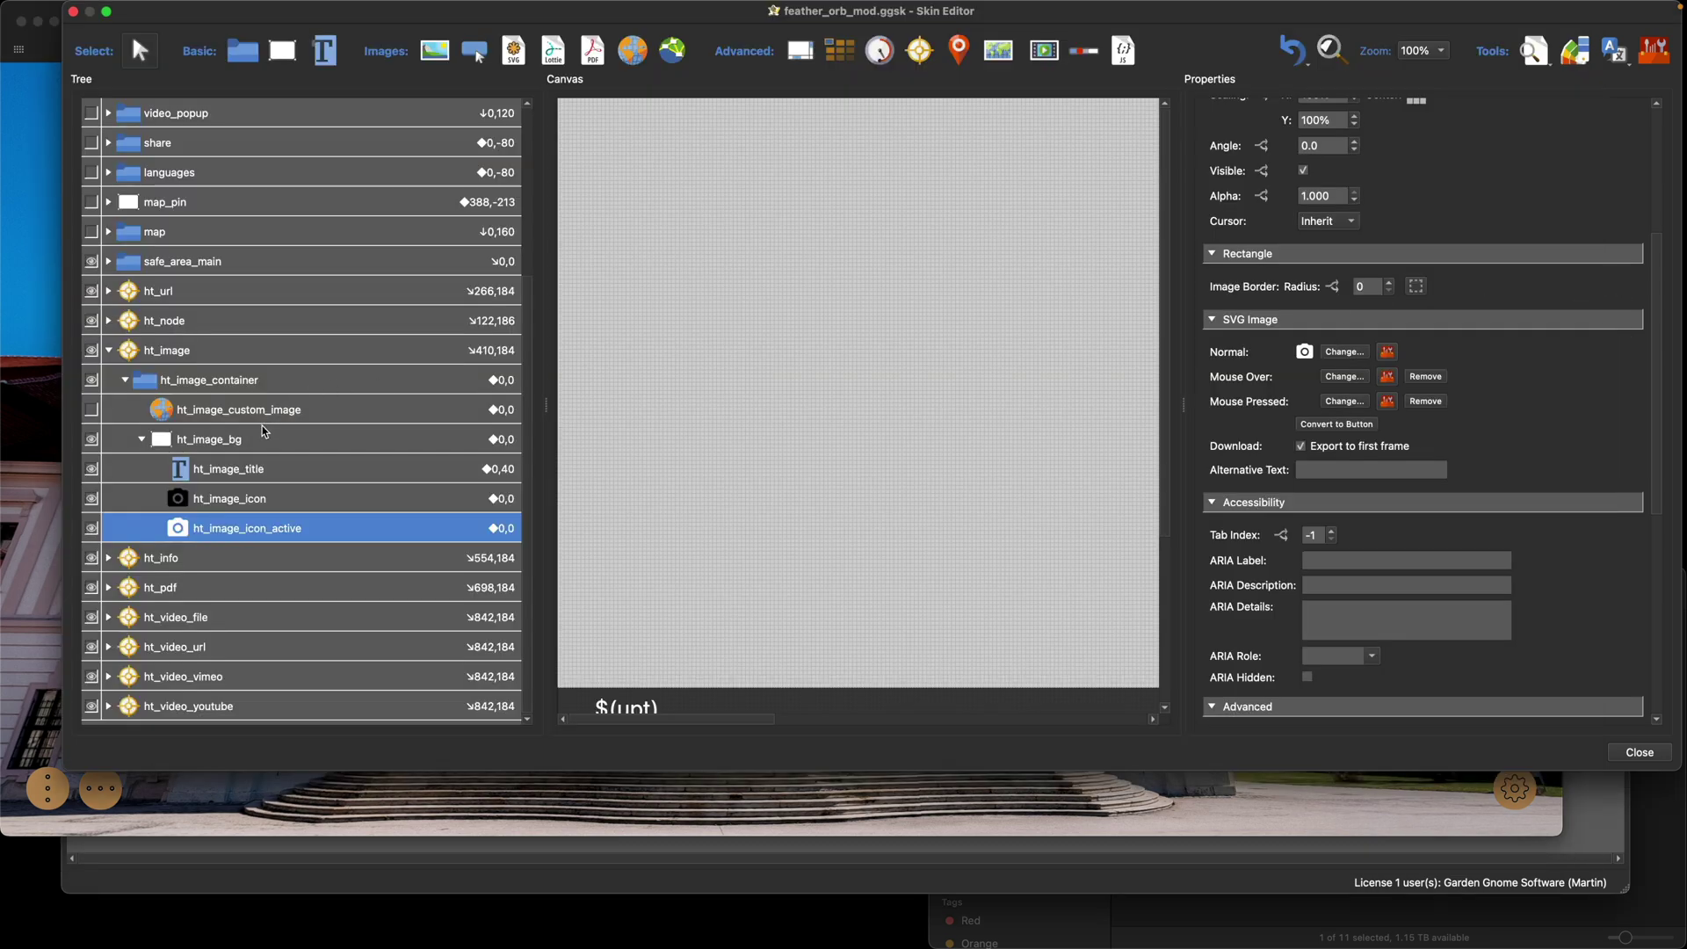
Open the three-dot vertical menu in the browser tour to view its buttons, and return to the Skin Editor
scroll(263, 430, up, 2)
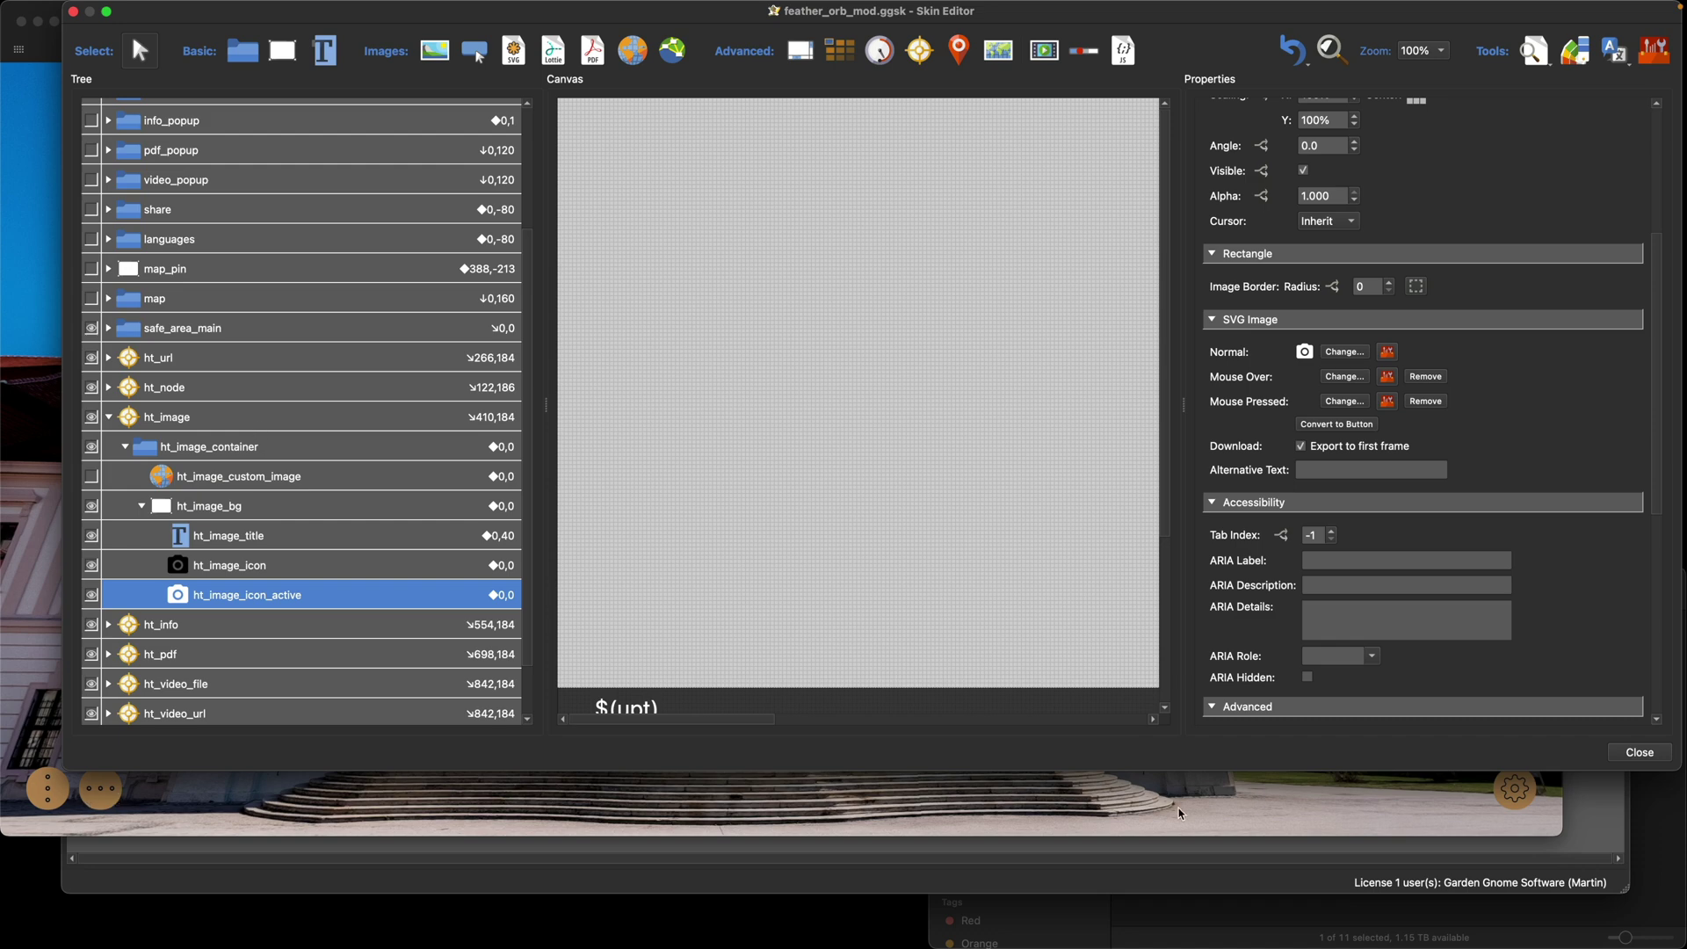
click(1391, 809)
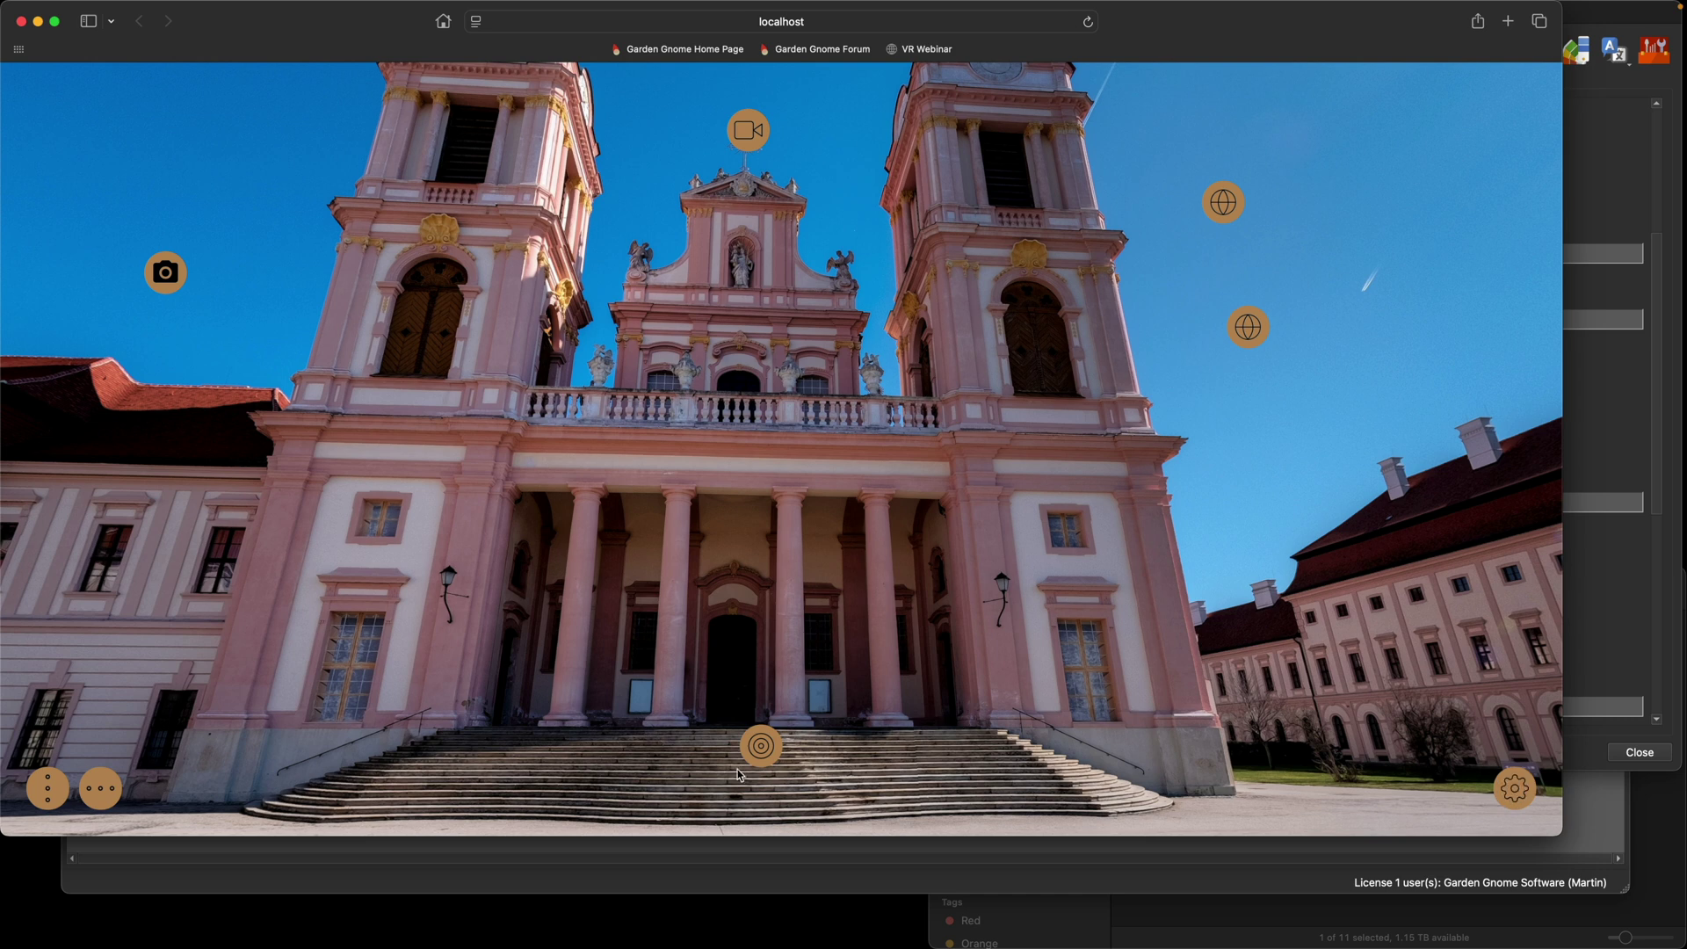
click(48, 790)
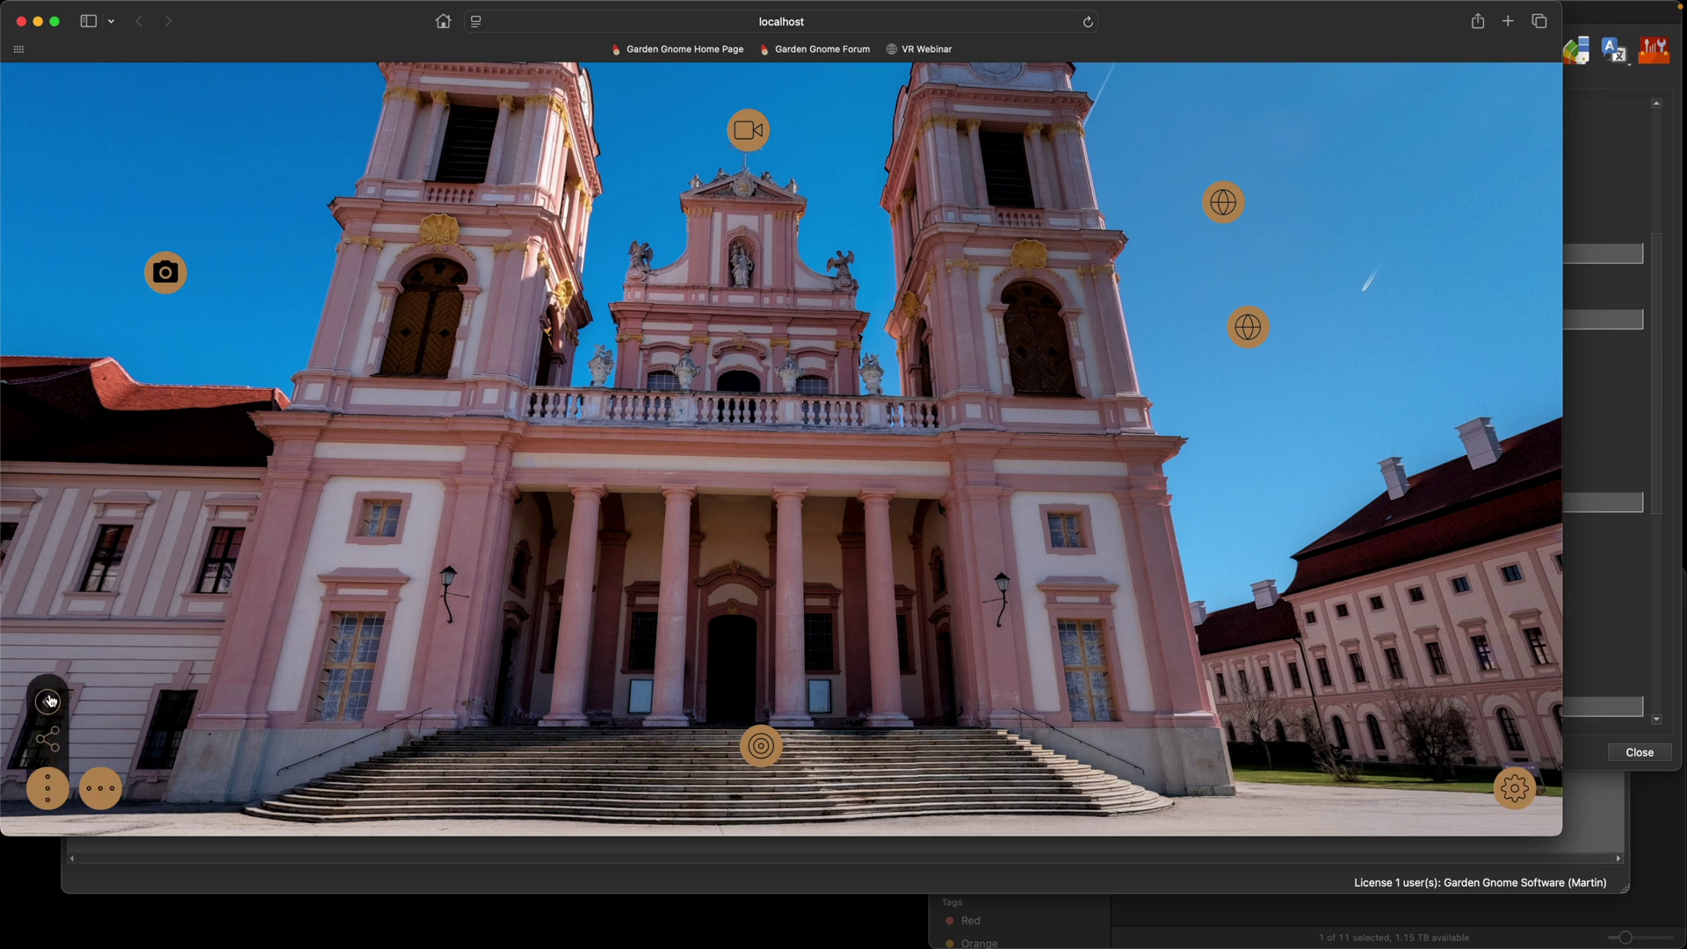
click(1619, 206)
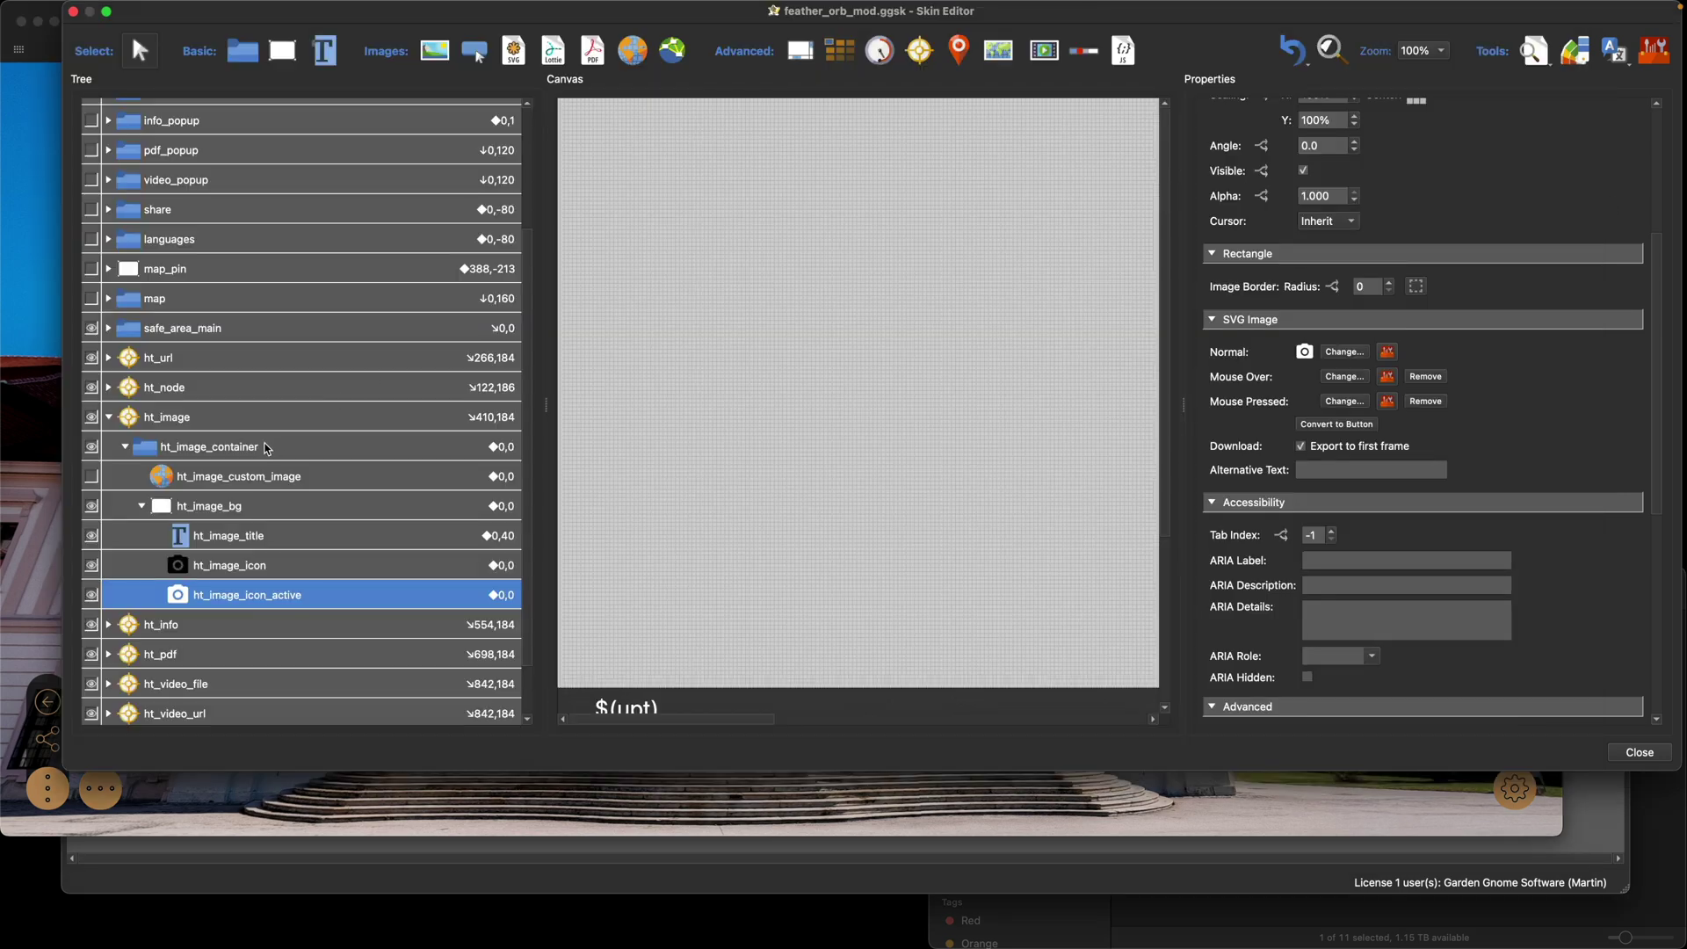
Expand safe_area_main and menu_left in the skin tree to examine the menu_left_icon_bg icons and the buttons inside menu_left_slider
scroll(267, 443, down, 1)
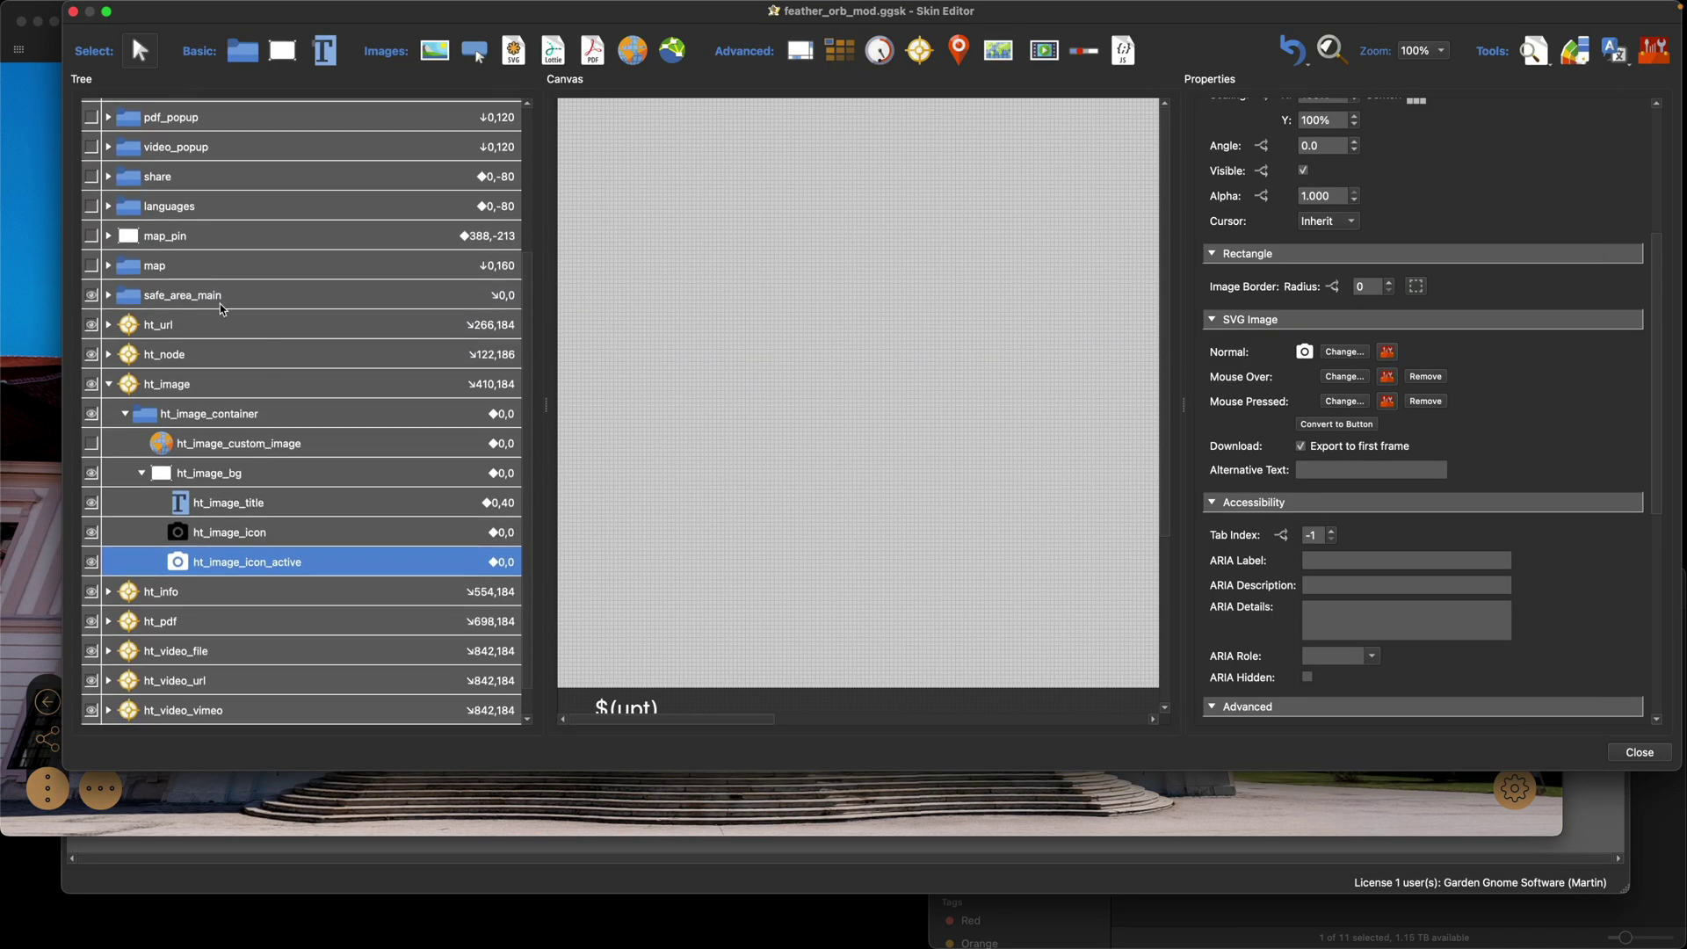
scroll(222, 312, up, 3)
scroll(218, 334, up, 1)
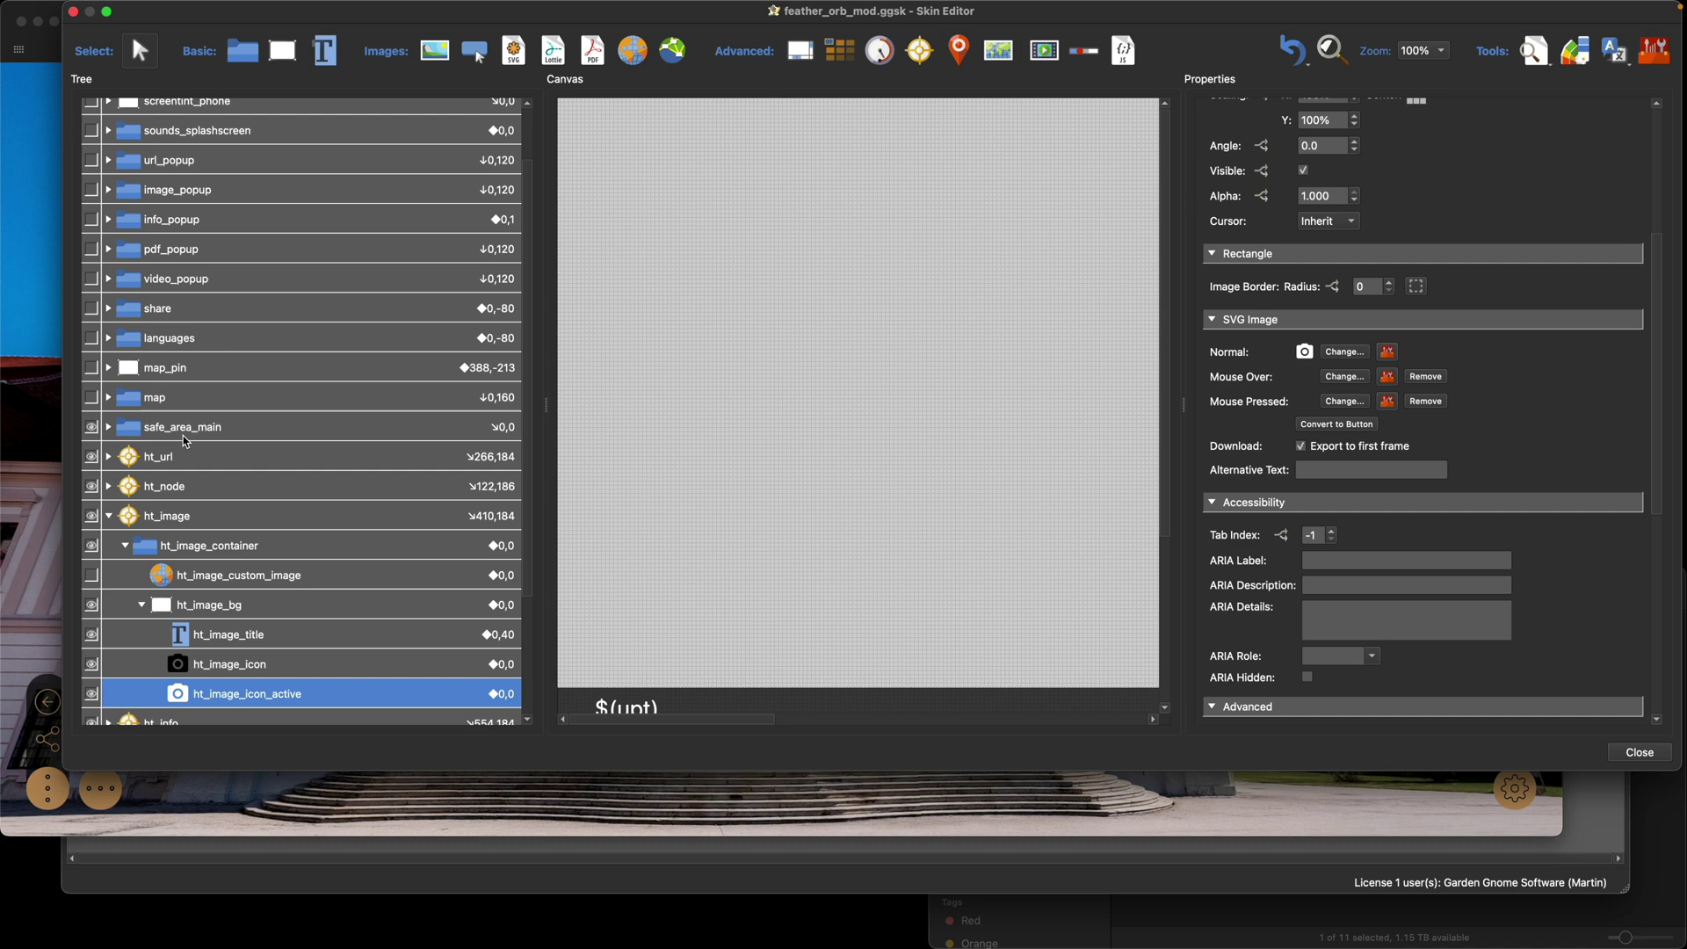
click(109, 427)
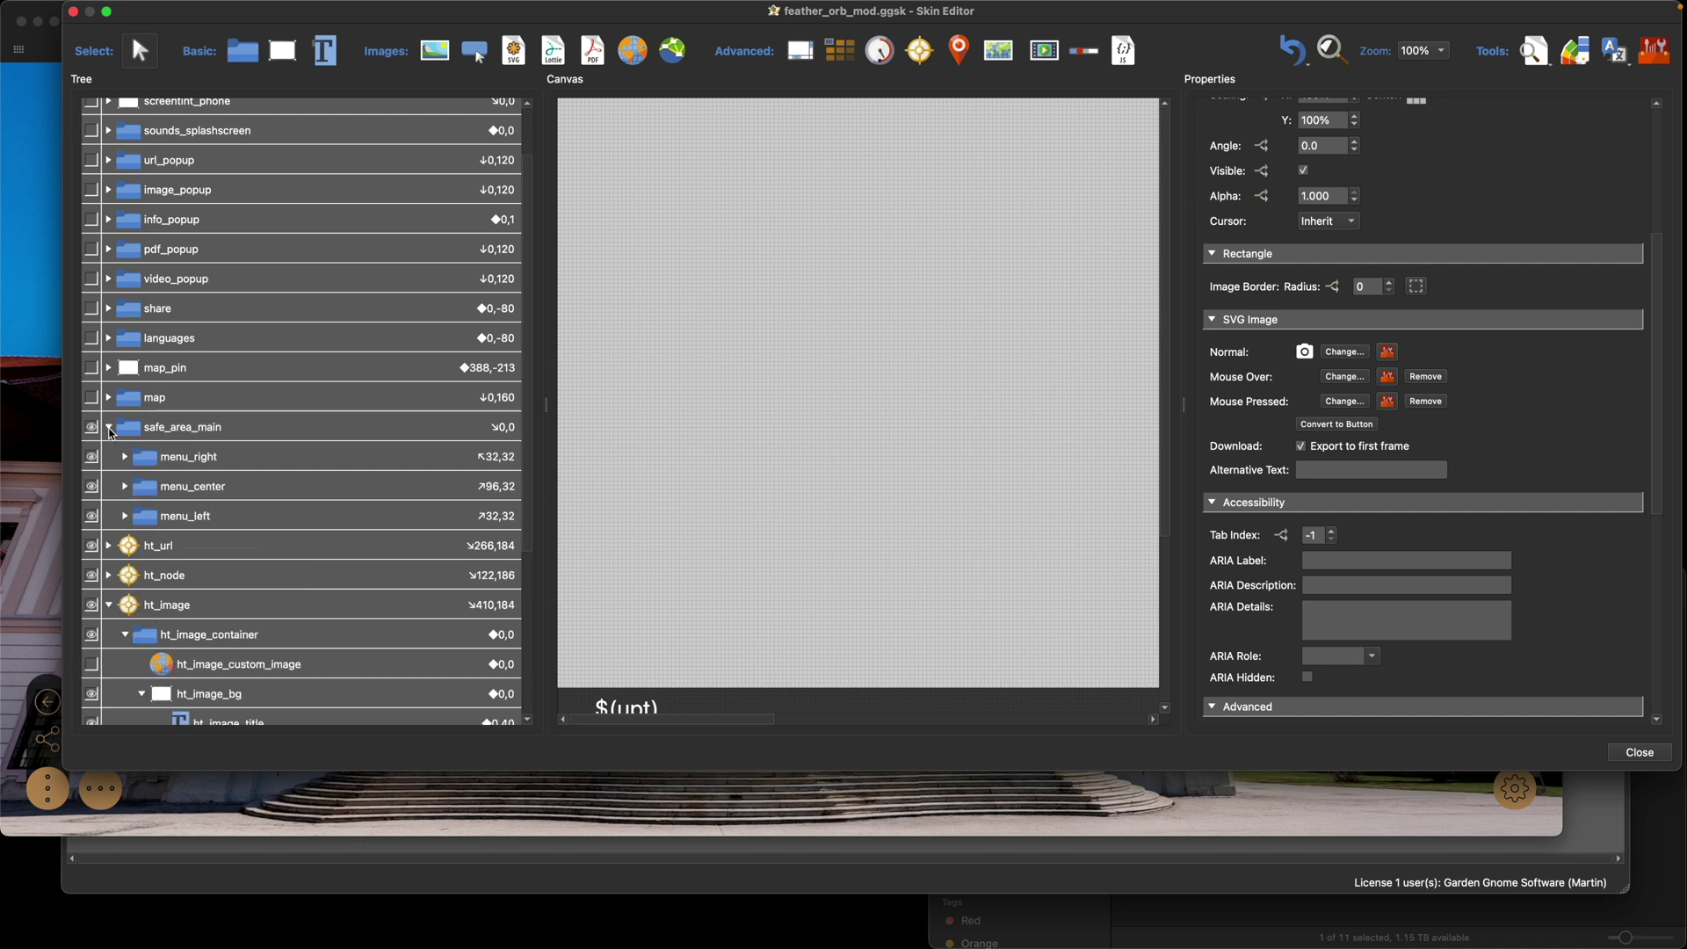
scroll(235, 433, down, 2)
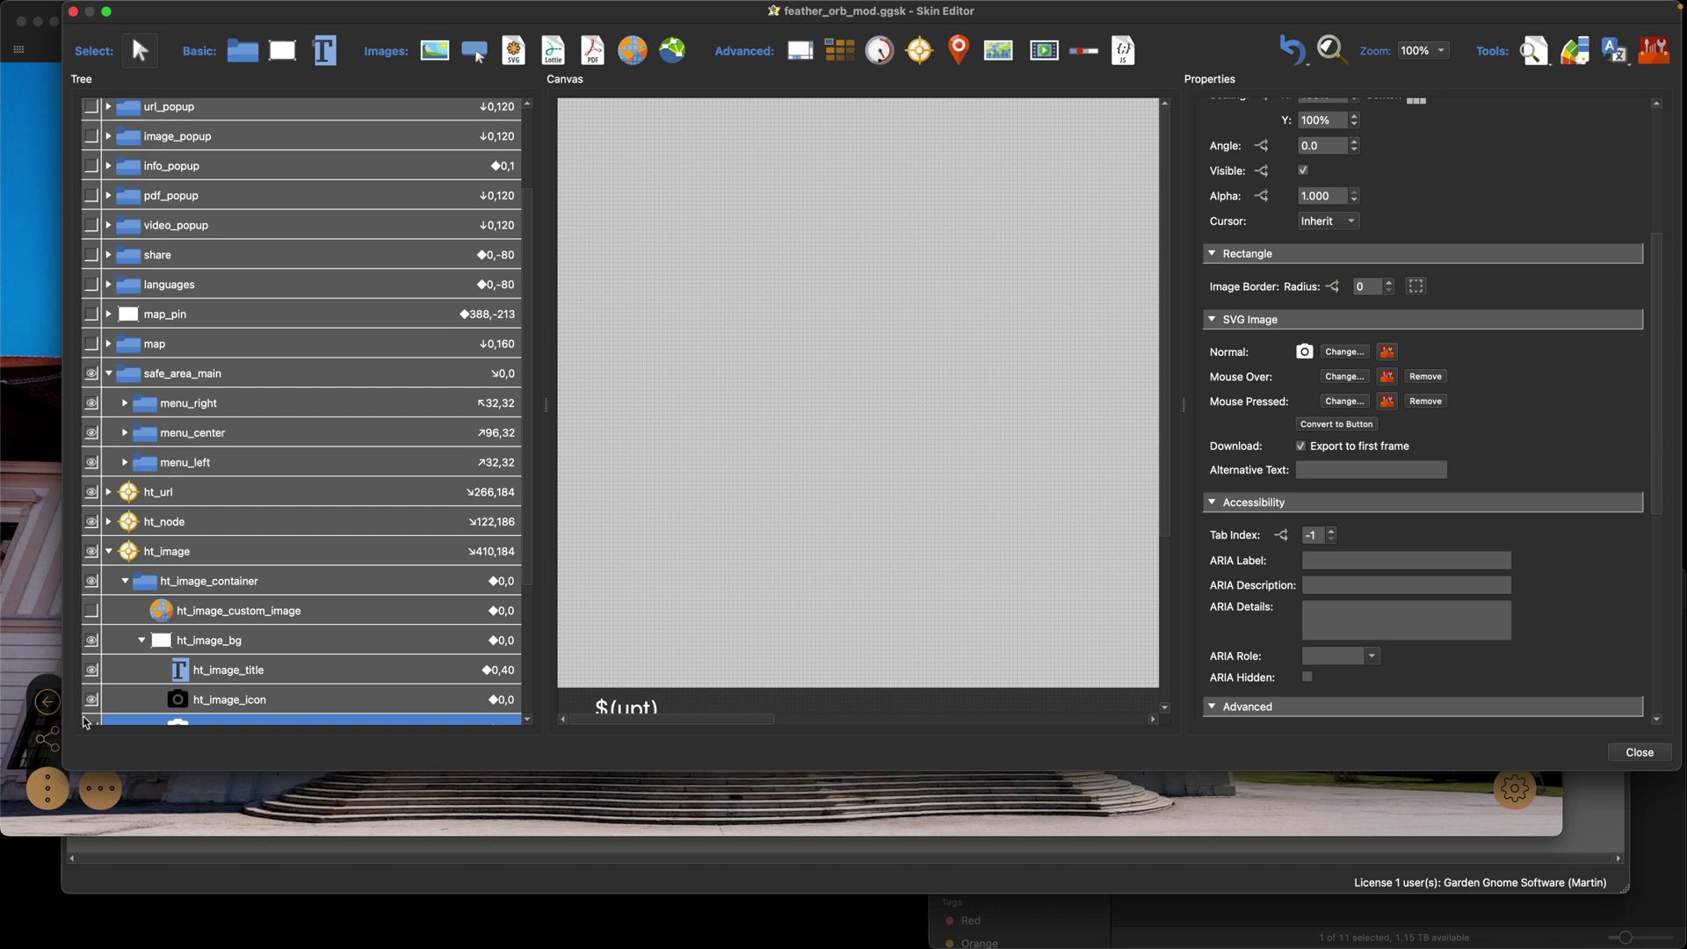
click(125, 463)
scroll(343, 475, down, 4)
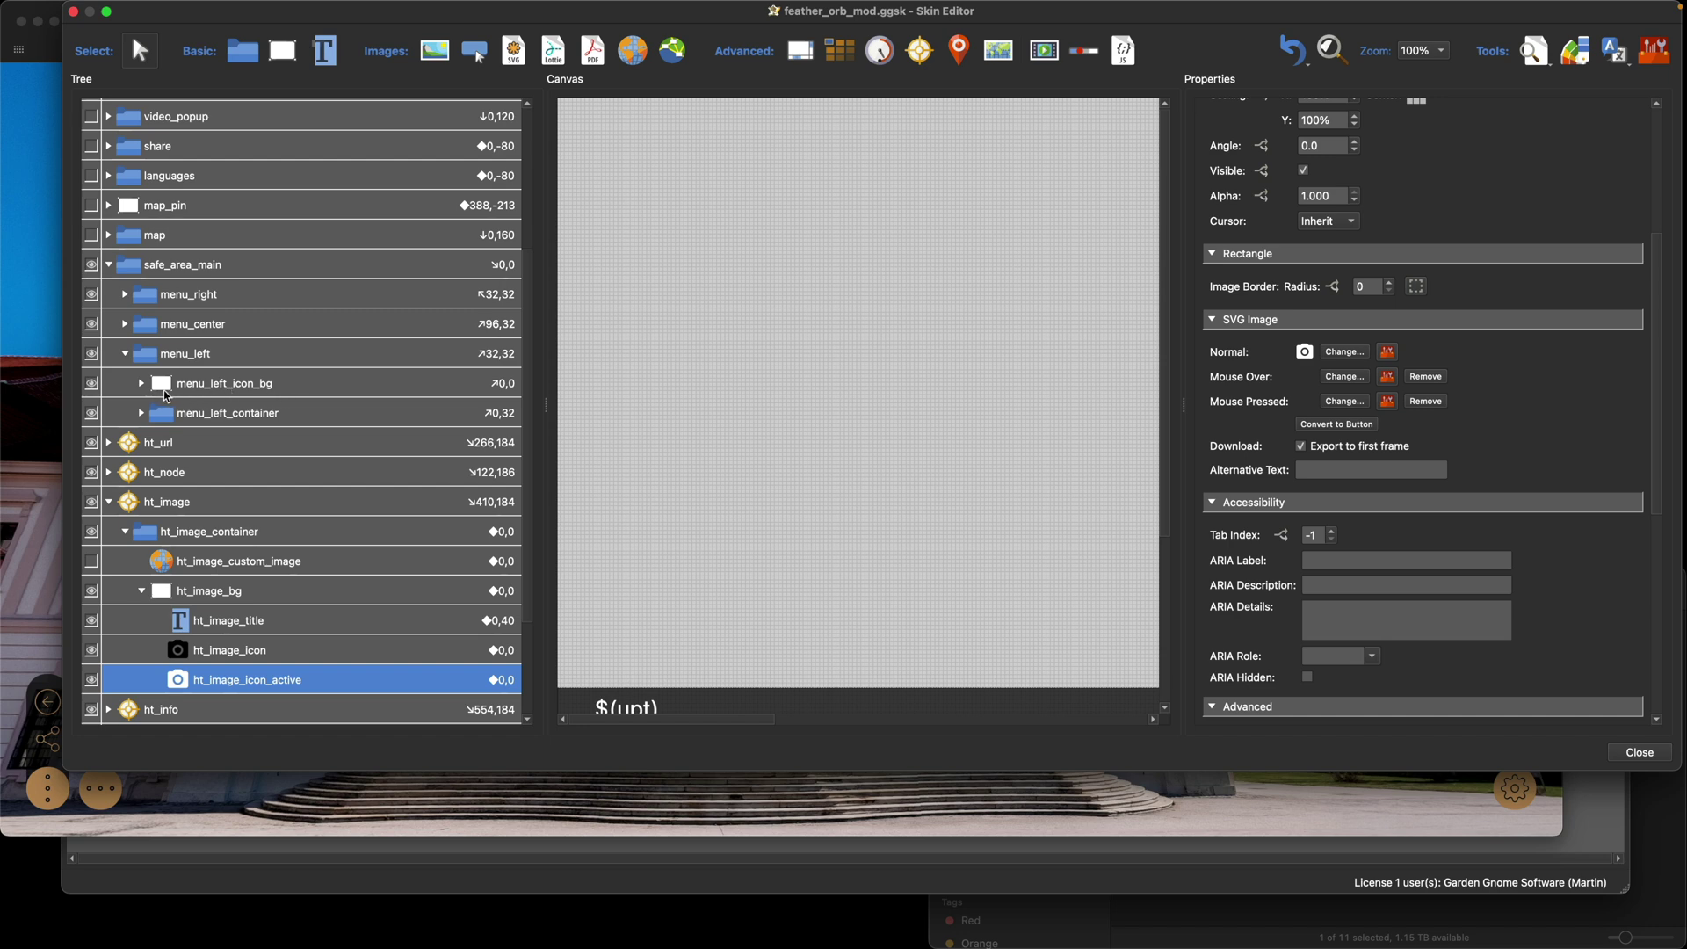
click(142, 385)
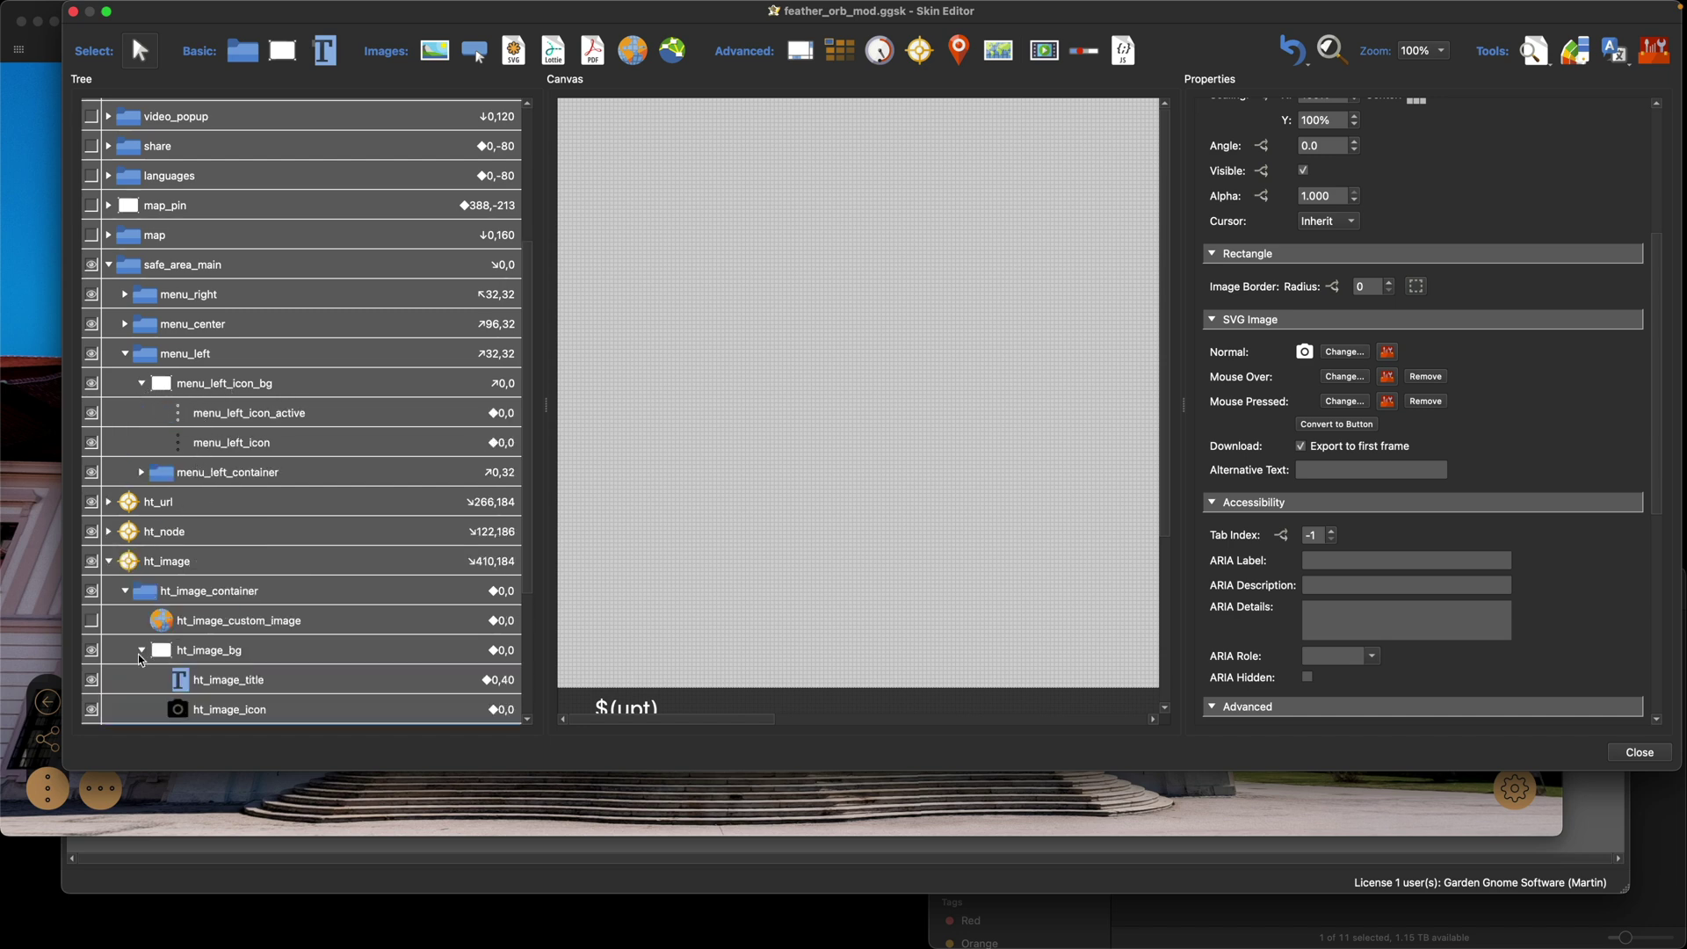
click(142, 474)
click(157, 501)
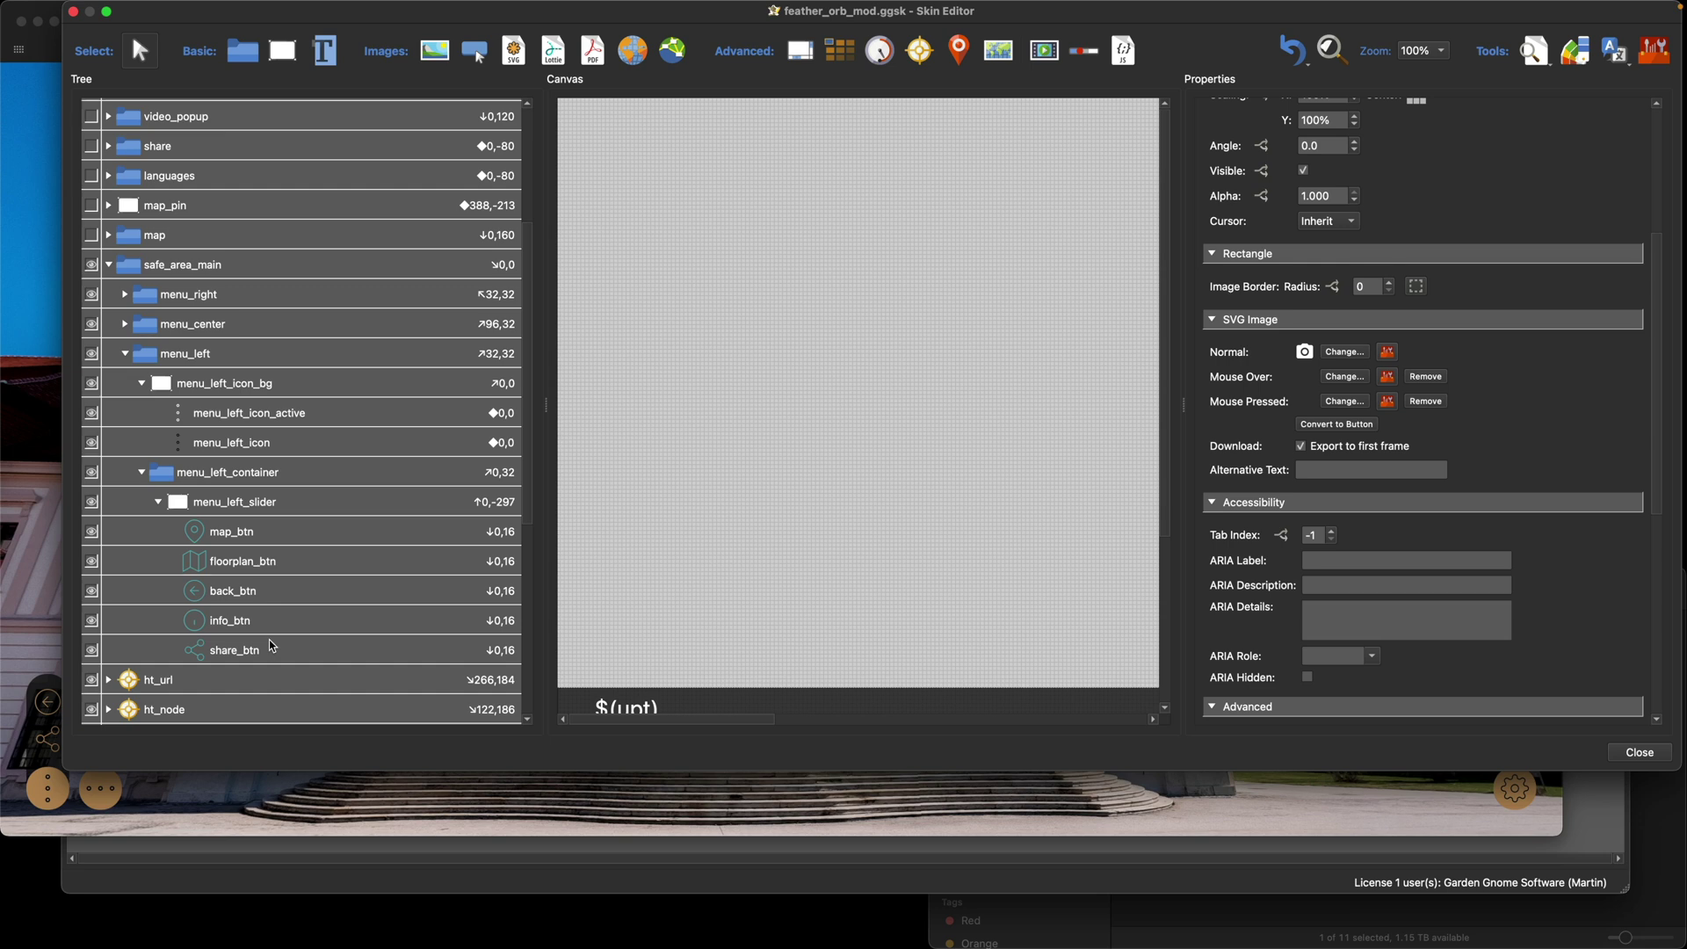
Collapse the safe_area_main and ht_image branches in the skin tree
click(109, 265)
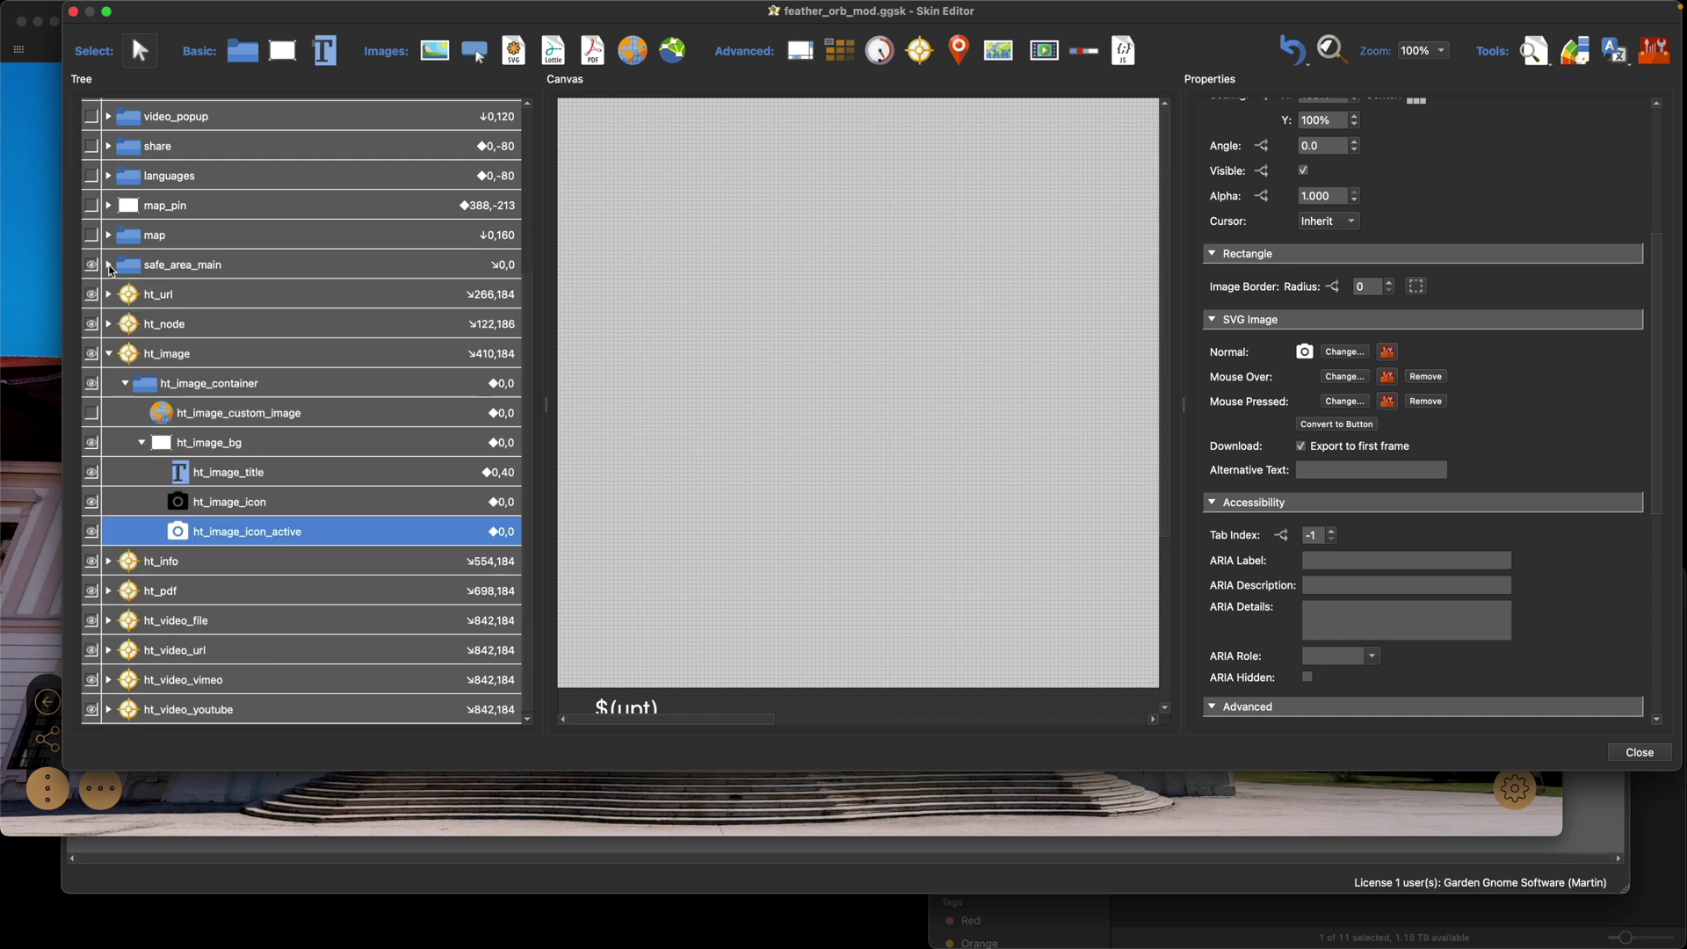
click(109, 355)
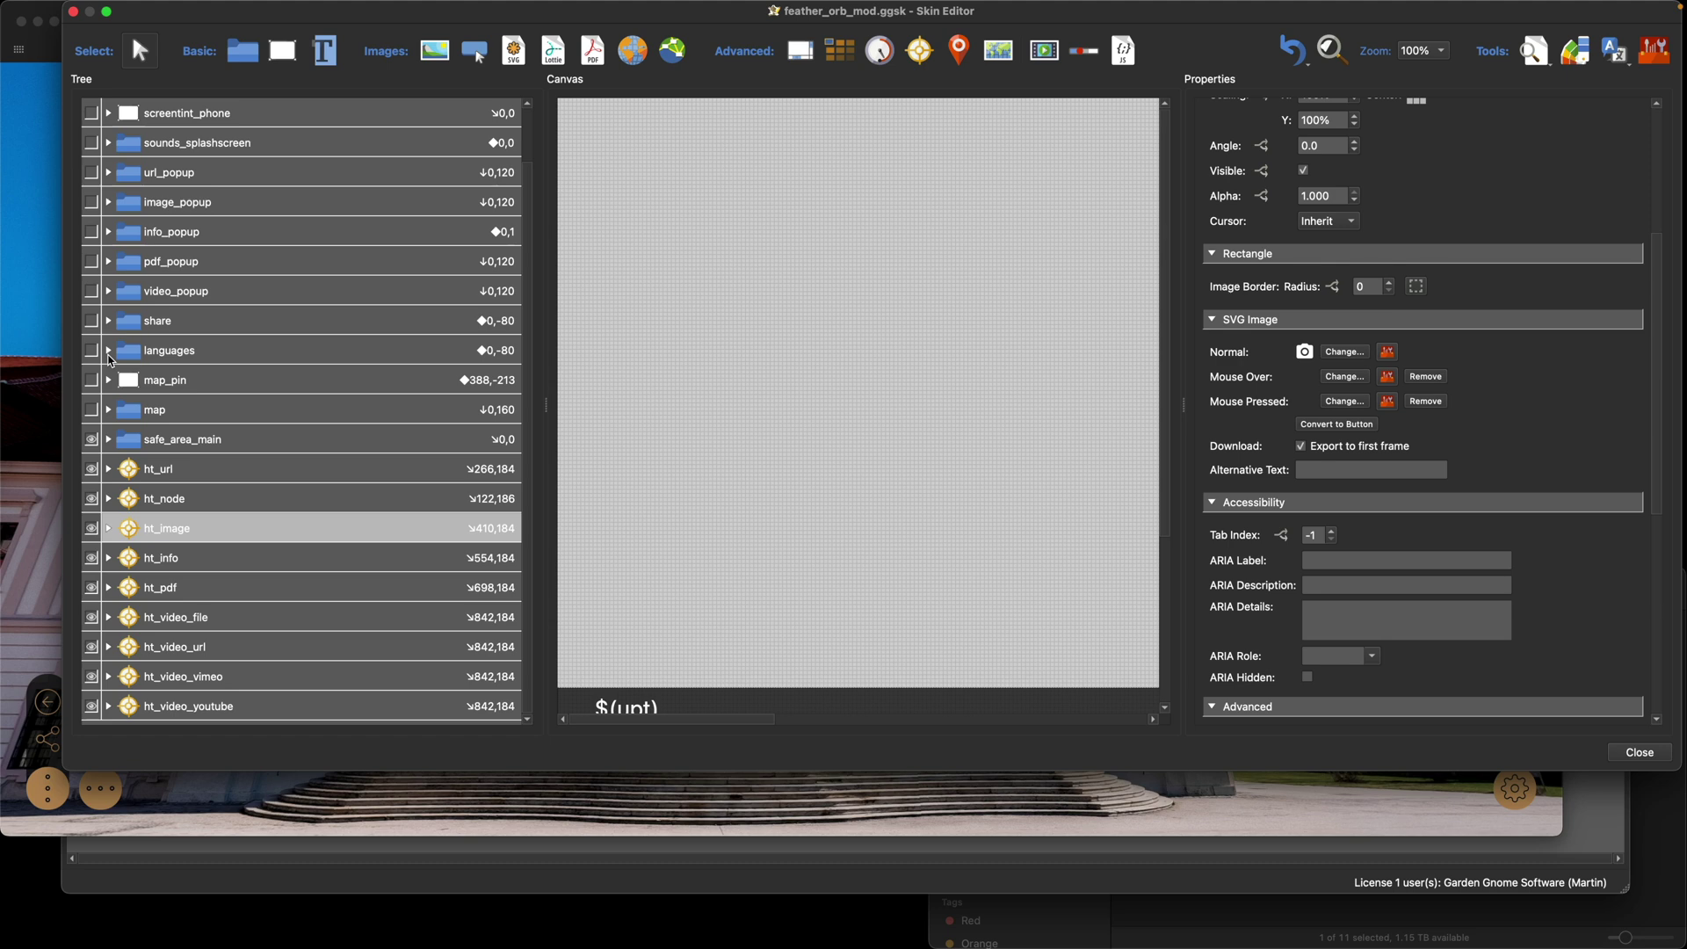
scroll(1389, 713, up, 2)
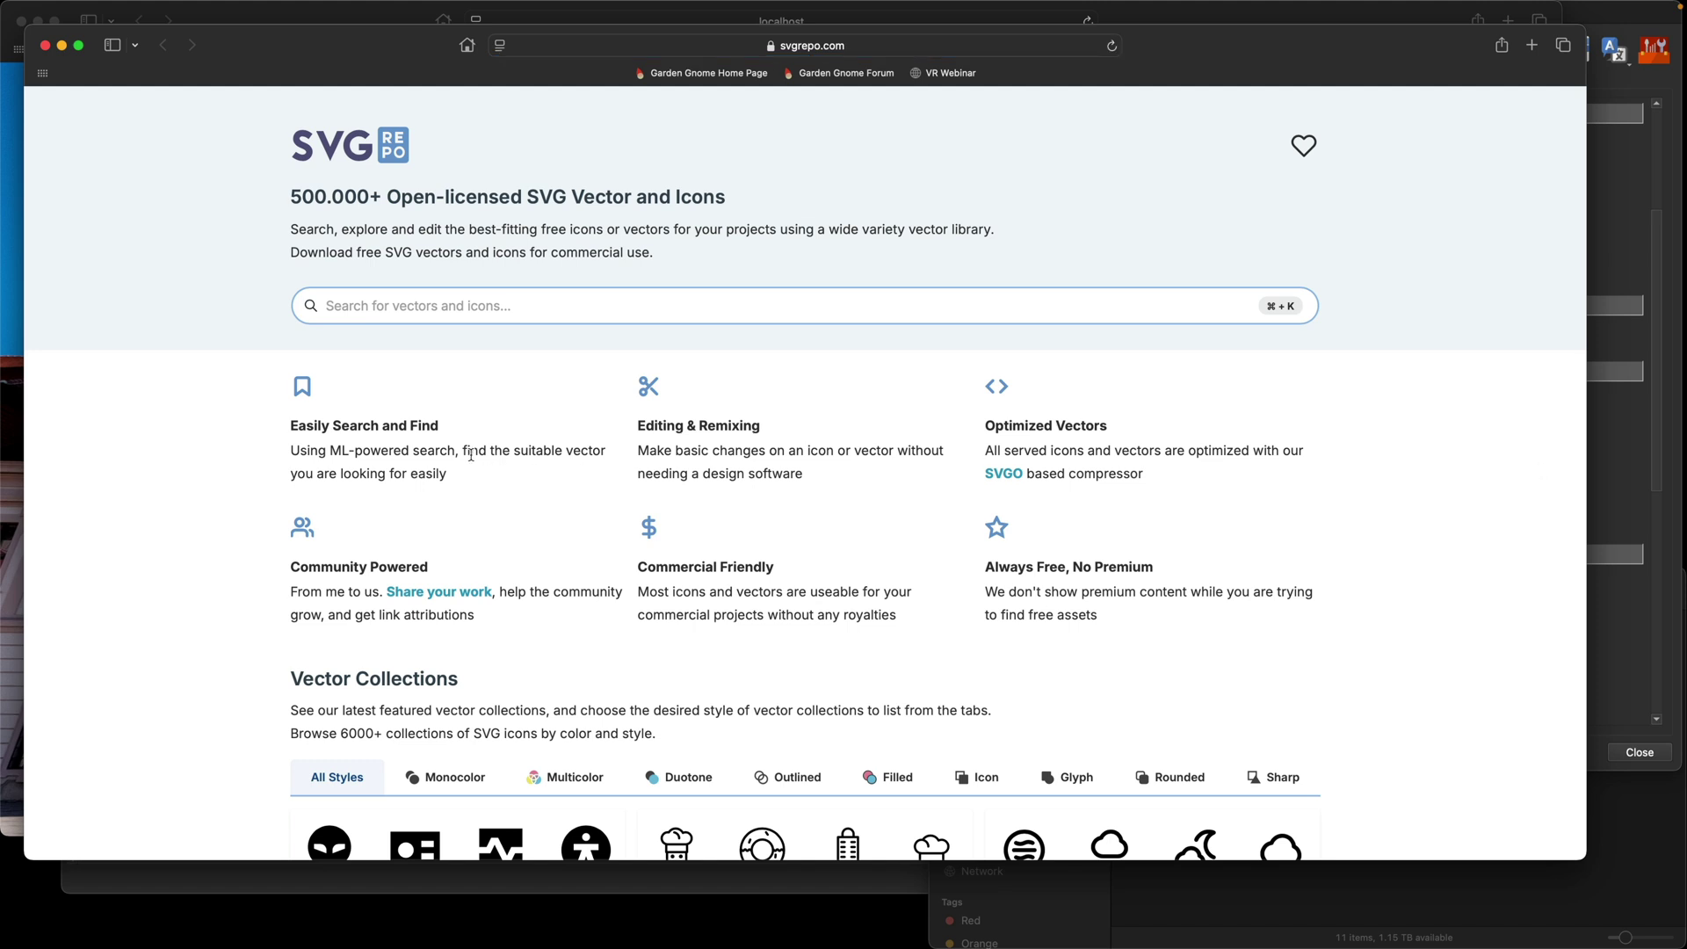
Search the SVG Repo website for "Panorama" icons
drag(361, 55, 360, 42)
click(454, 293)
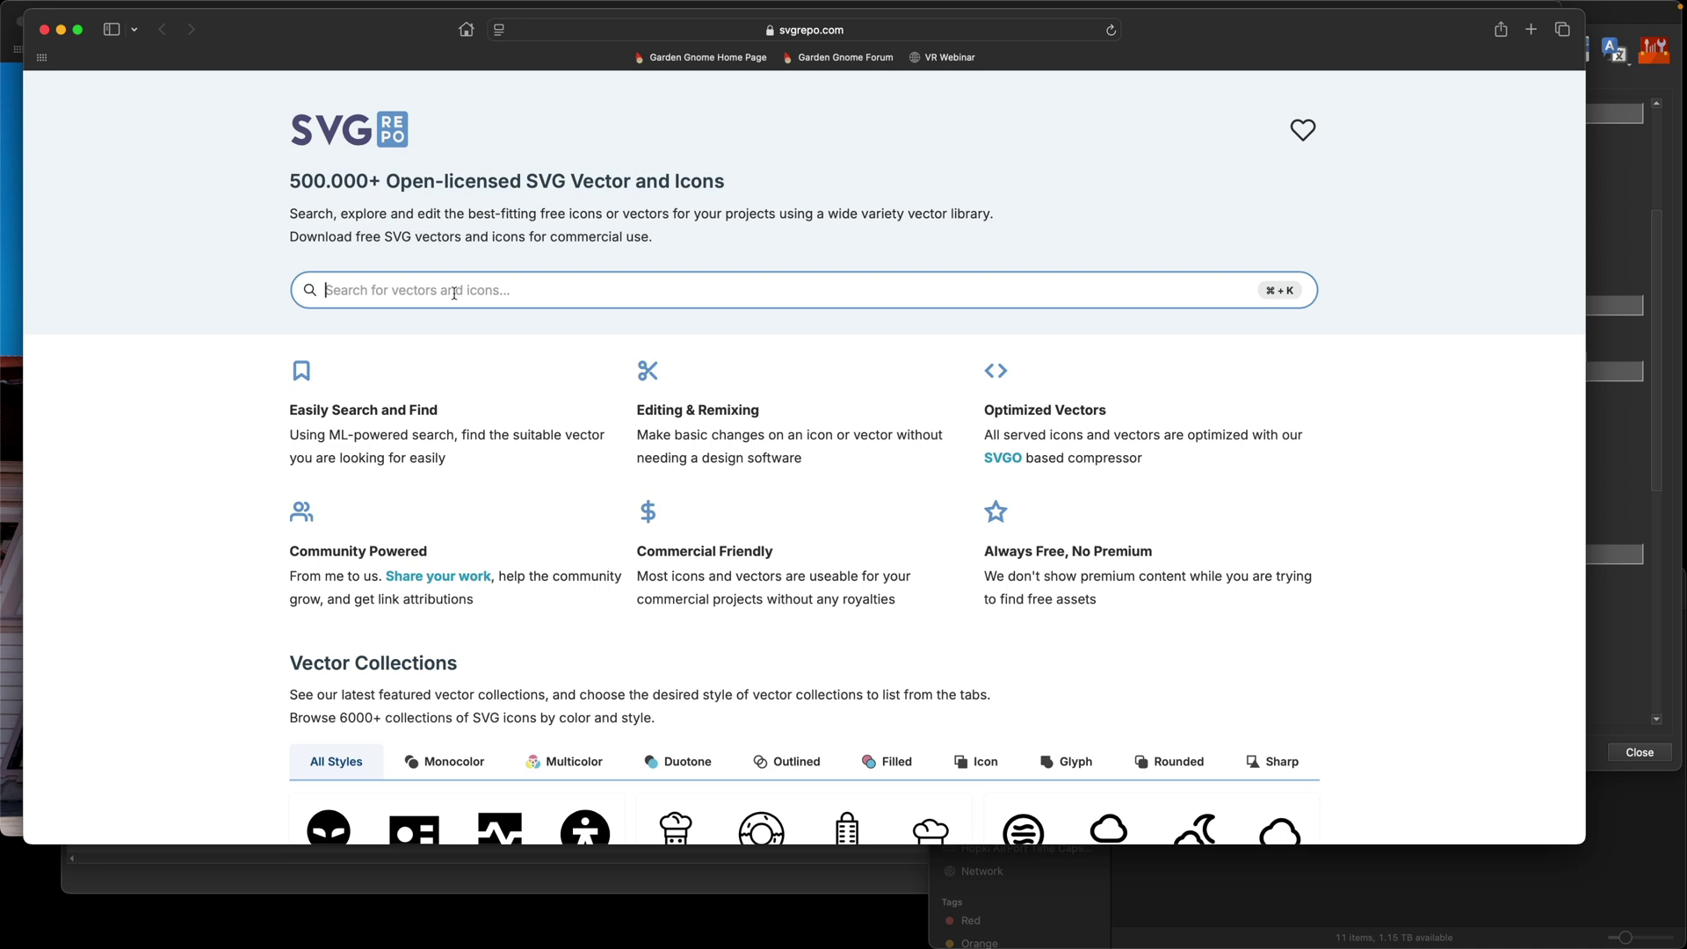
text(panorama)
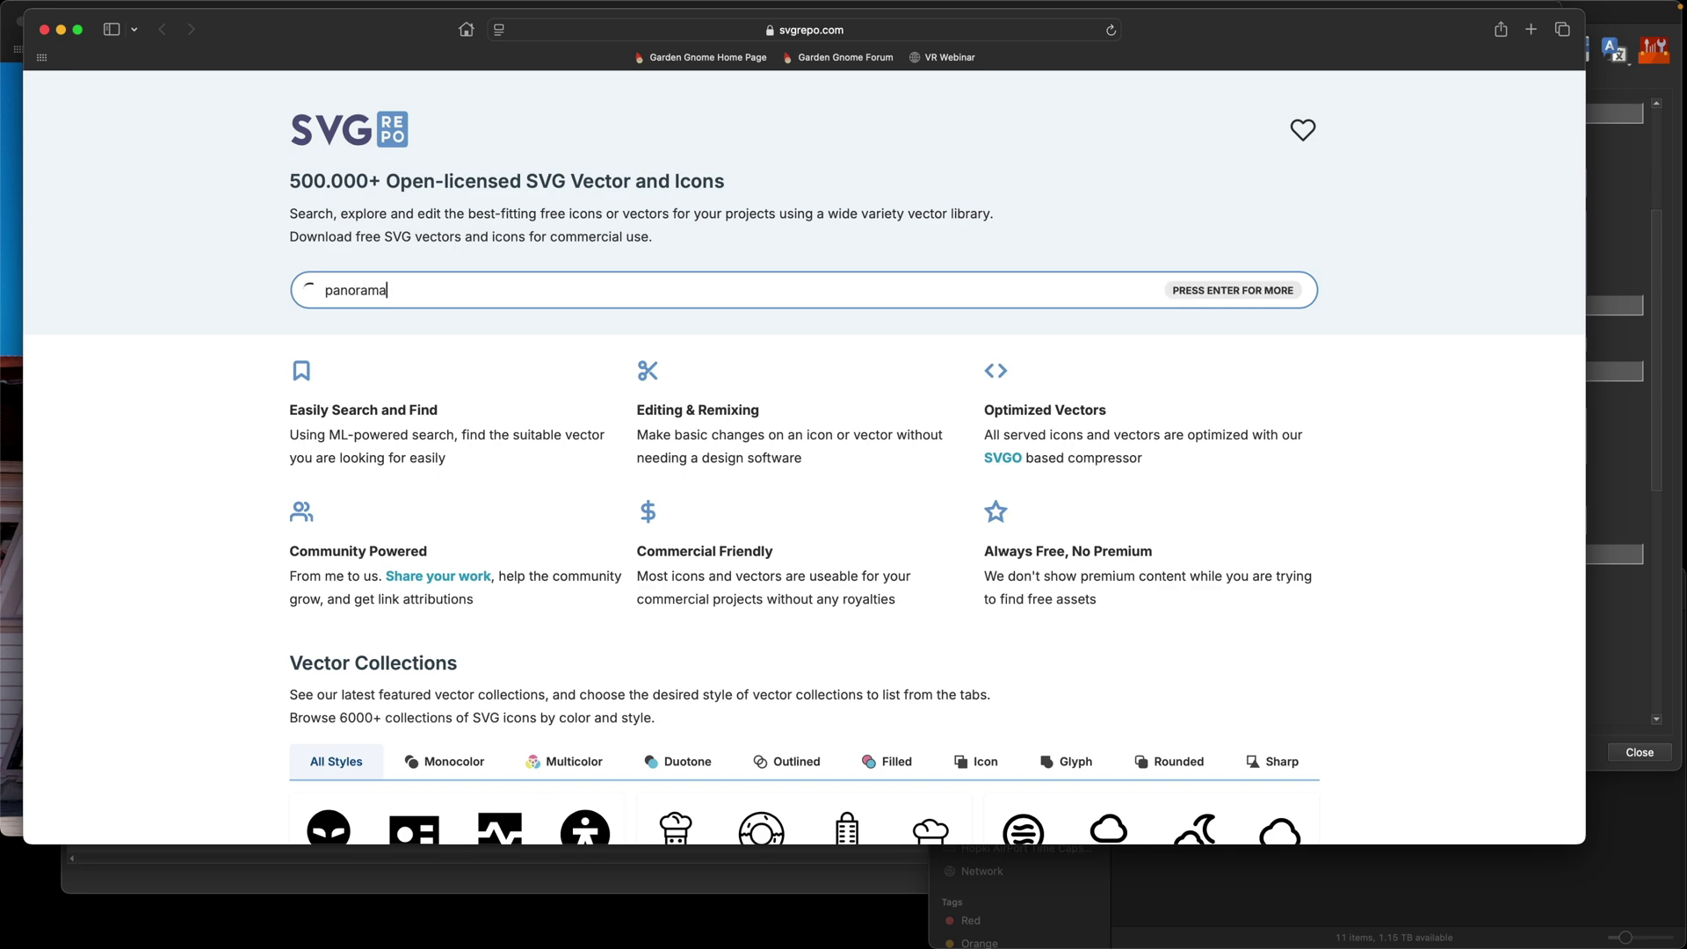
click(372, 325)
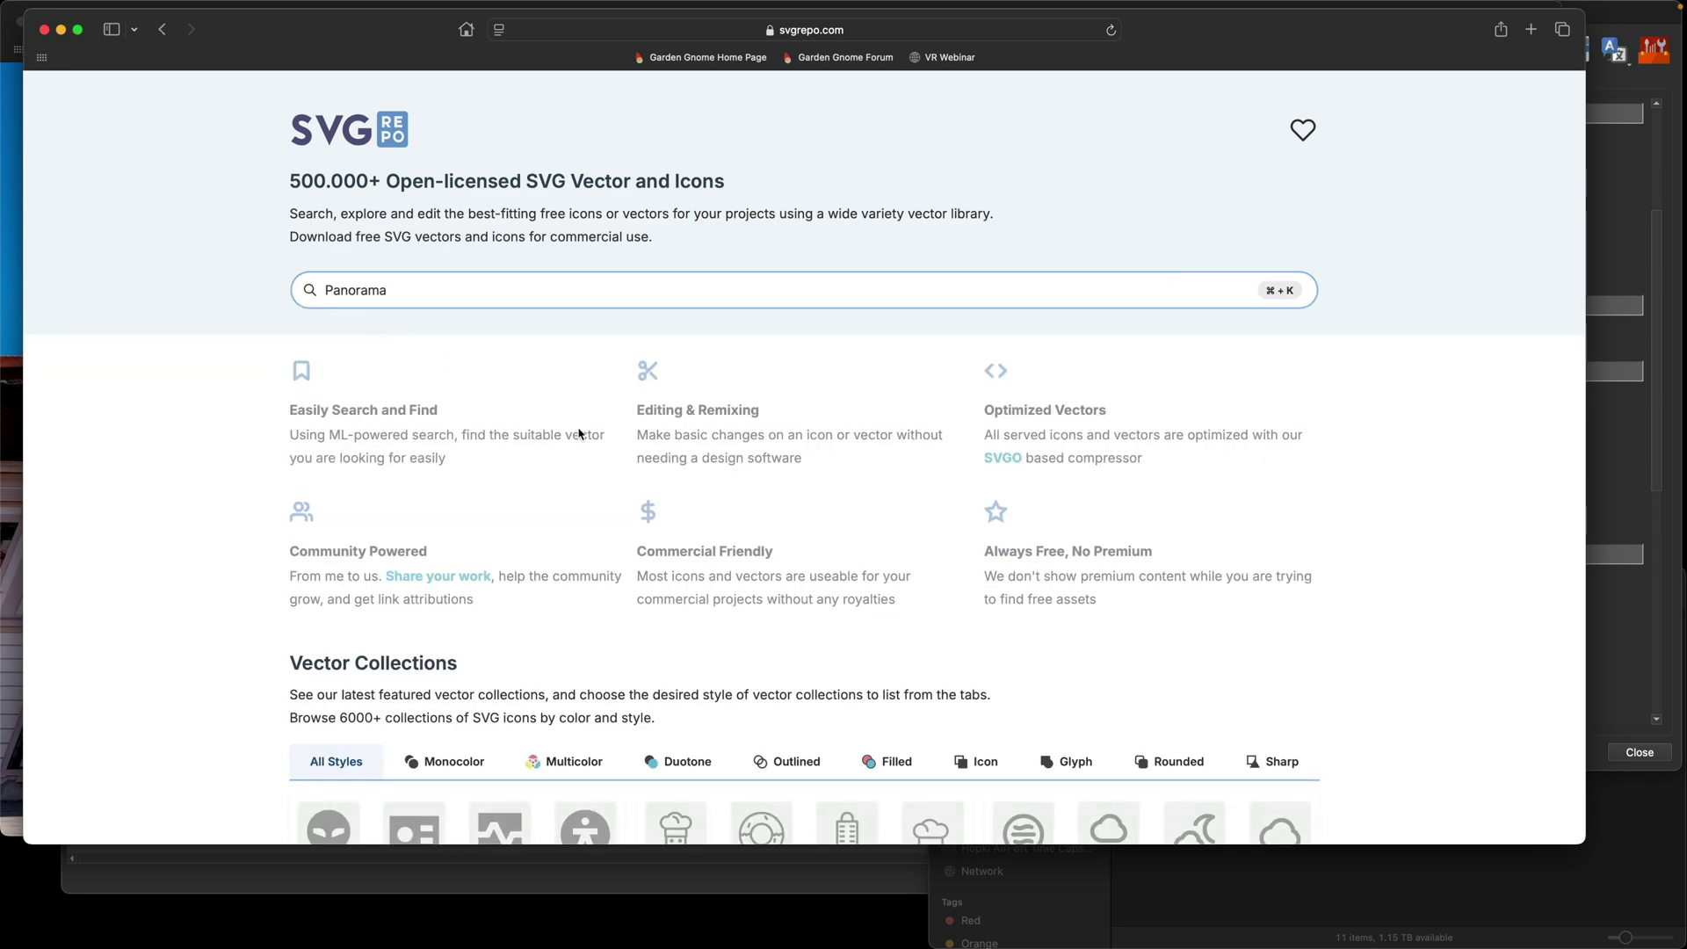
Download the filled and the outlined curved panorama icons, the fourth and fifth in the first row of results
scroll(546, 312, down, 3)
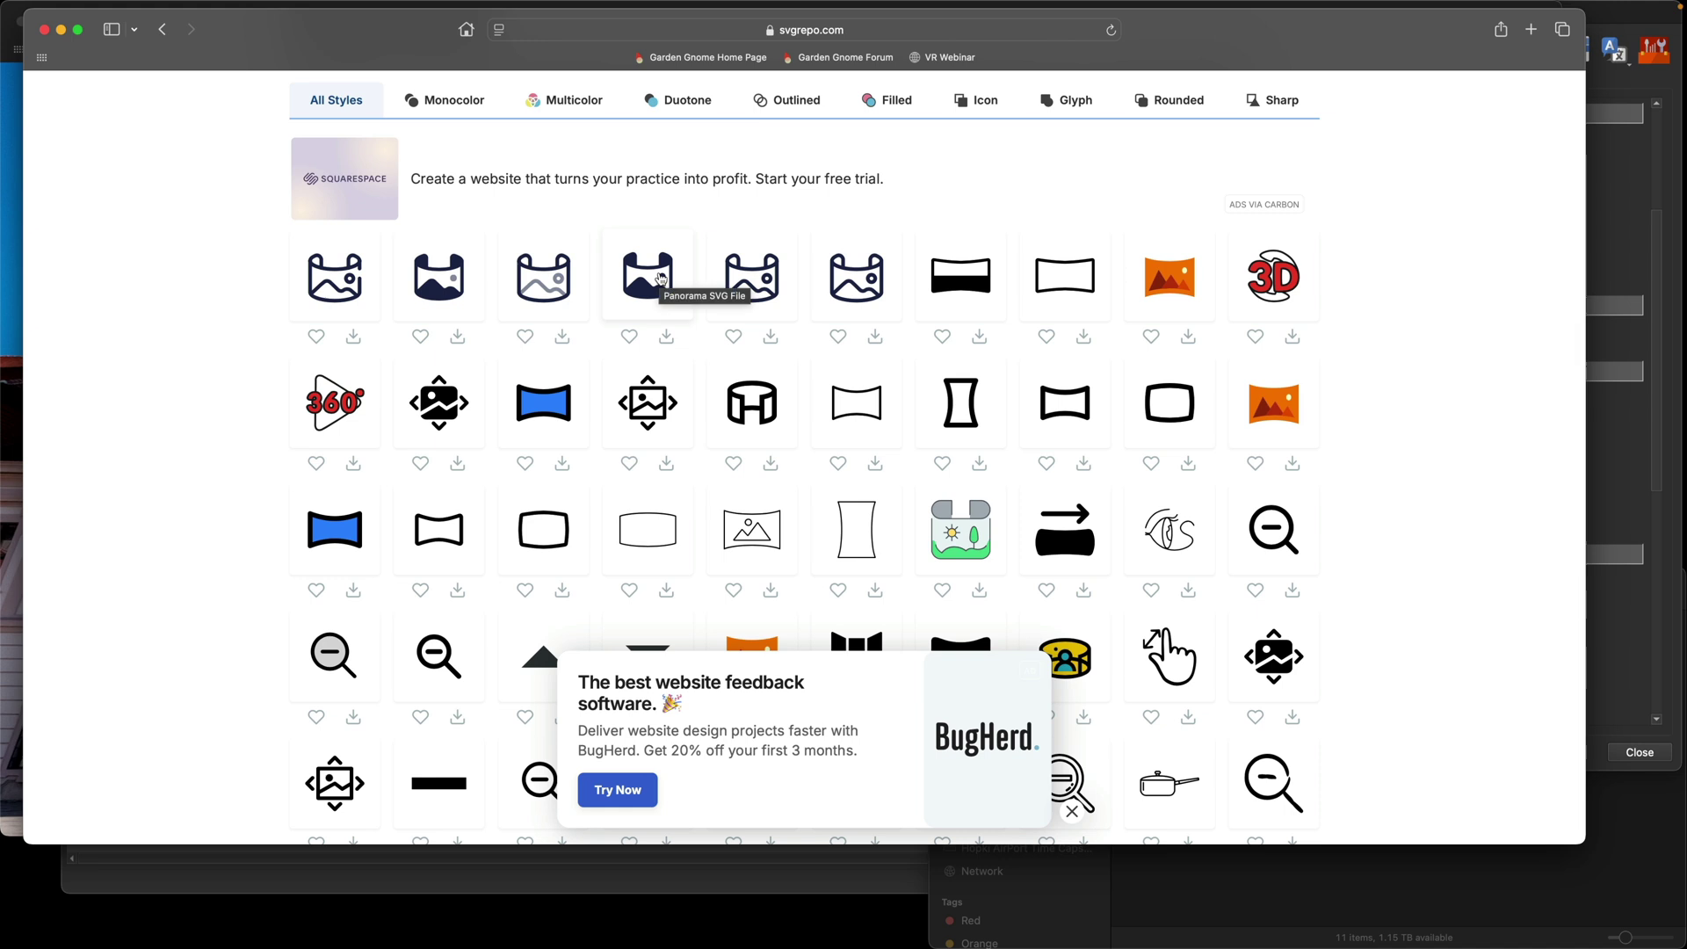
click(667, 340)
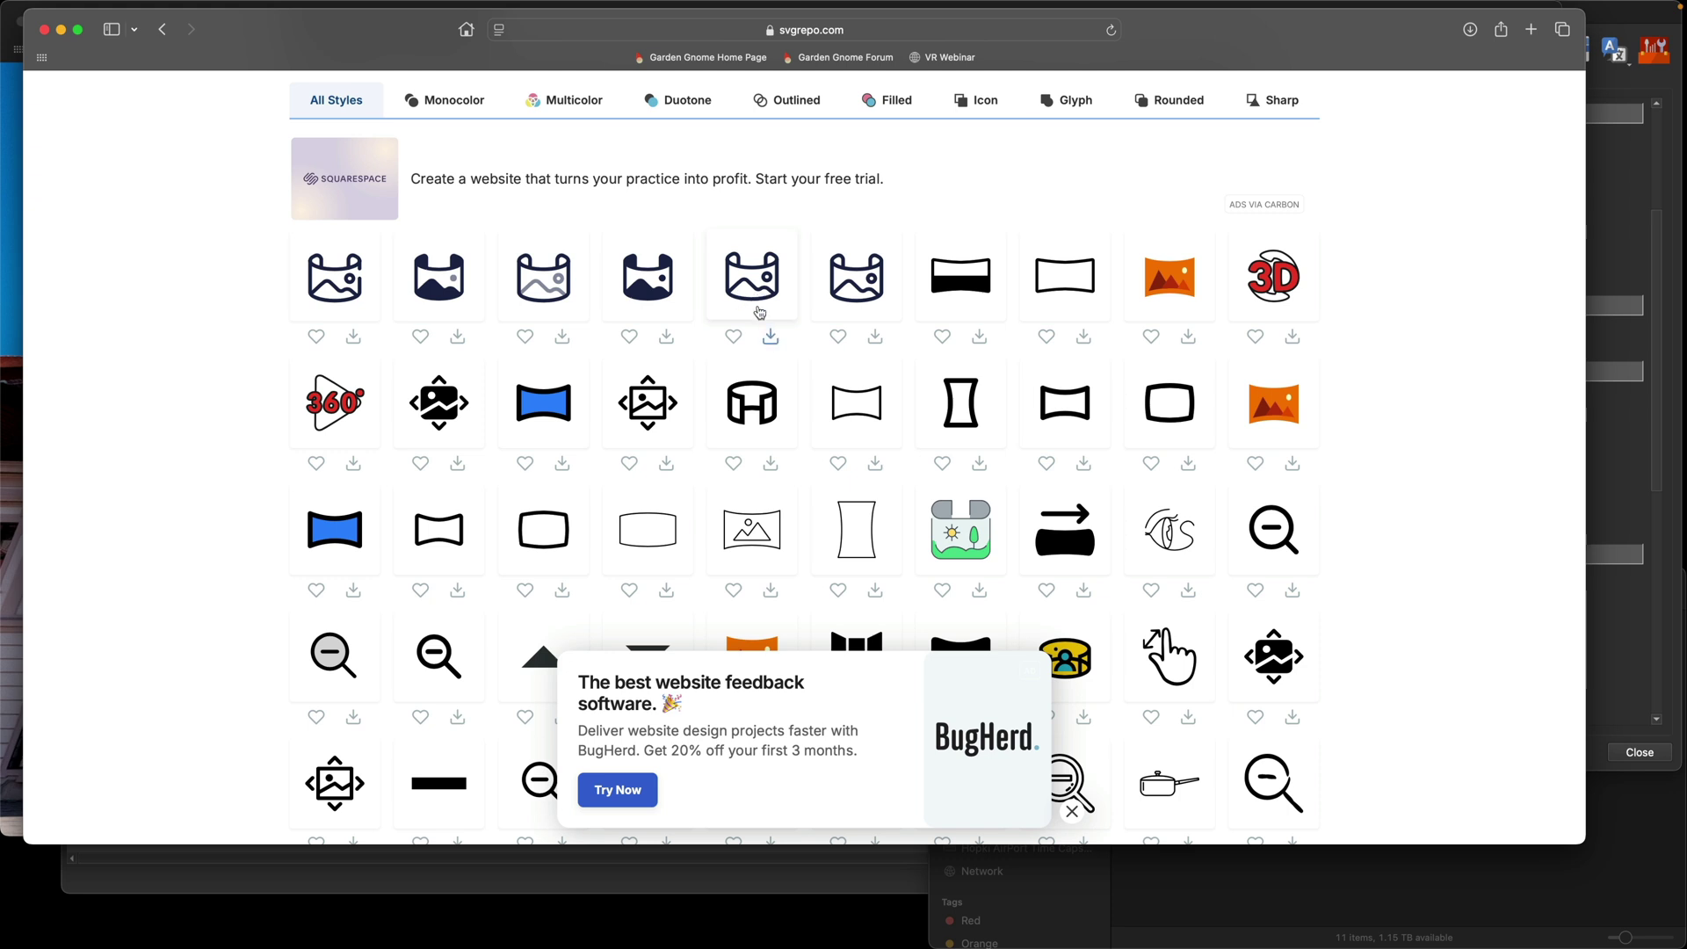
click(771, 342)
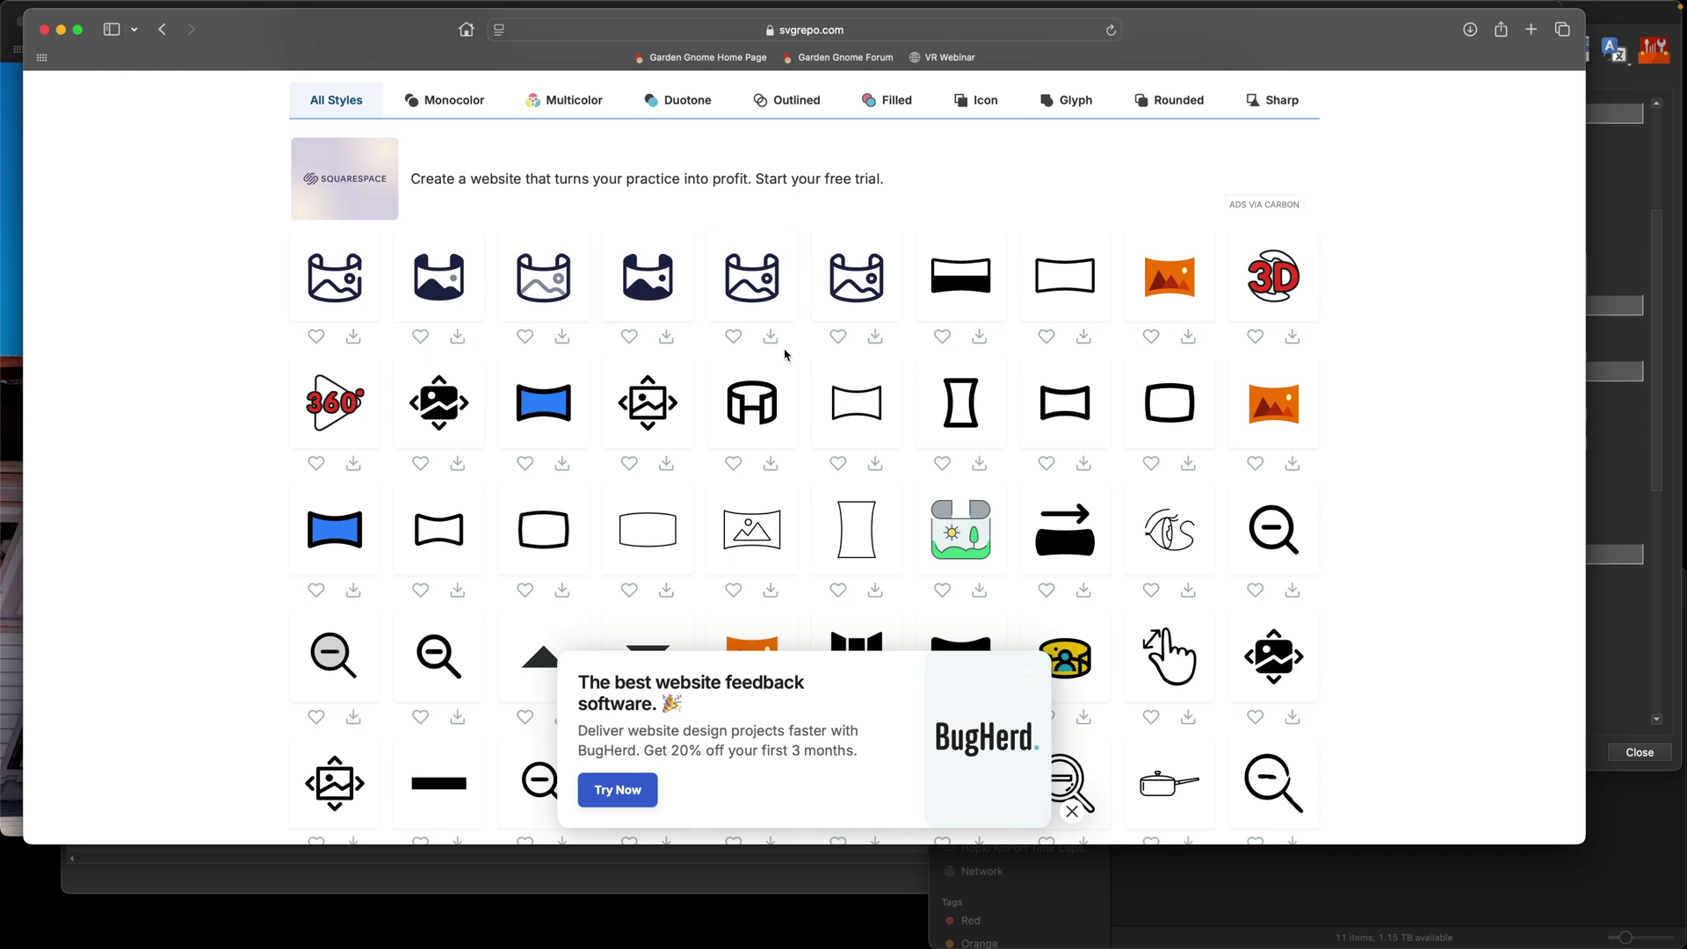
Search the SVG Repo website for "YouTube" icons
scroll(785, 355, up, 4)
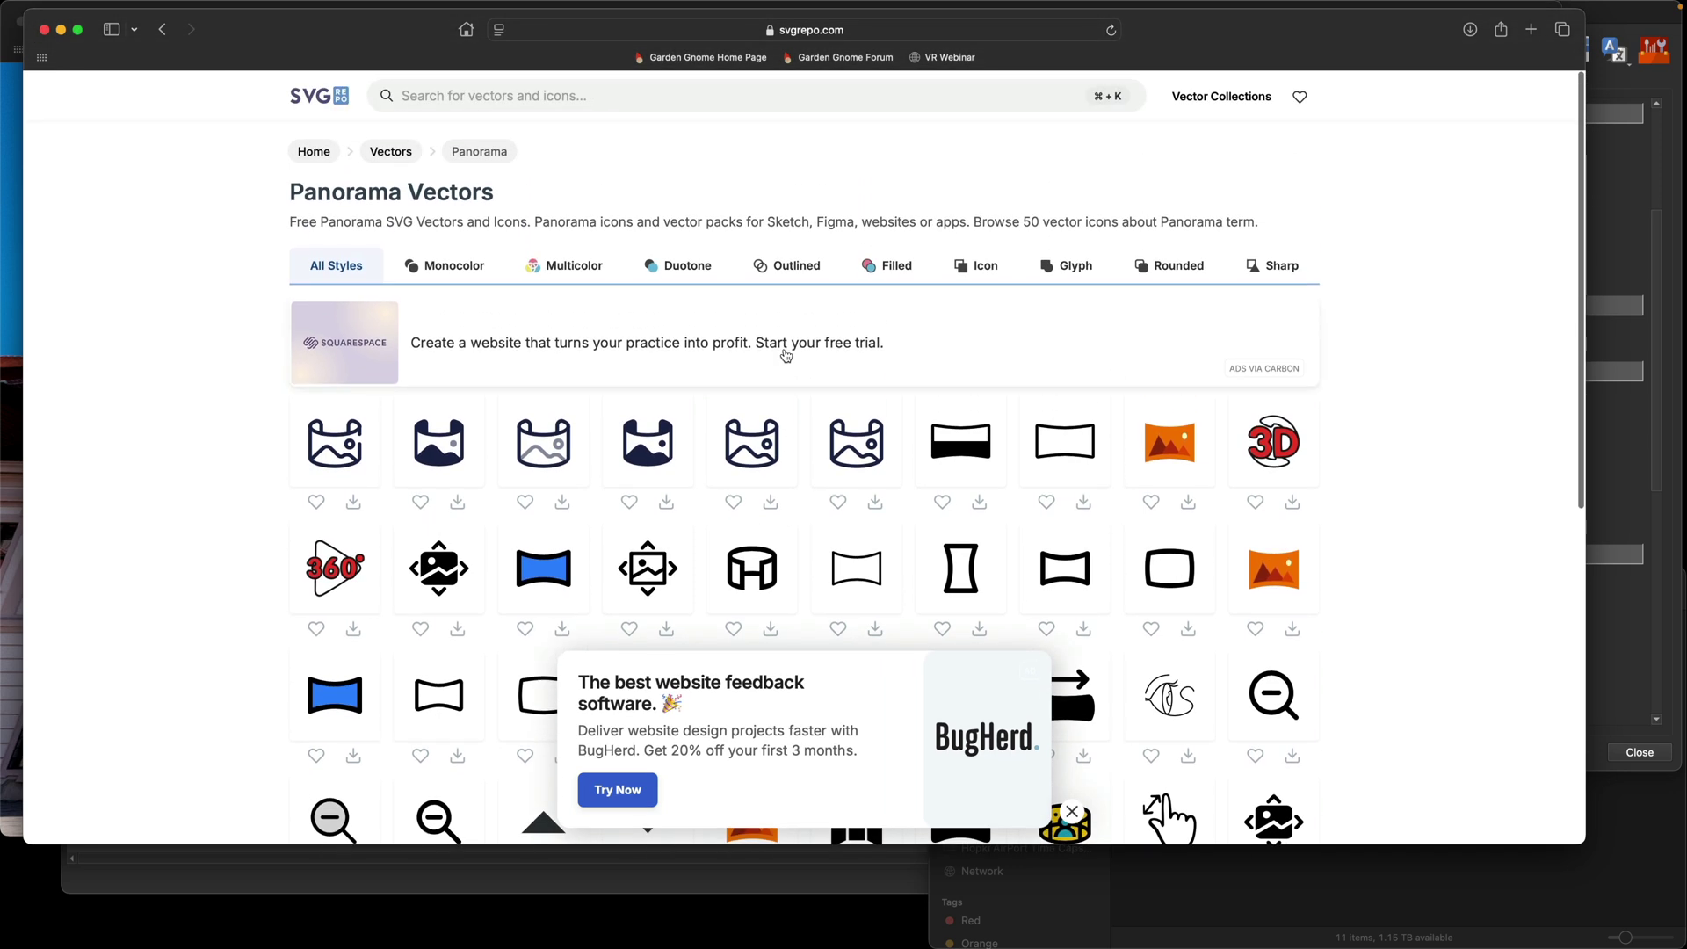
click(524, 97)
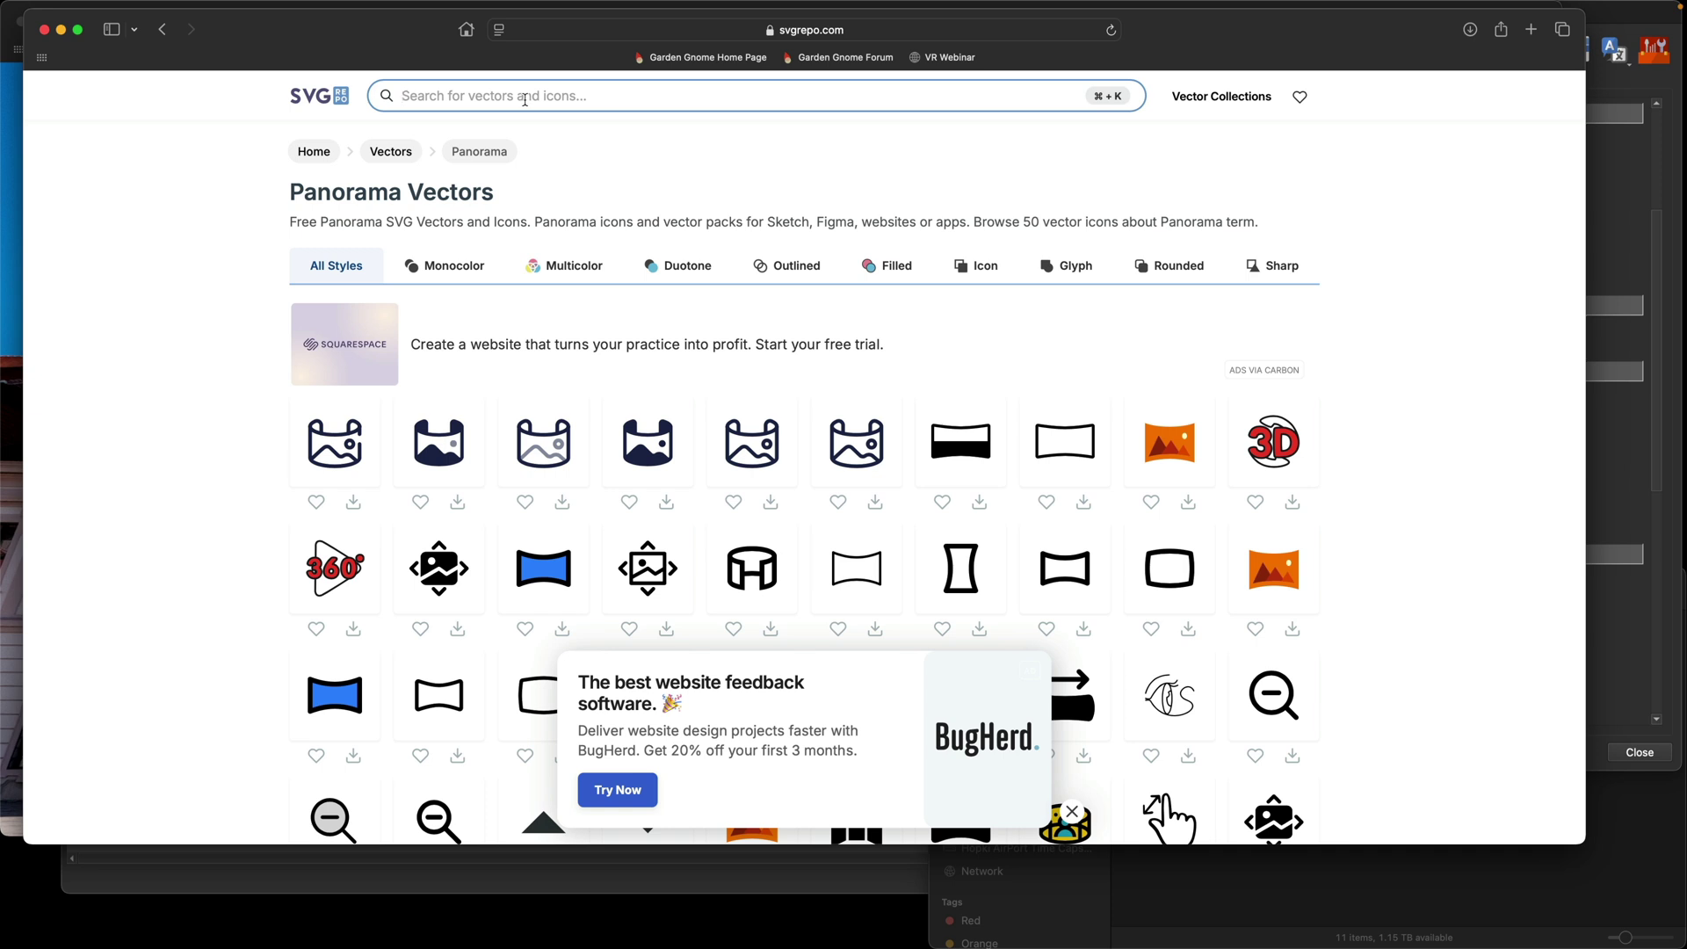
text(YouT)
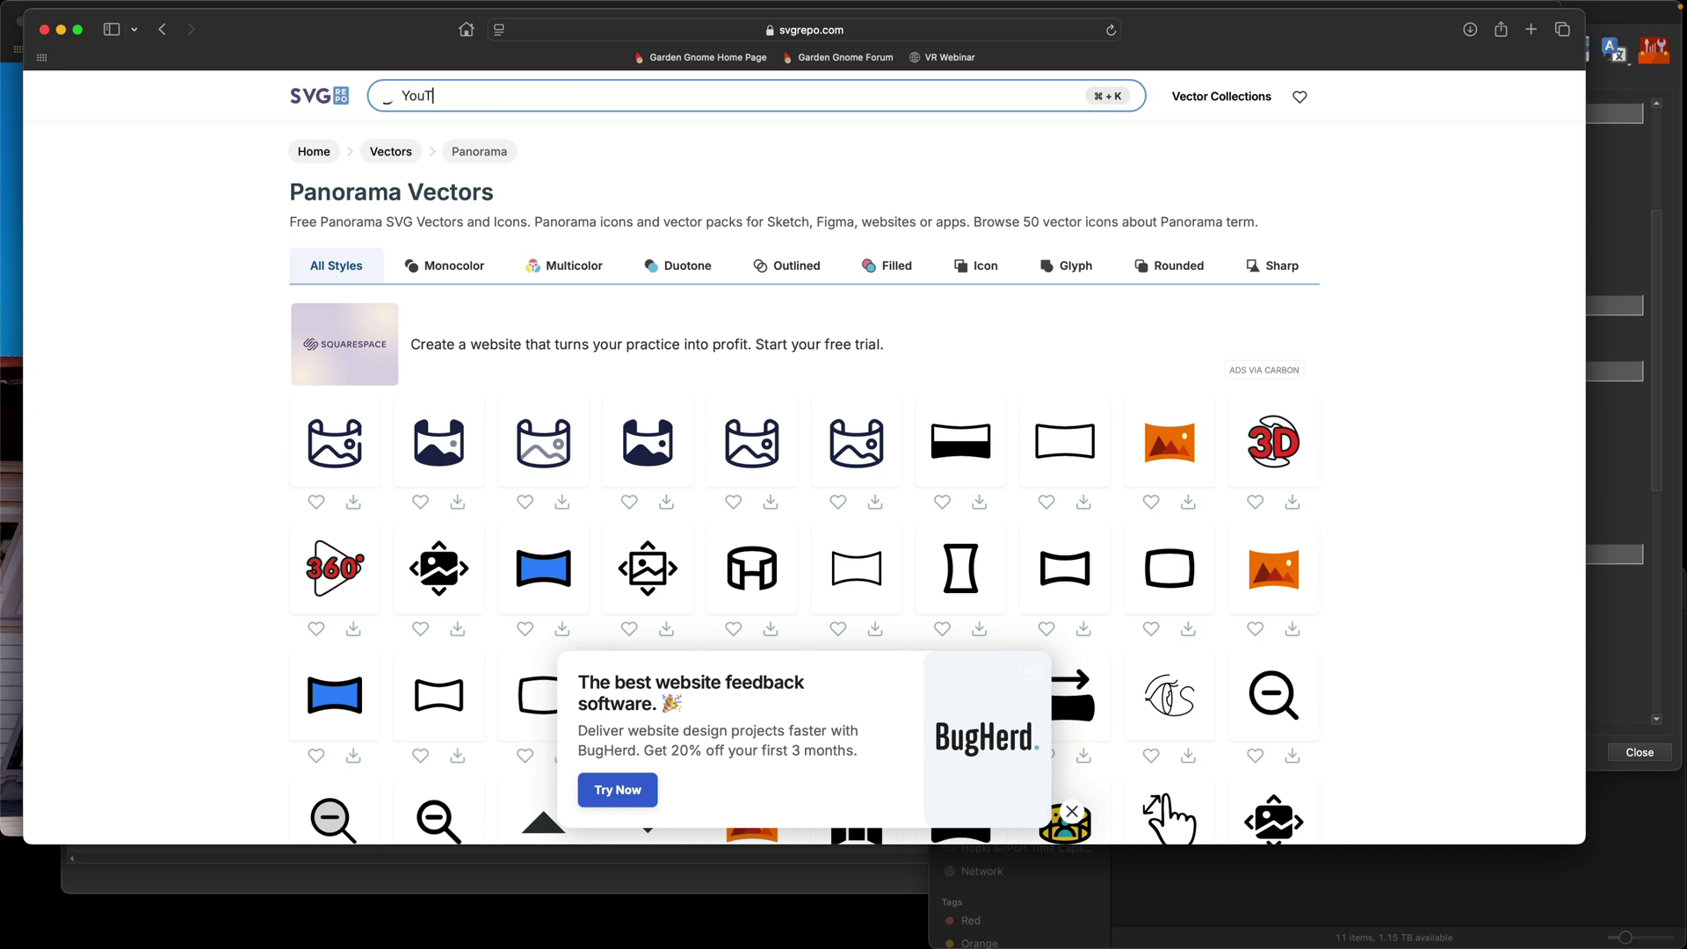
text(ube)
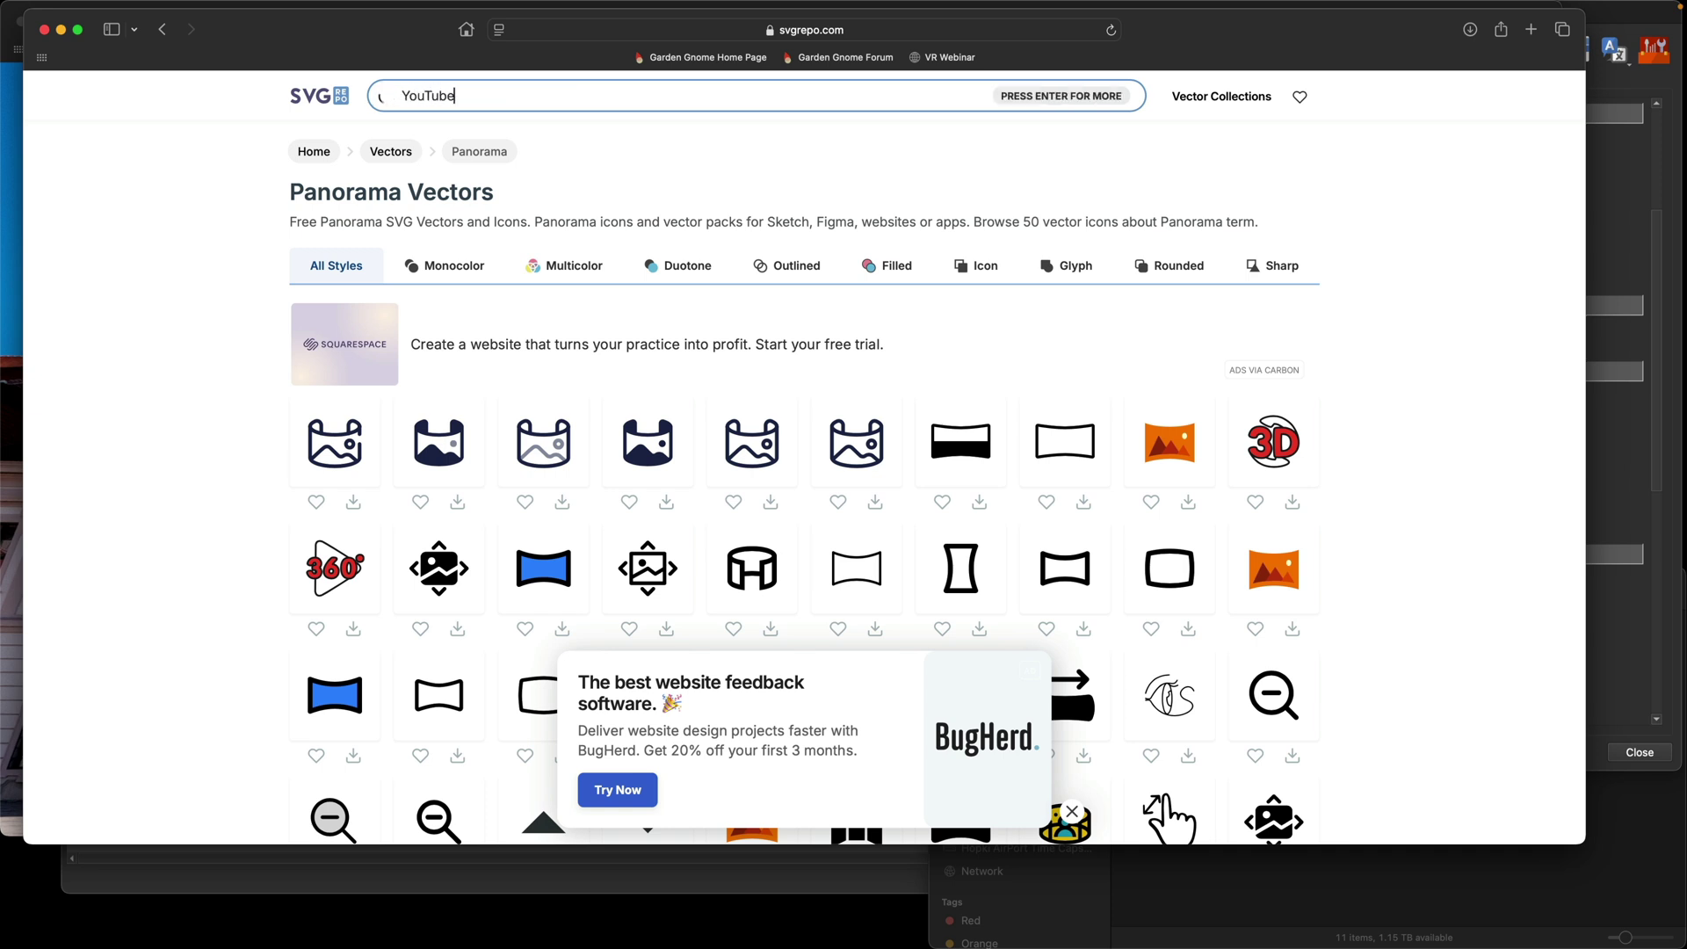
click(497, 125)
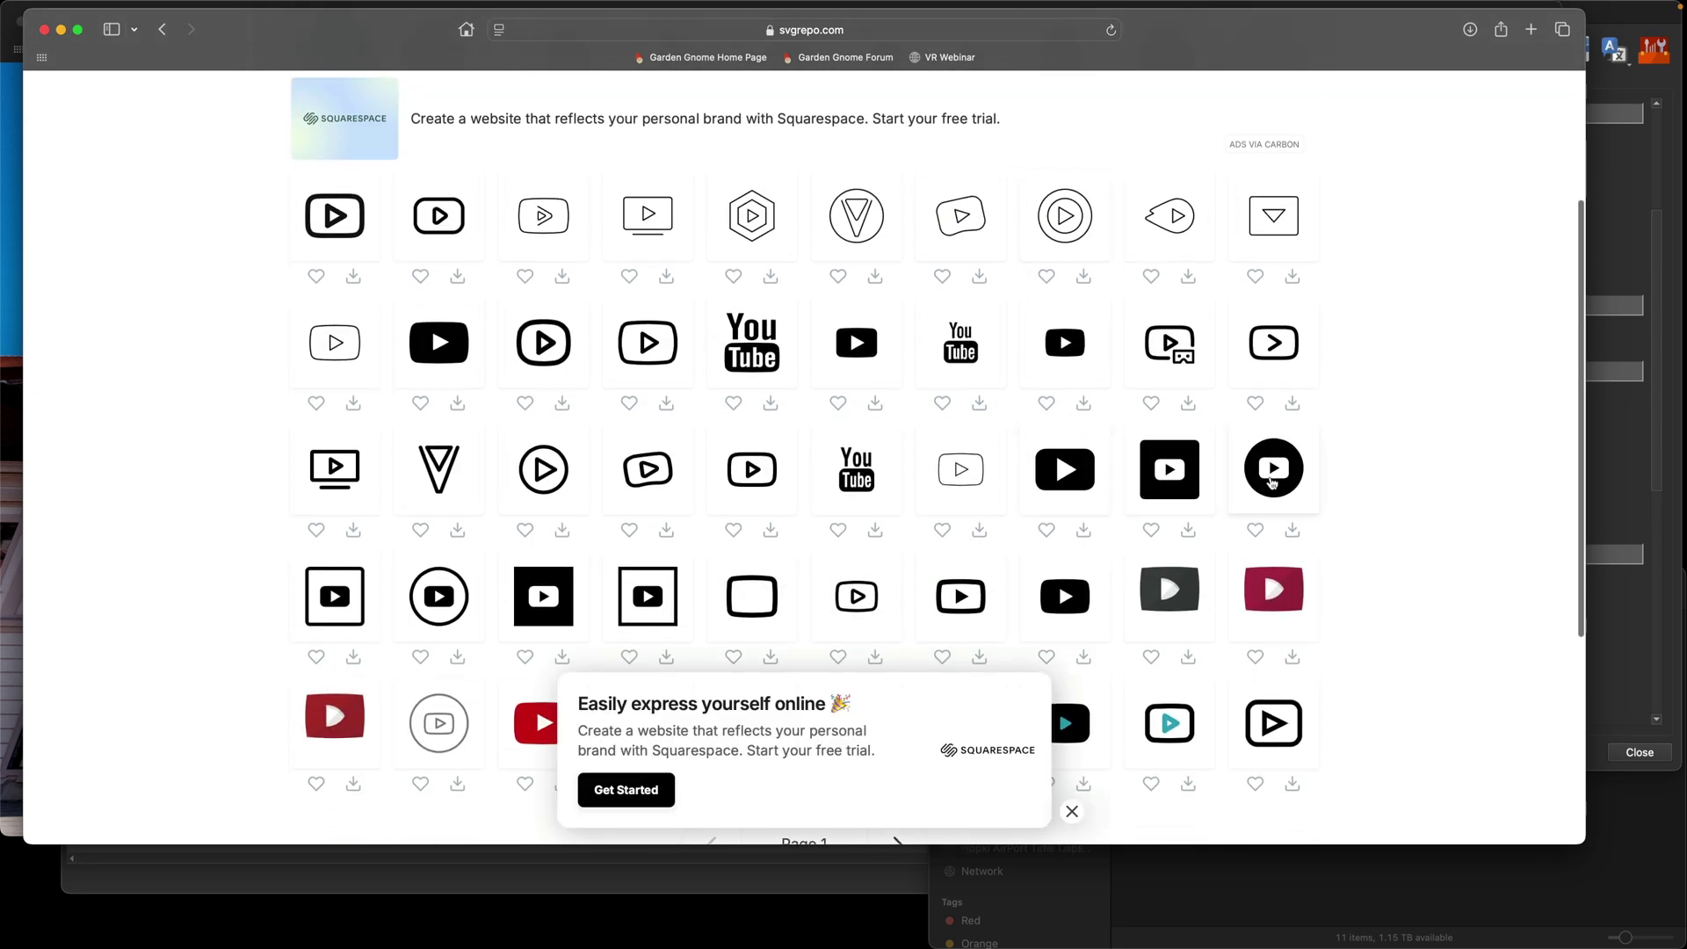
Download the round black Youtube Round SVG icon and close the SVG Repo window
click(1270, 483)
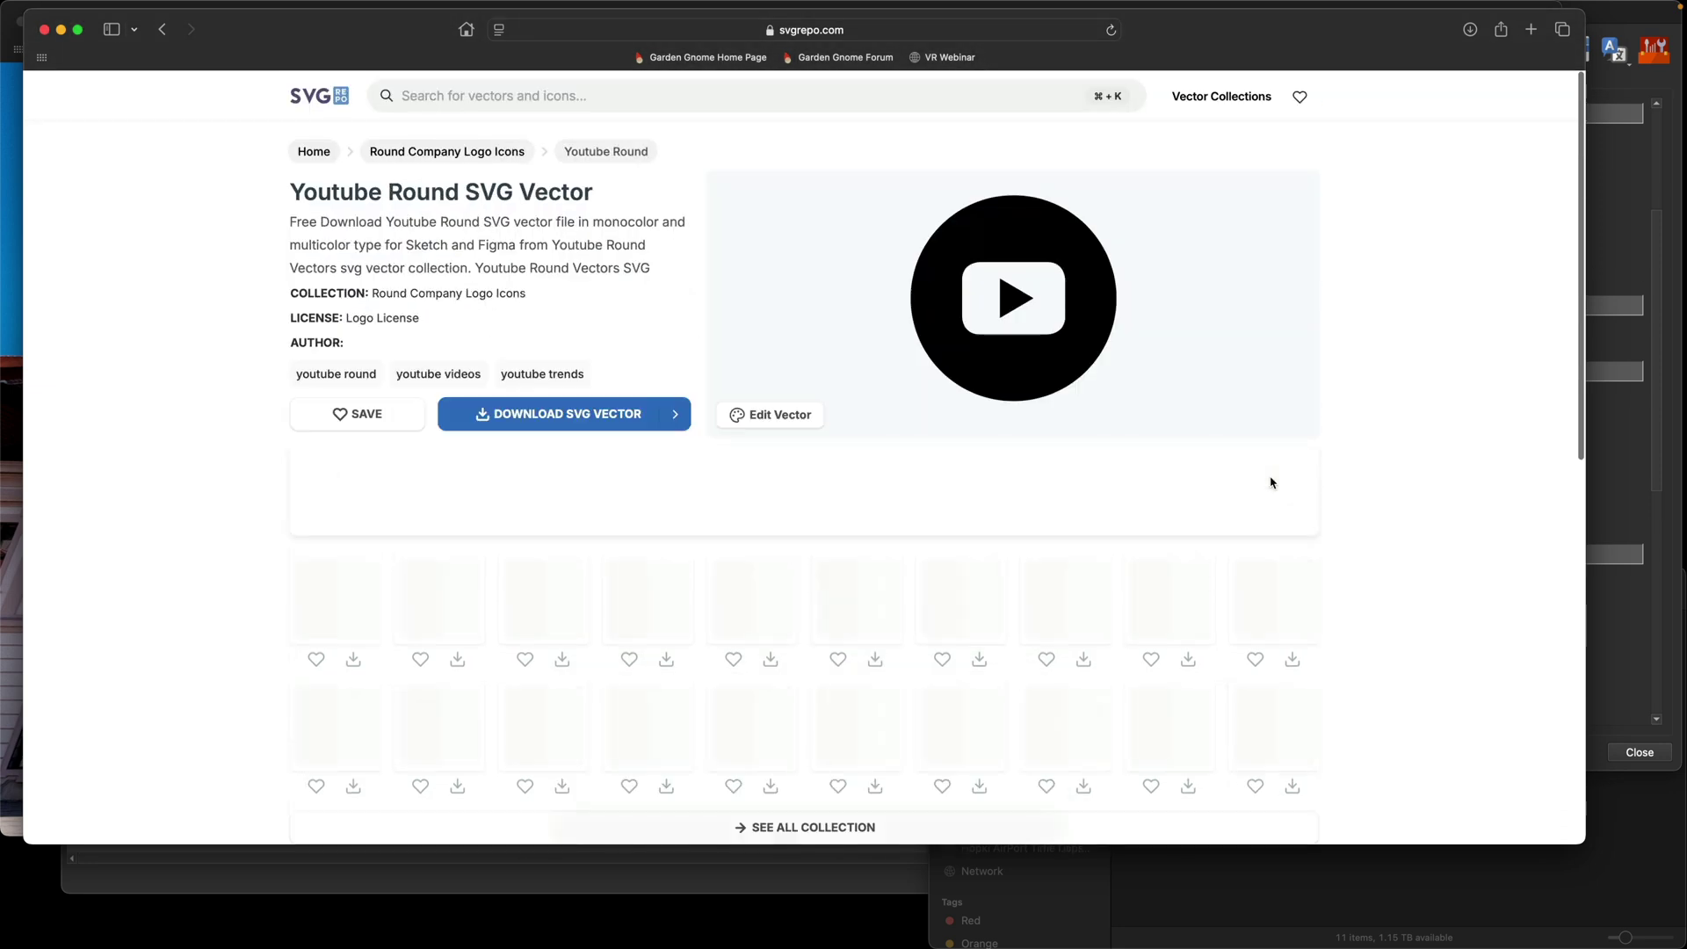
click(555, 420)
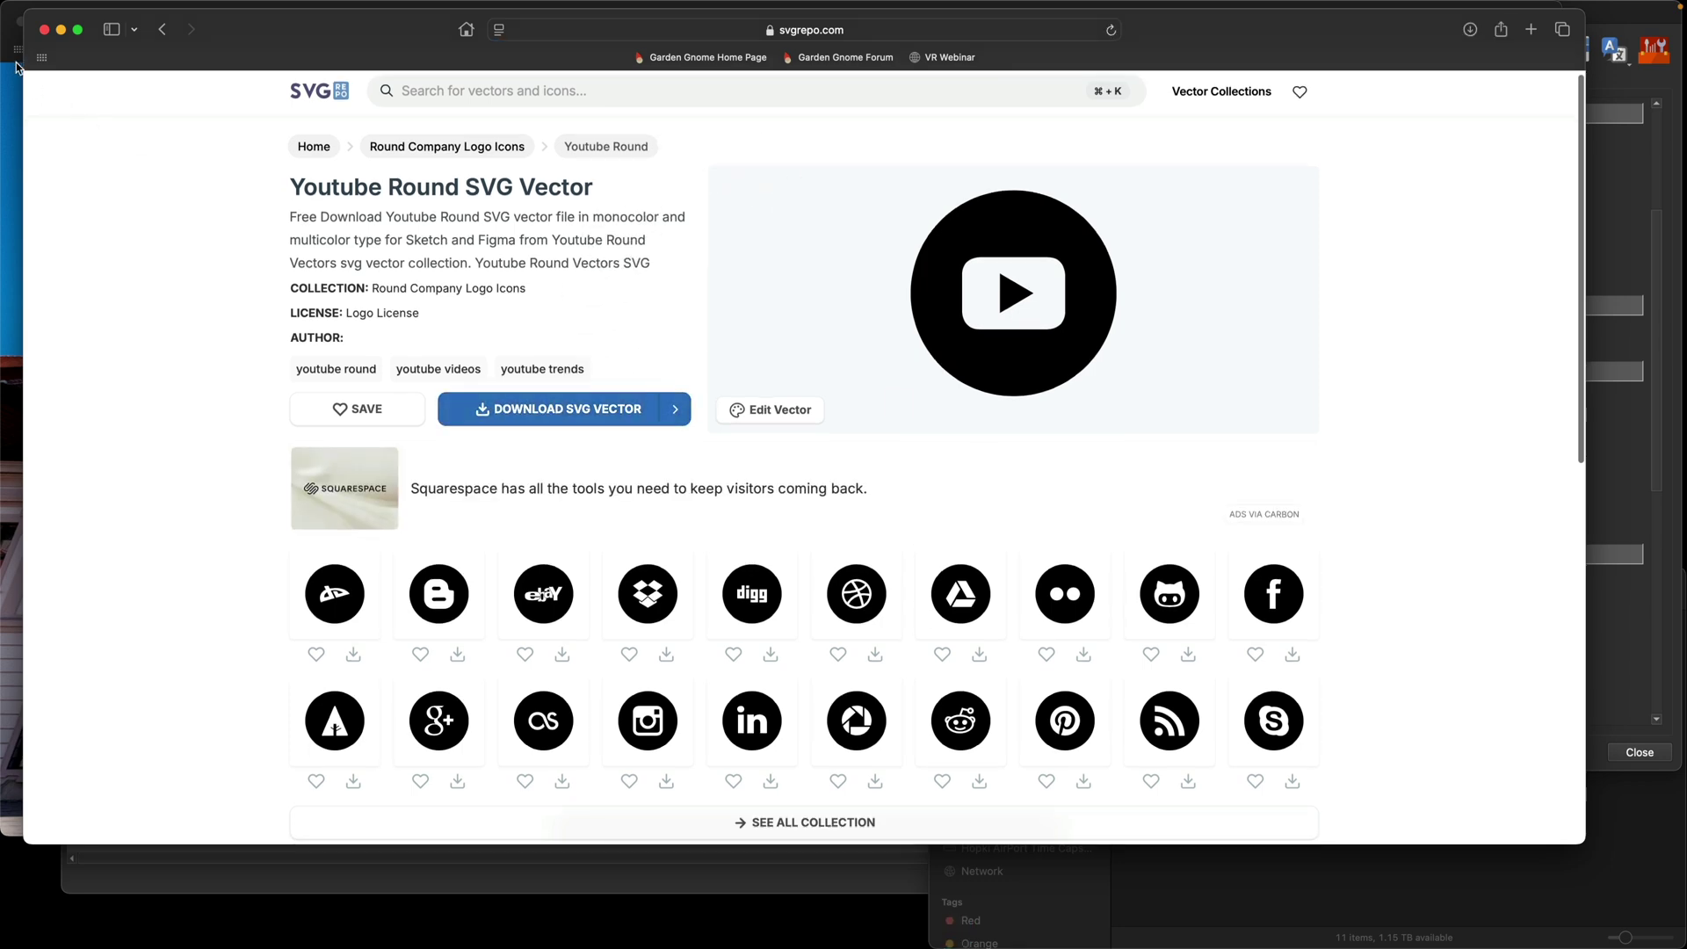
click(43, 29)
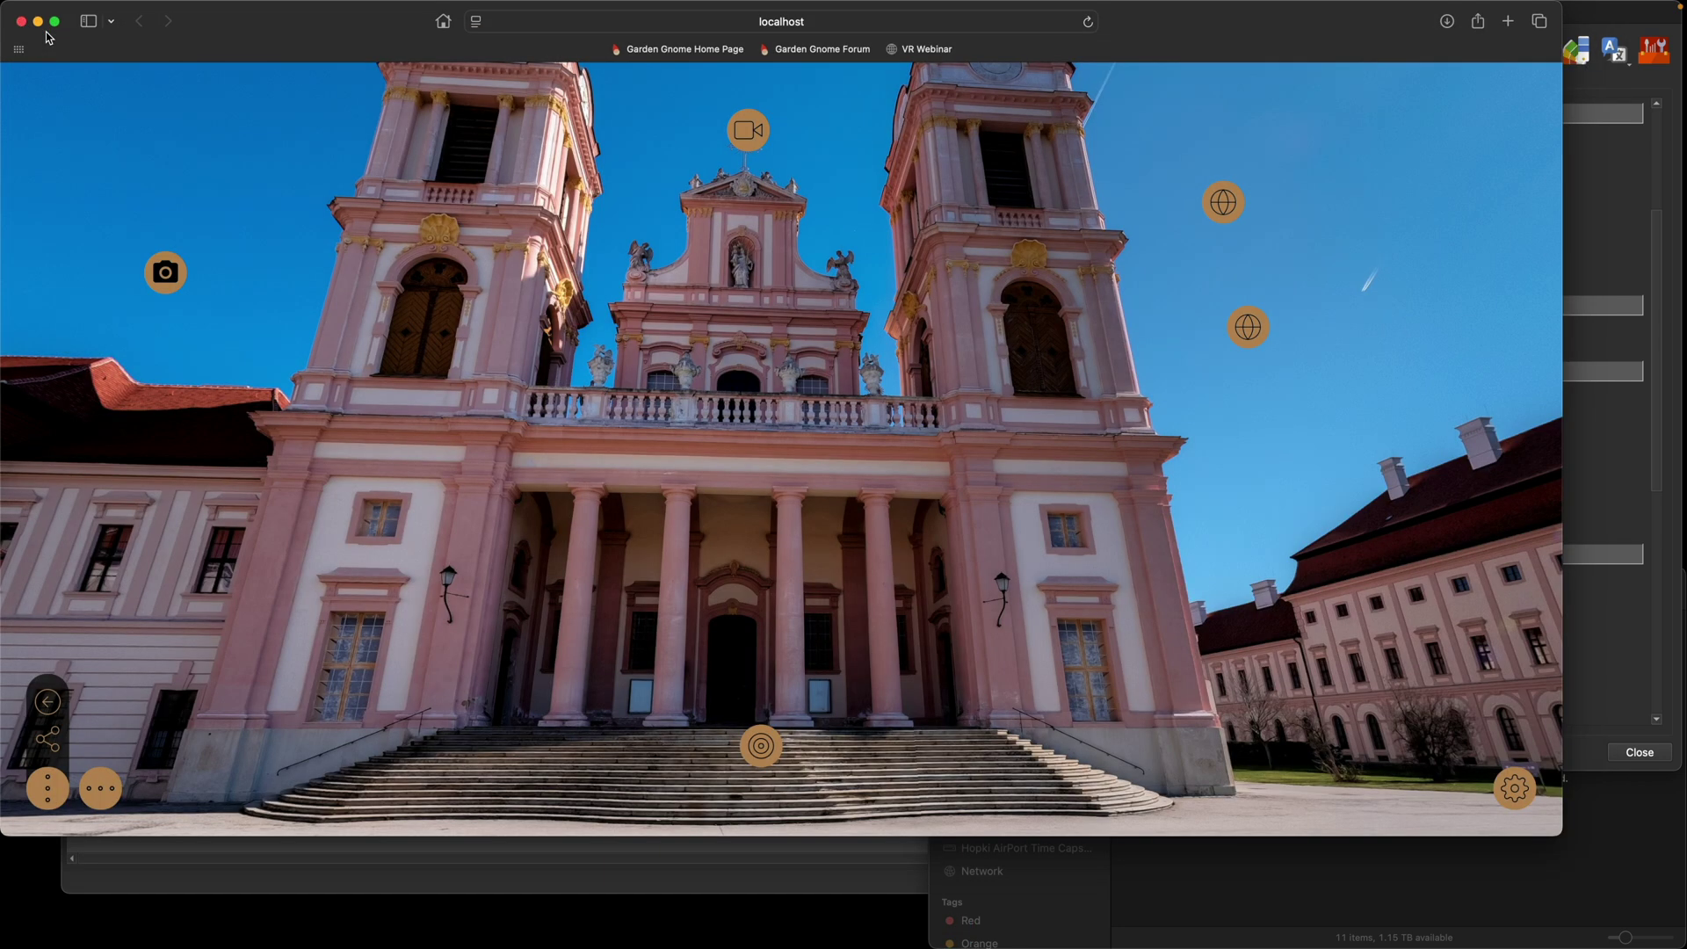
Move the two panorama SVGs and the youtube-round SVG from Downloads into the "Changing the Icons in Built in Skins" folder and close Downloads
click(1309, 914)
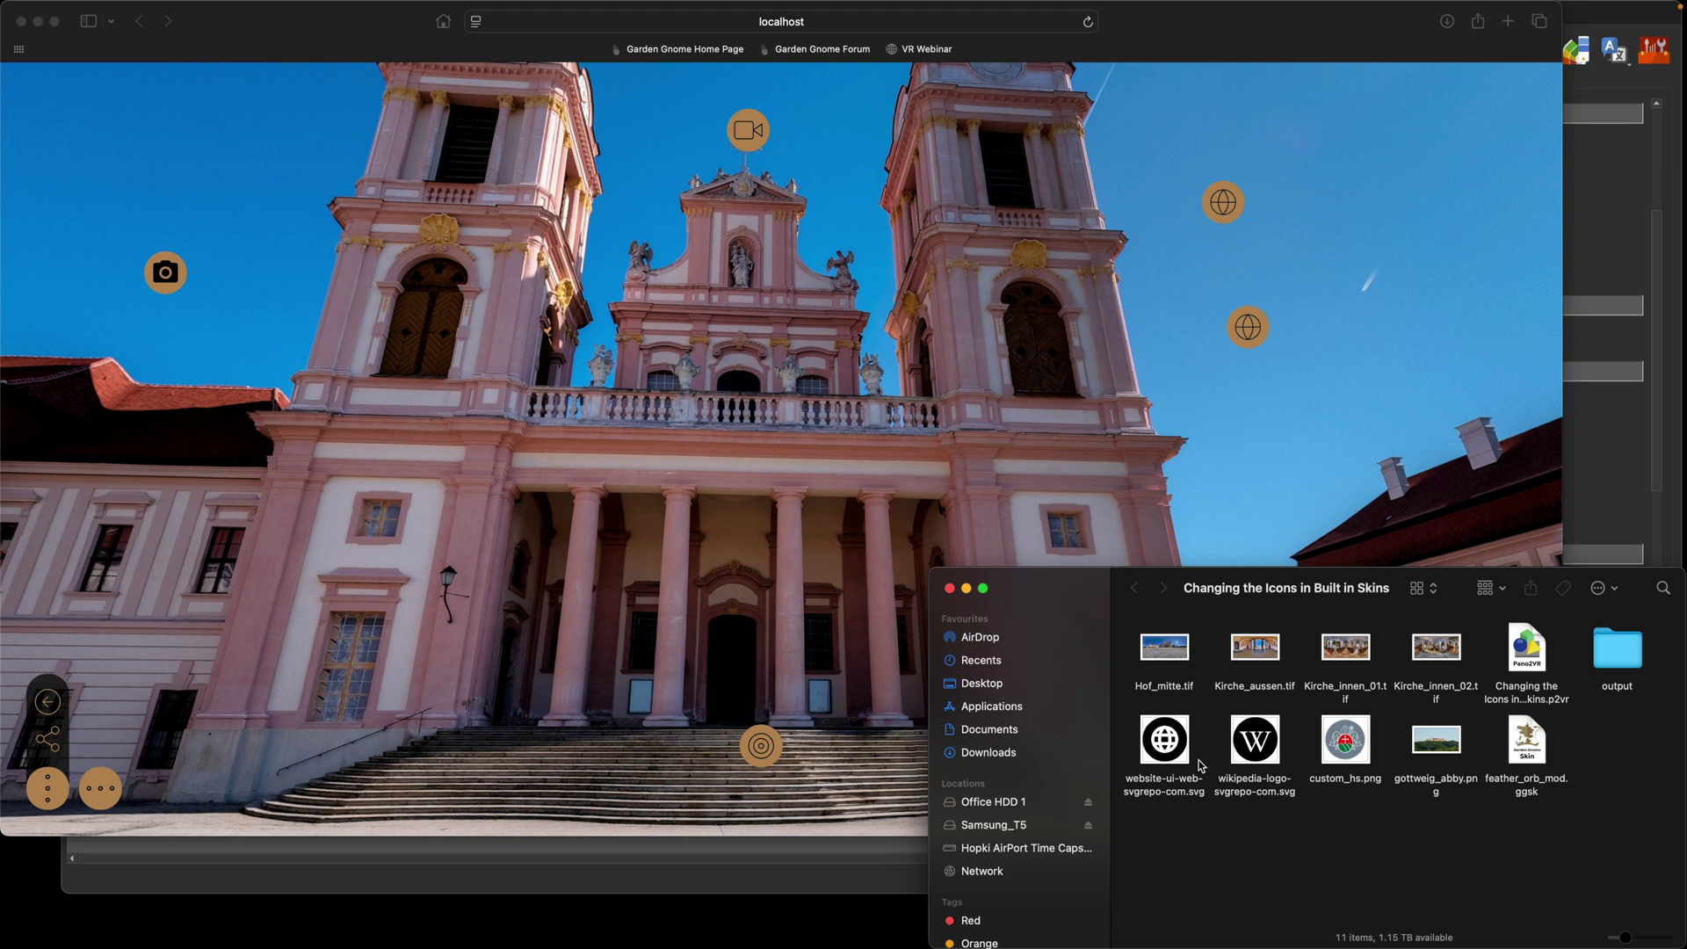
mouse_move(890, 924)
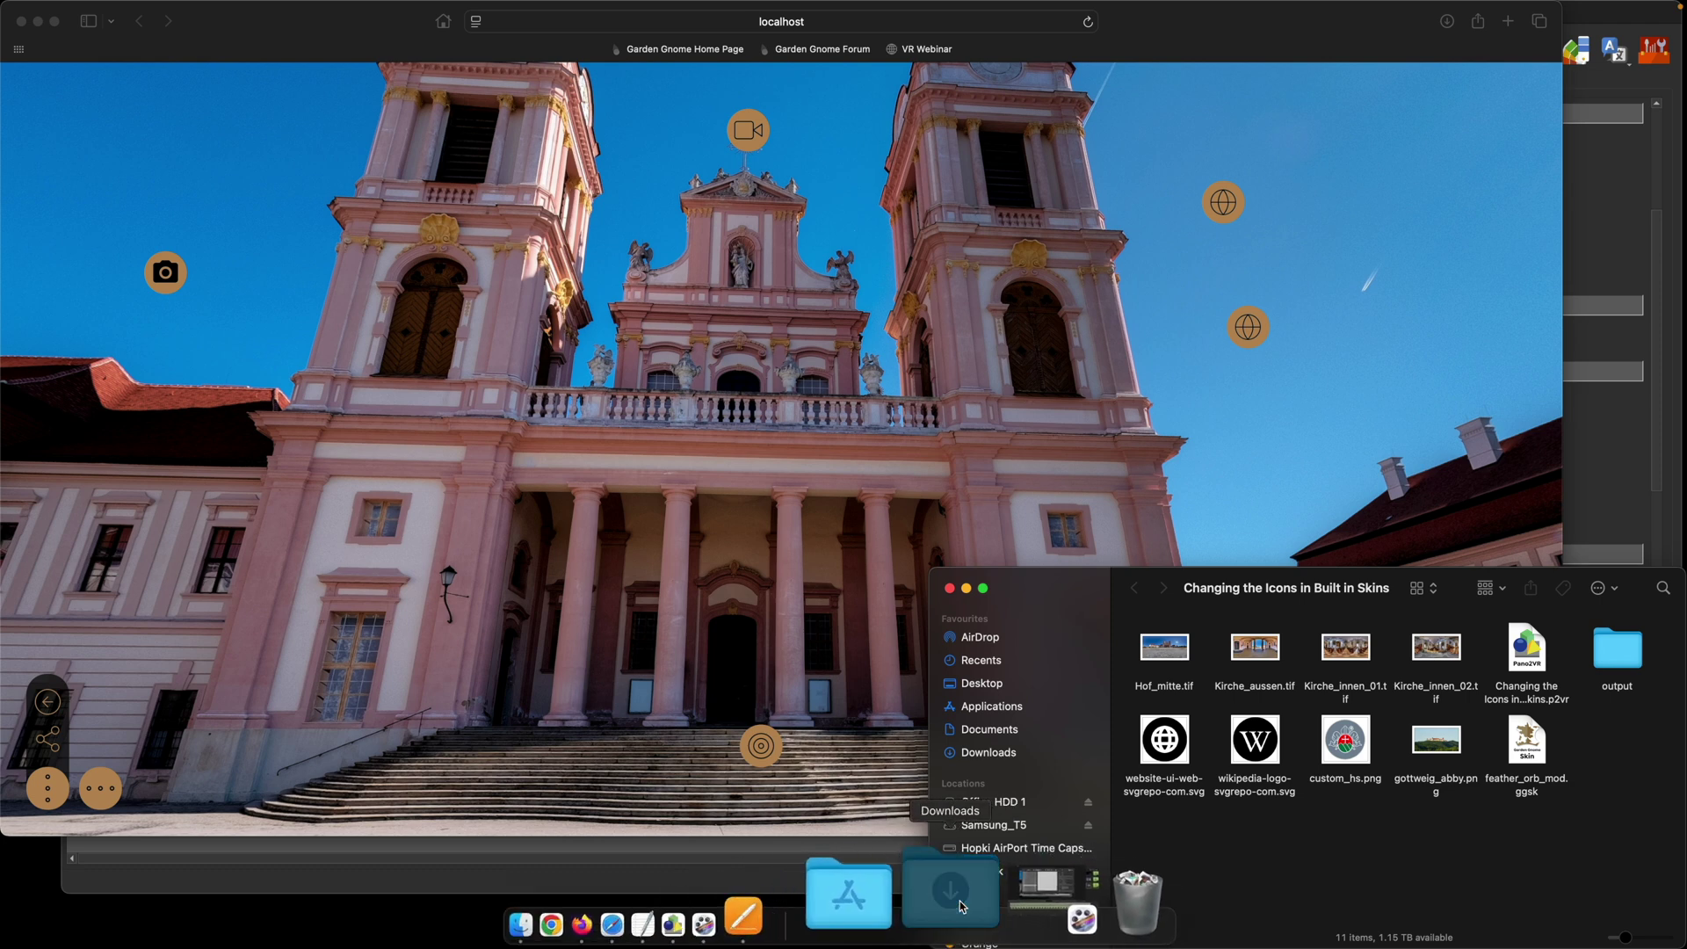
click(960, 906)
click(1002, 749)
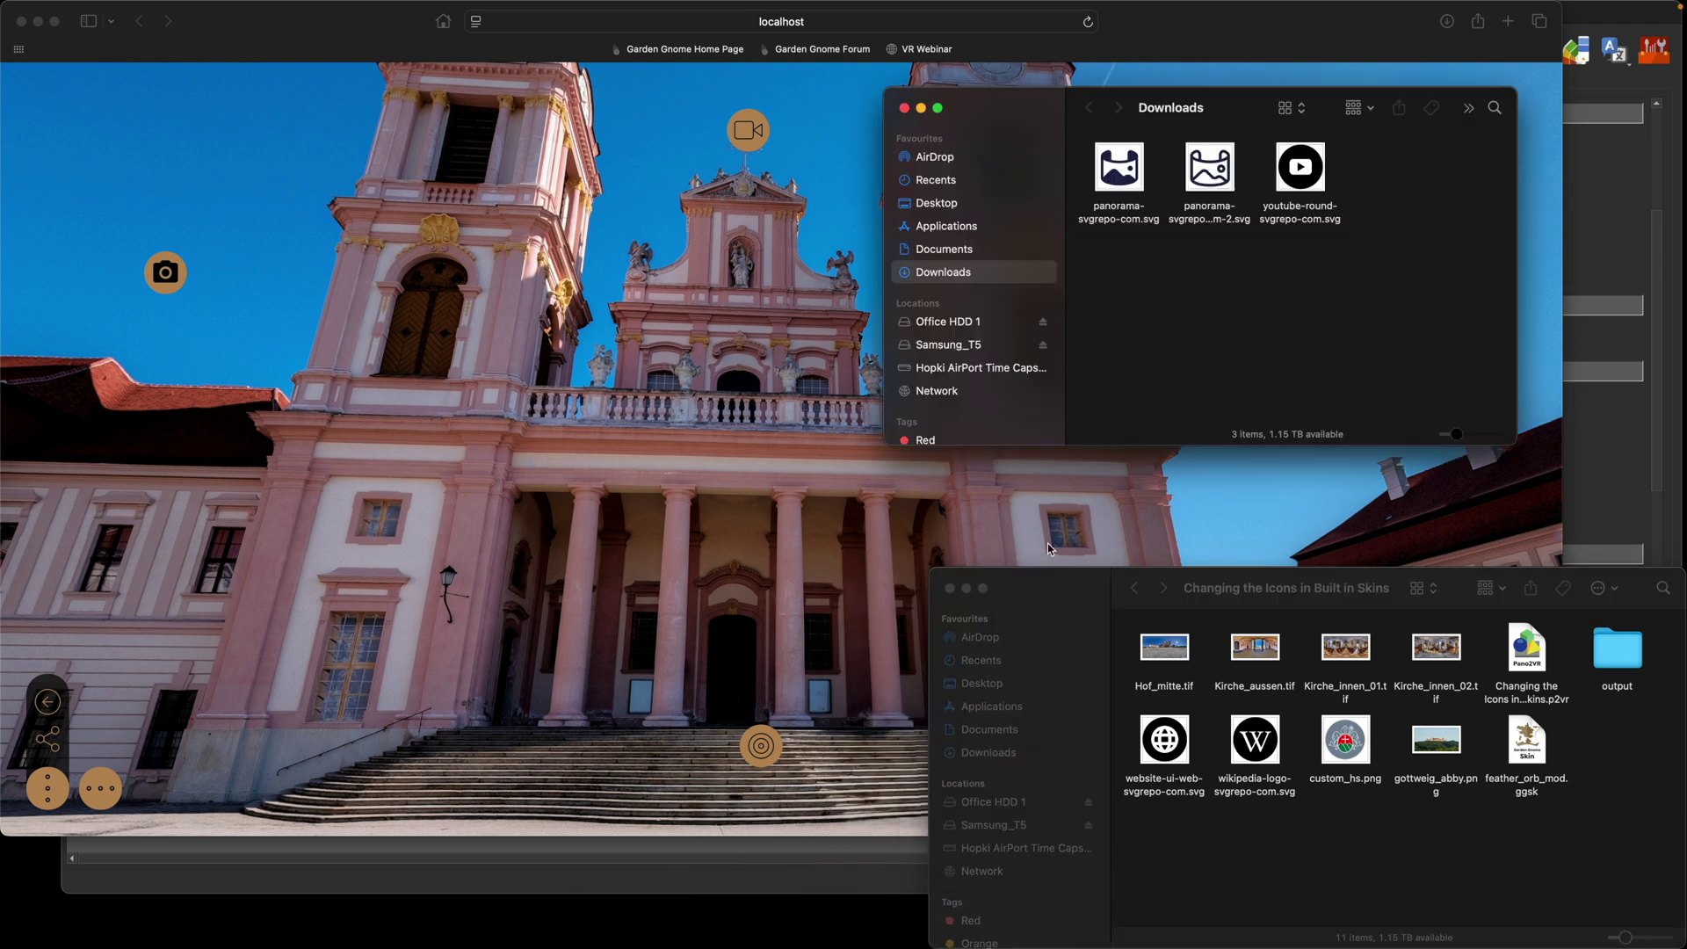
drag(1125, 254, 1376, 850)
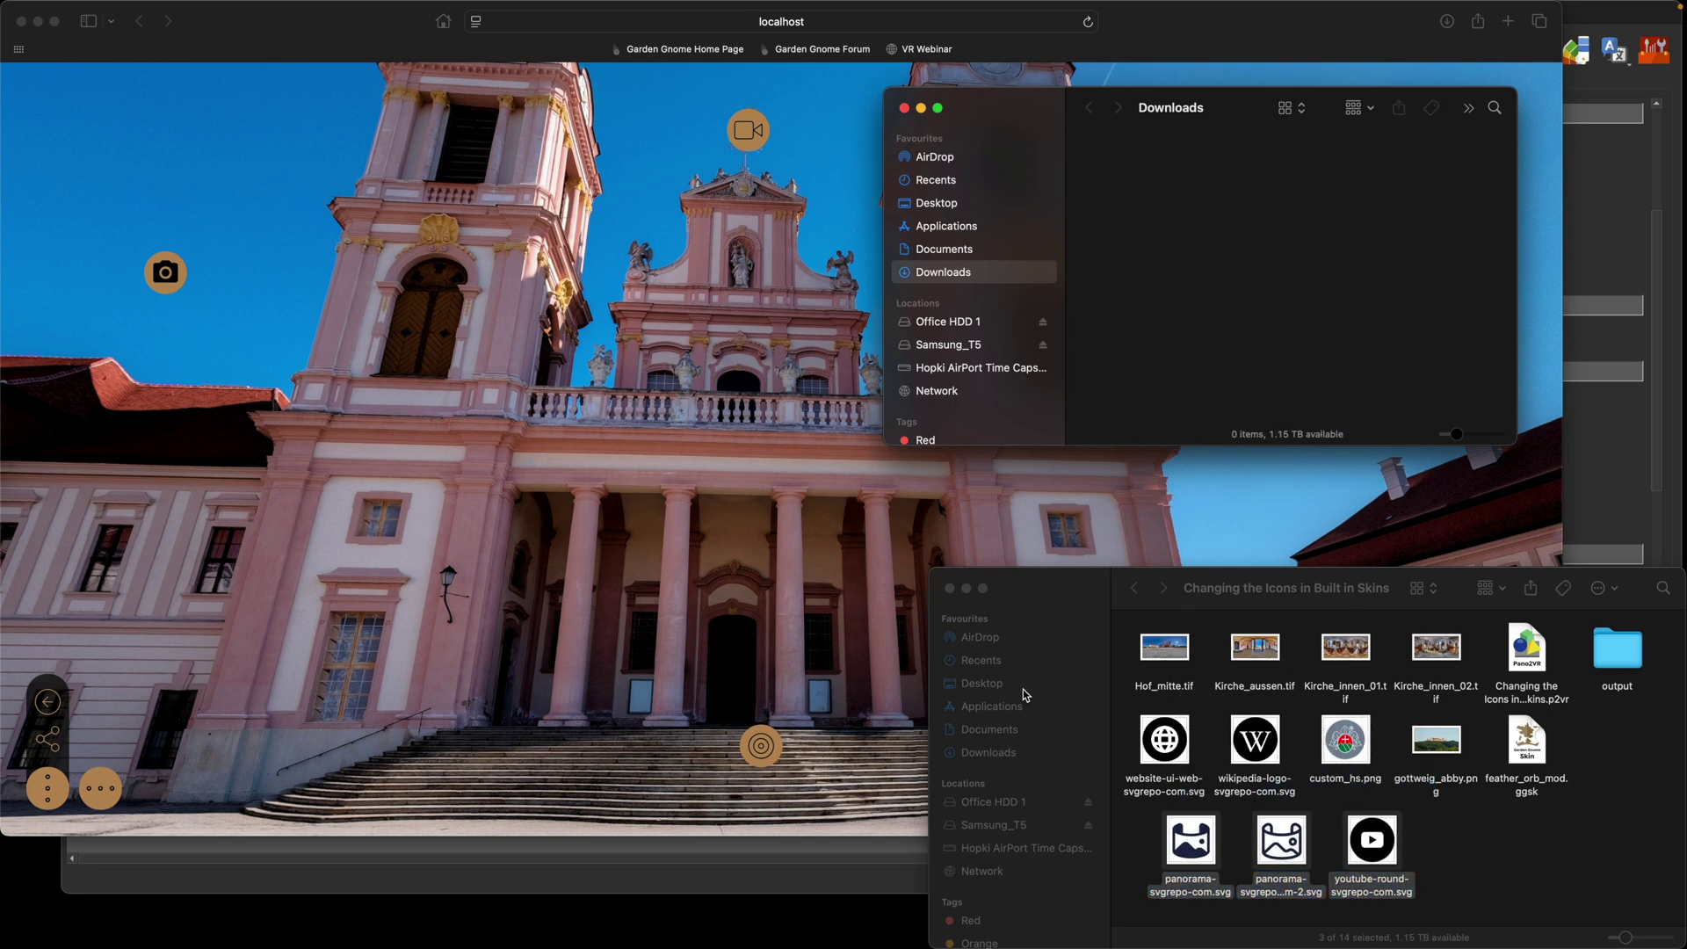
click(904, 109)
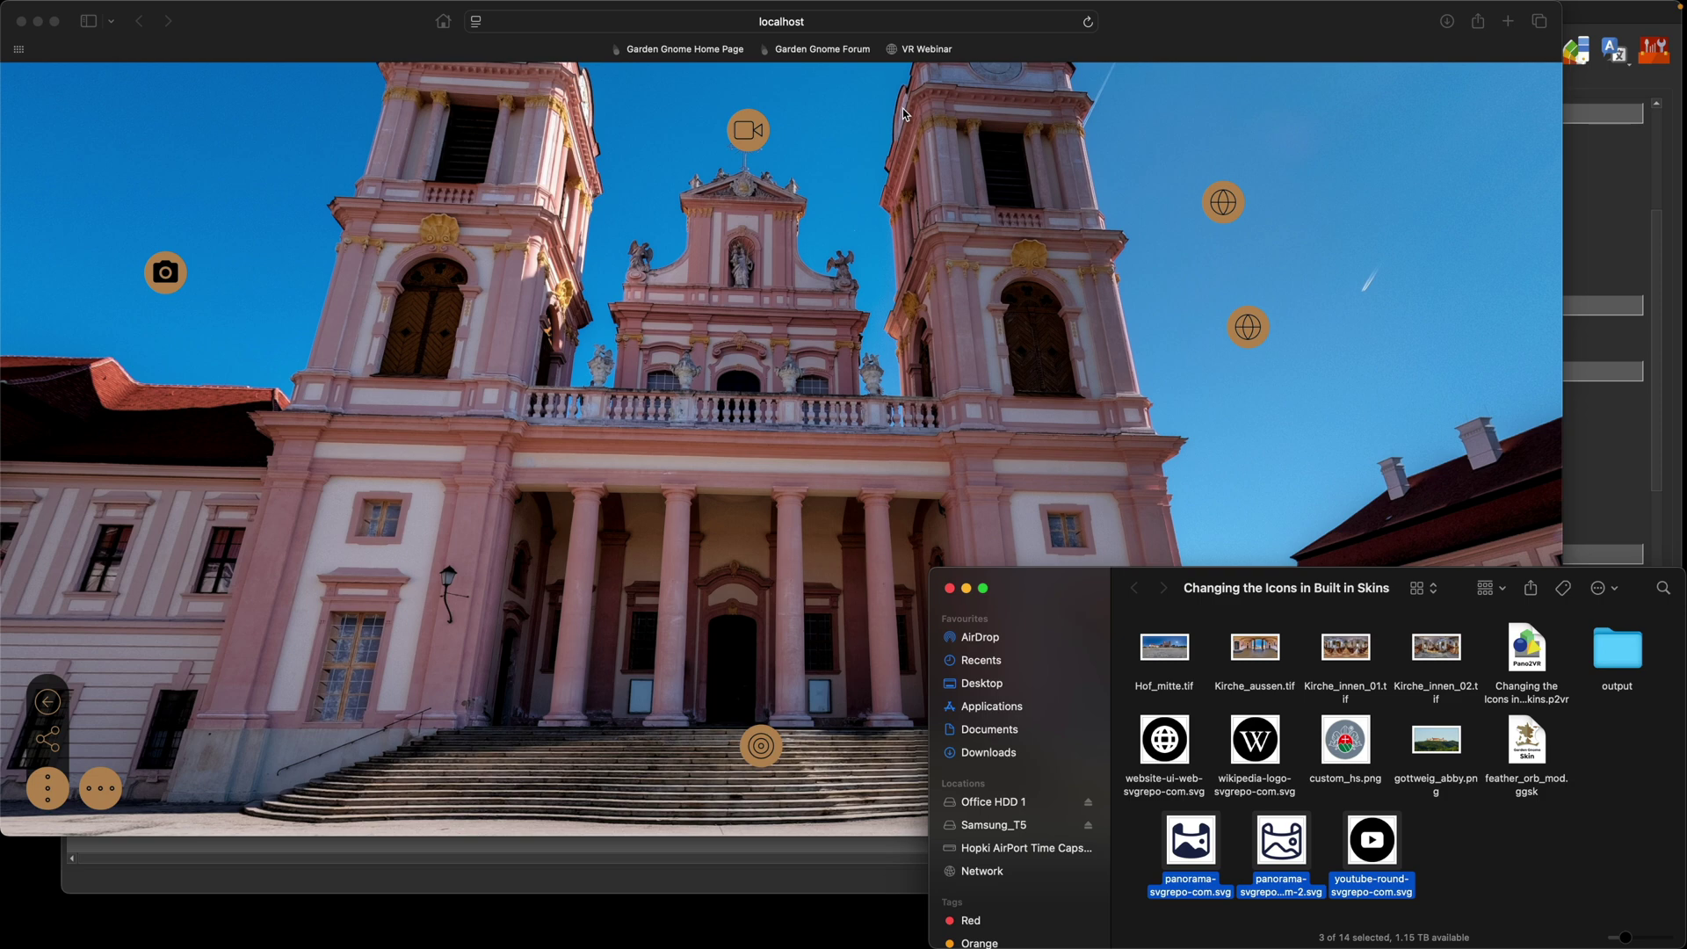
Check the Skin-ID of the video hotspot Point03 in the Pano2VR project and return to the Skin Editor
click(1623, 201)
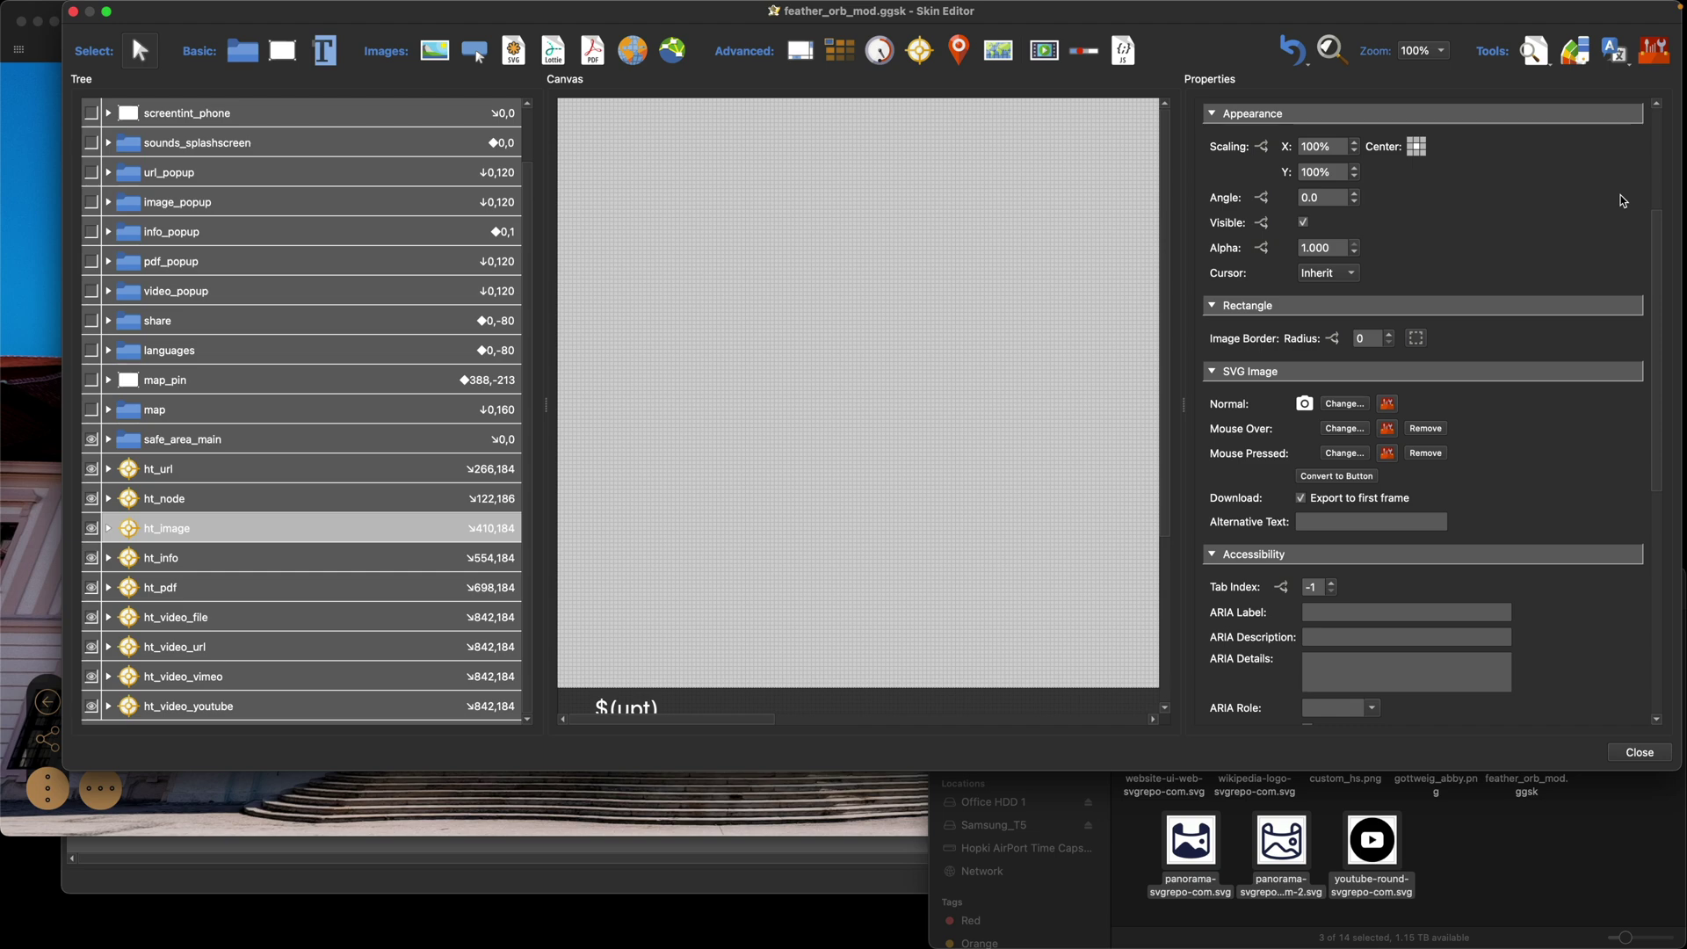
click(301, 880)
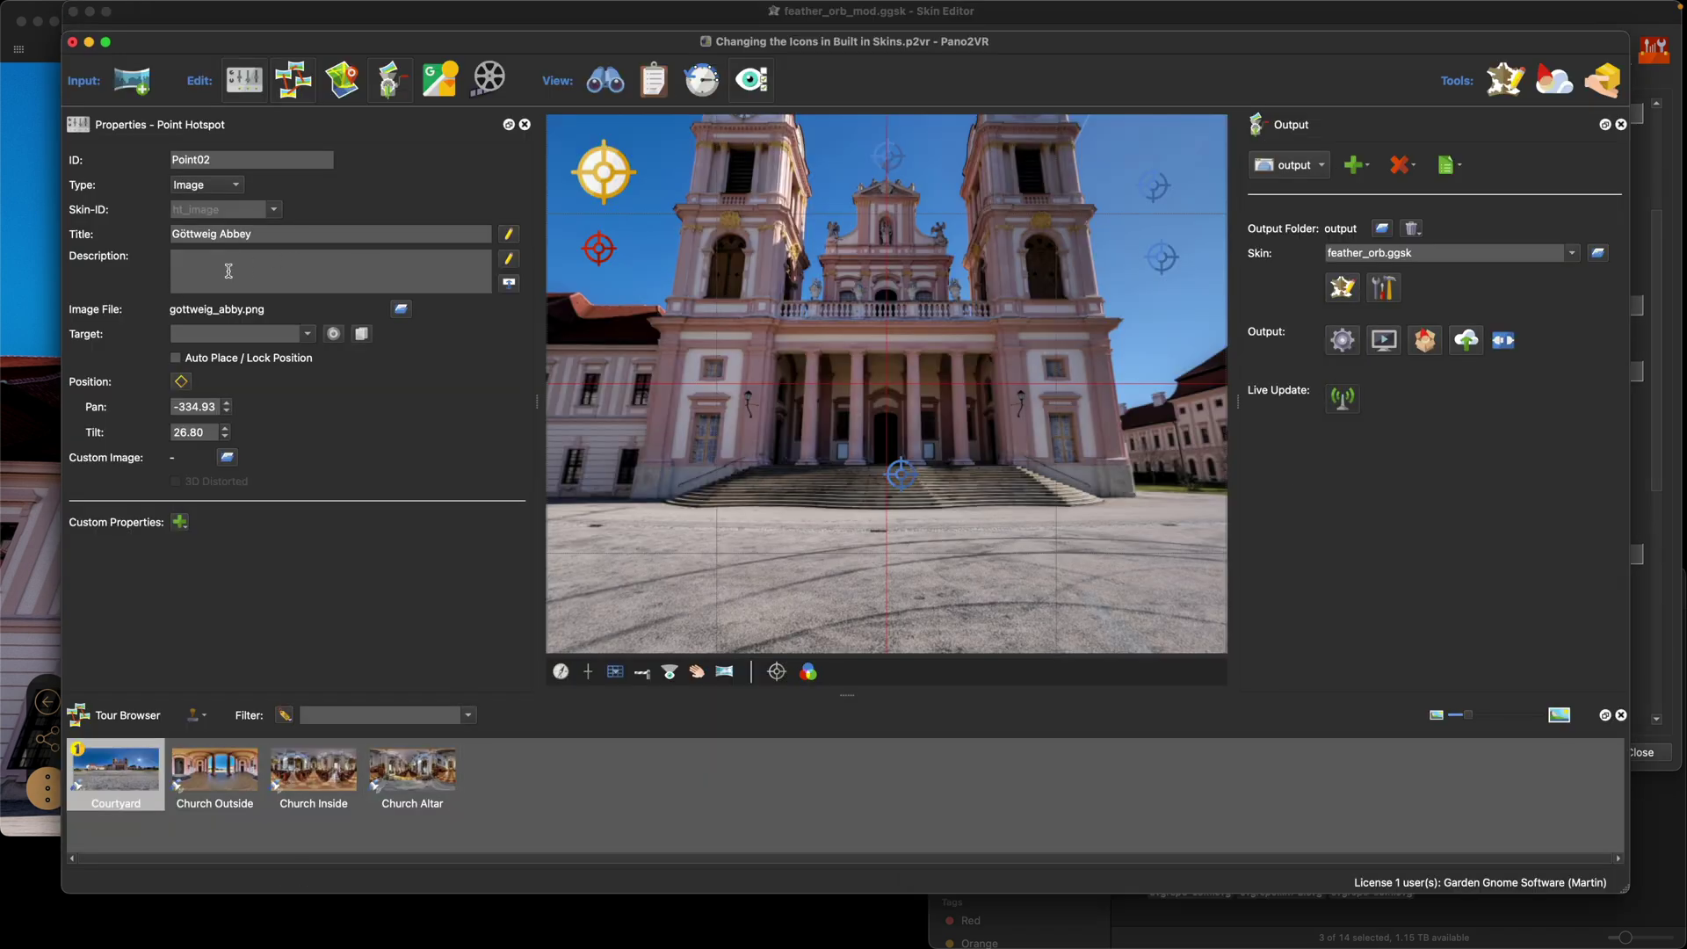
click(887, 156)
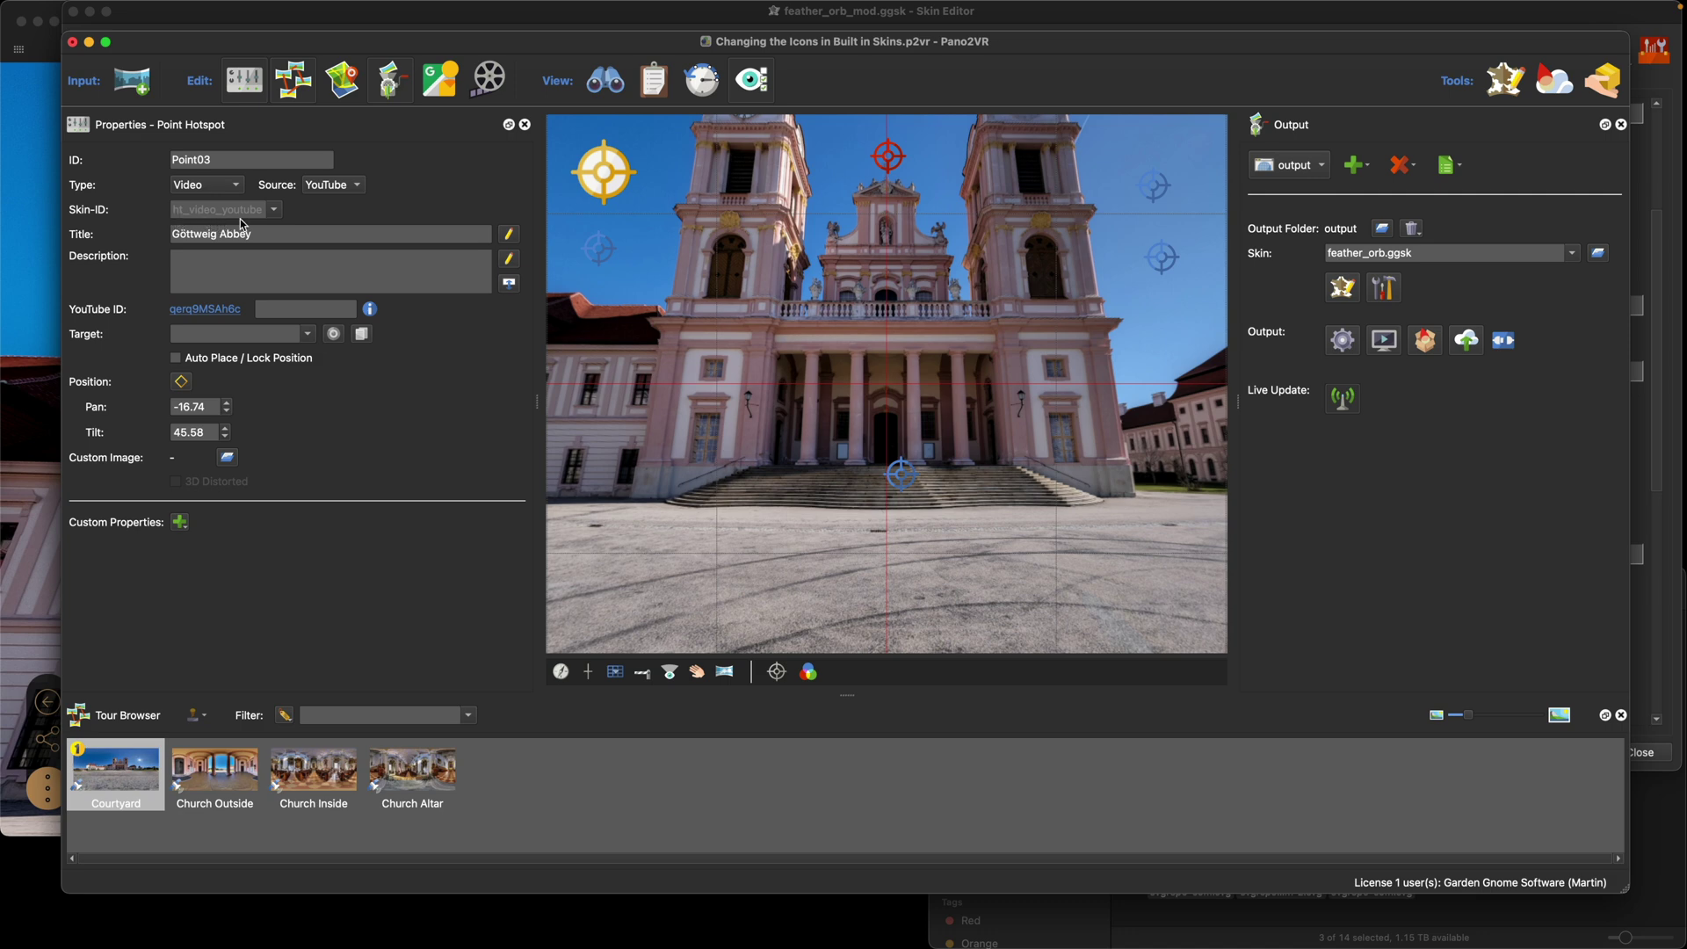
click(1639, 252)
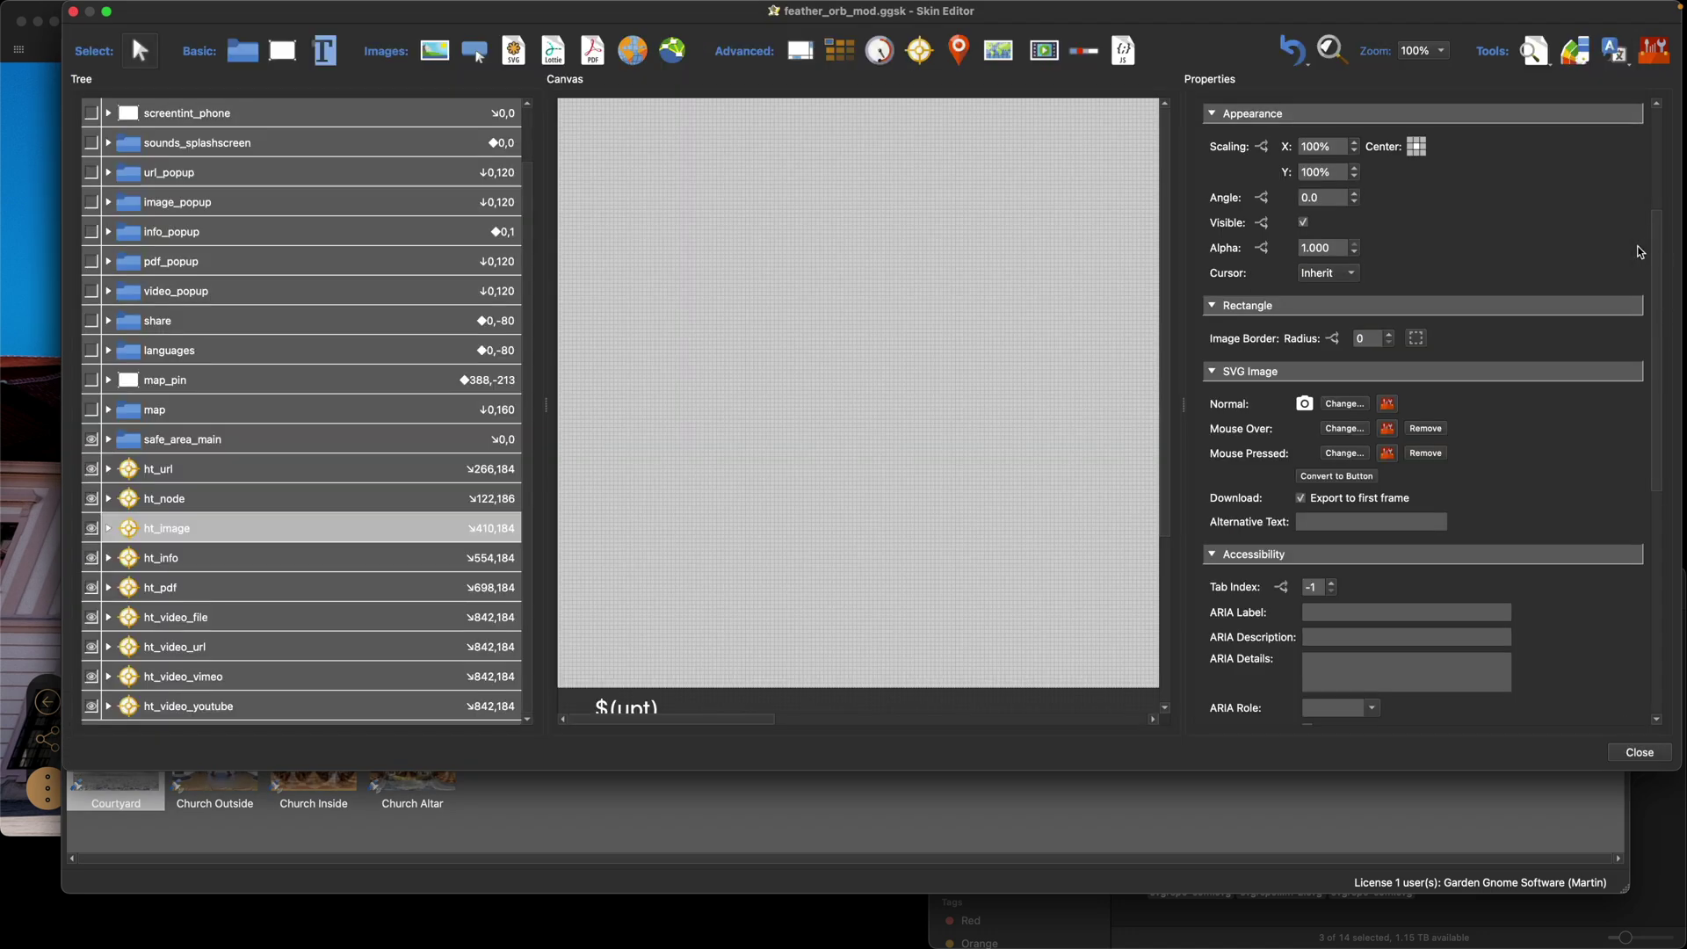
Expand ht_video_youtube in the skin tree down to the elements inside ht_video_youtube_bg
click(109, 708)
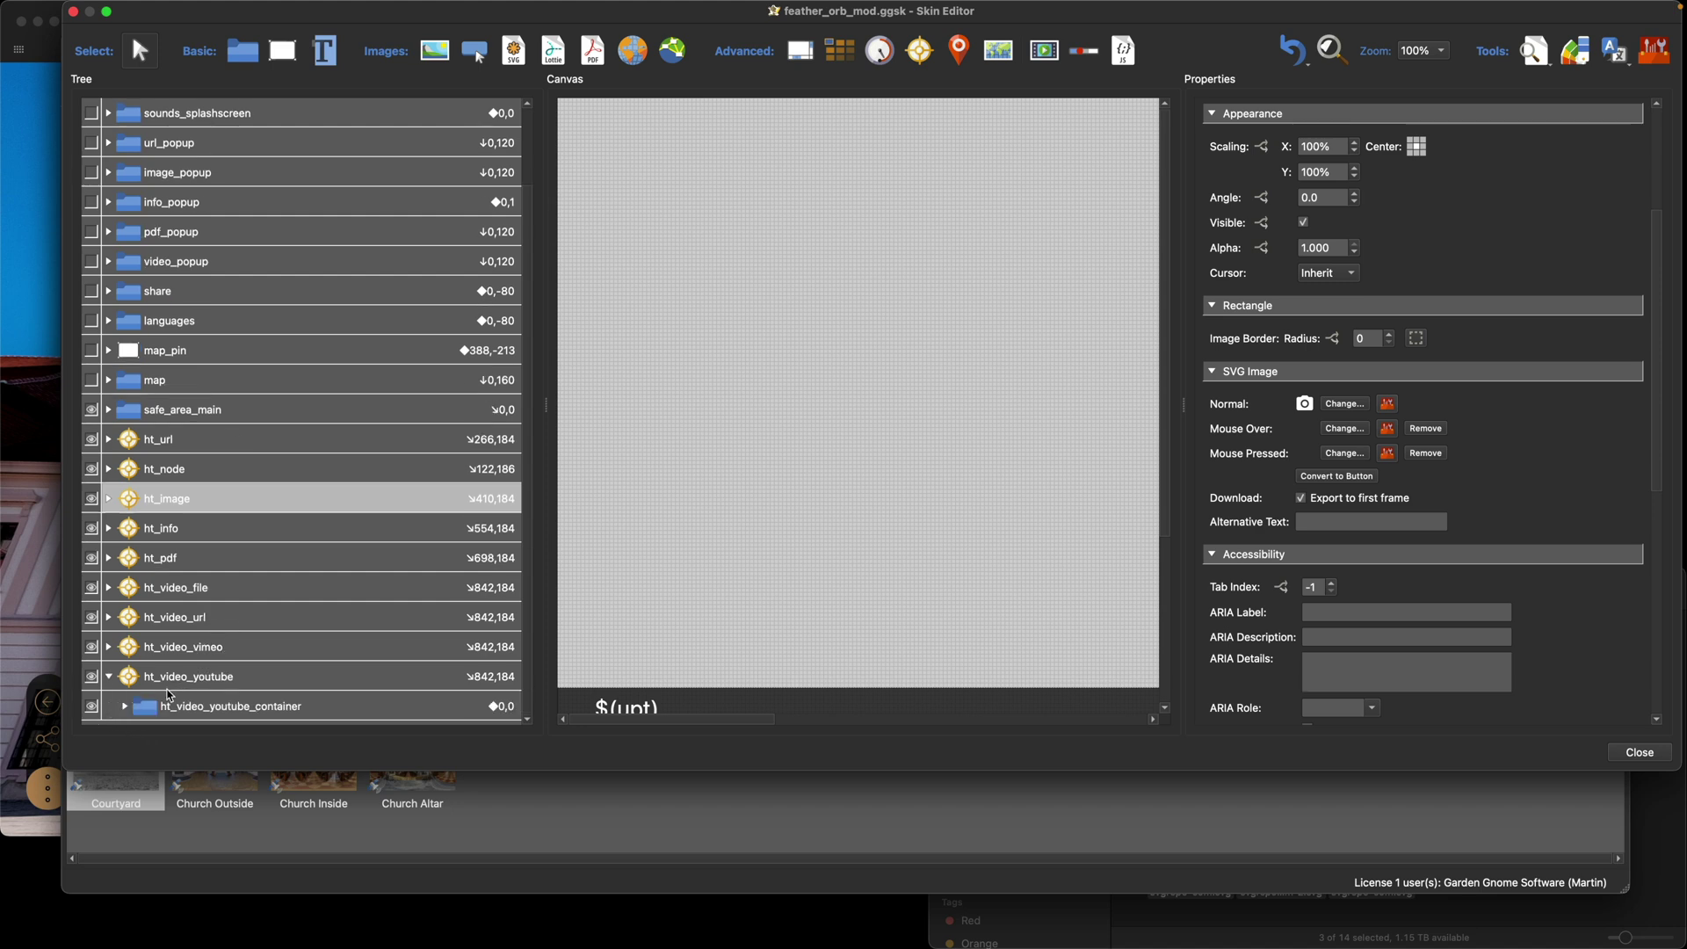
click(124, 708)
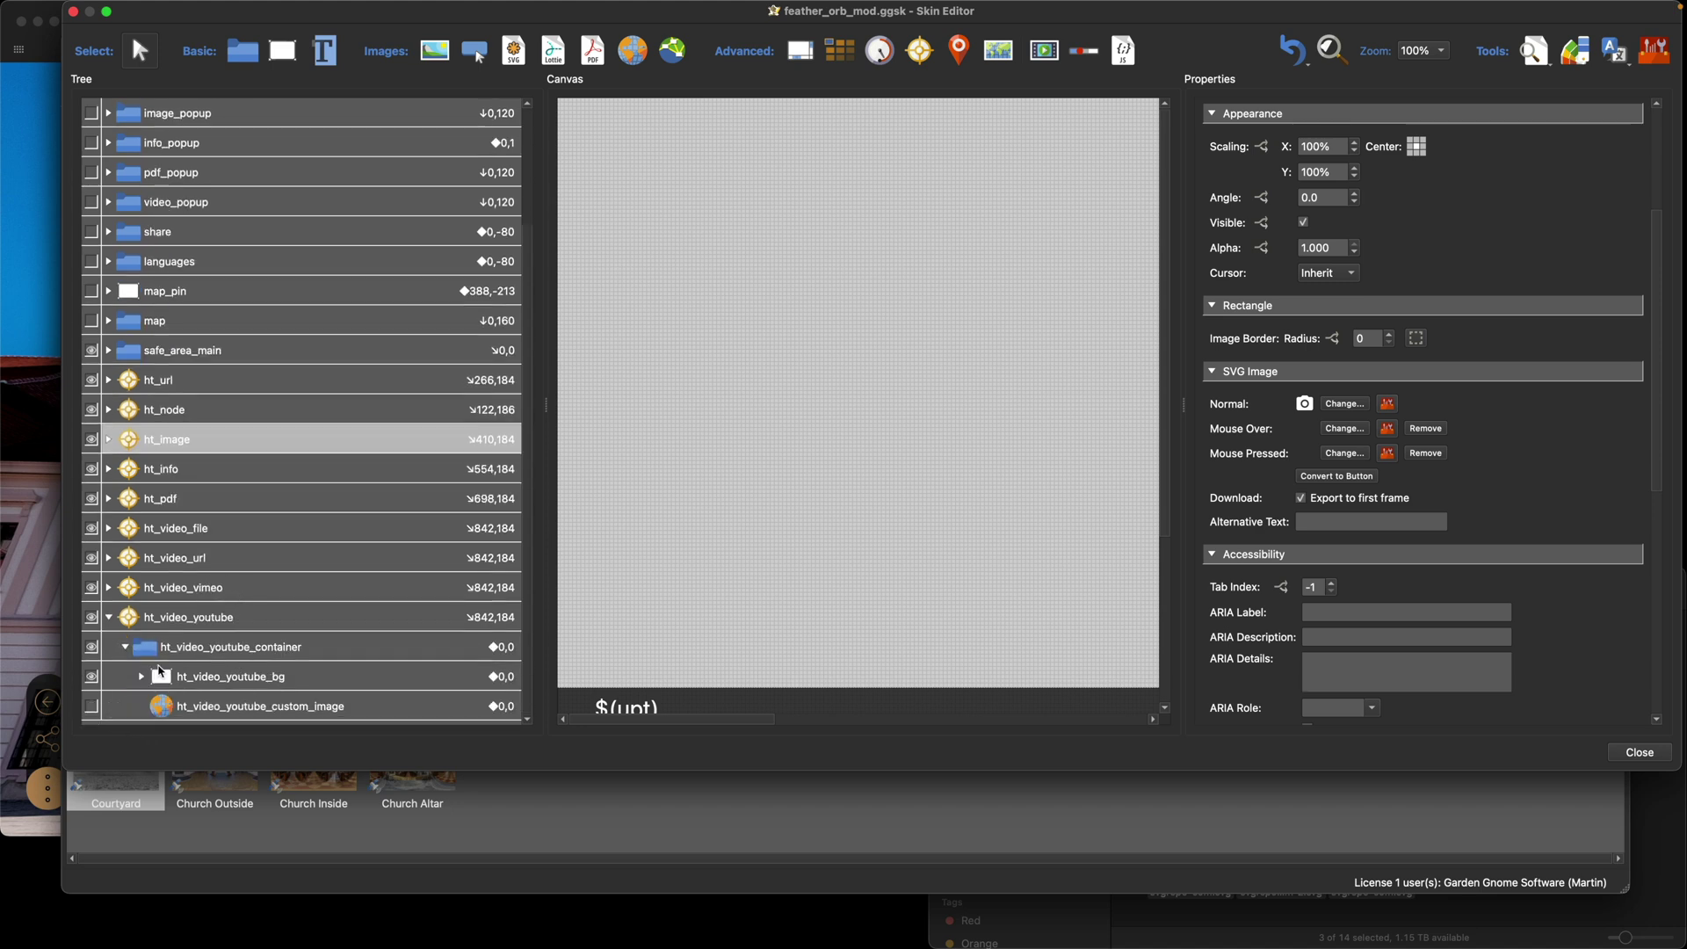
click(142, 676)
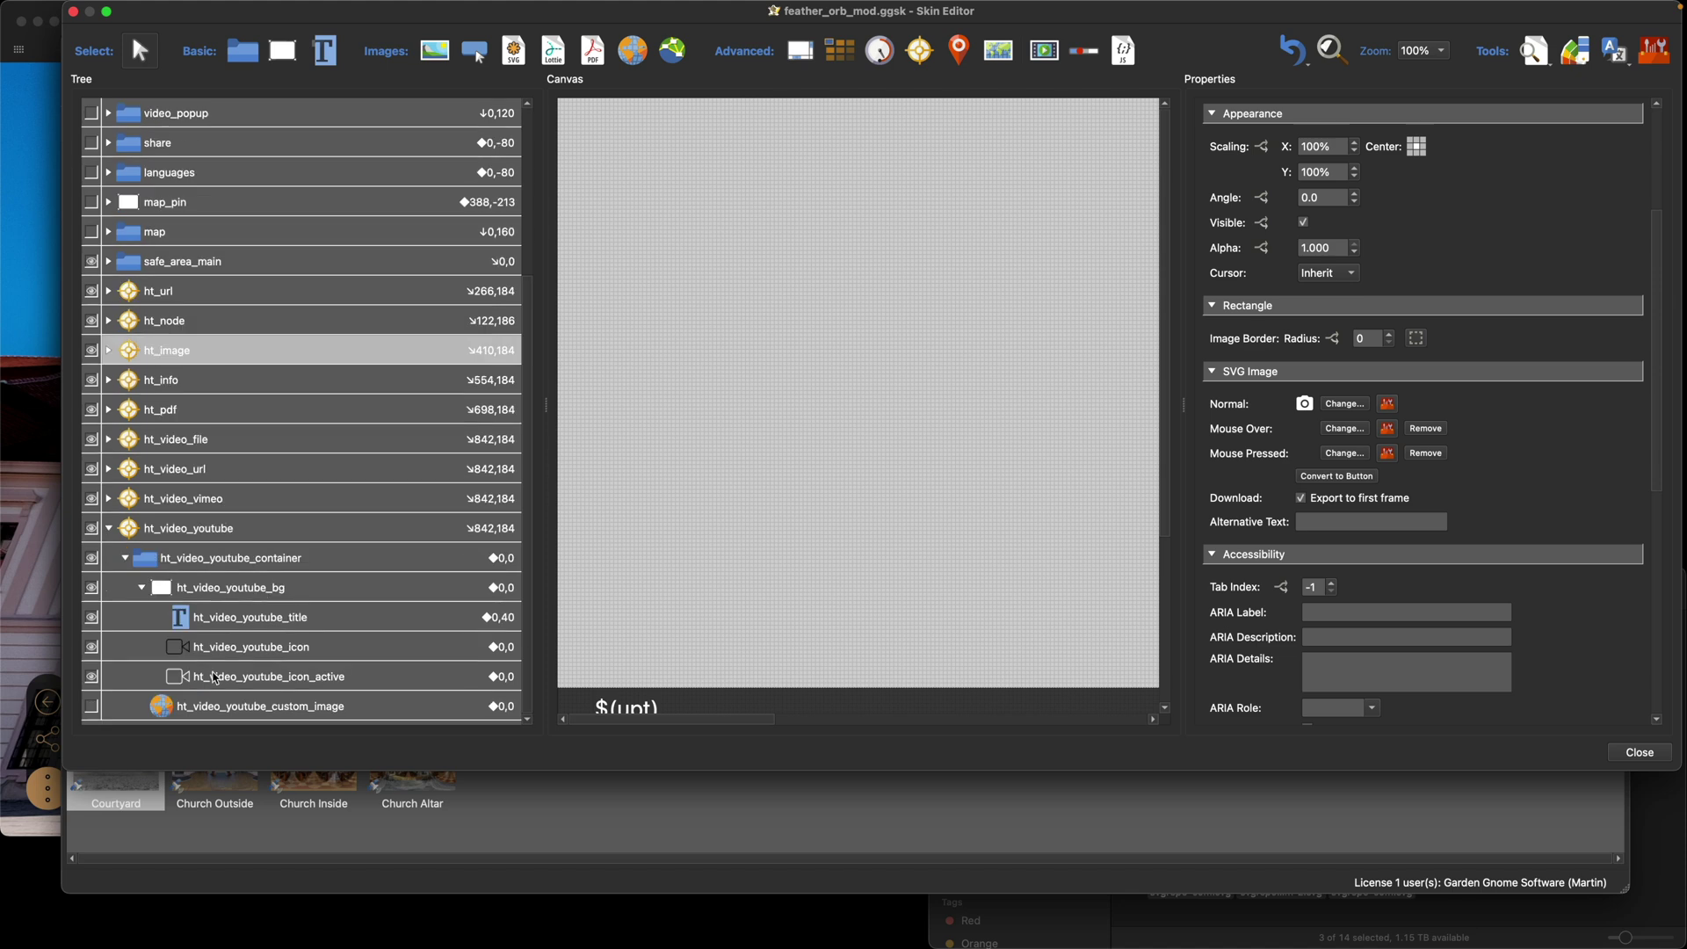
Replace the normal image of ht_video_youtube_icon with youtube-round-svgrepo-com.svg from the project folder on the Desktop
click(317, 648)
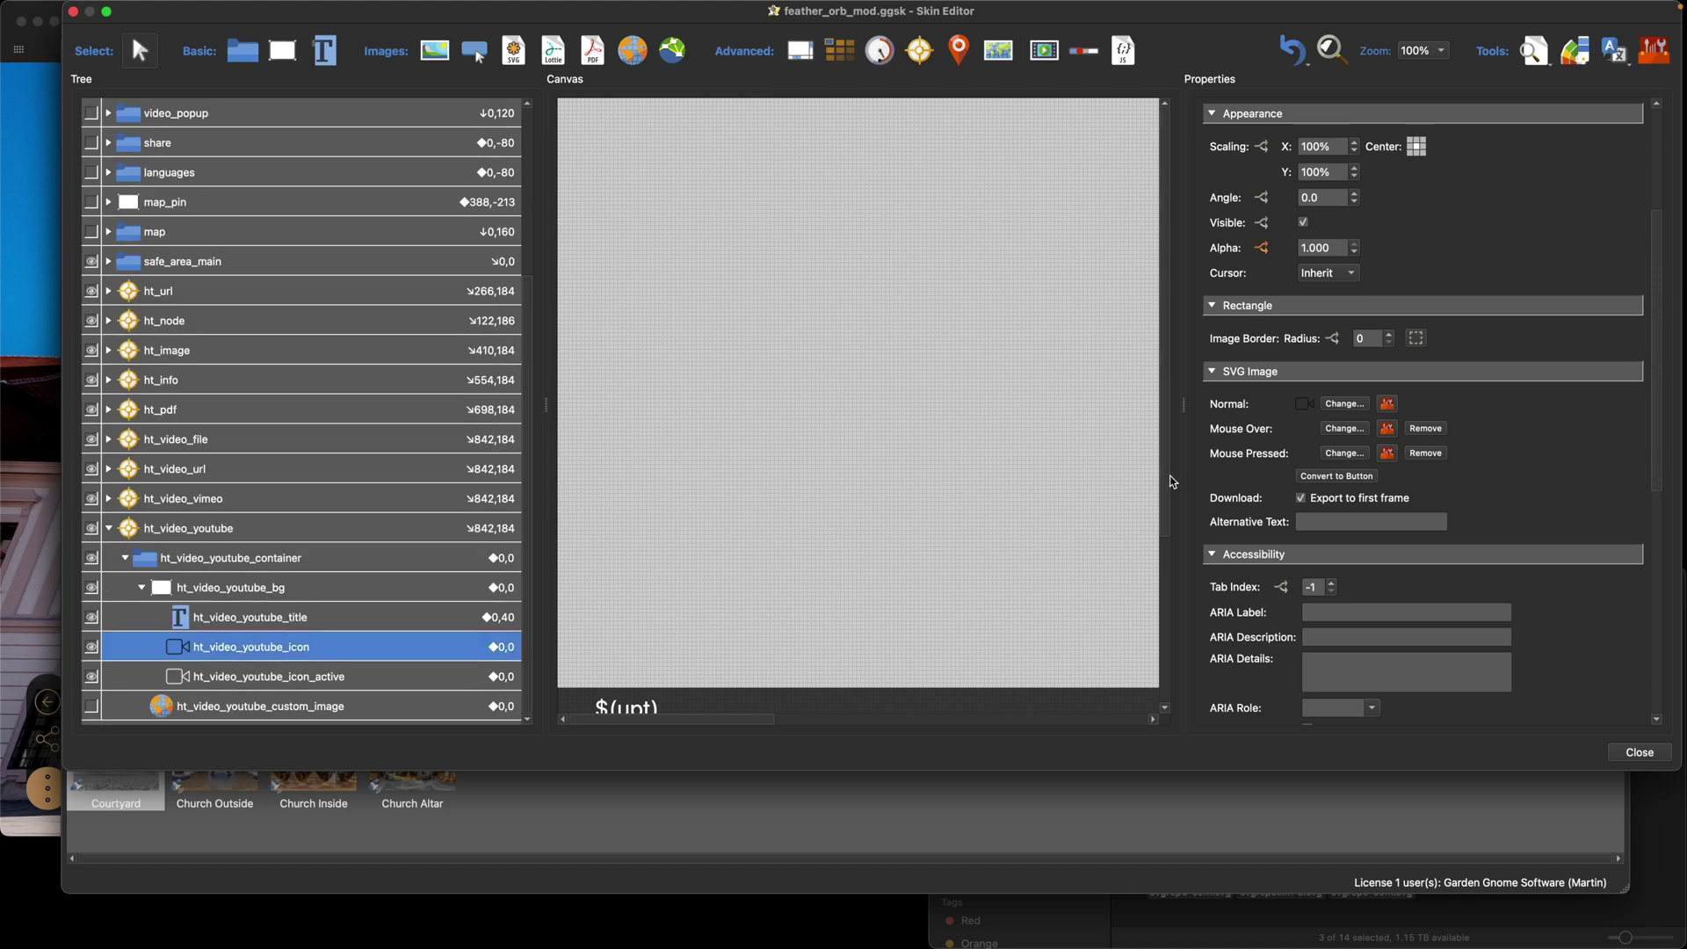
click(1341, 403)
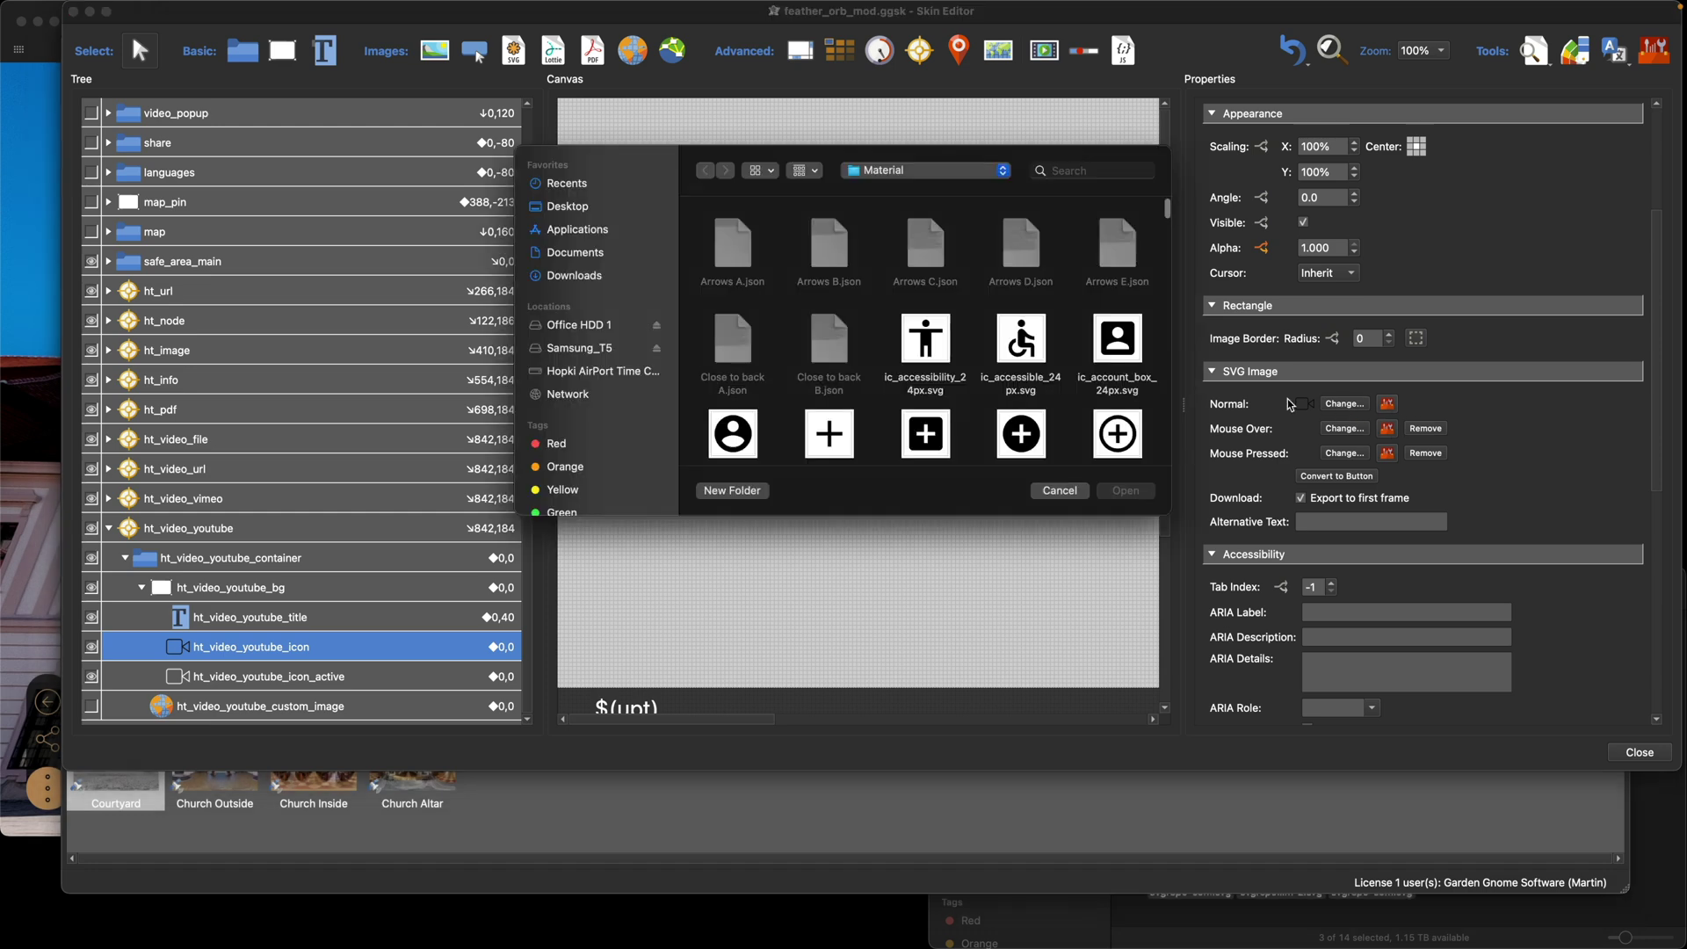
click(576, 207)
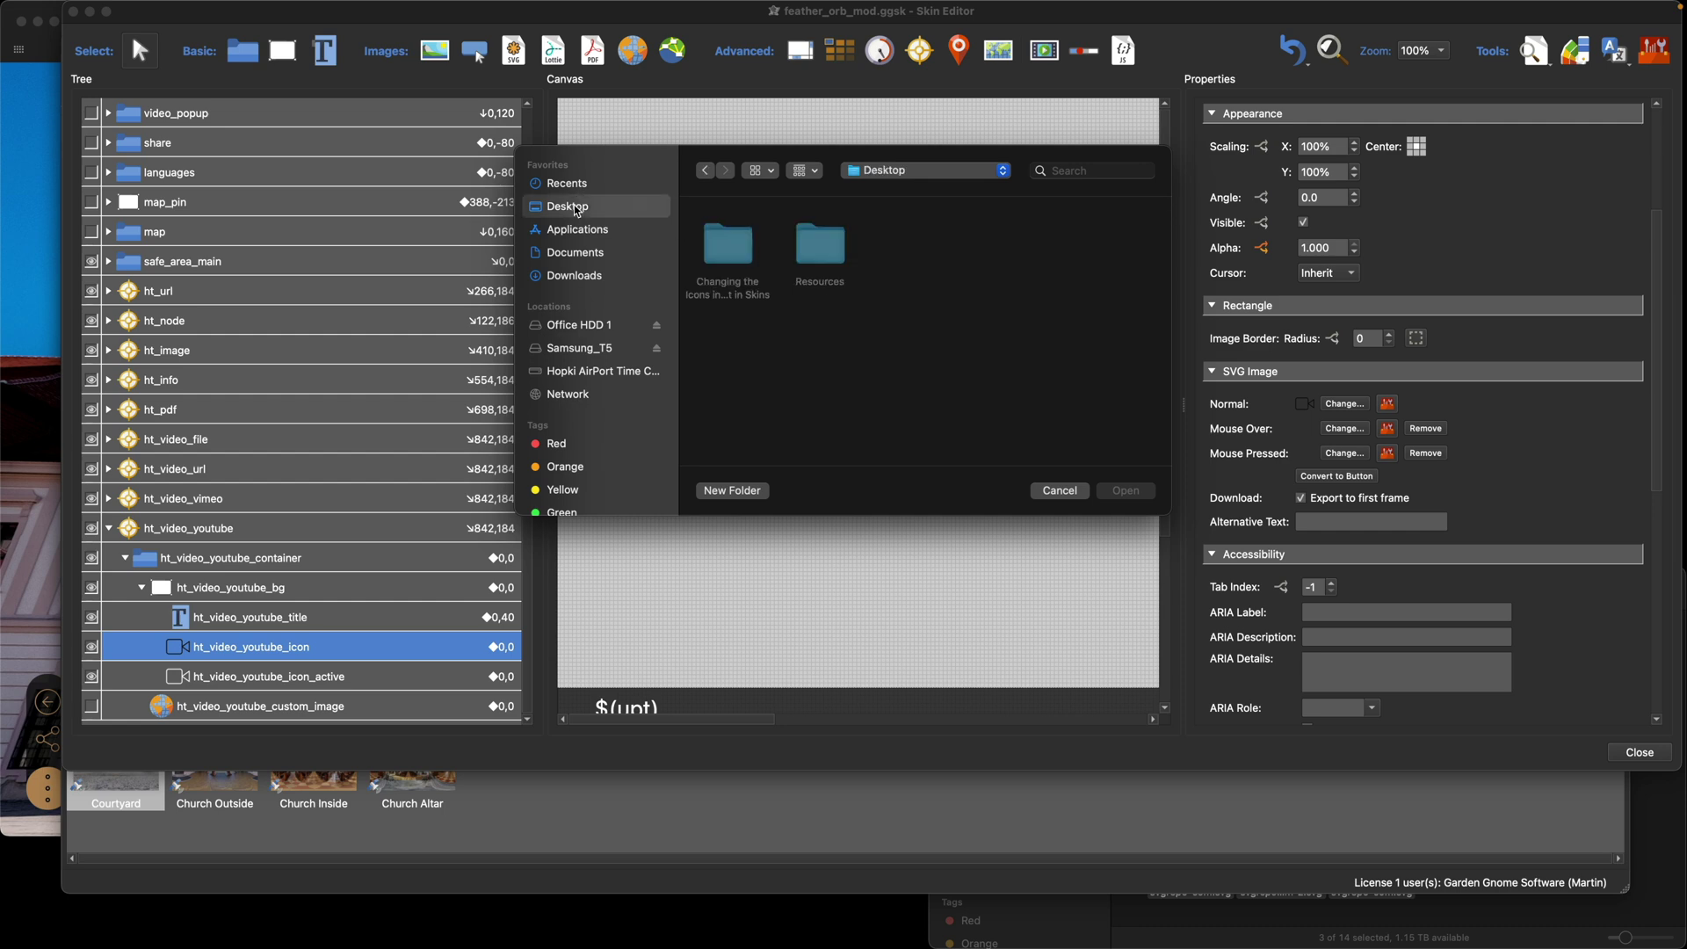
double_click(728, 248)
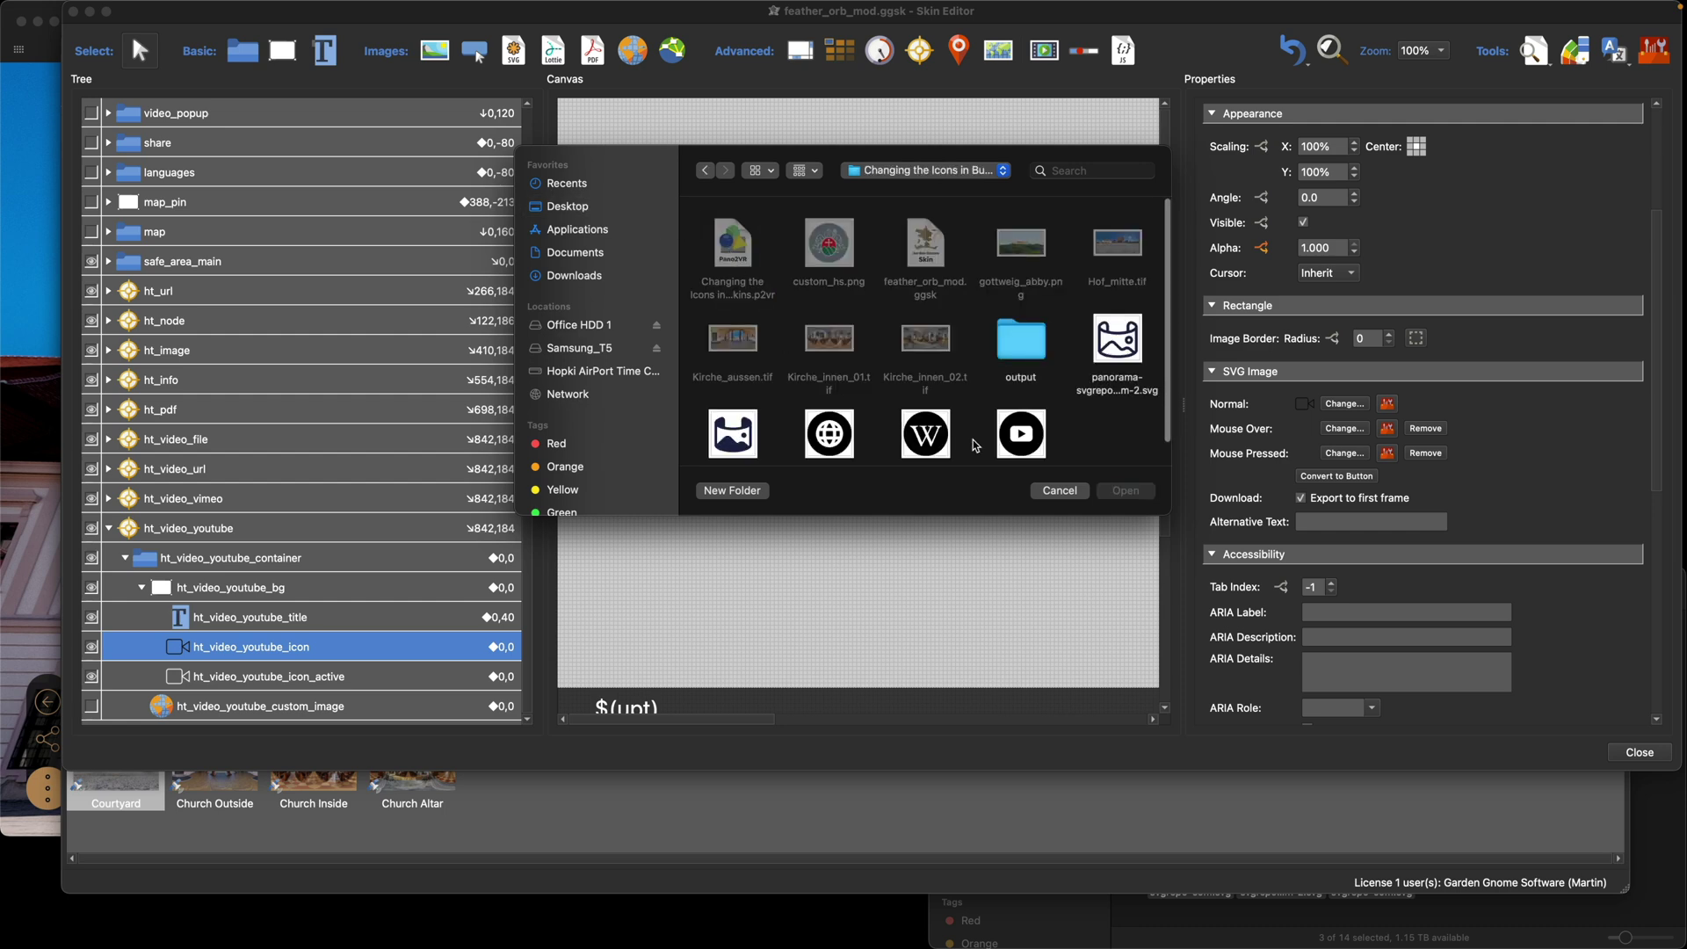
scroll(975, 434, down, 1)
click(1019, 406)
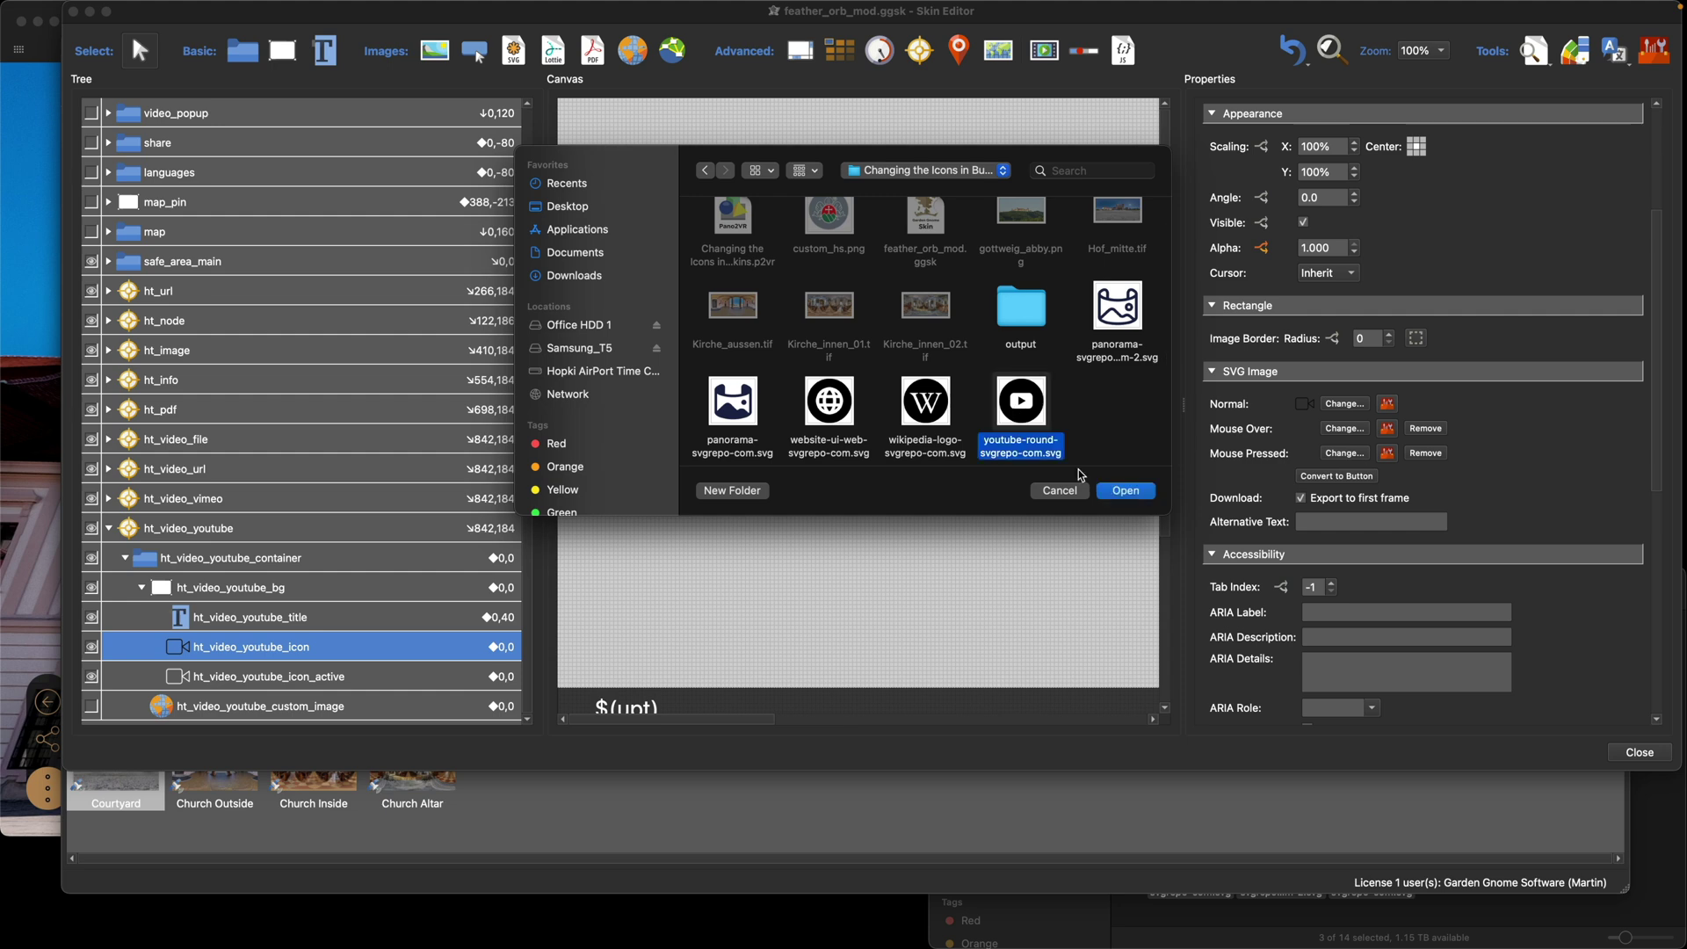
click(1111, 492)
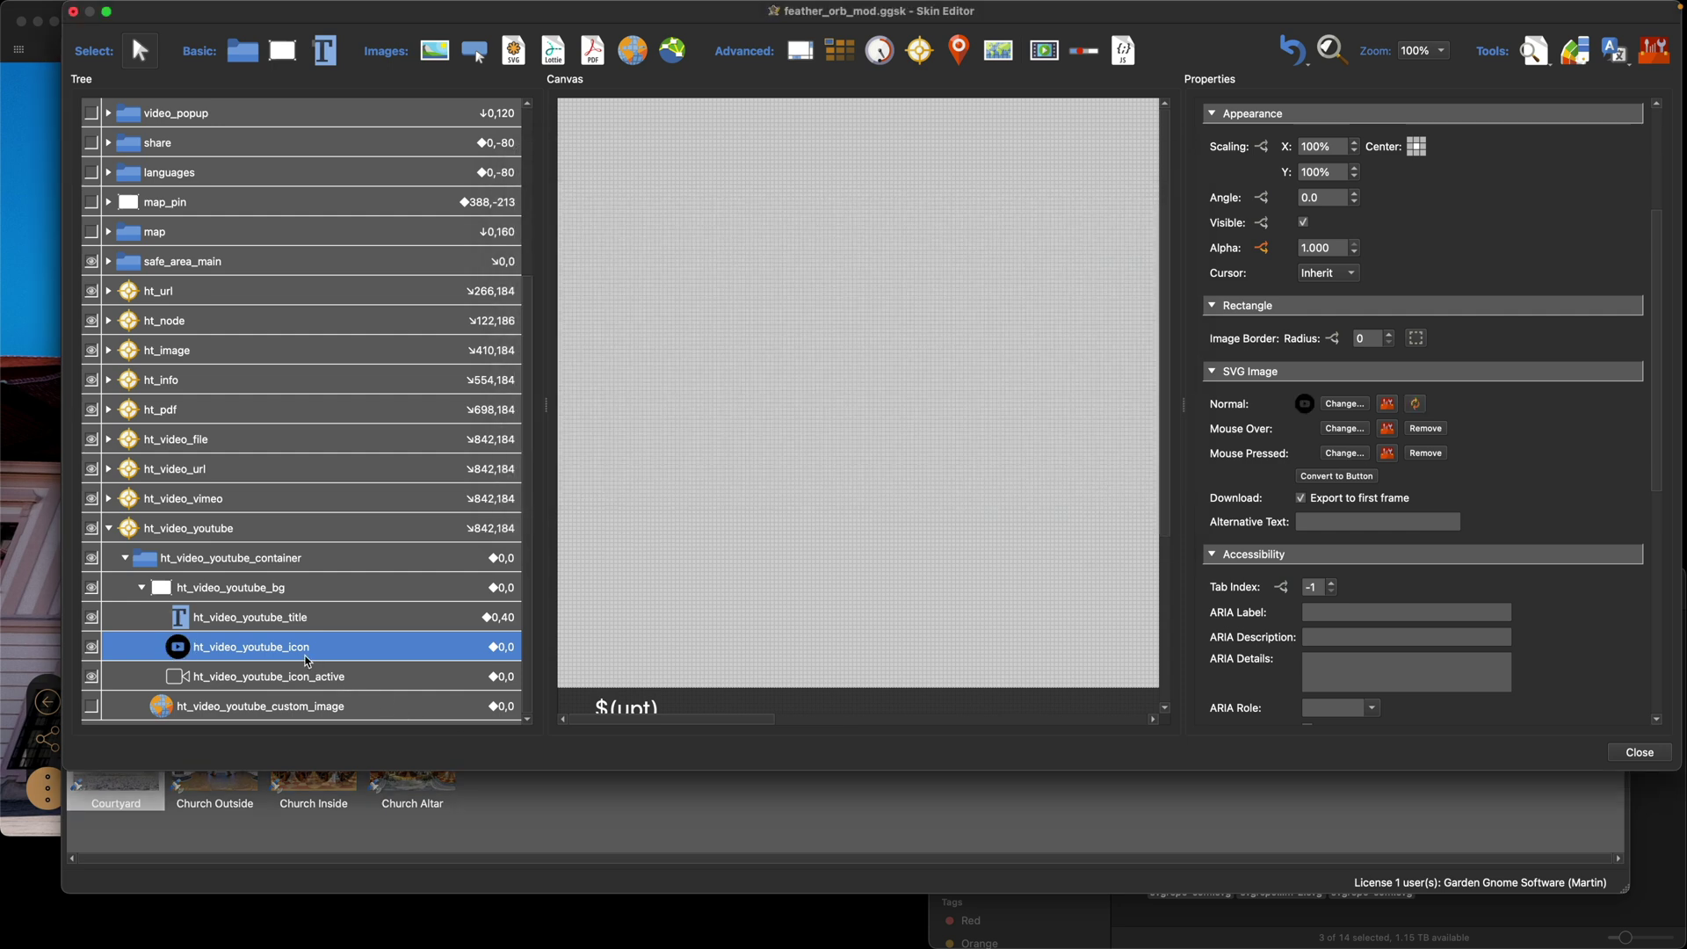
Replace the normal image of ht_video_youtube_icon_active with the same youtube-round SVG
click(303, 676)
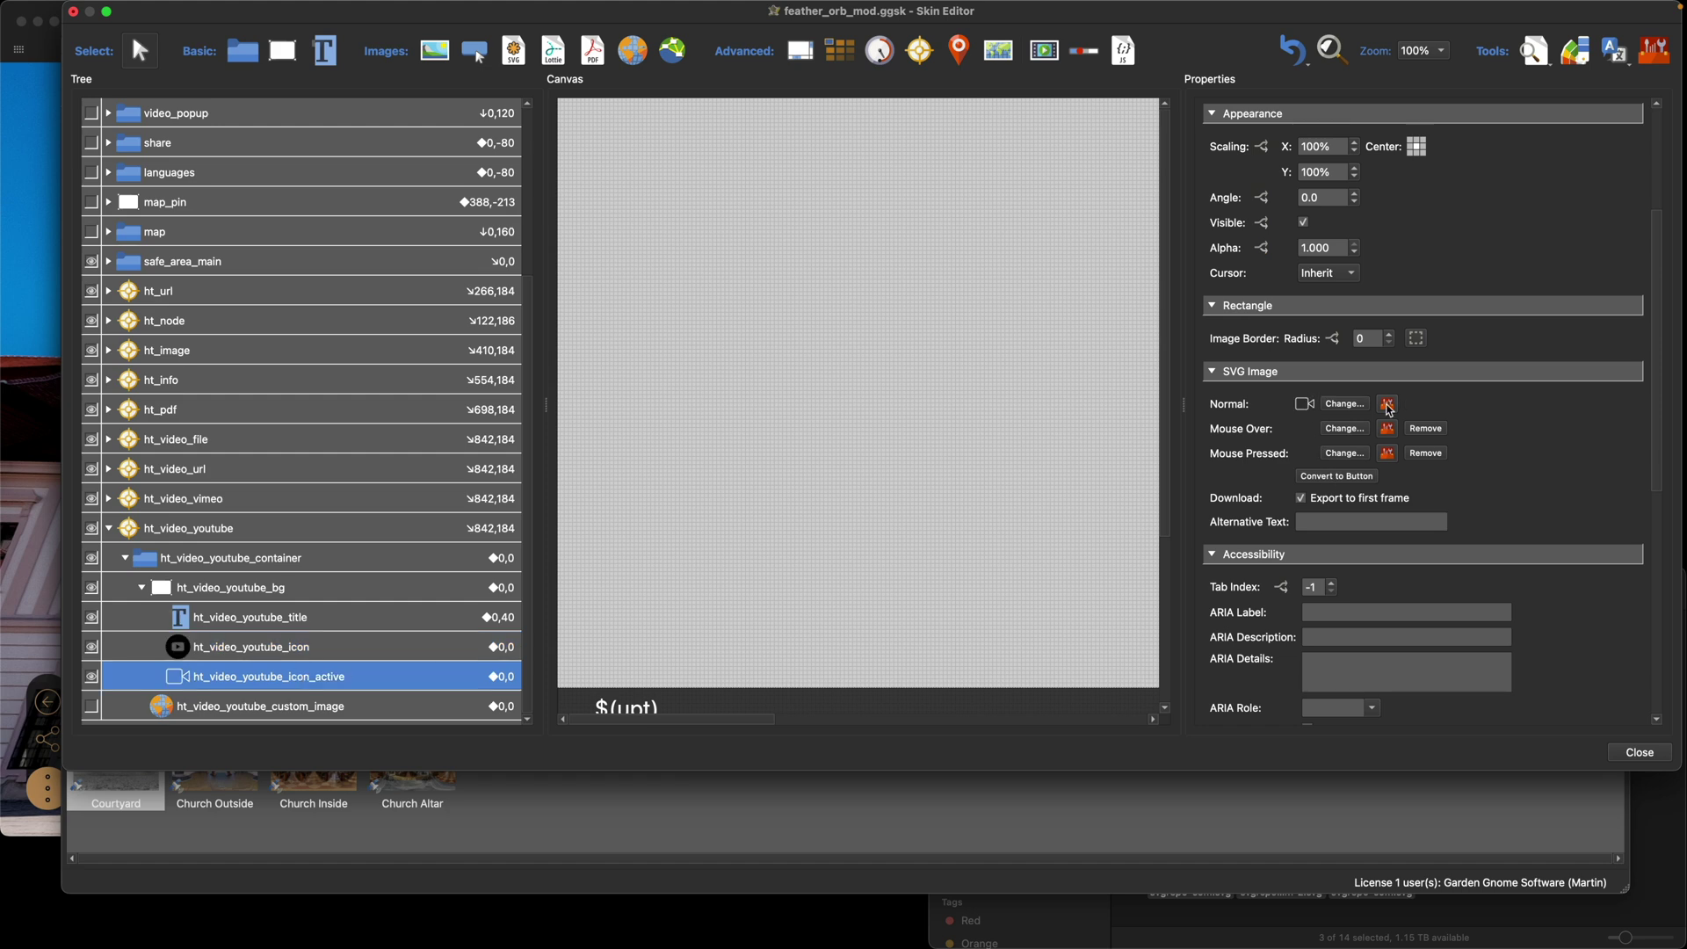
click(1335, 404)
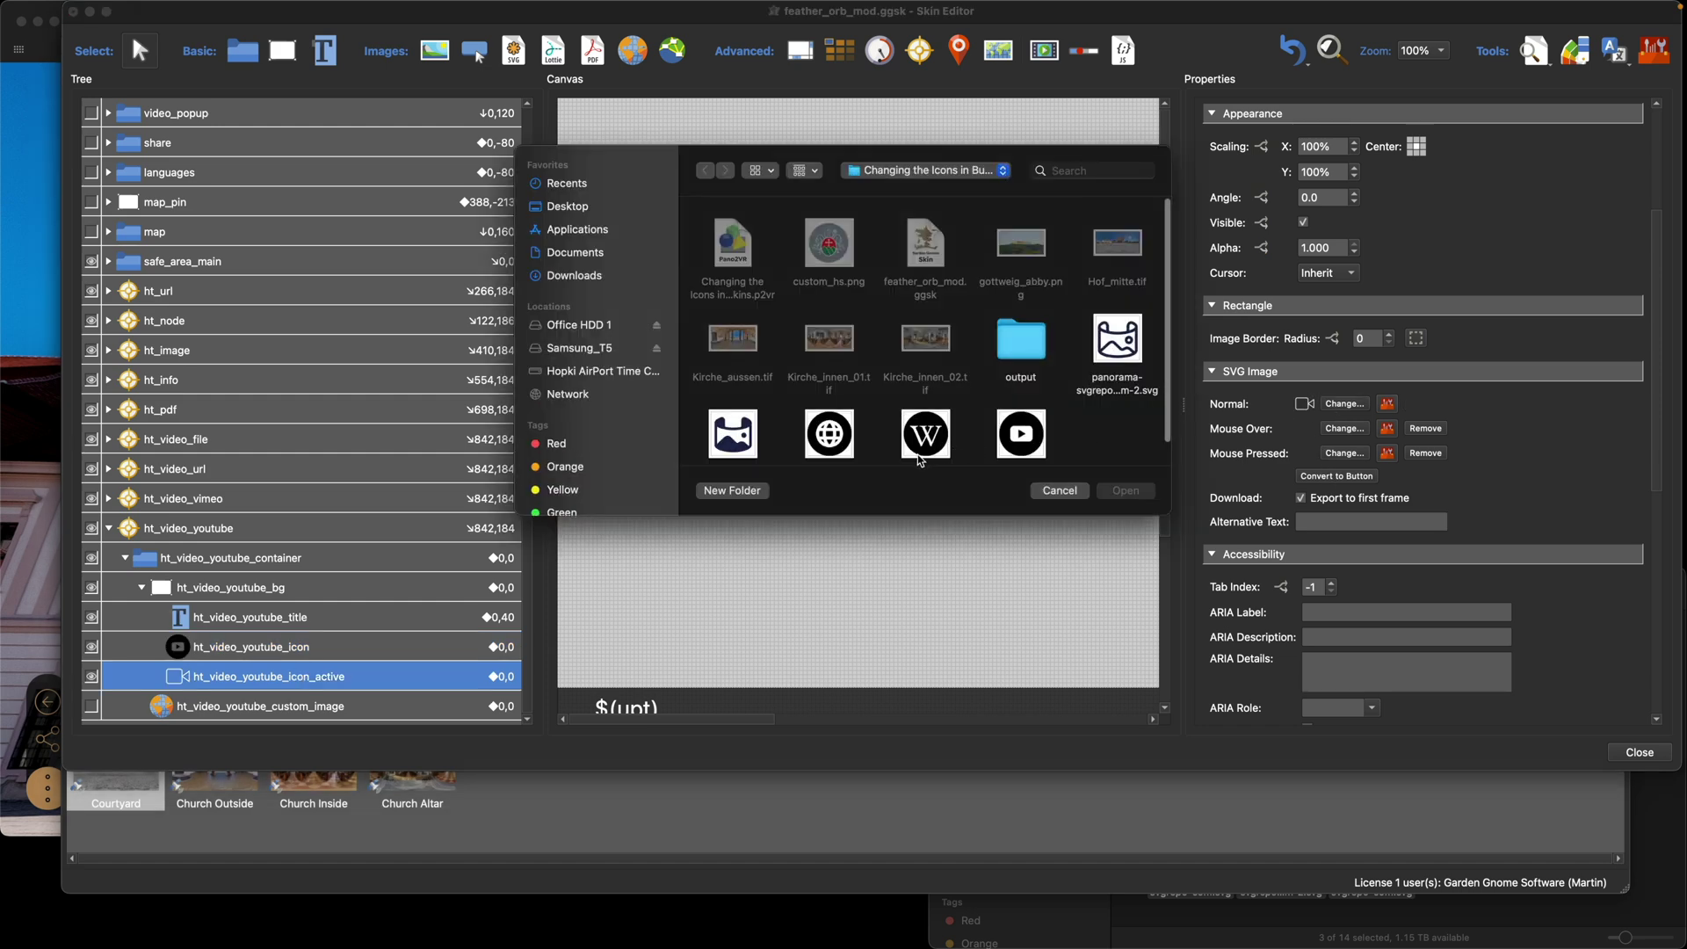
click(999, 433)
click(1126, 491)
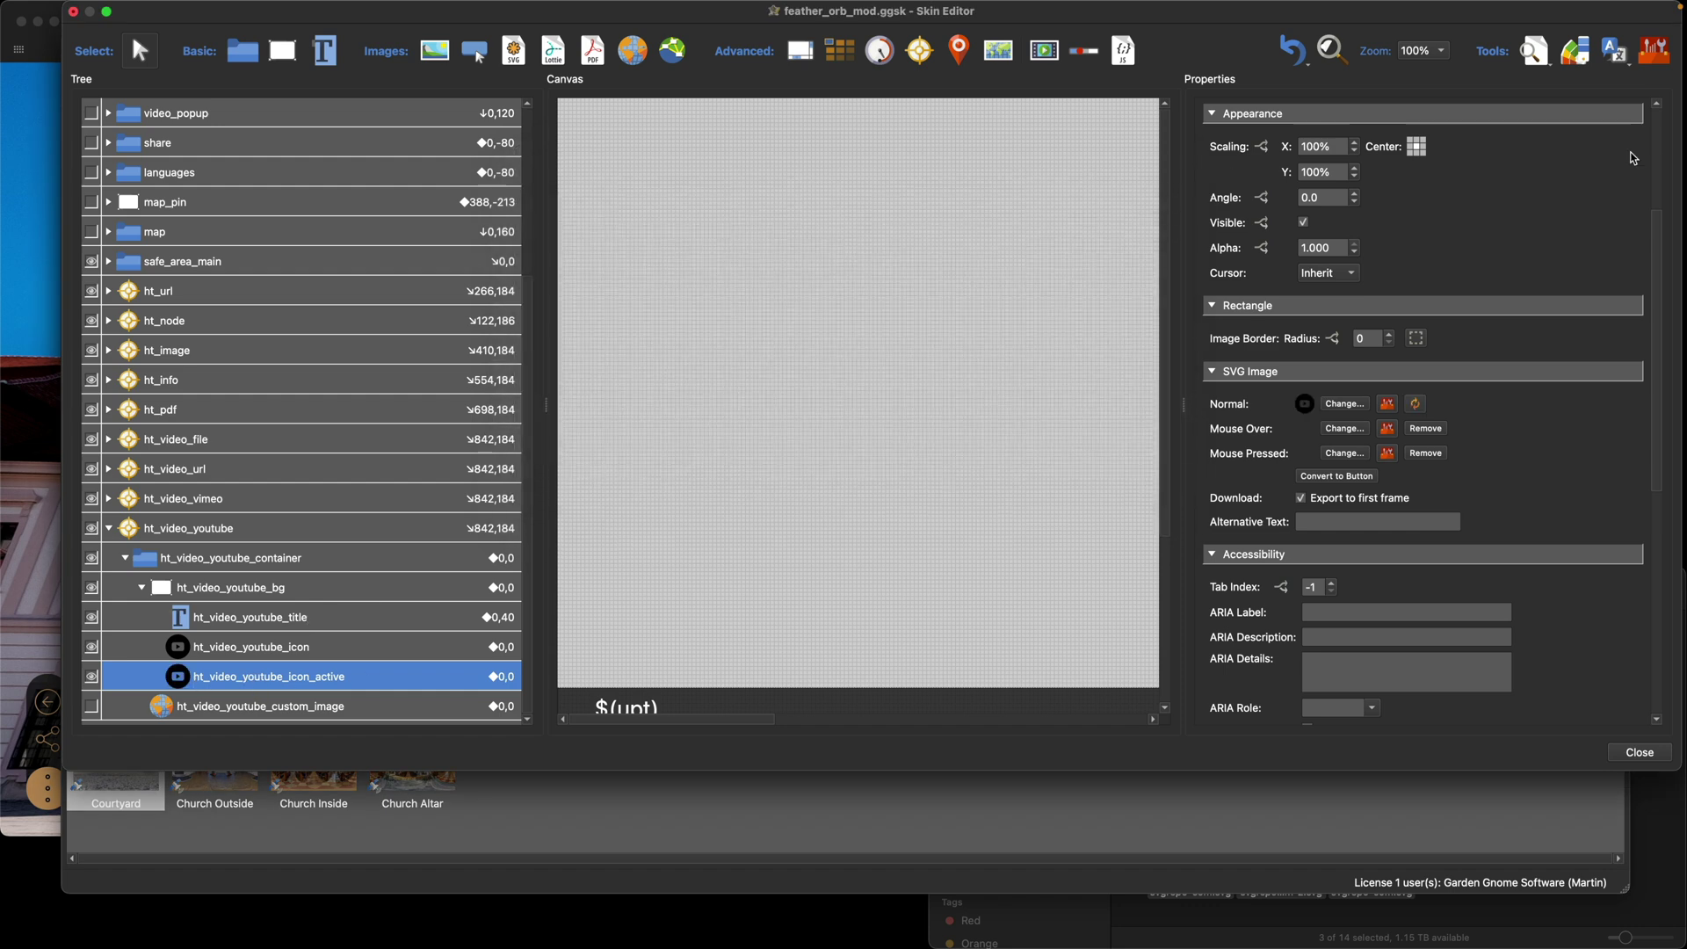
Recolour the ht_video_youtube_icon_active image from black to white (#ffffff) with Change Colors
click(1573, 57)
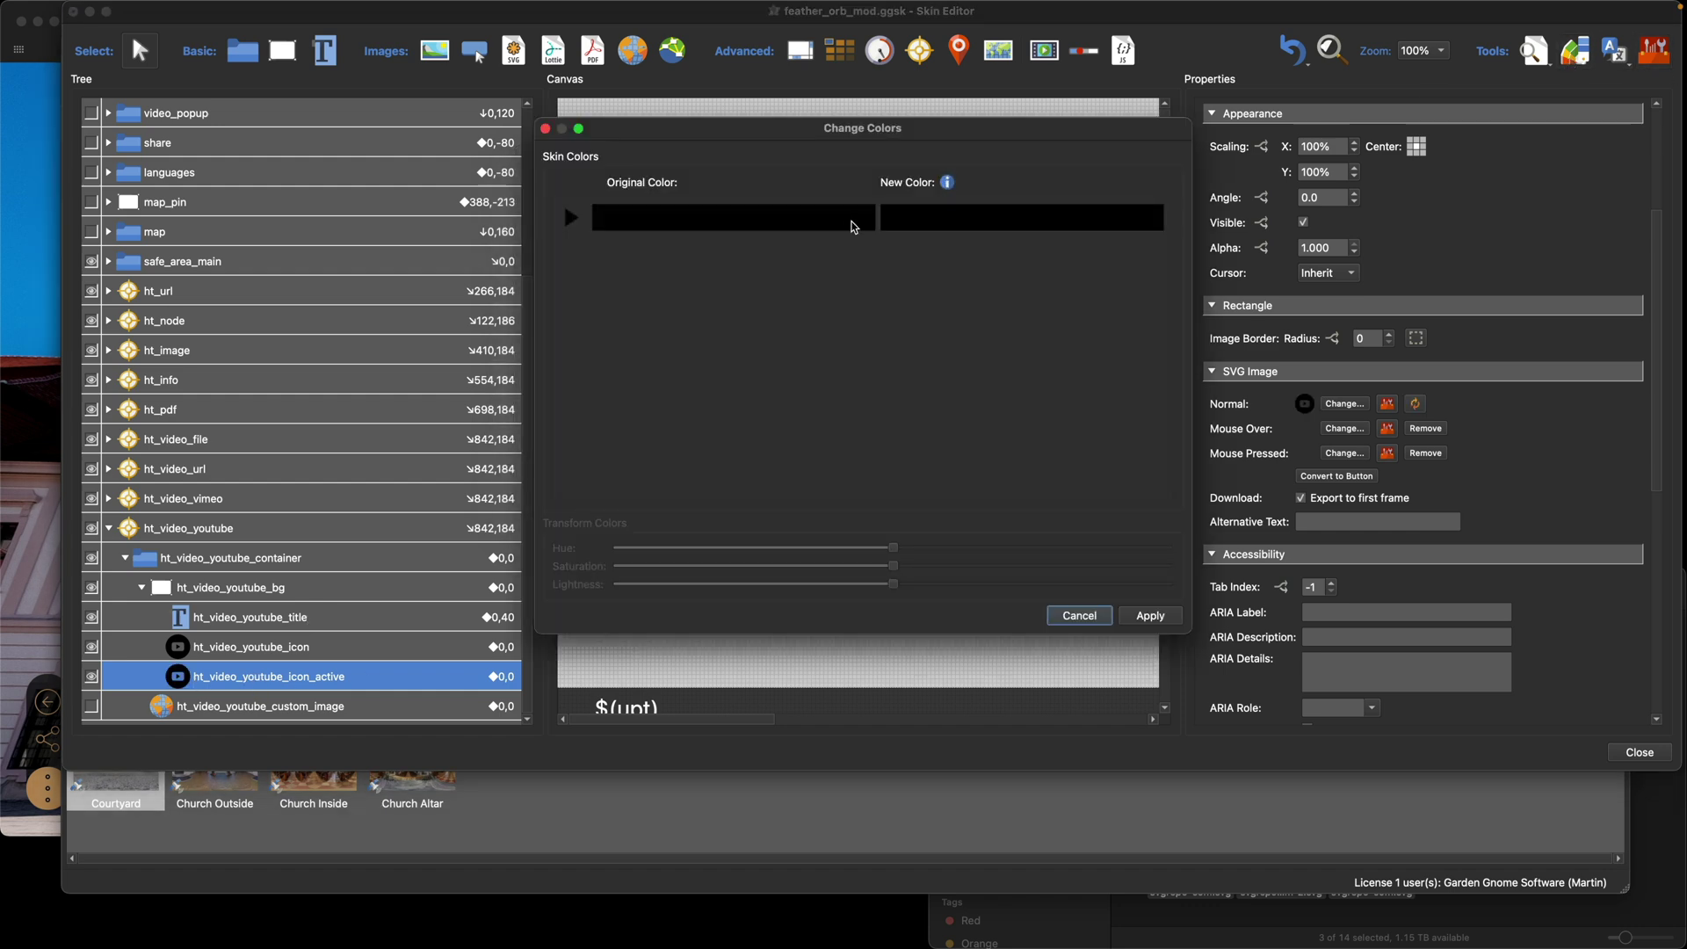
click(908, 224)
click(819, 331)
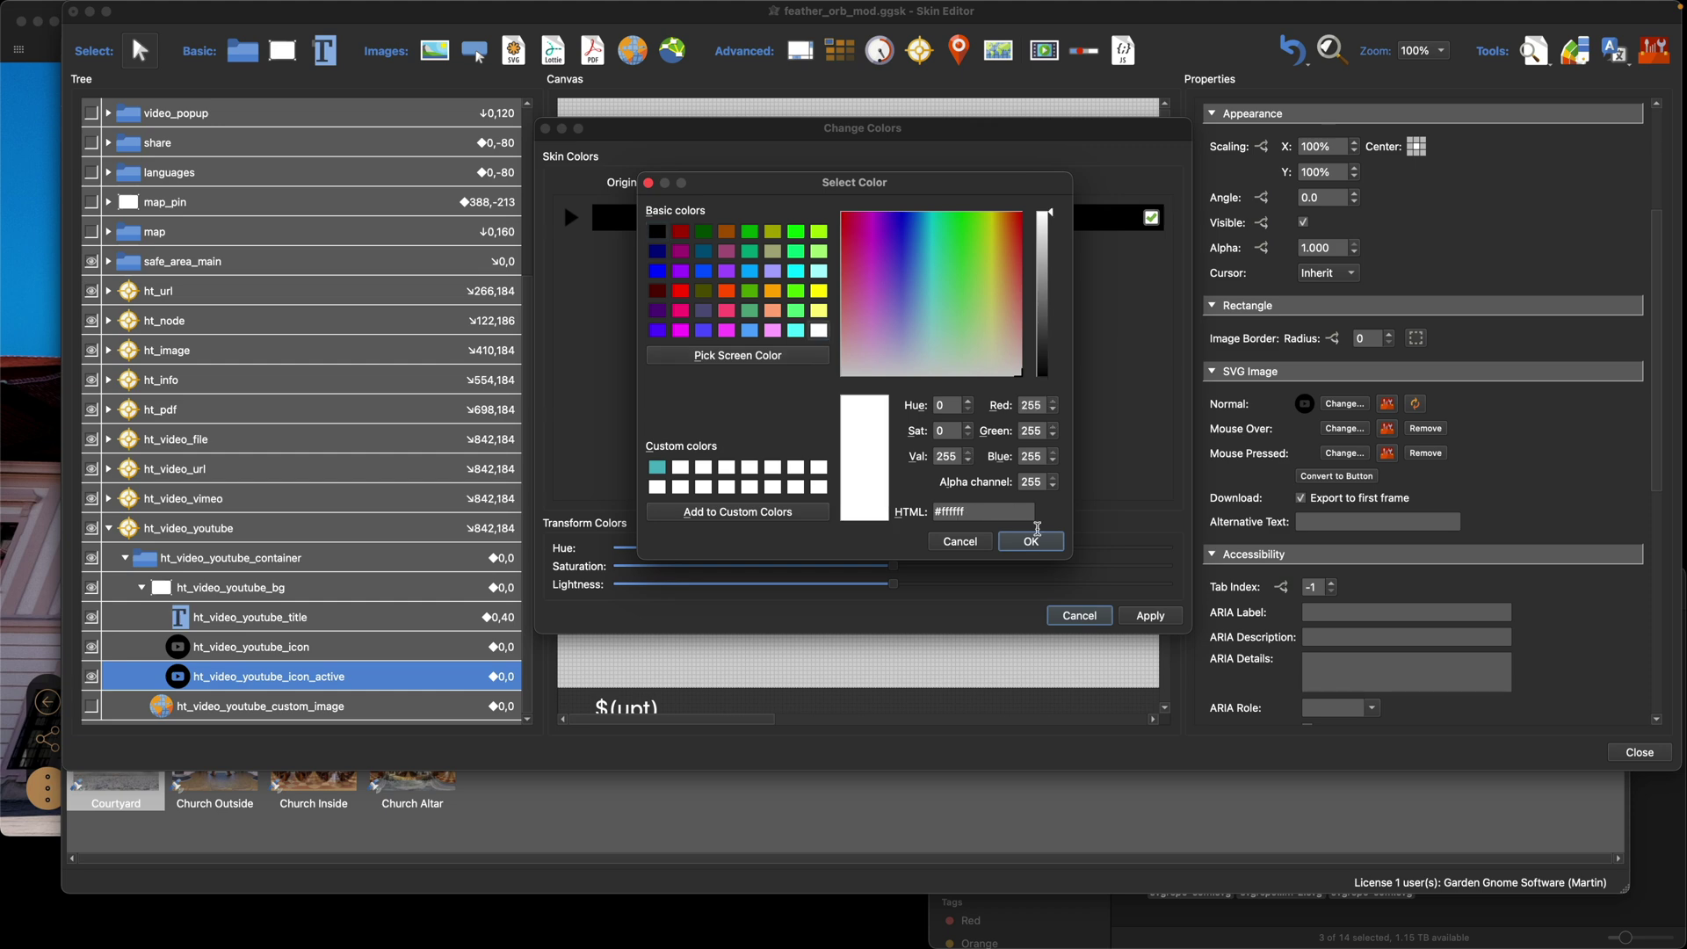
click(1030, 541)
click(1159, 620)
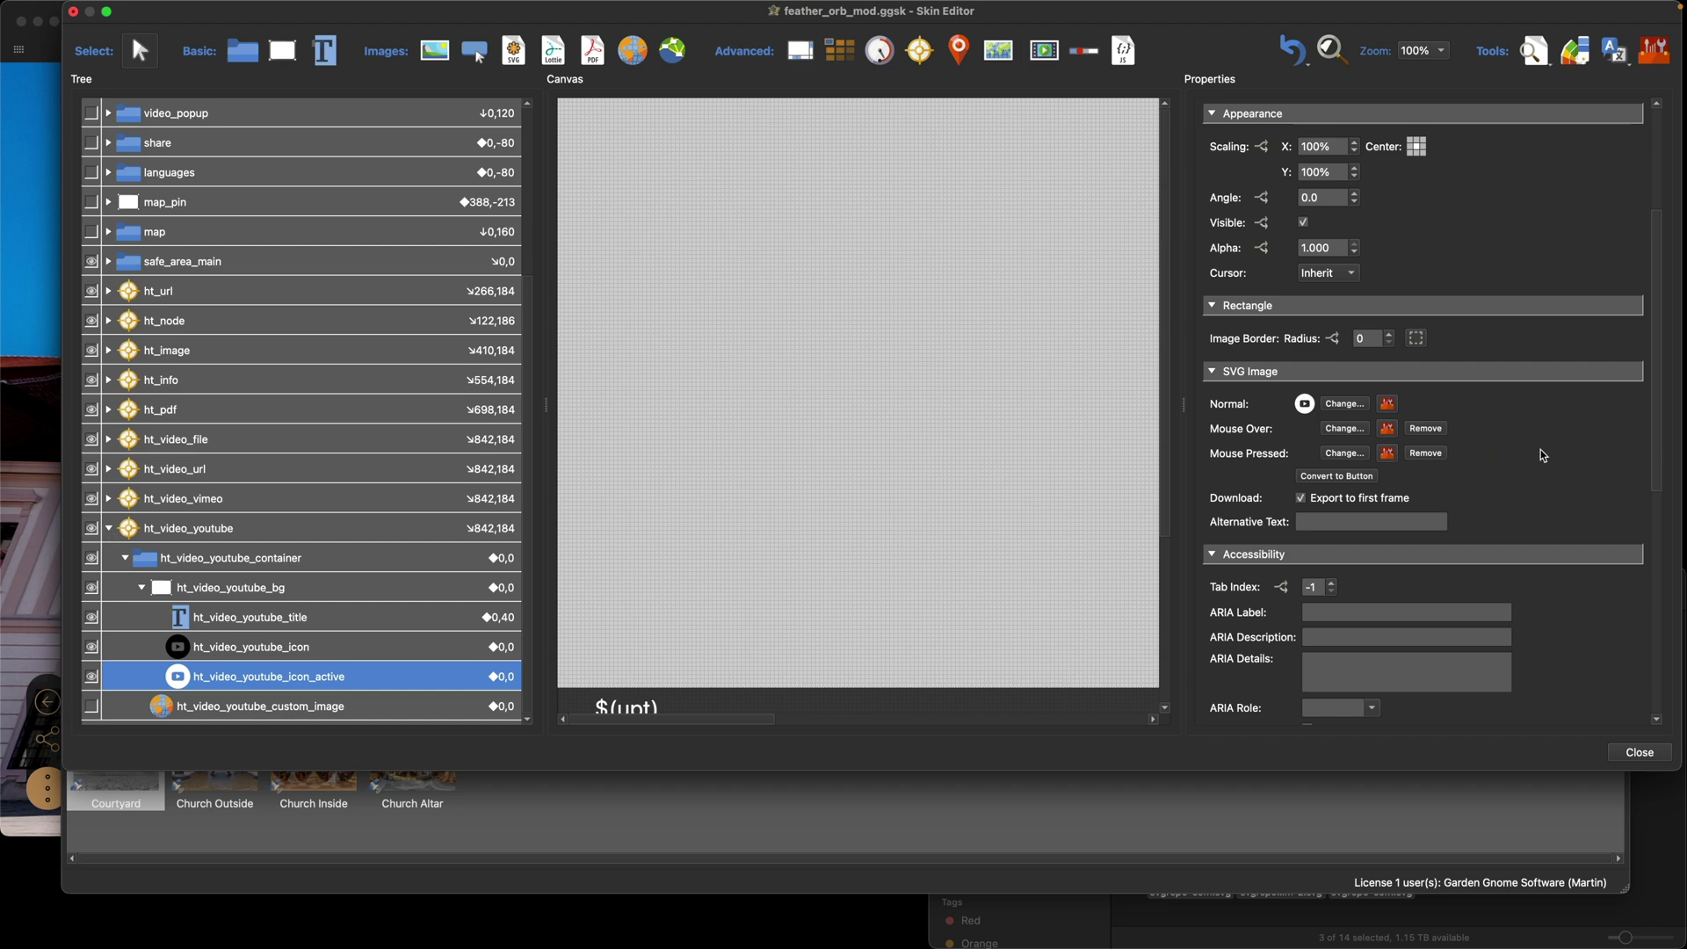
View the YouTube hotspot's new icon in the tour's browser output and return to the Pano2VR project window
click(42, 362)
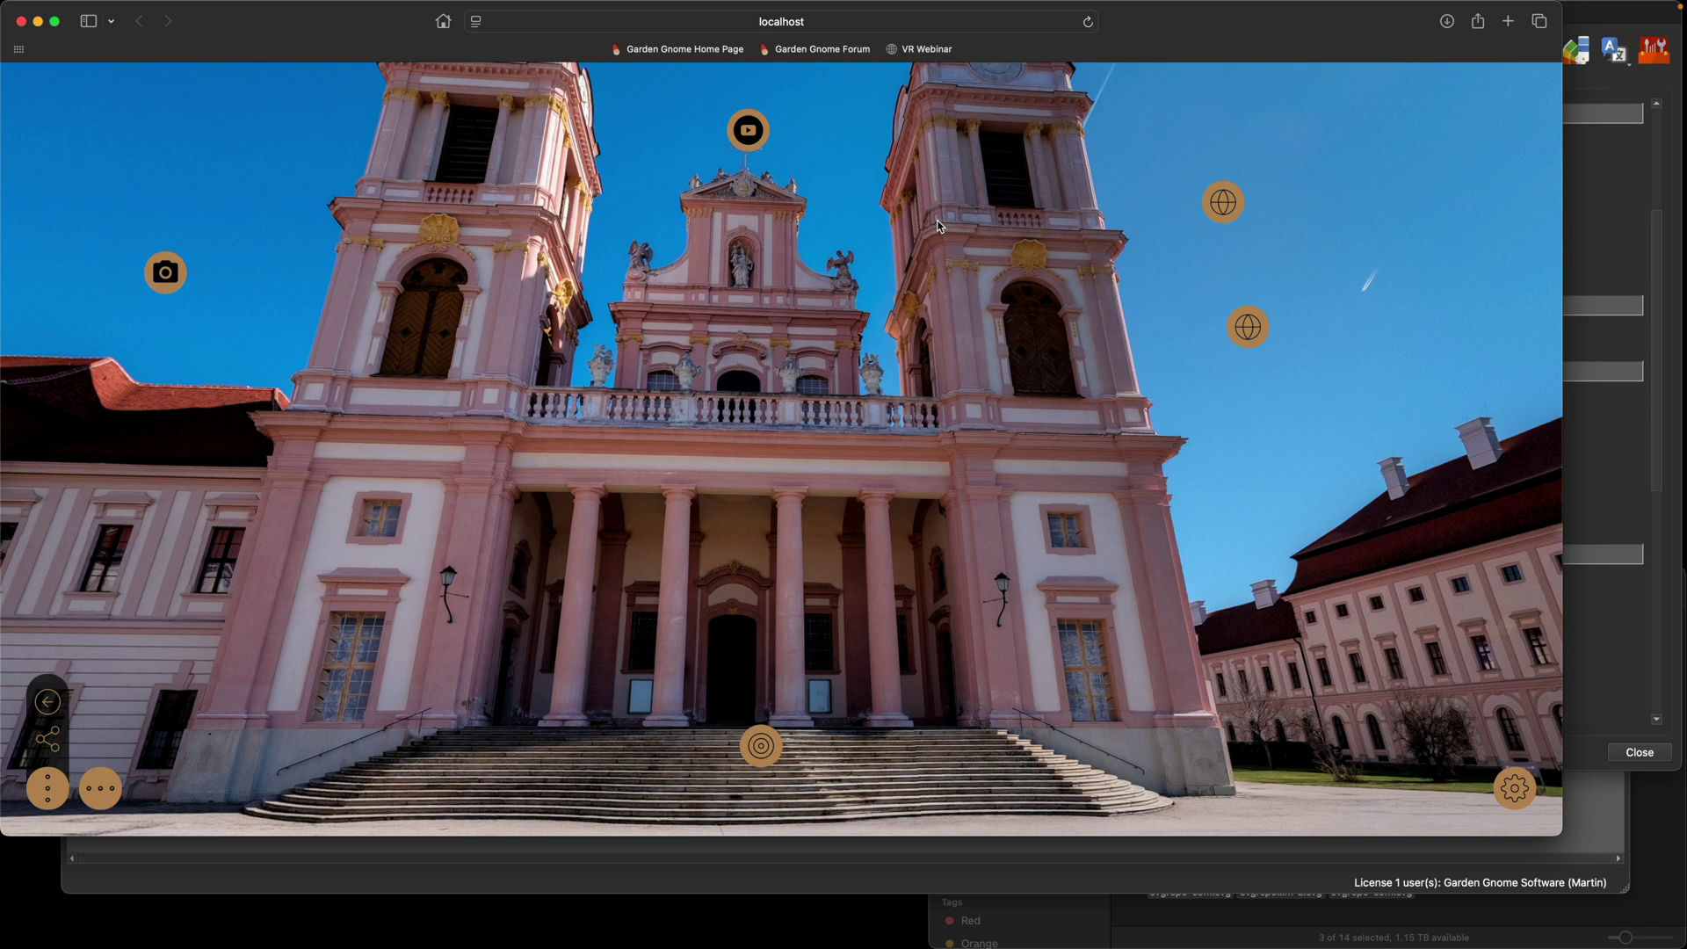
click(1601, 242)
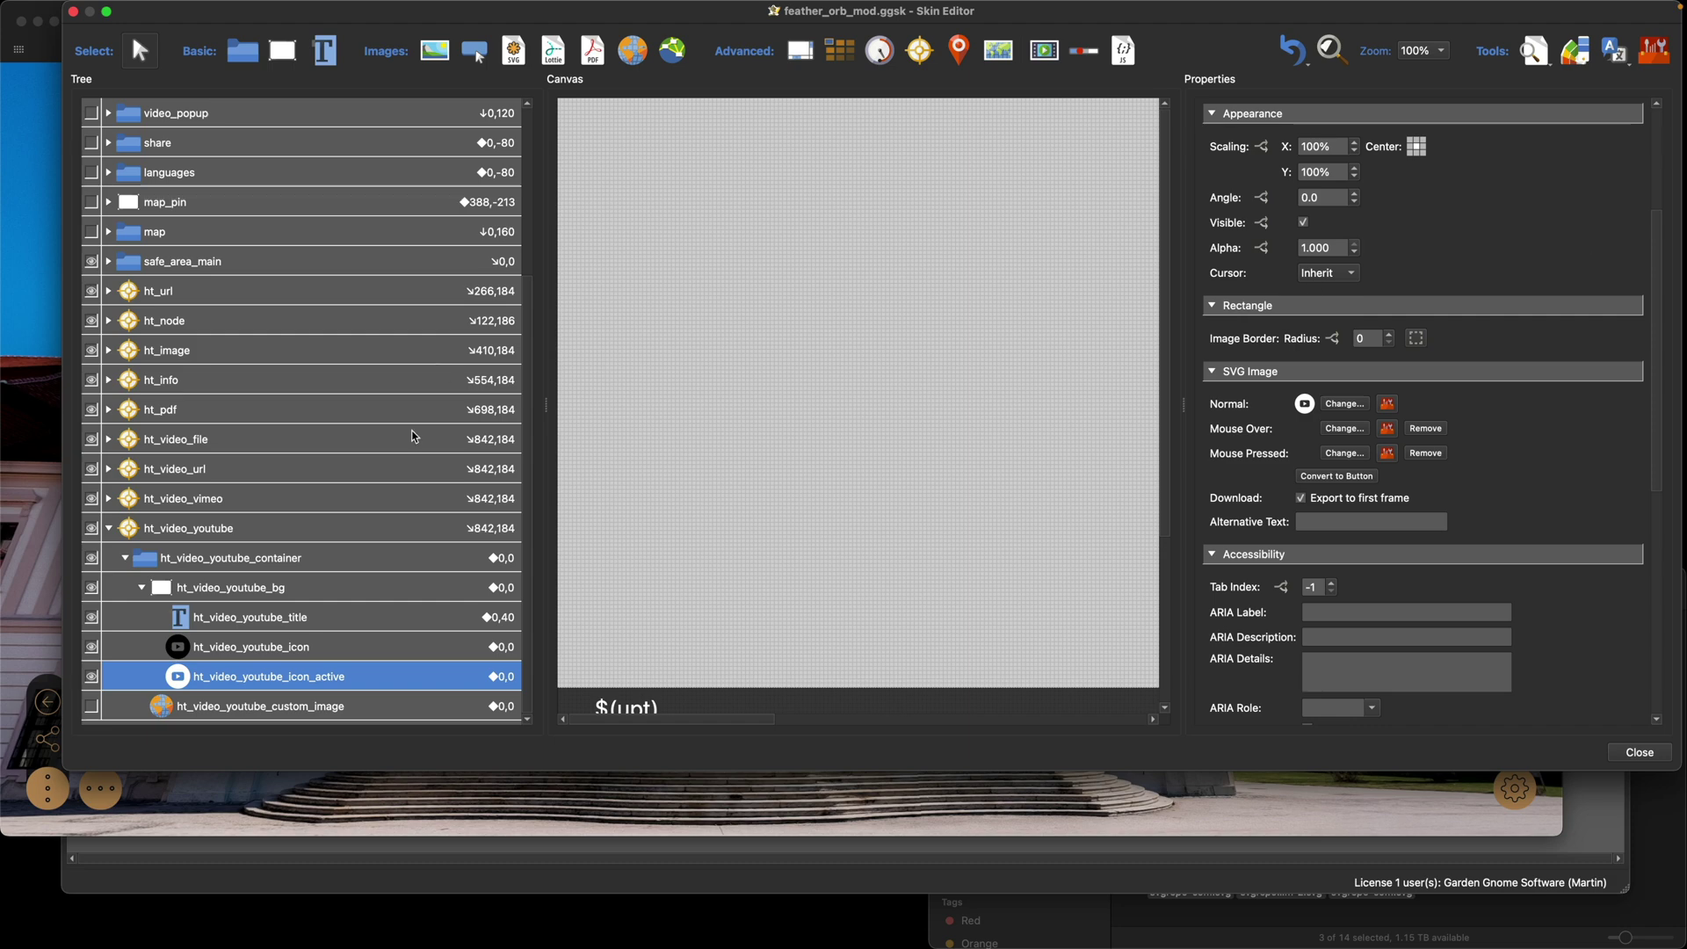
click(589, 854)
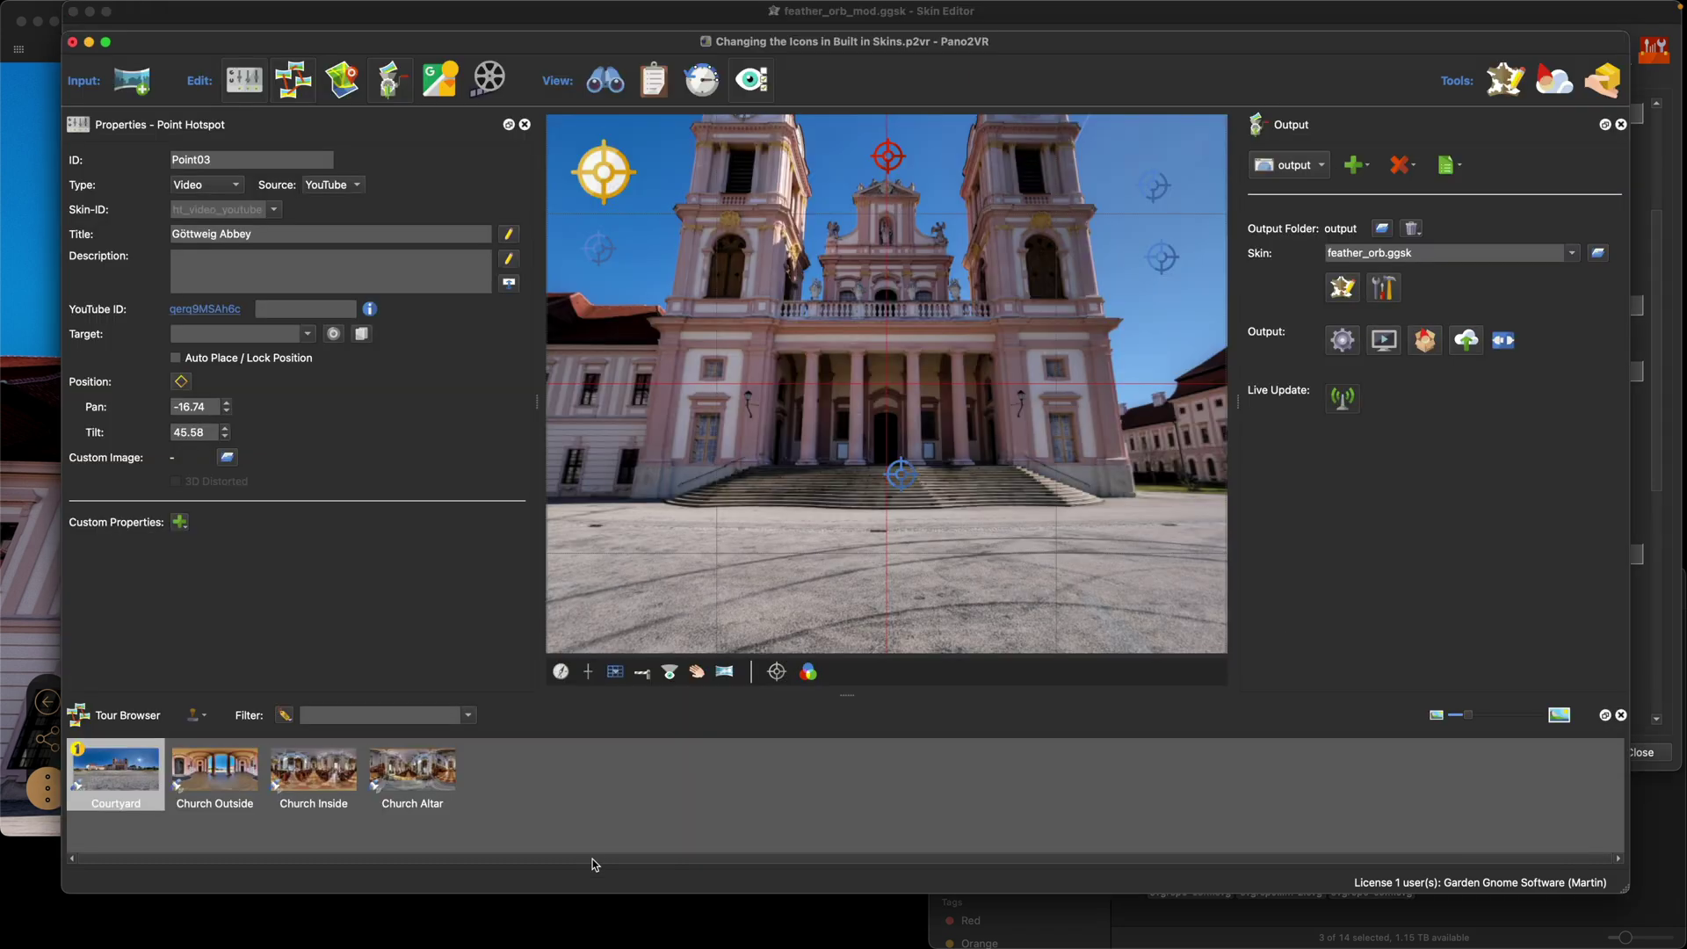
Check the Church Outside tour node hotspot's skin ID and expand the ht_node template down to its icons in the feather_orb_mod skin tree
click(908, 488)
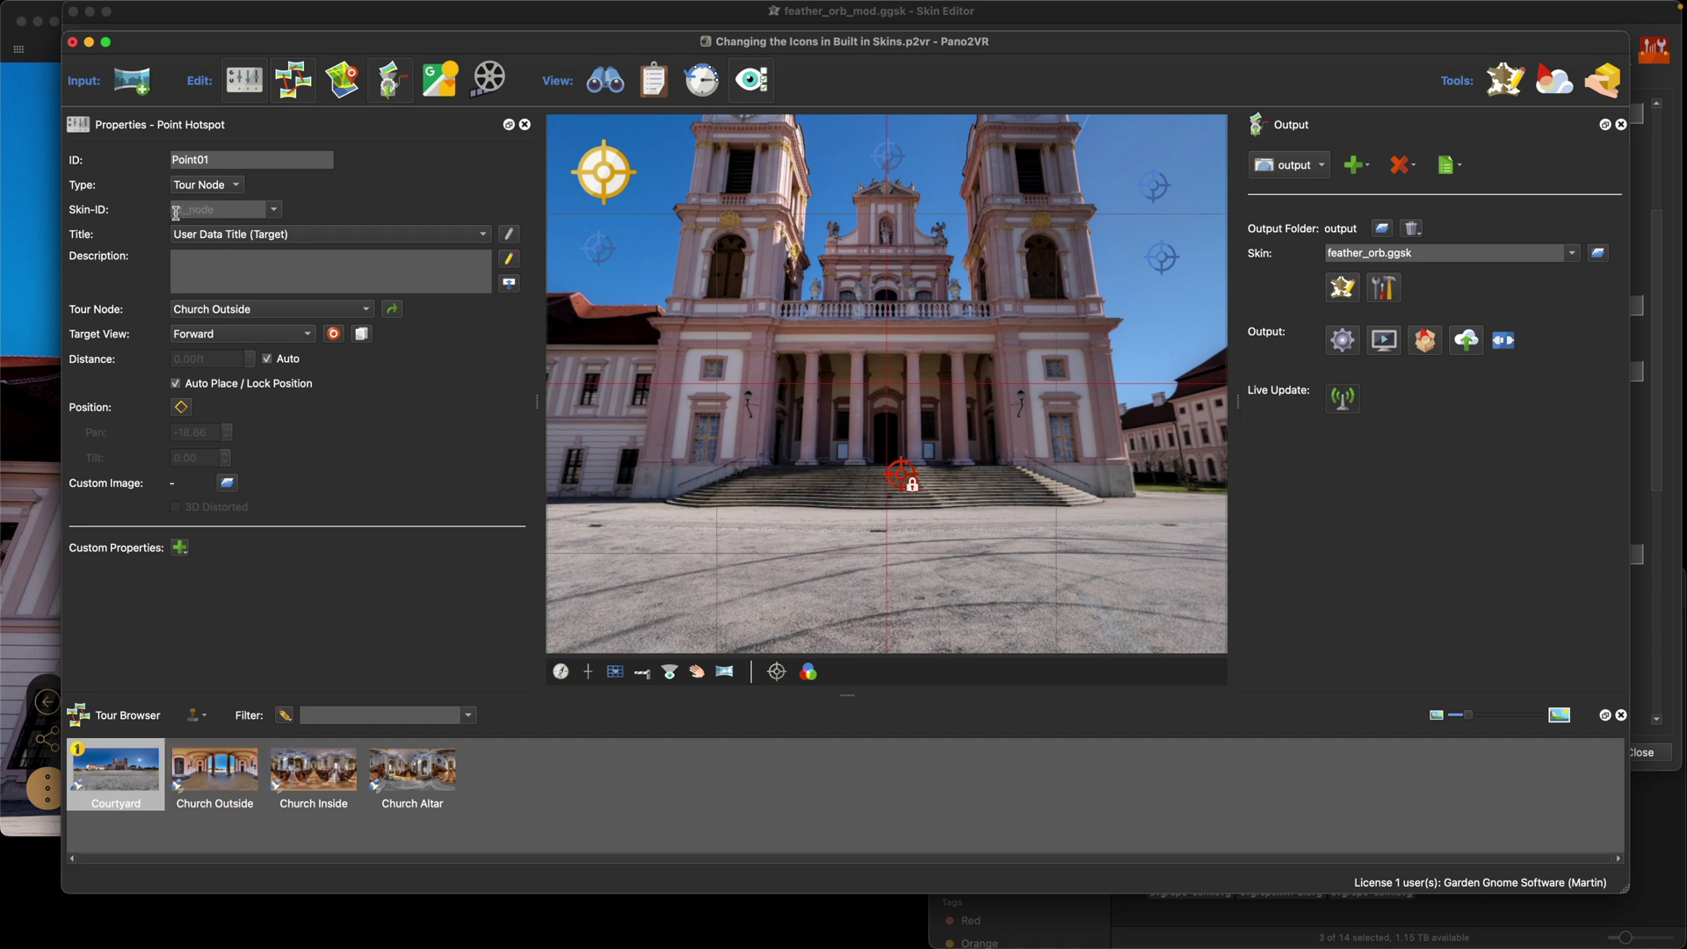
click(1351, 299)
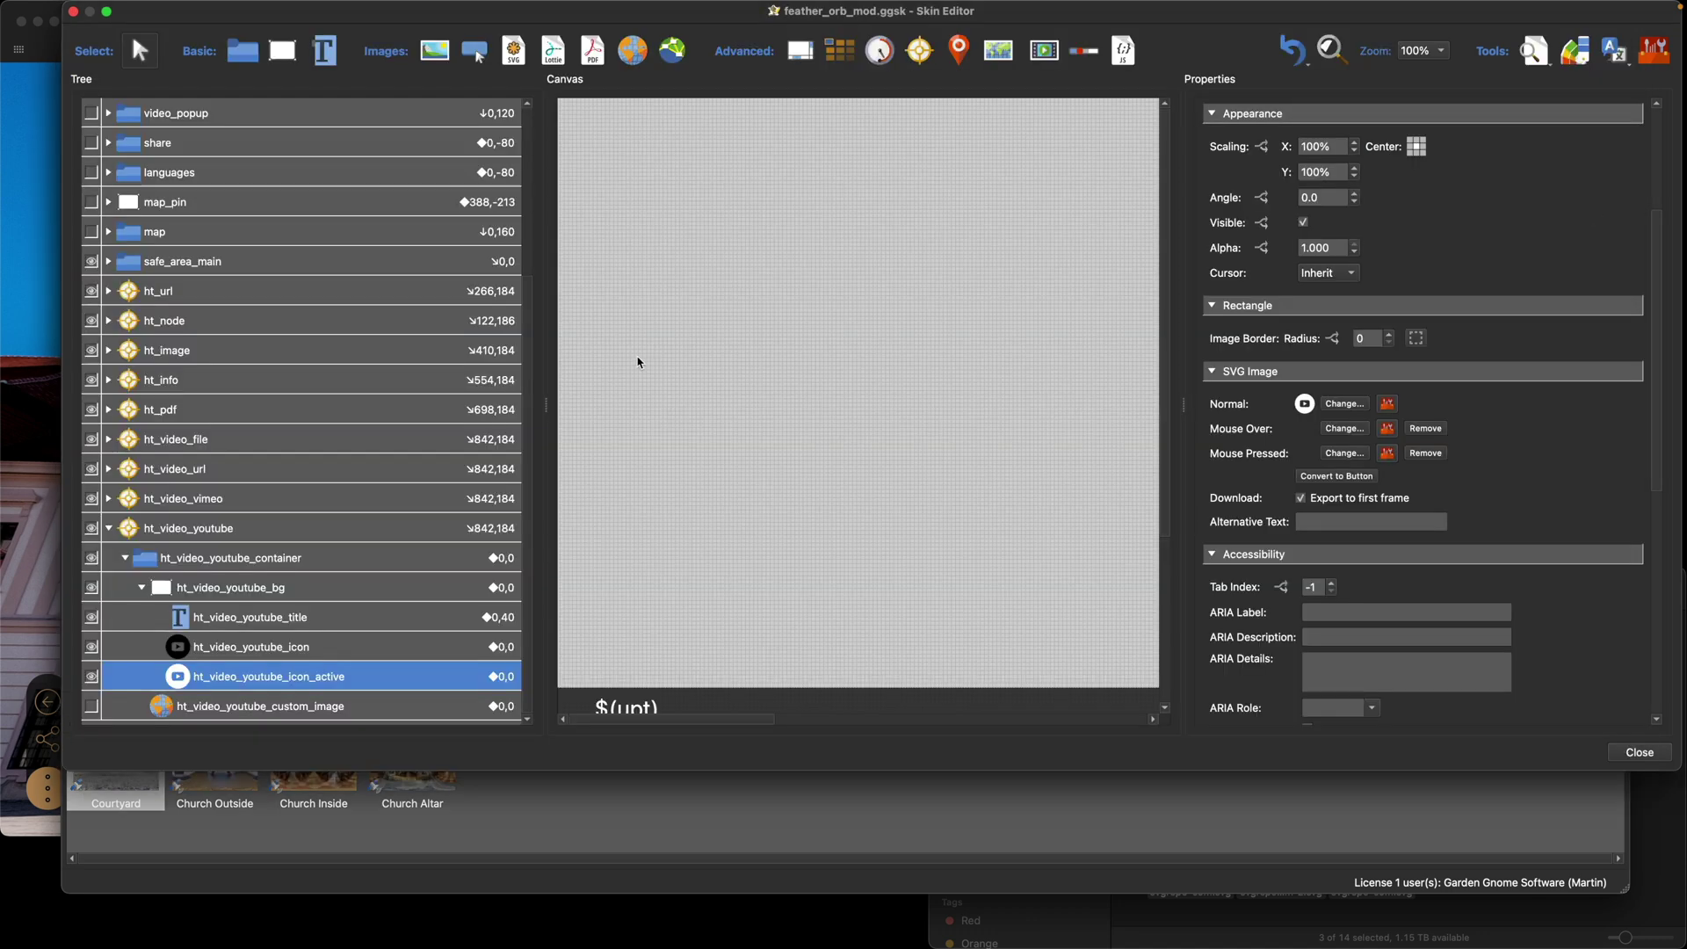
click(109, 530)
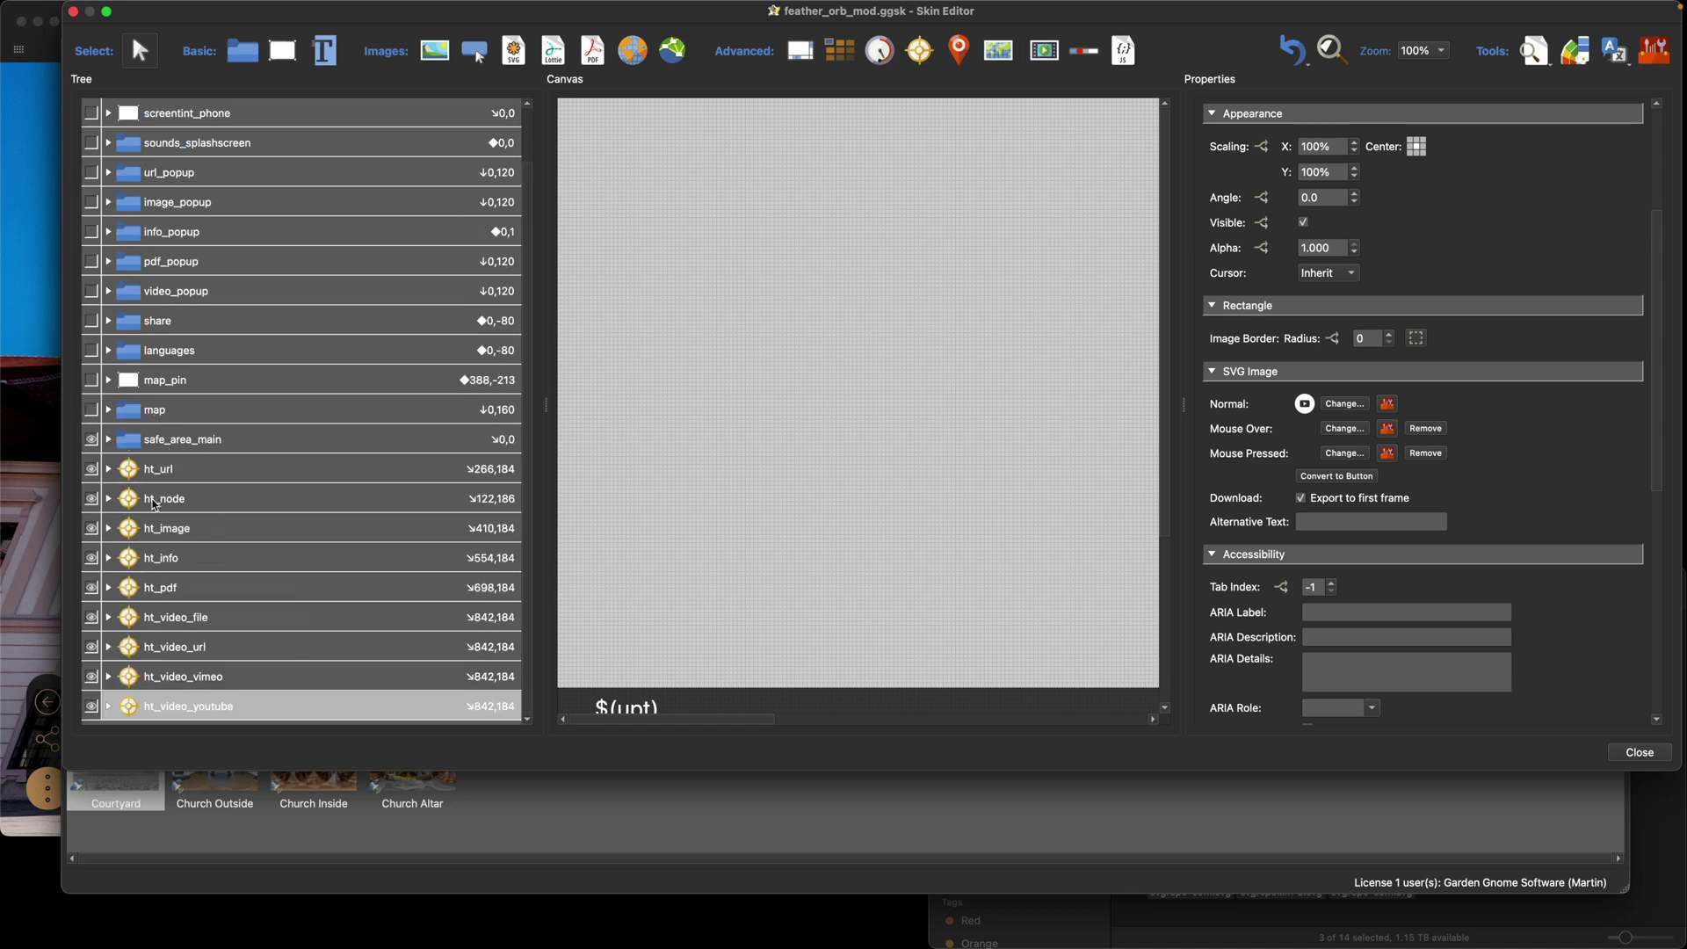
click(109, 501)
click(125, 499)
click(142, 469)
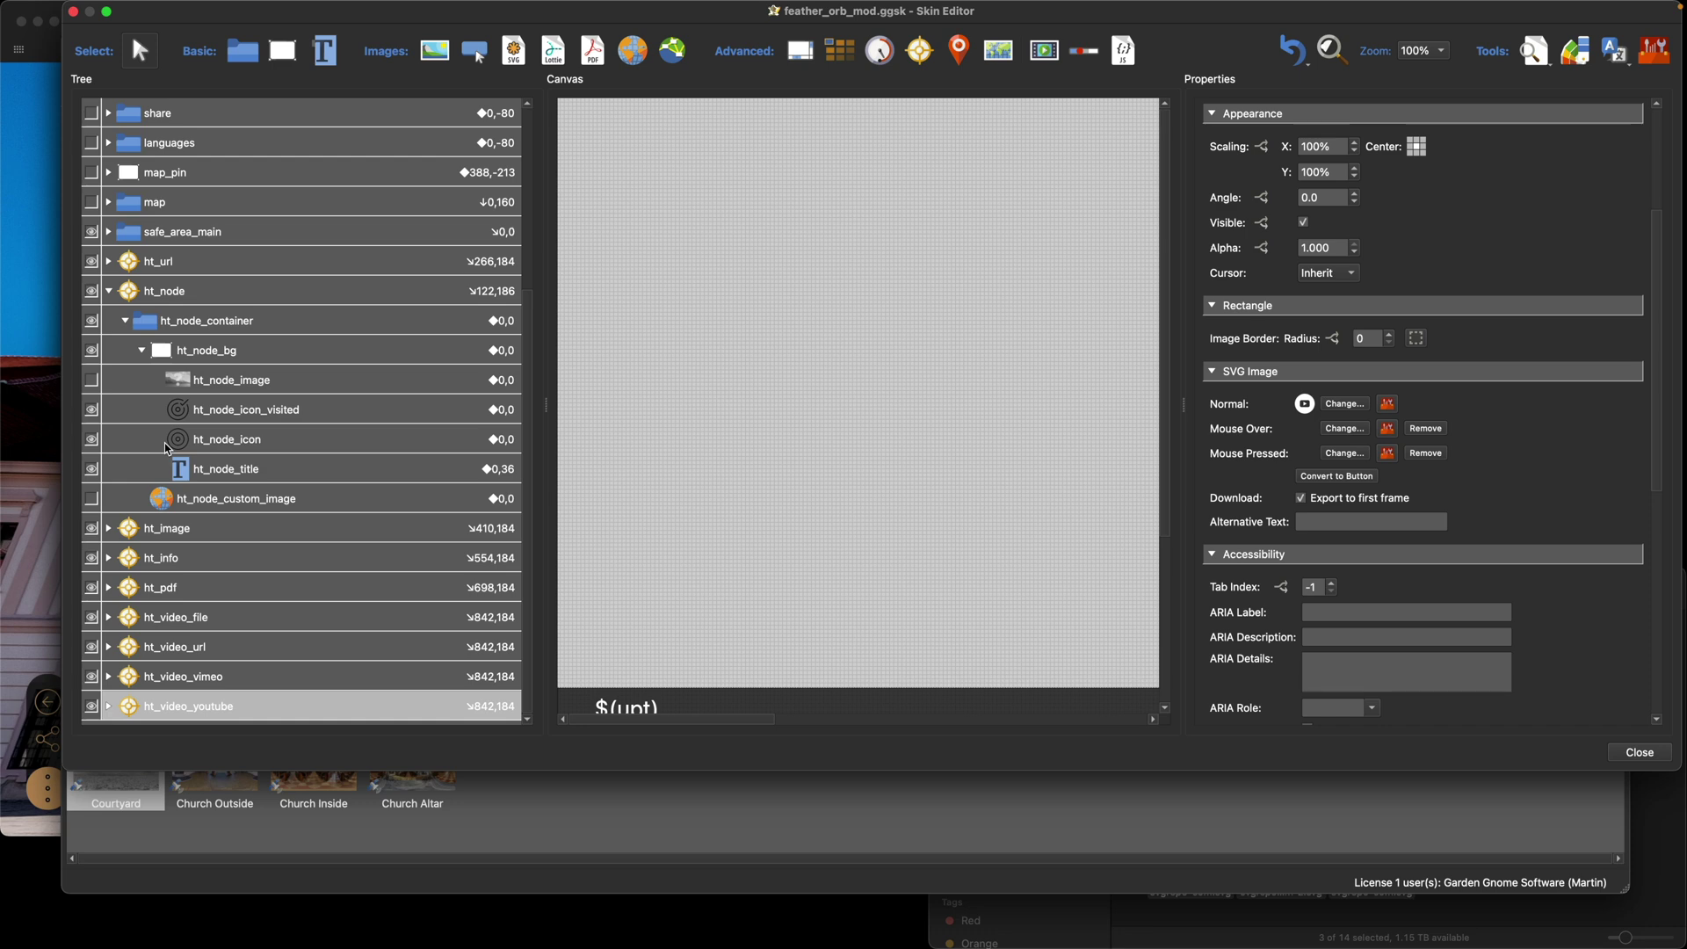
Replace the normal image of ht_node_icon with the filled panorama SVG from the project folder
click(236, 446)
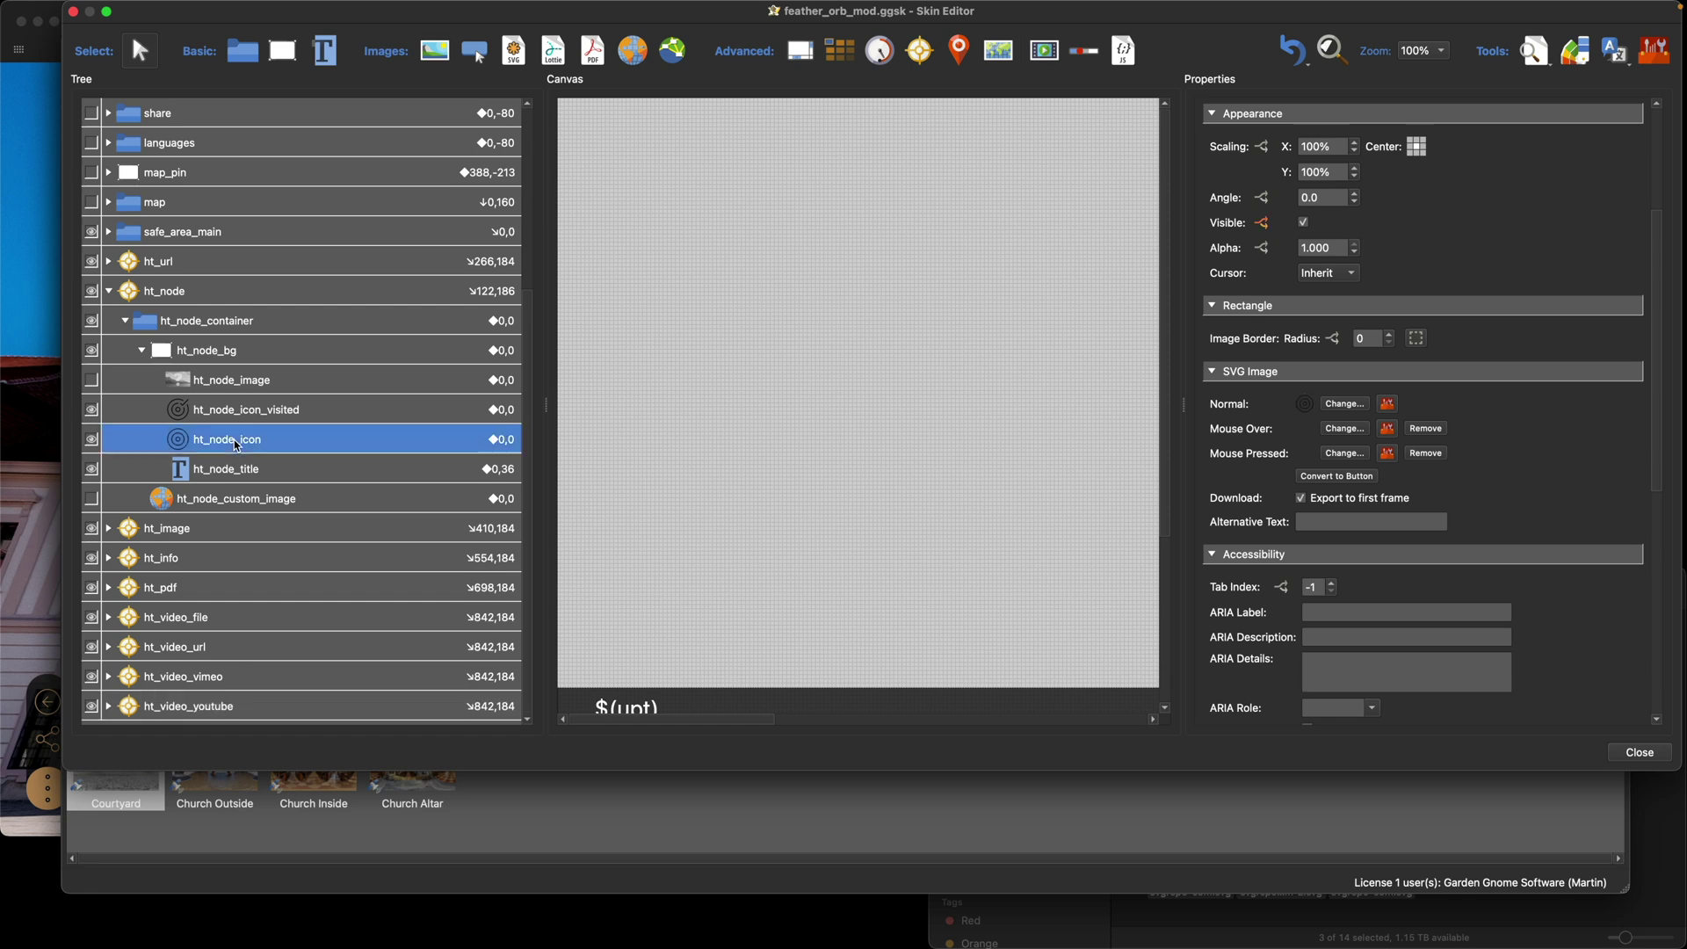
click(1351, 406)
click(736, 439)
click(1118, 491)
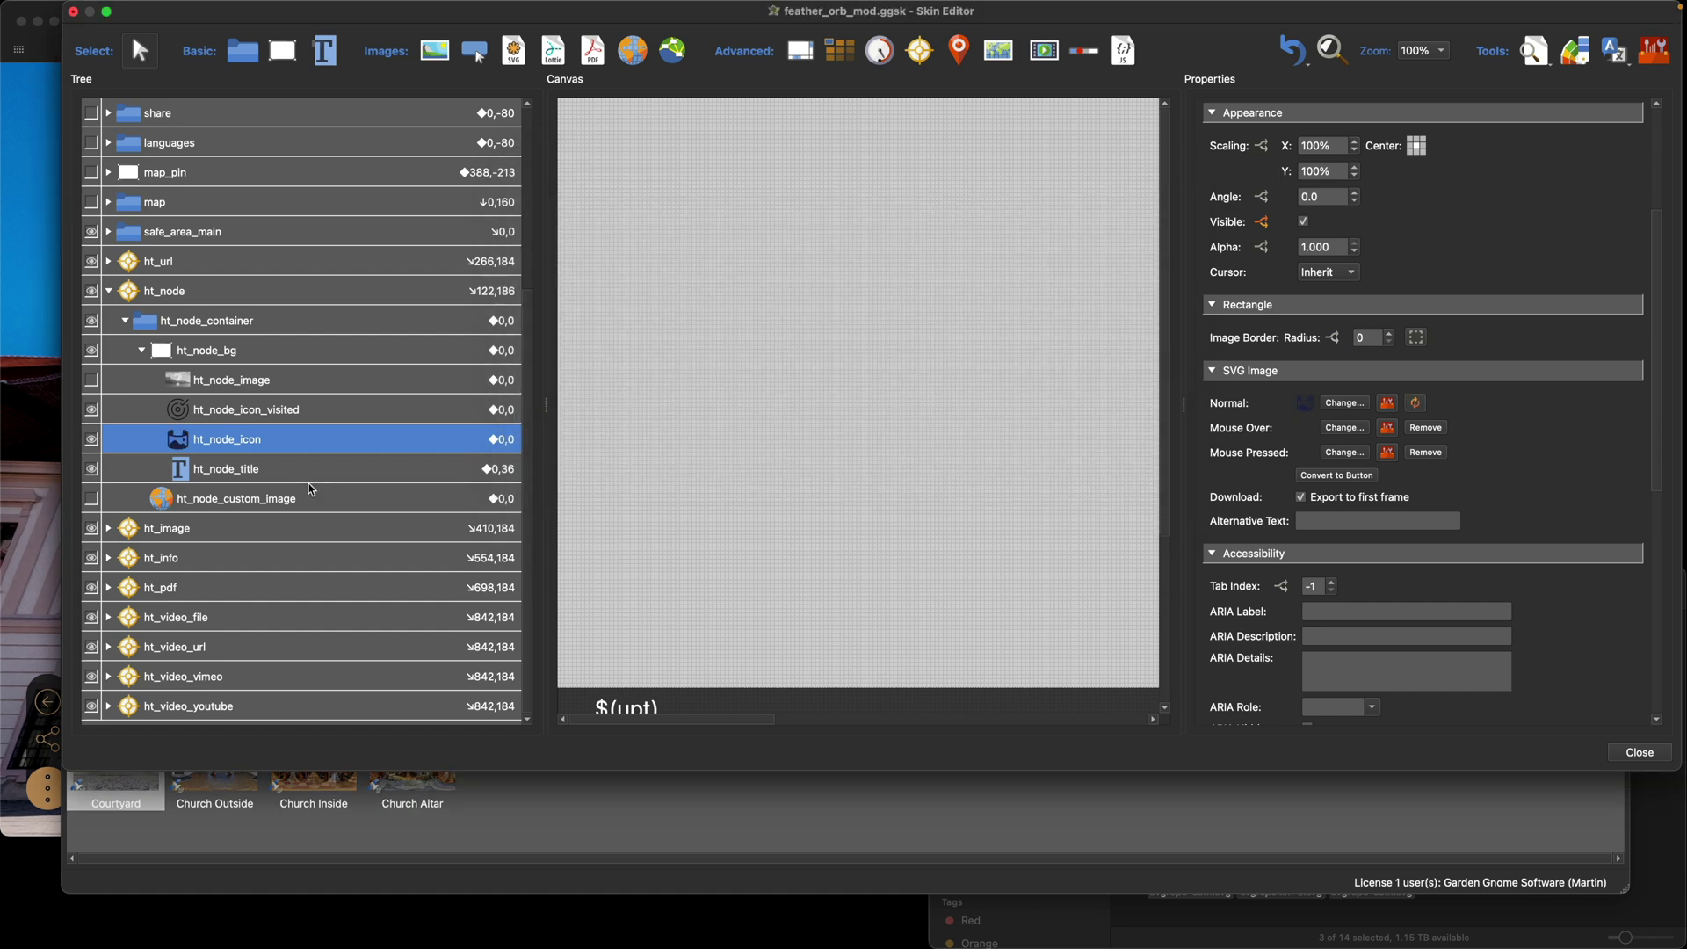
Recolour the ht_node_icon image from dark blue (#1c274c) to black with Change Colors
click(1574, 50)
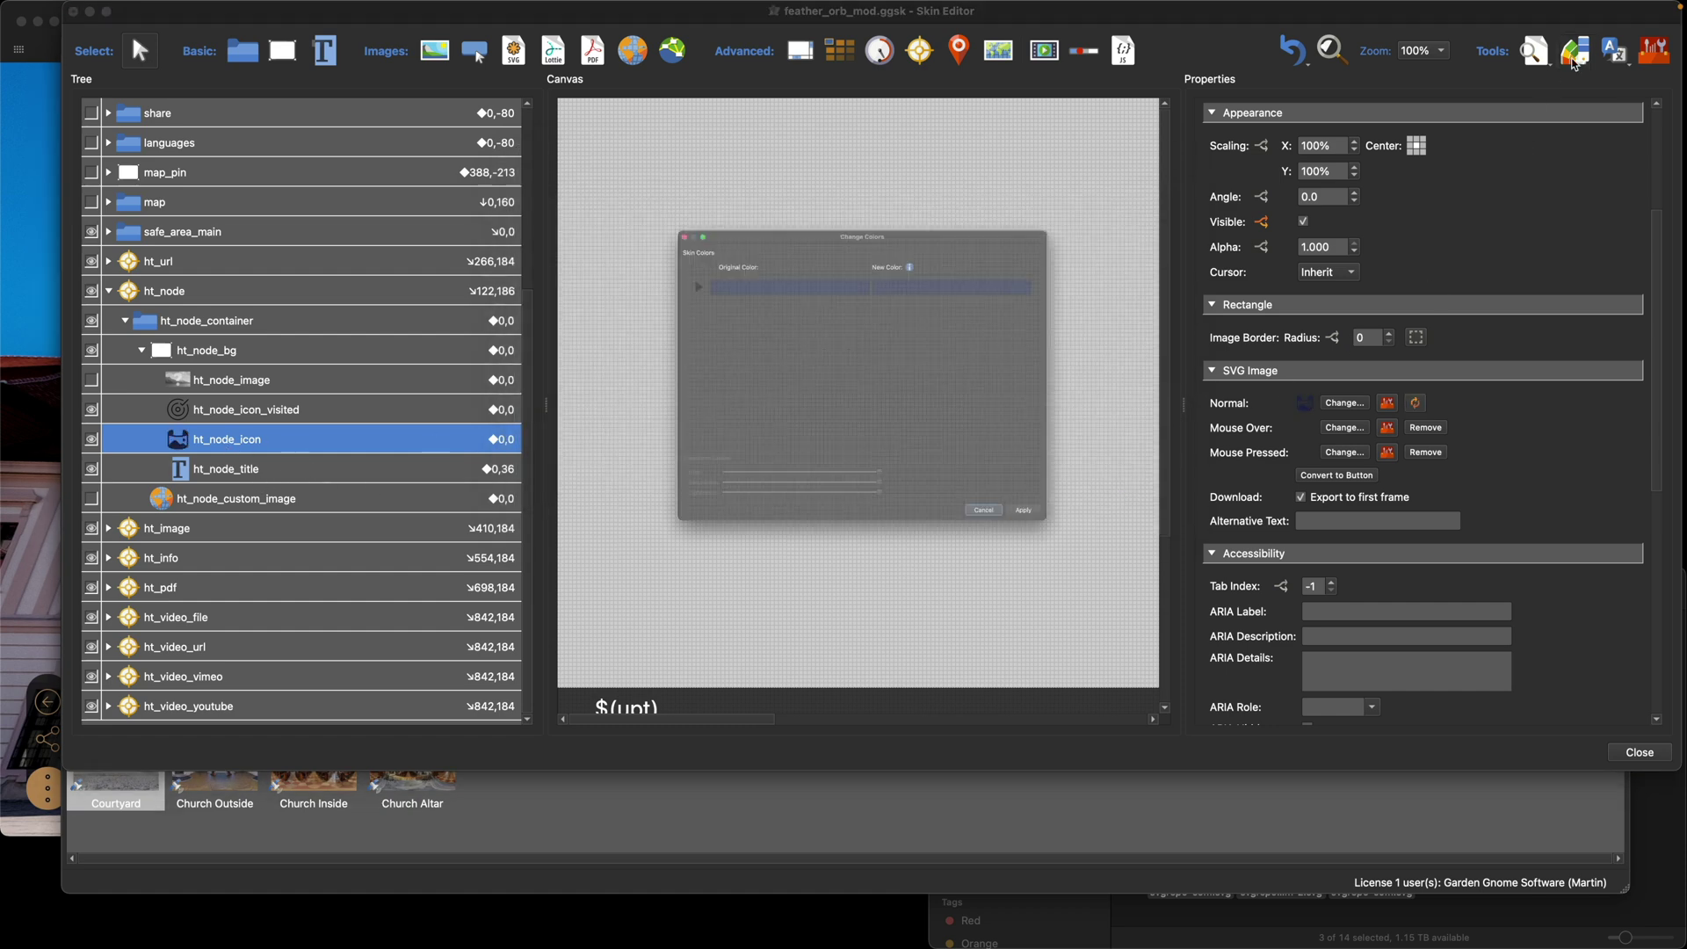
double_click(914, 216)
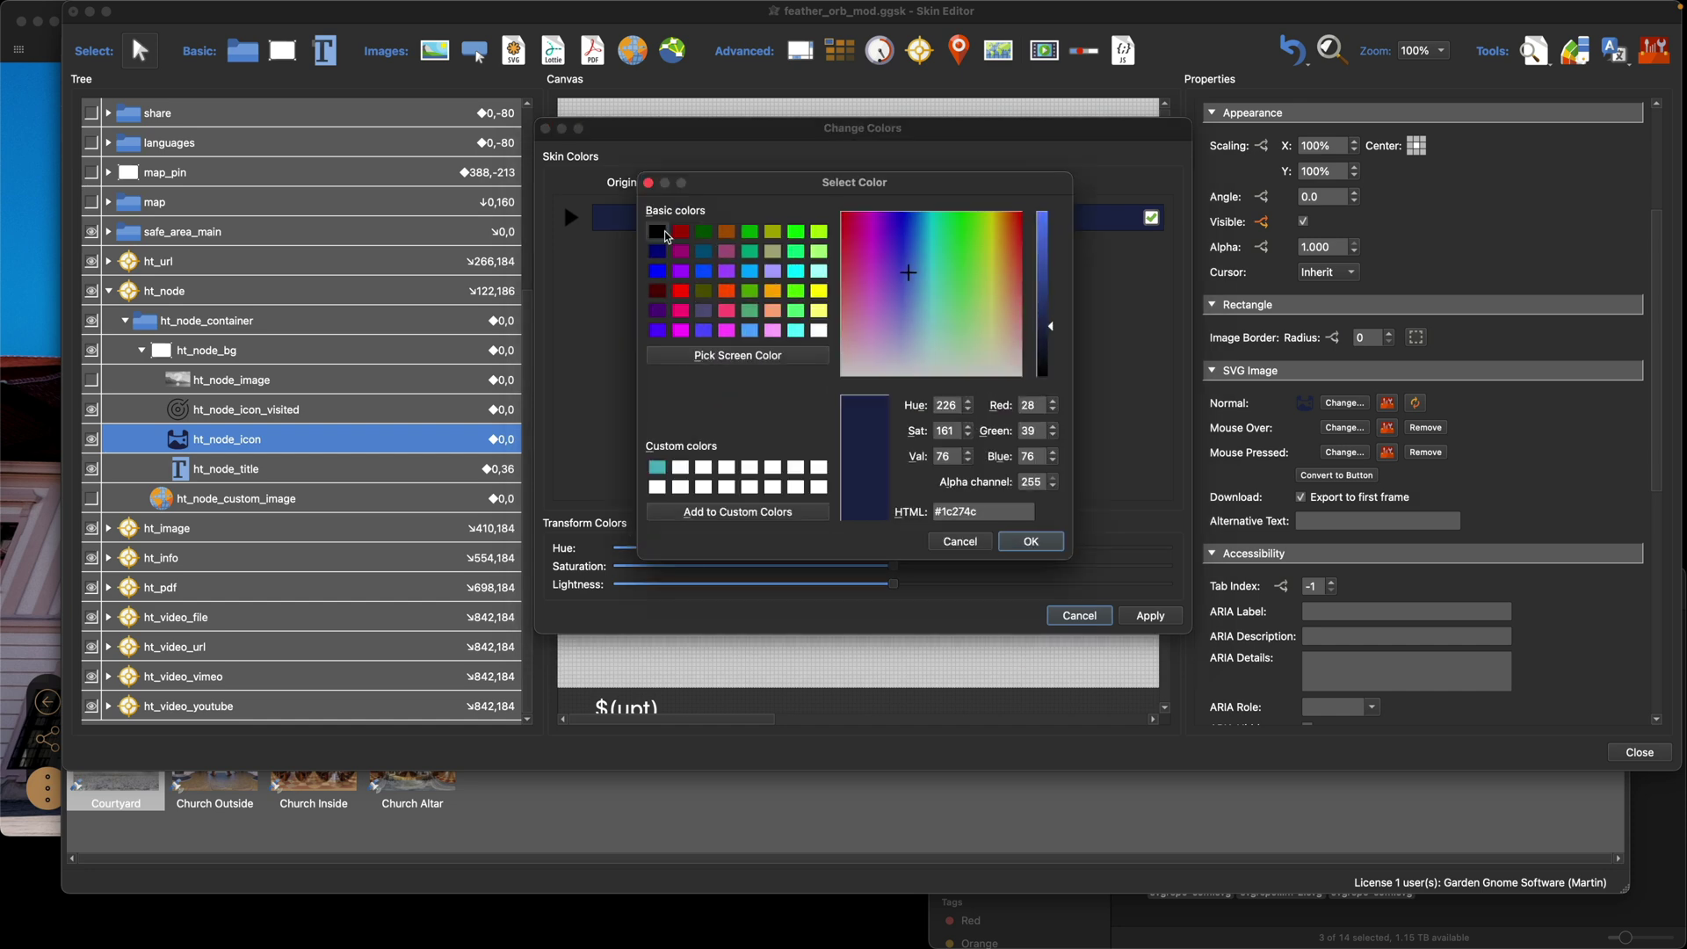
click(1025, 542)
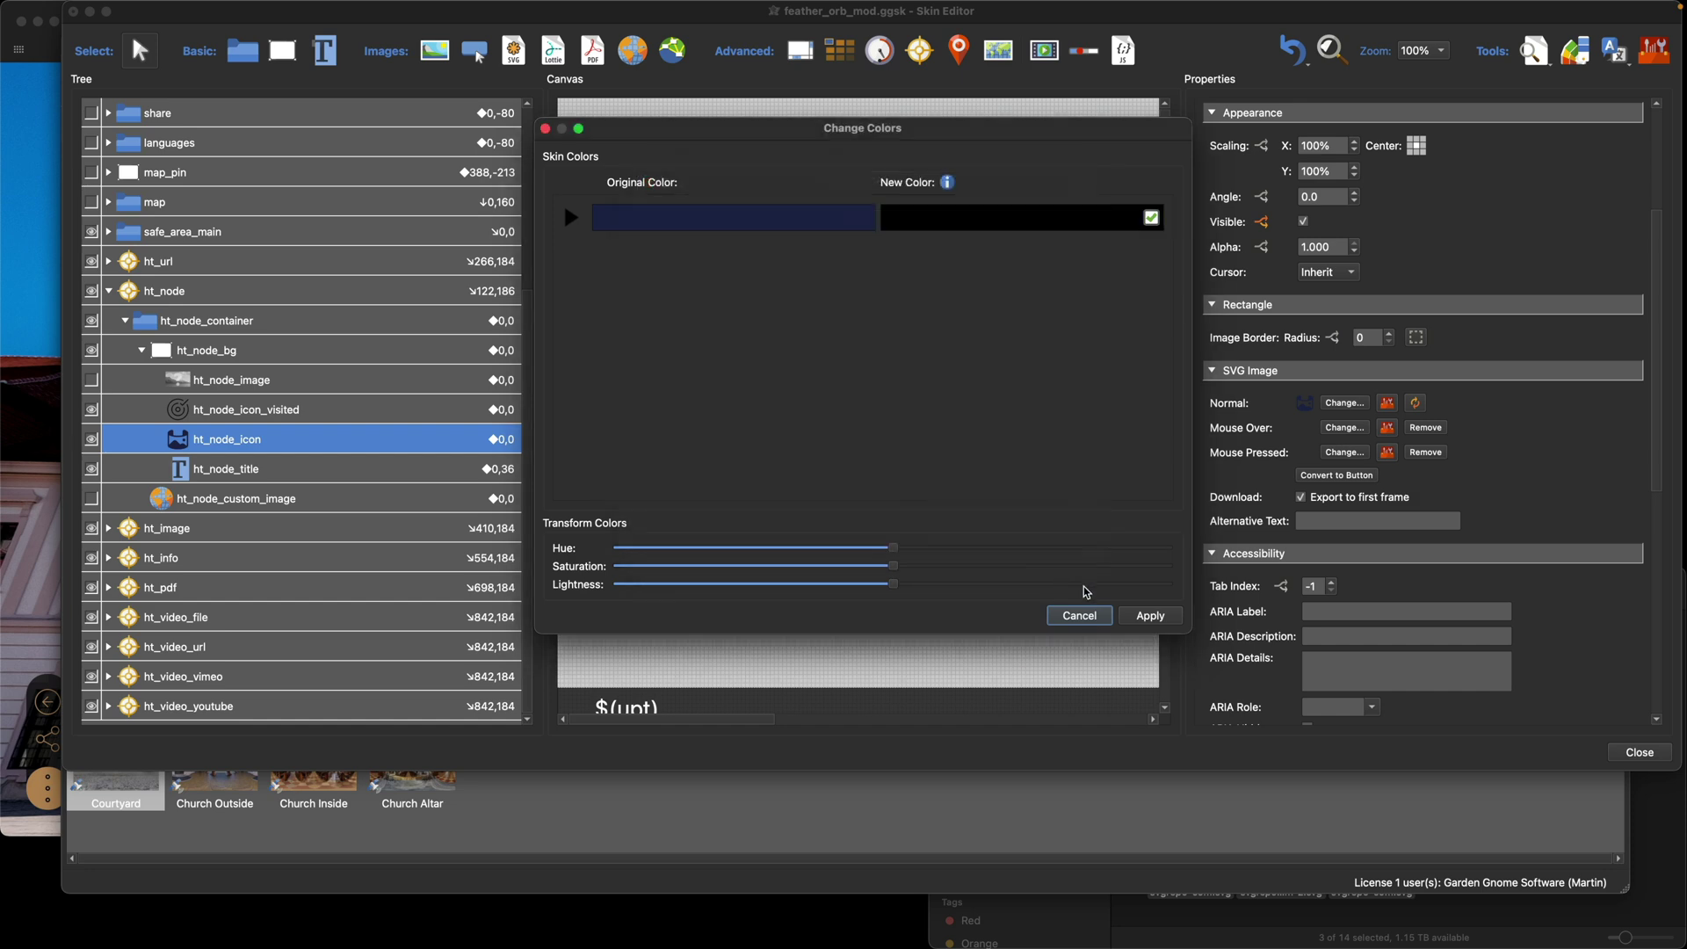
click(1148, 619)
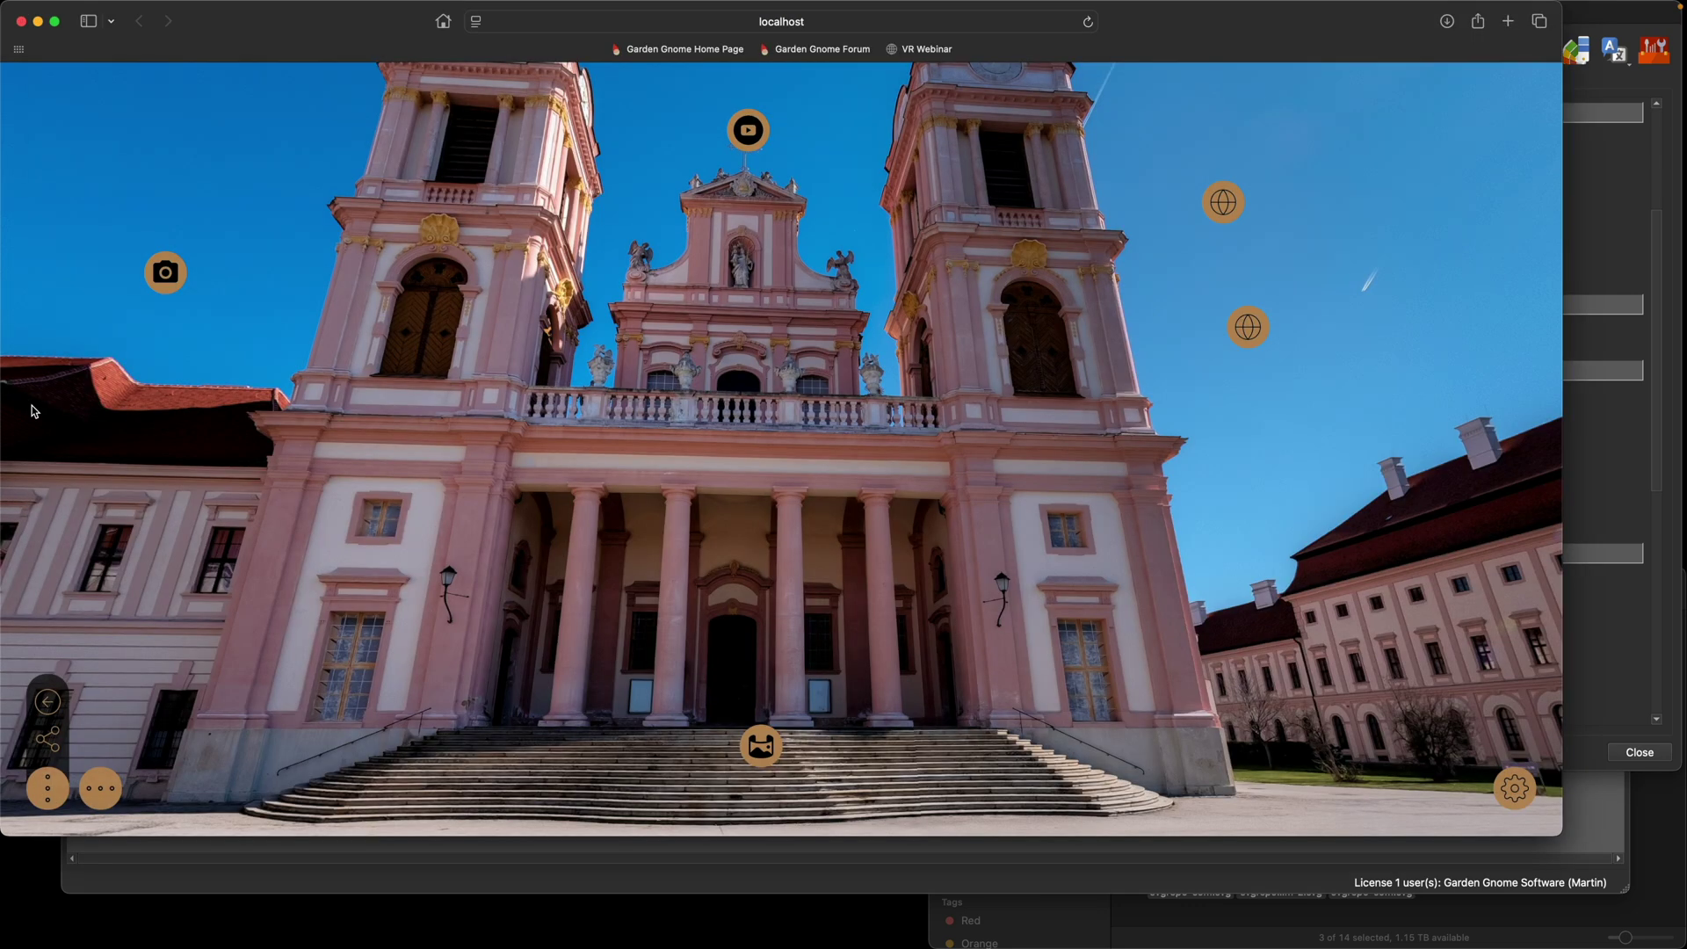
Test the new node icon in the browser output by visiting Church Outside and going back to Courtyard, and return to the Skin Editor
click(5, 401)
drag(777, 640, 868, 583)
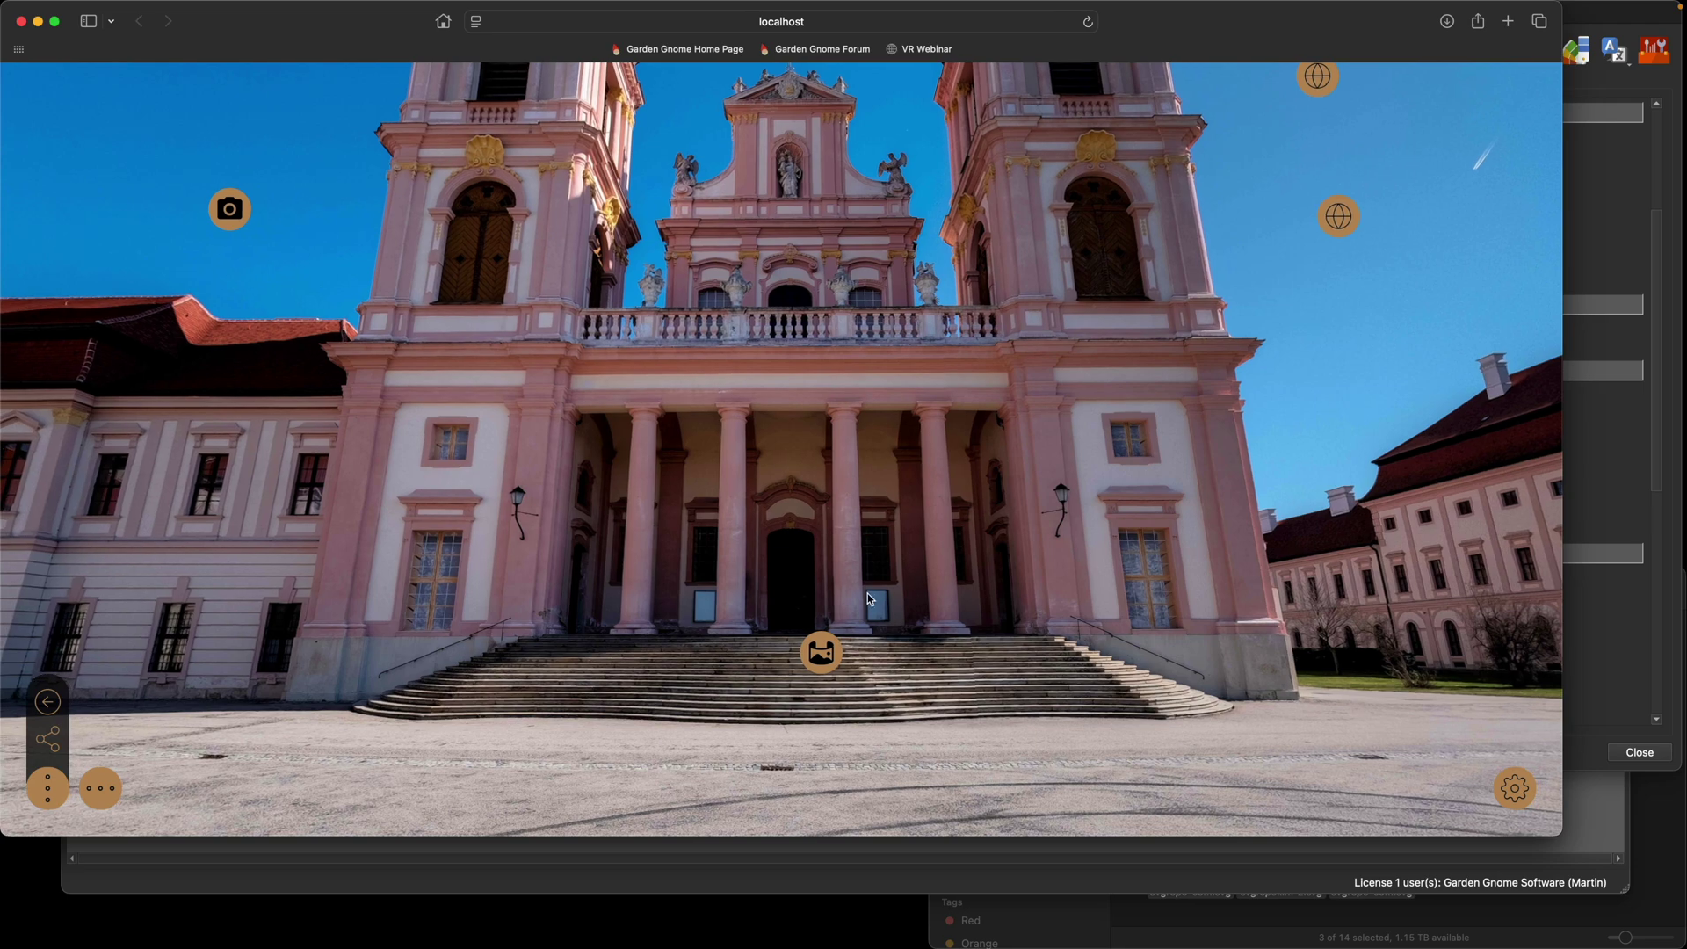
click(831, 659)
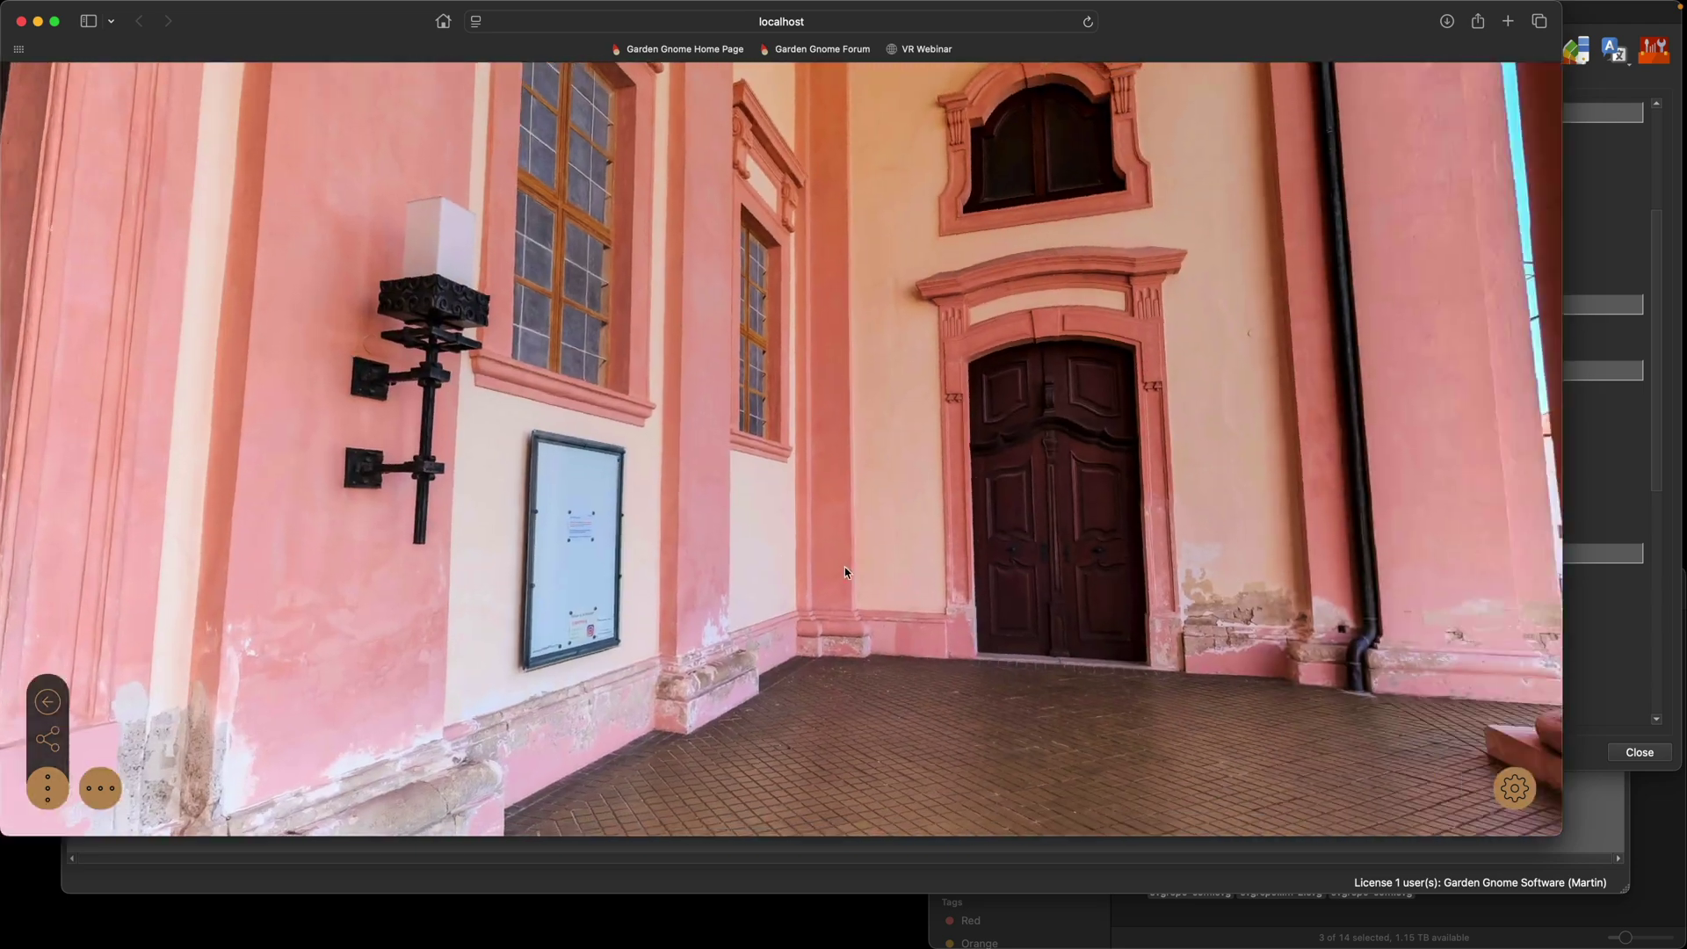
drag(846, 567, 668, 563)
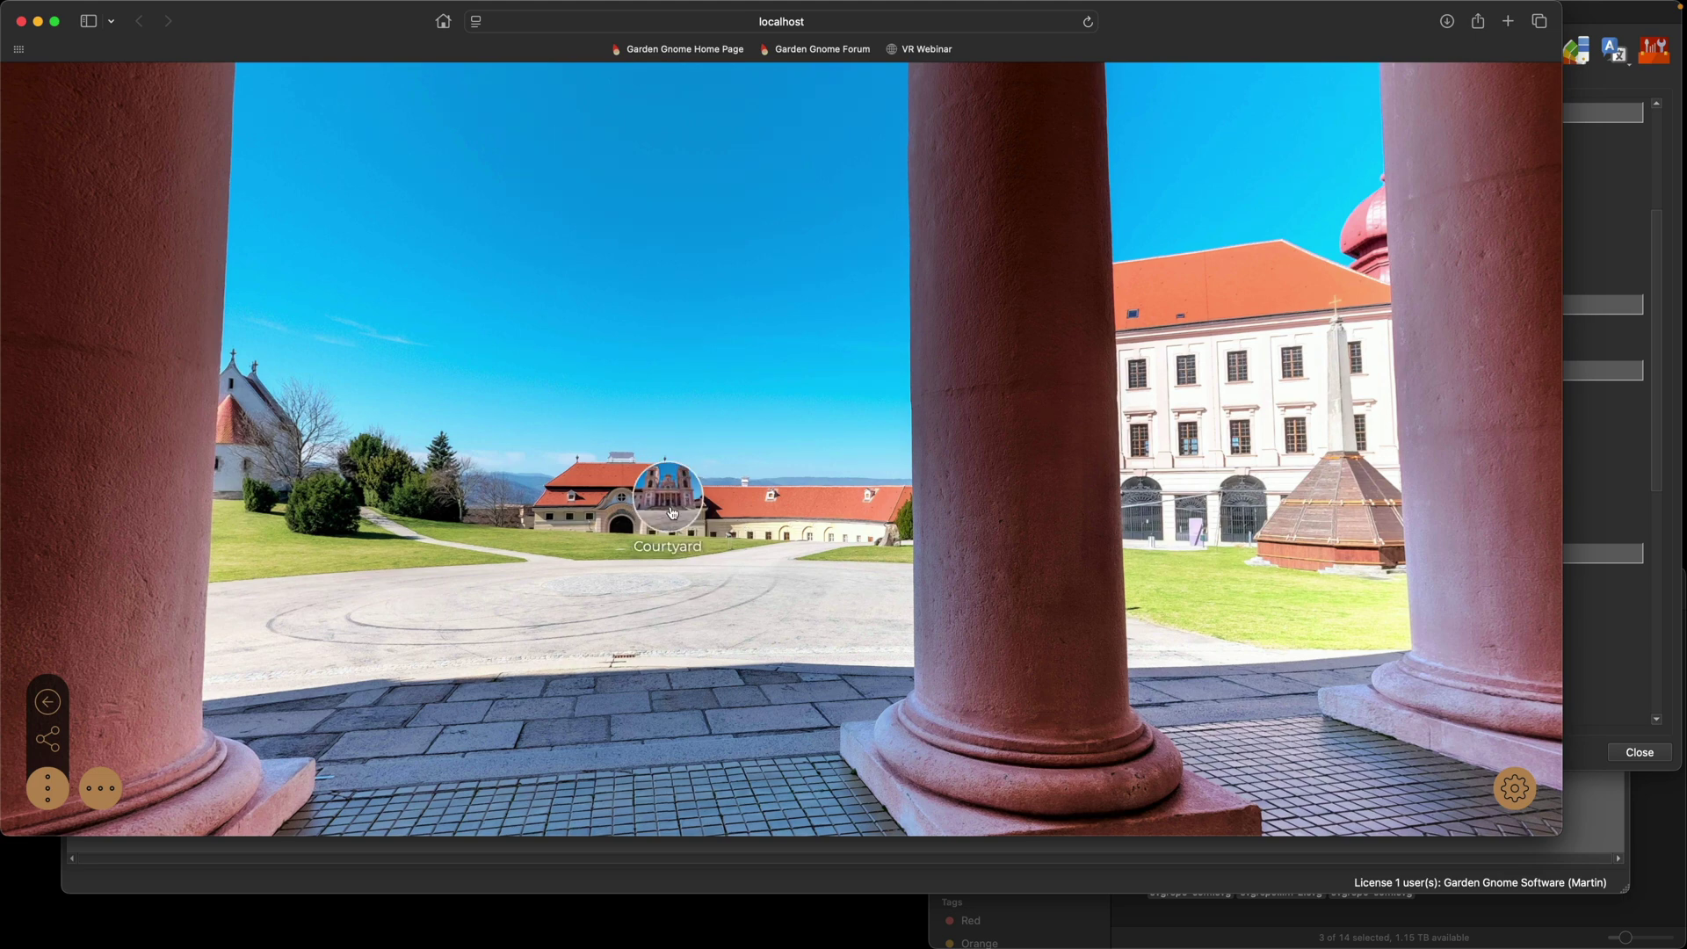
click(671, 507)
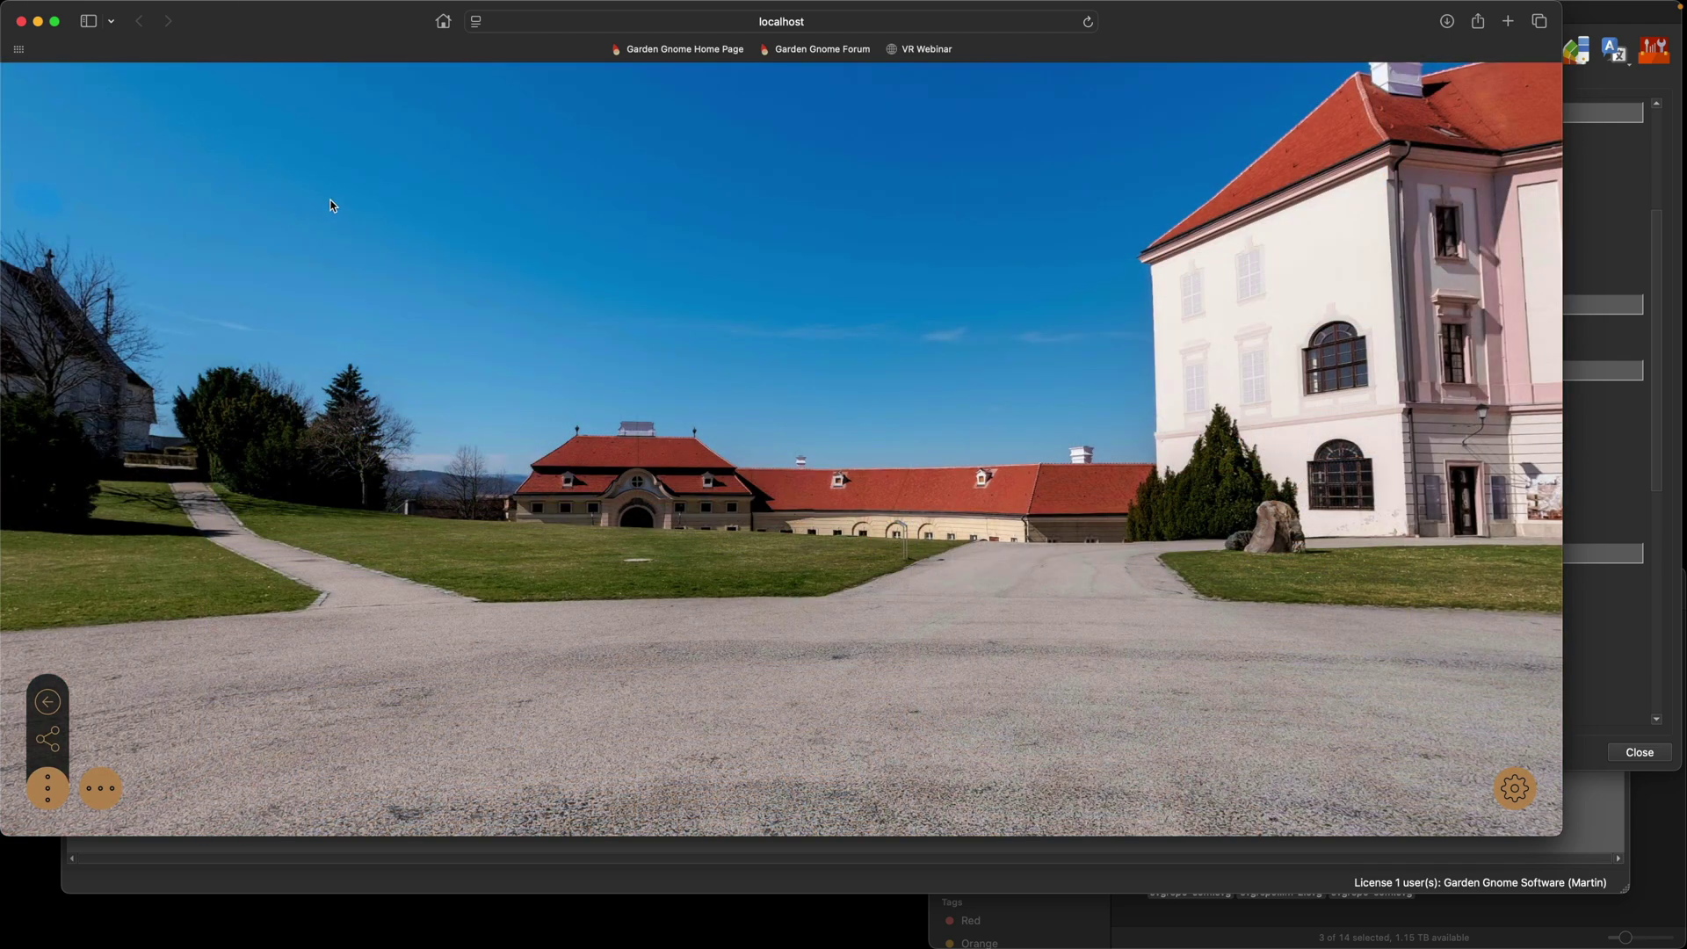
click(1574, 469)
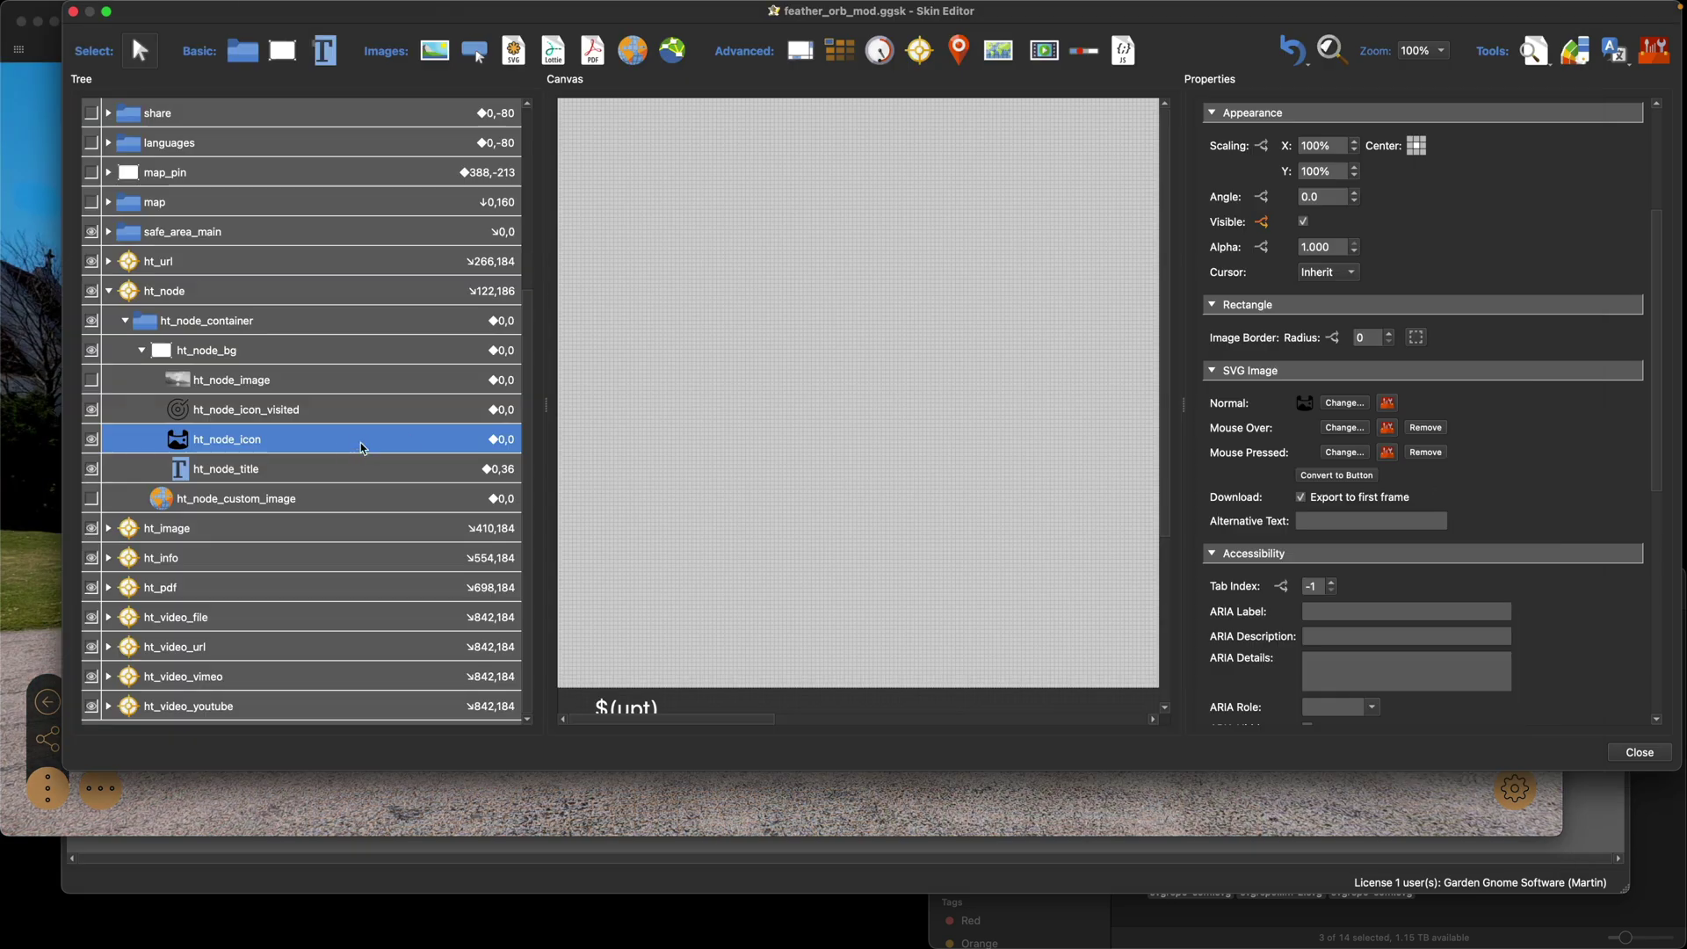
Replace the normal image of ht_node_icon_visited with the outlined panorama SVG whose file name ends in -2.svg
click(274, 404)
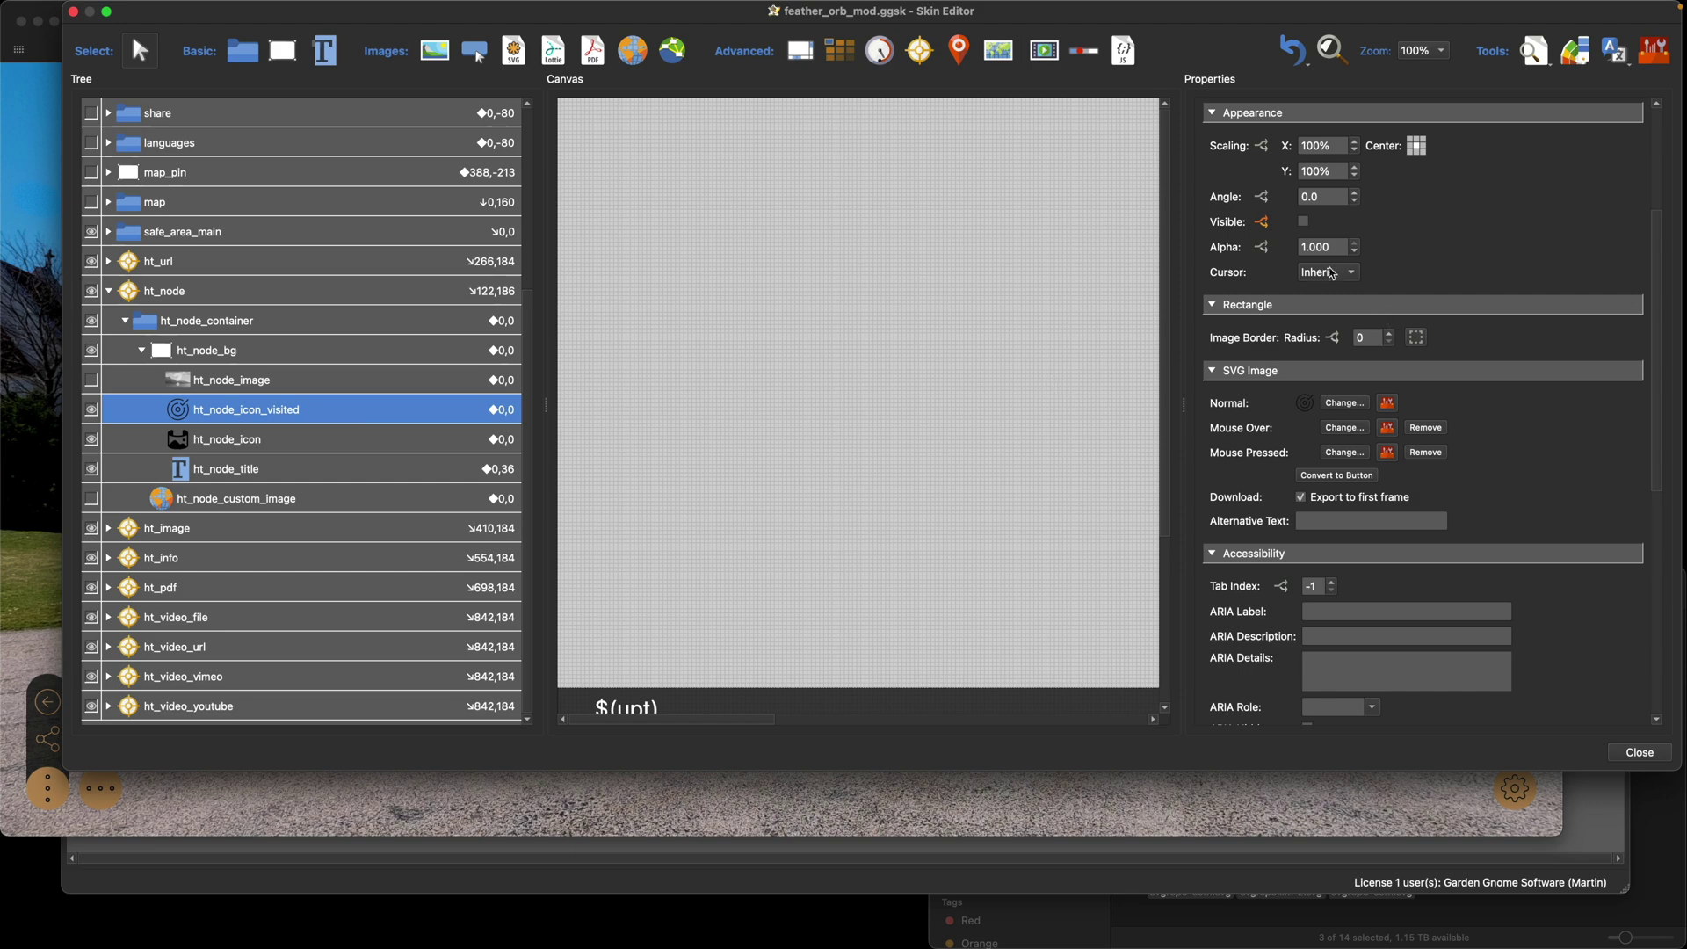
click(1345, 403)
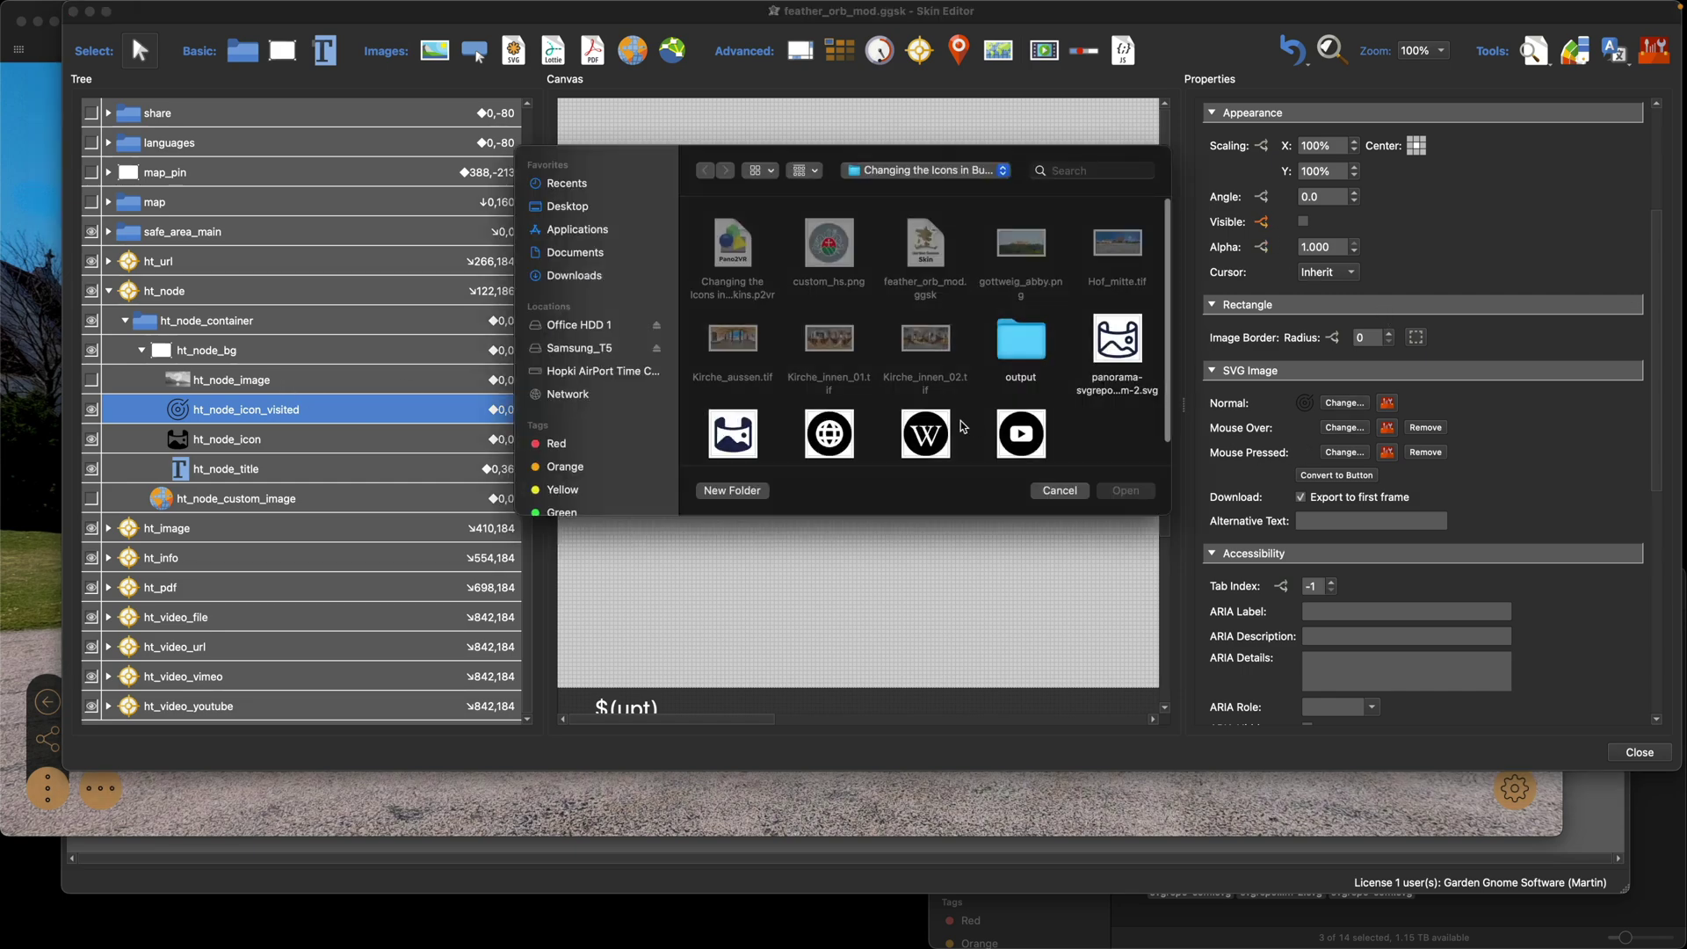
click(1112, 361)
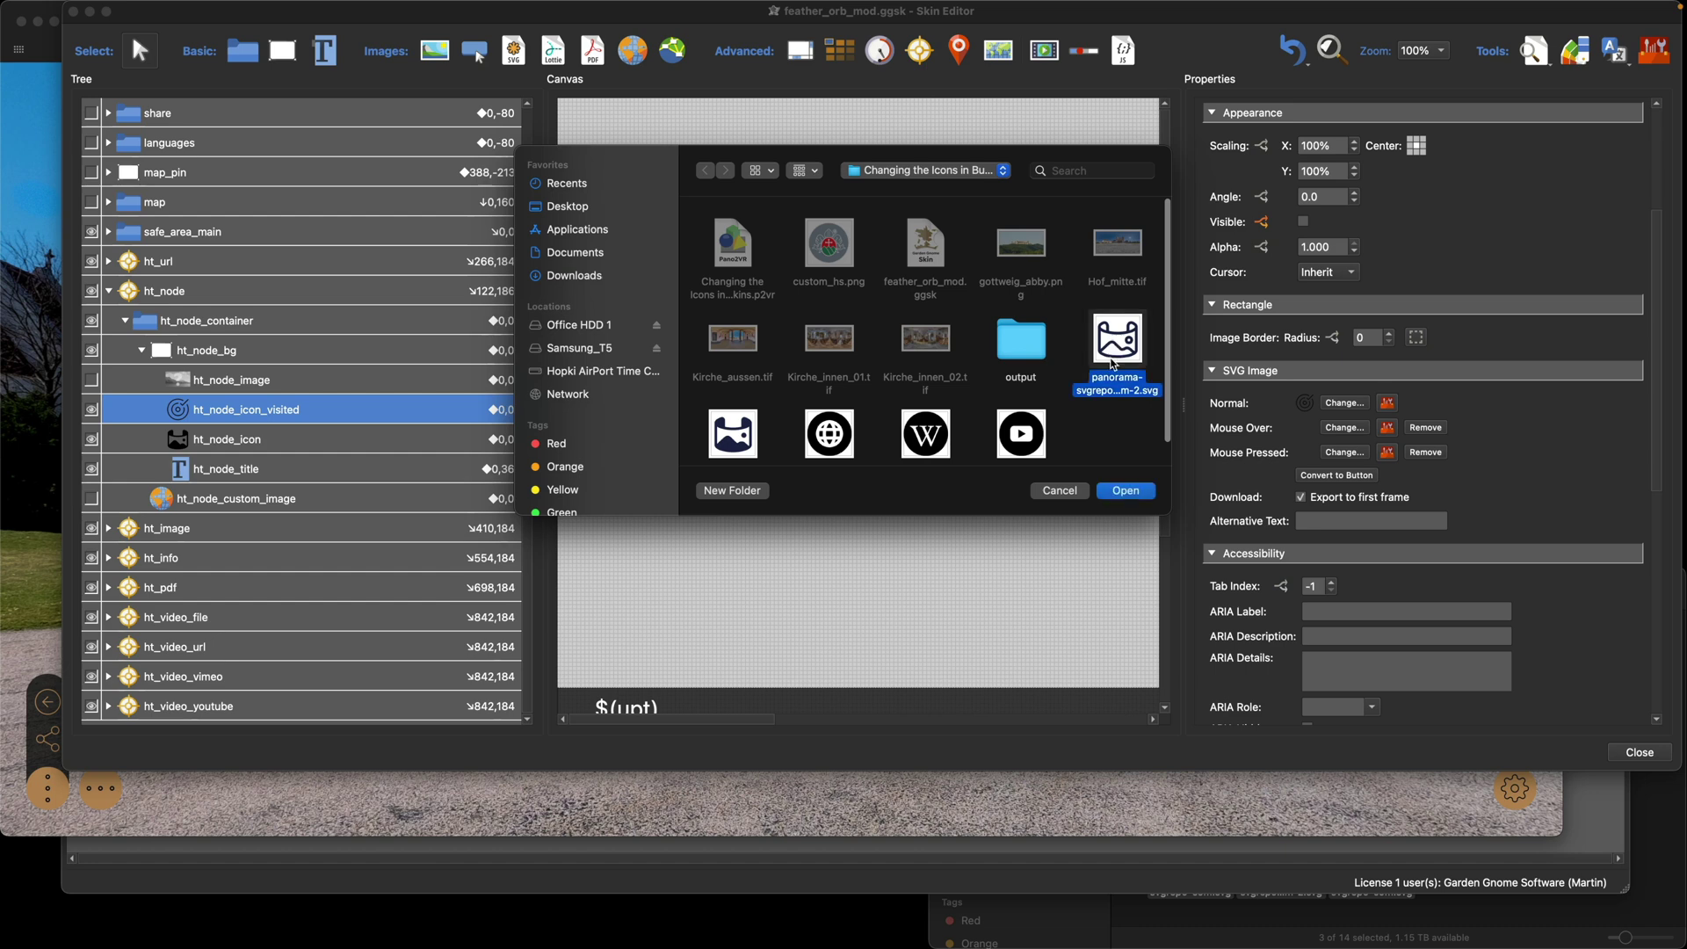
click(1126, 492)
Recolour the ht_node_icon_visited image from dark blue to black with Change Colors
click(1575, 51)
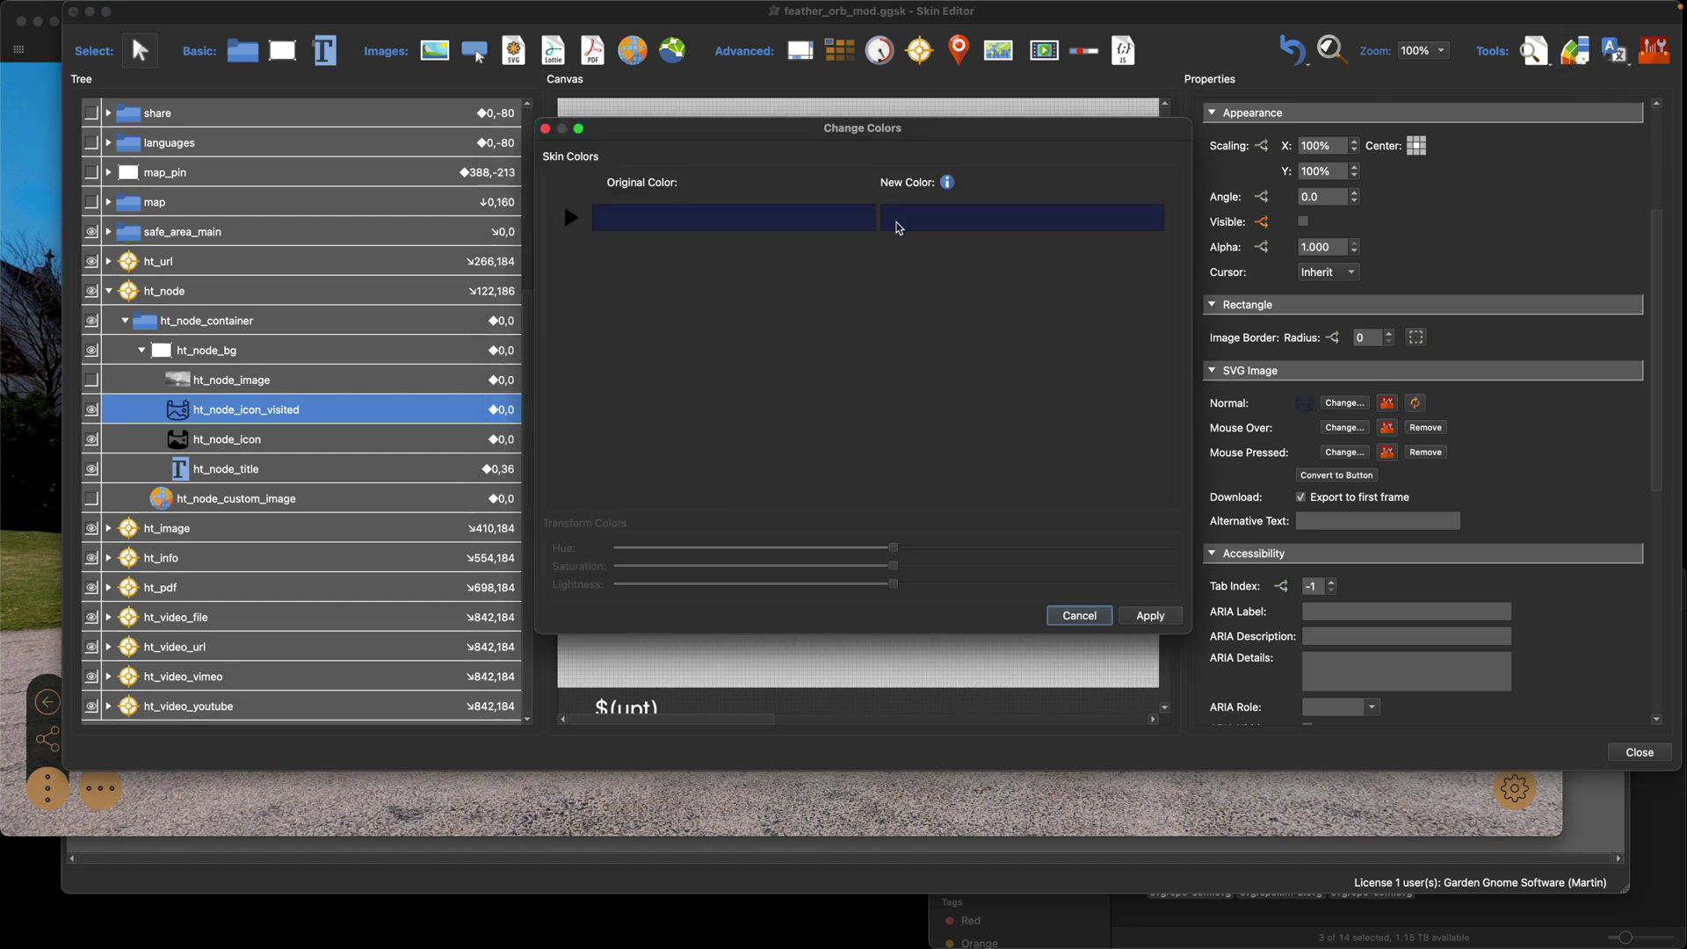
click(924, 229)
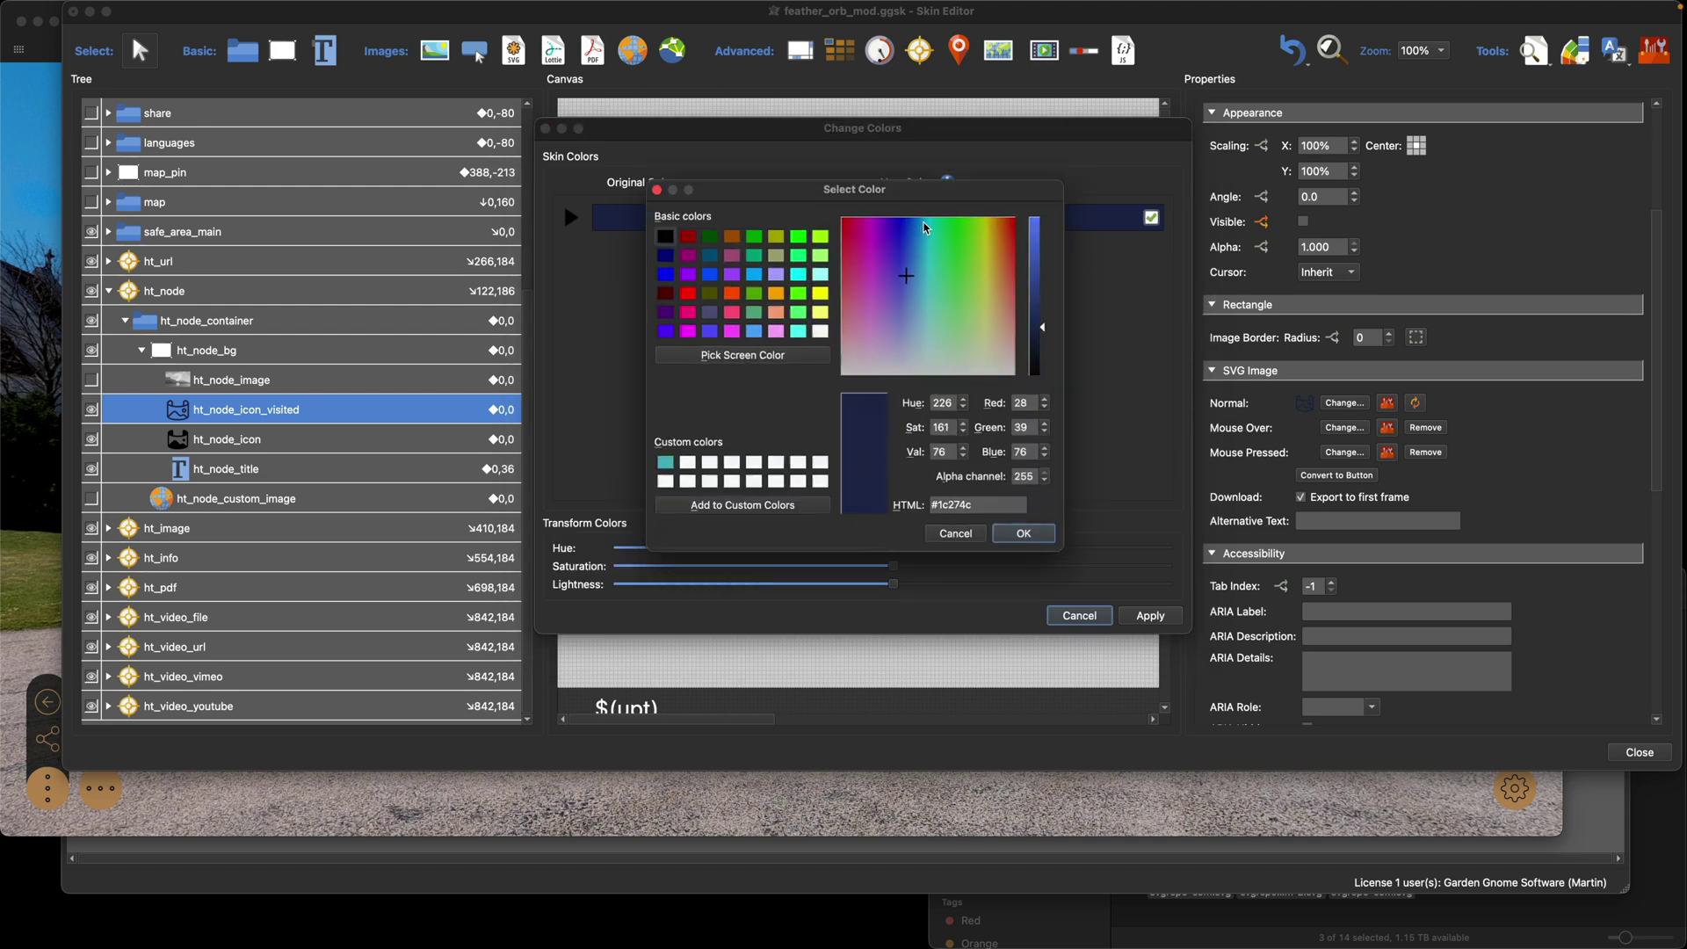
click(657, 234)
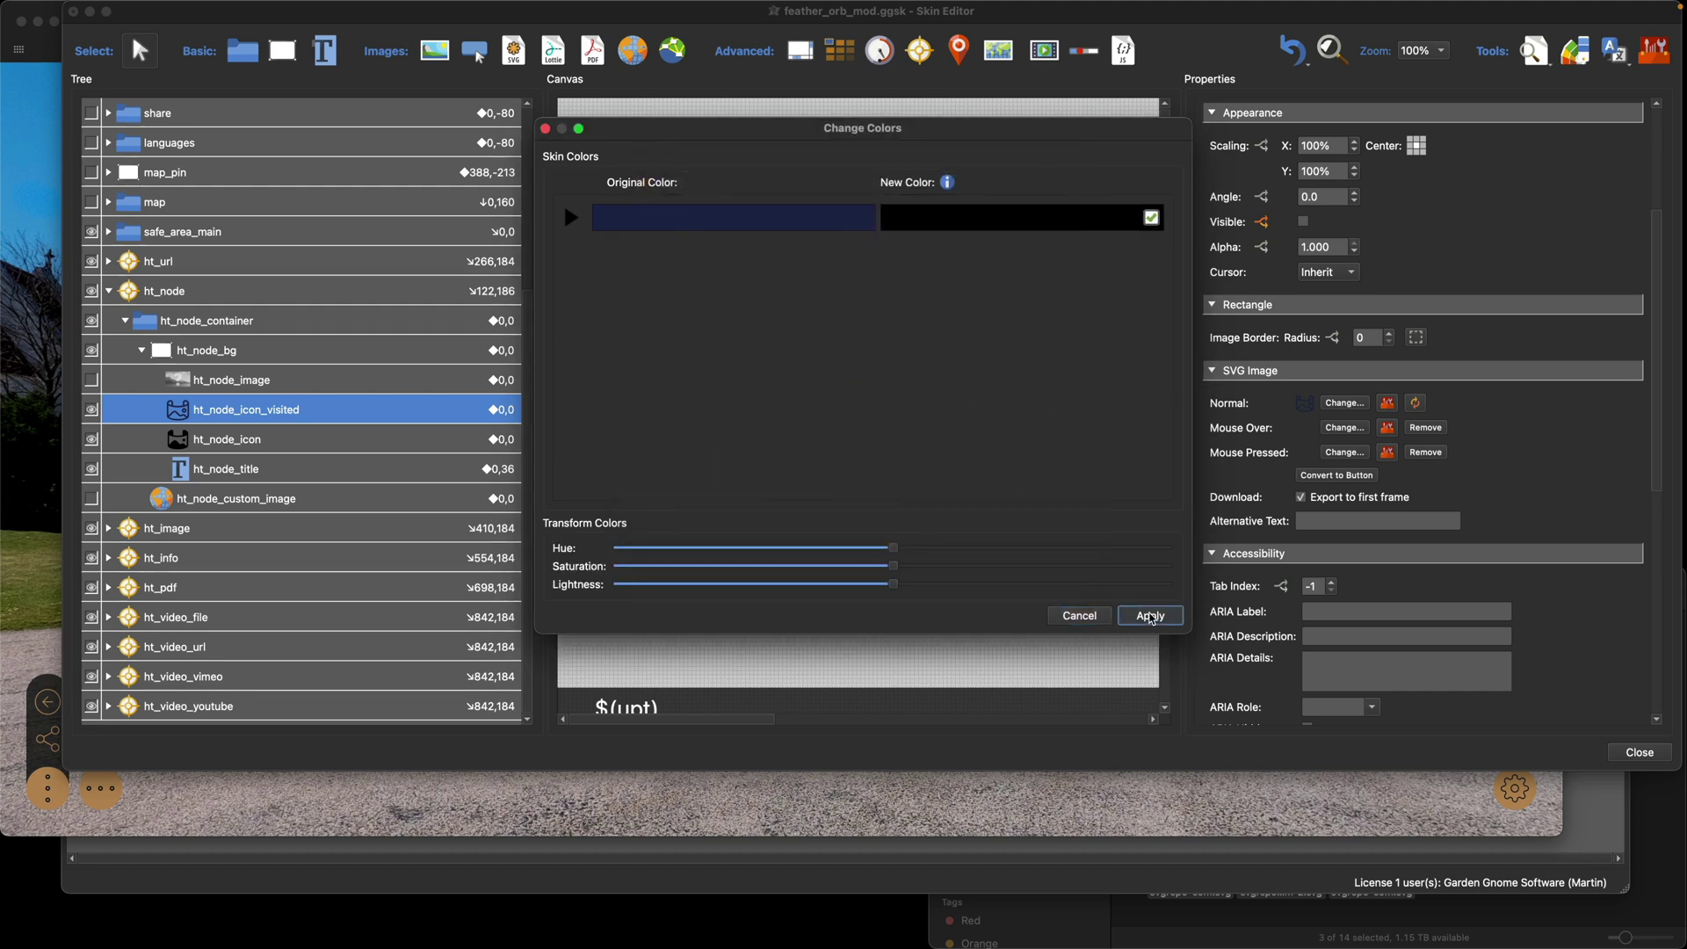
click(1147, 617)
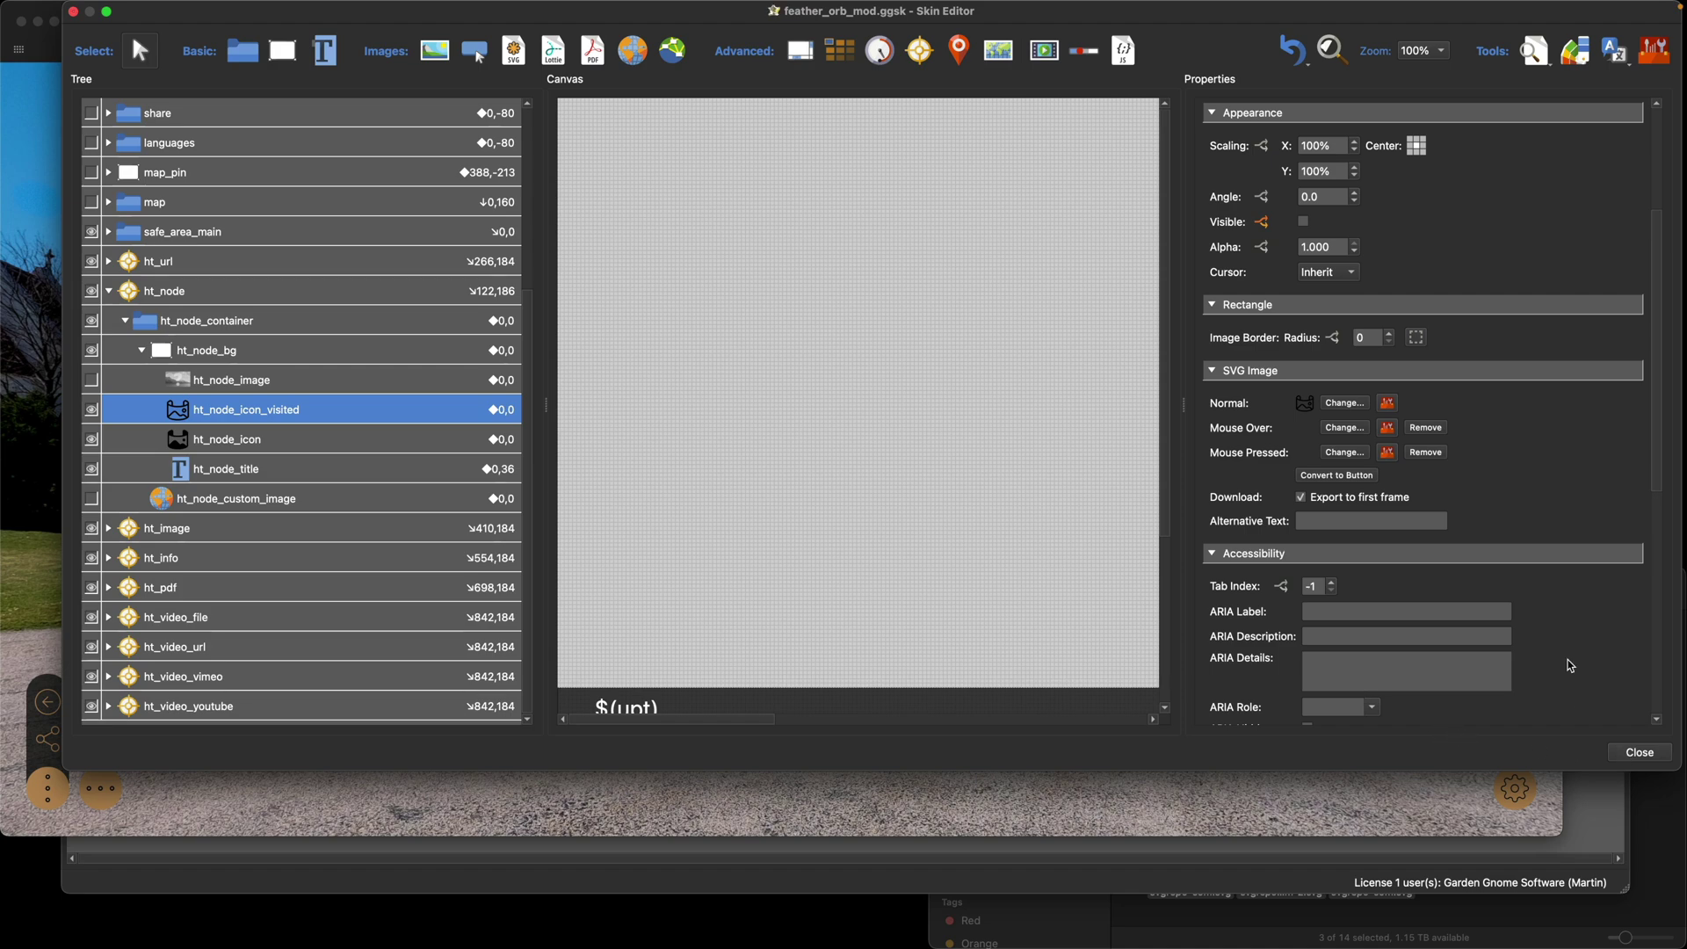
Test the visited node icon in the browser output by going to Church Outside and back to Courtyard, and return to the Skin Editor
click(42, 381)
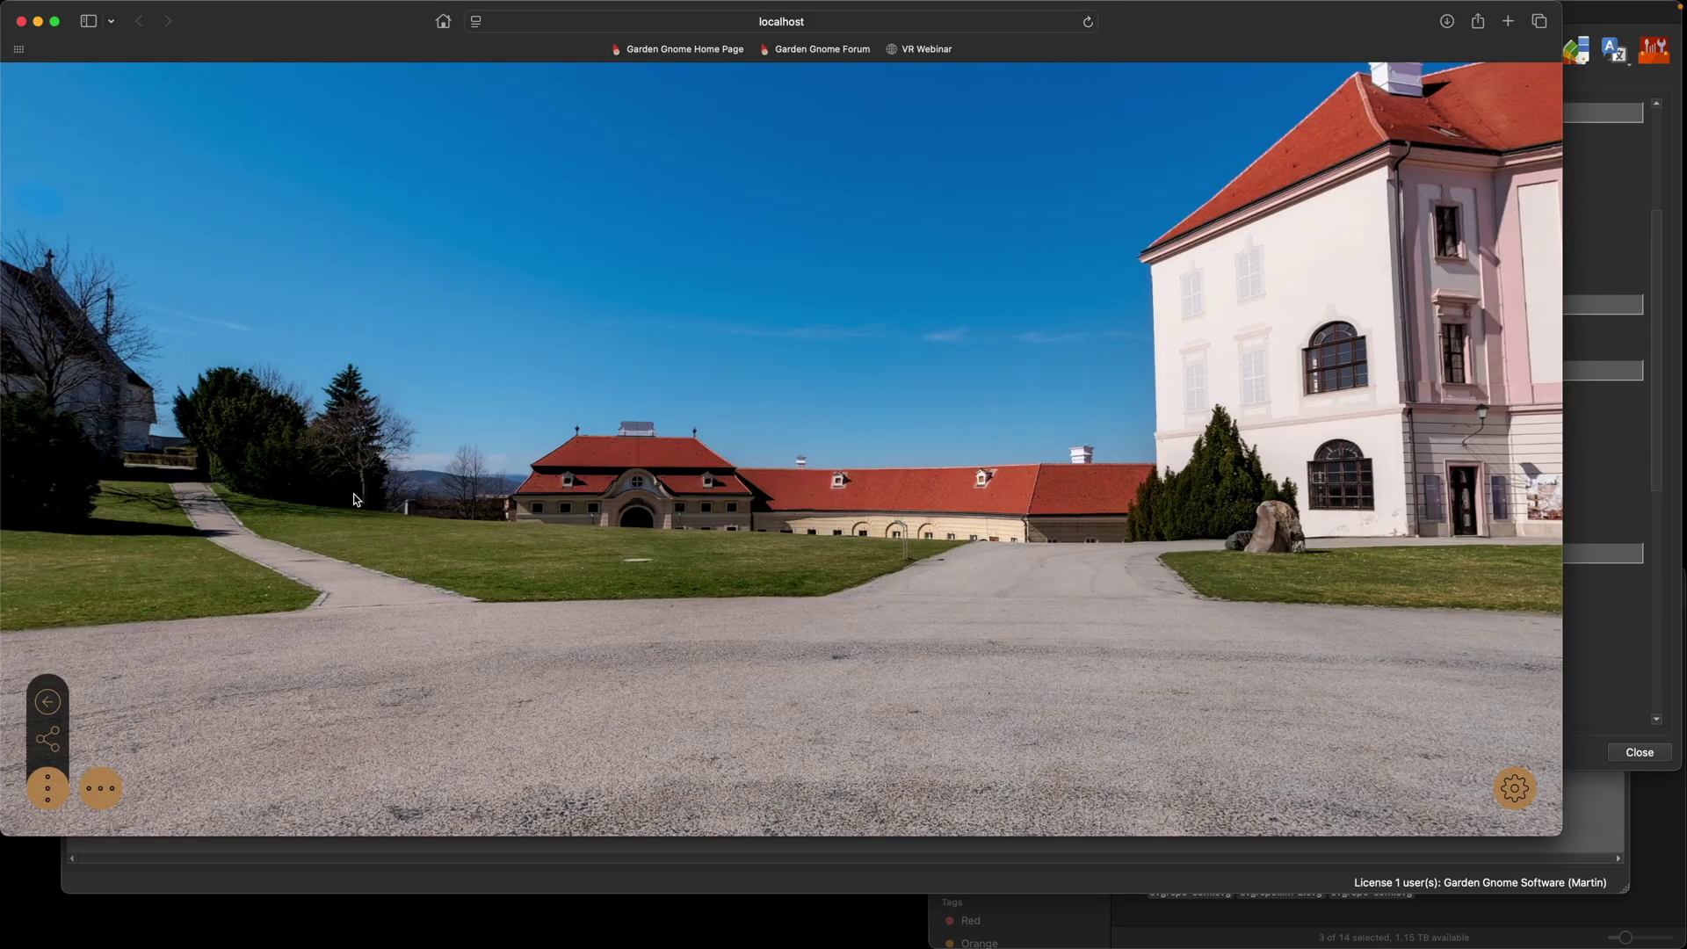
drag(1194, 643, 603, 644)
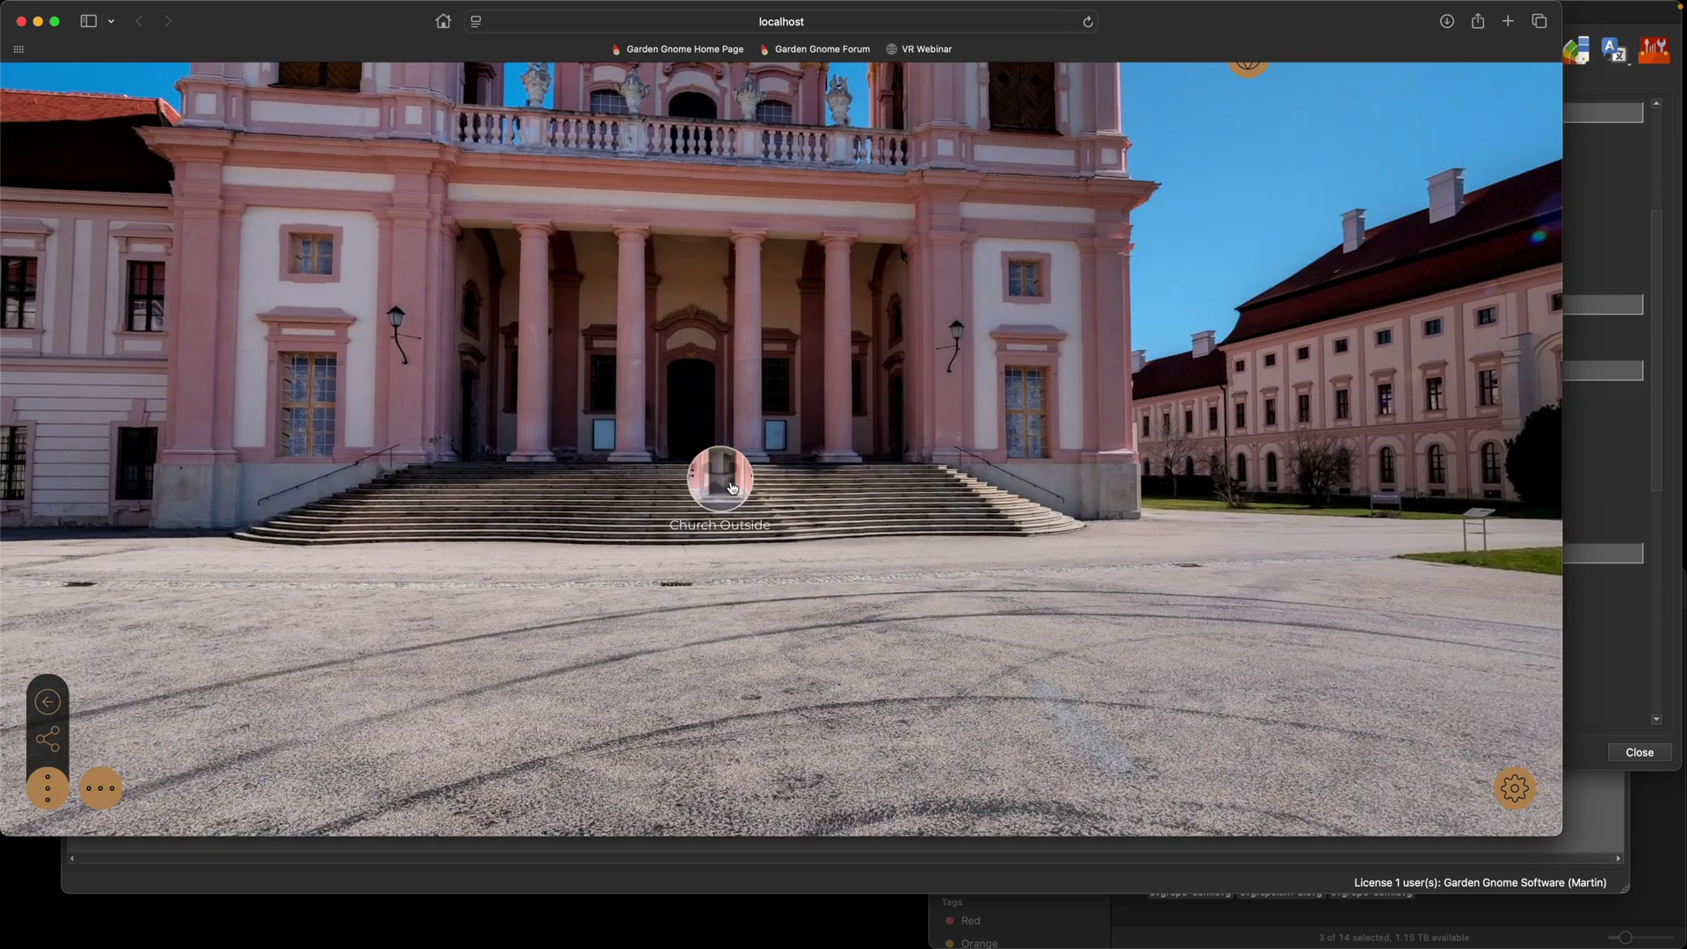
mouse_move(712, 497)
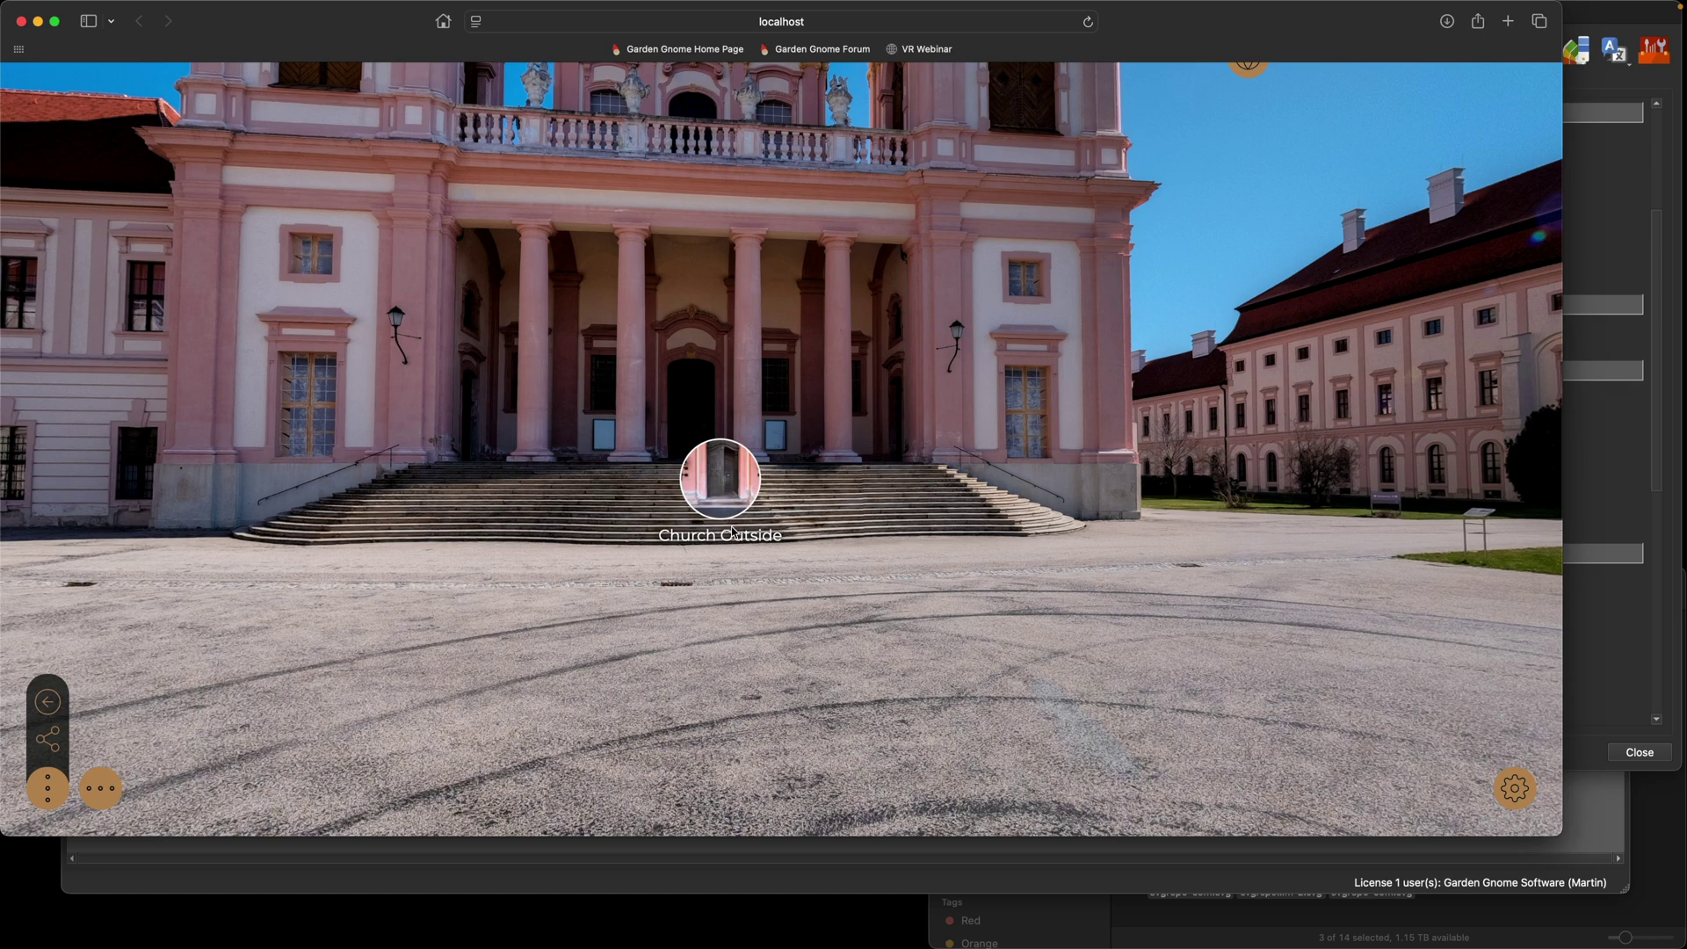
click(719, 483)
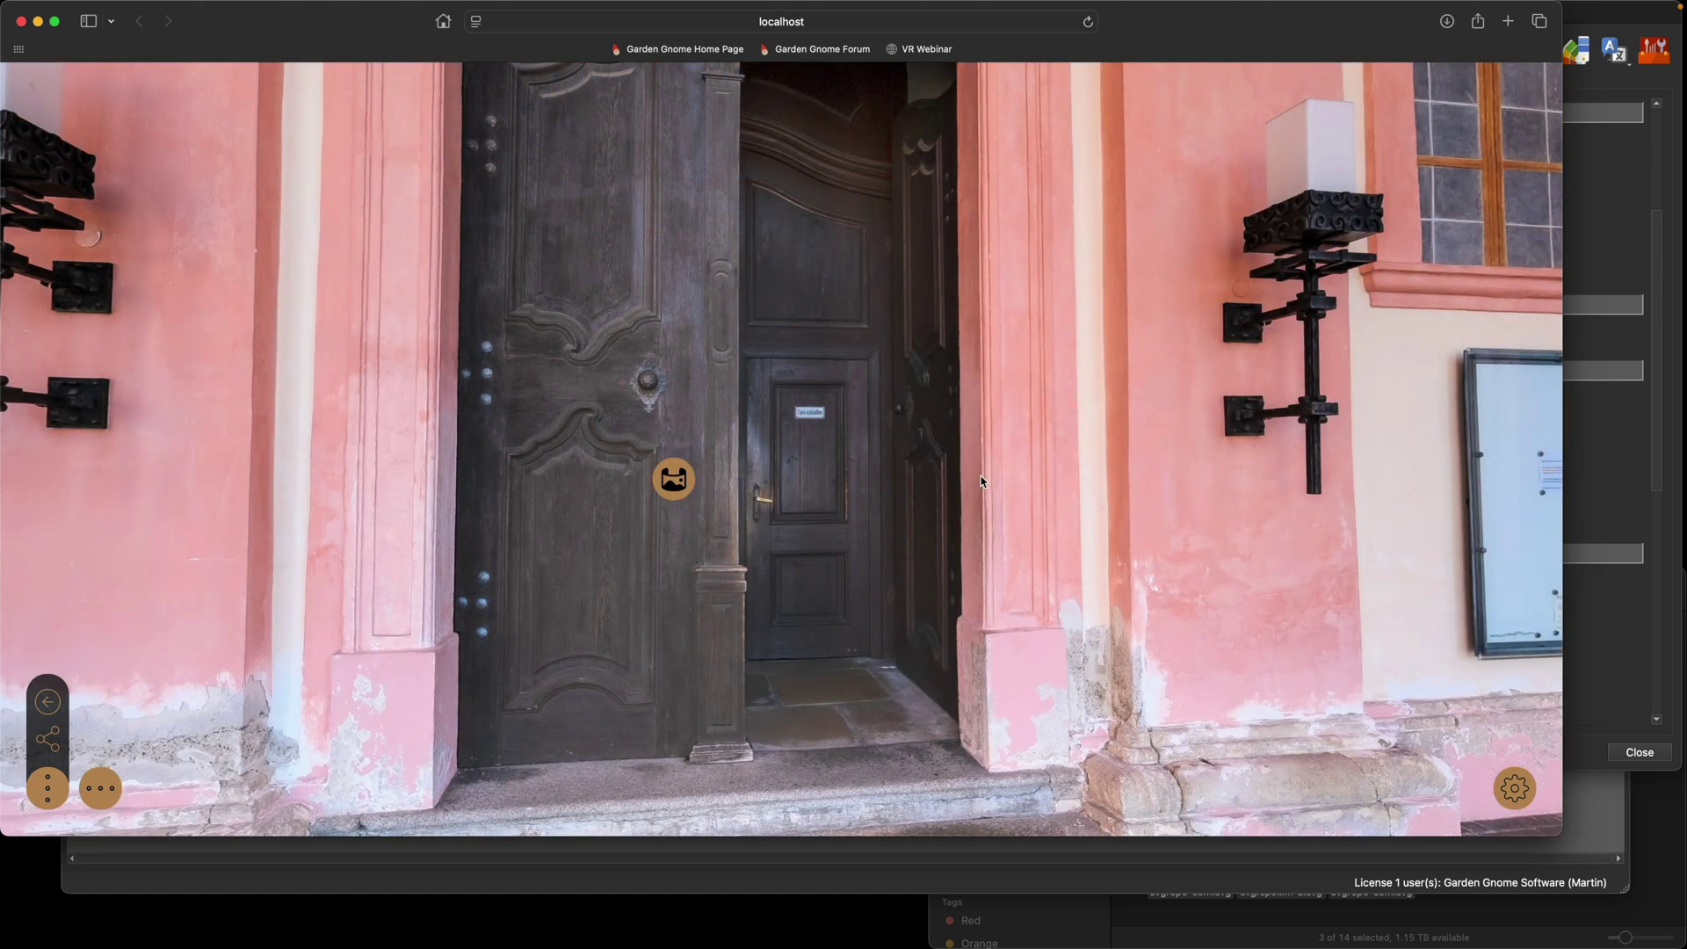
drag(981, 482, 797, 485)
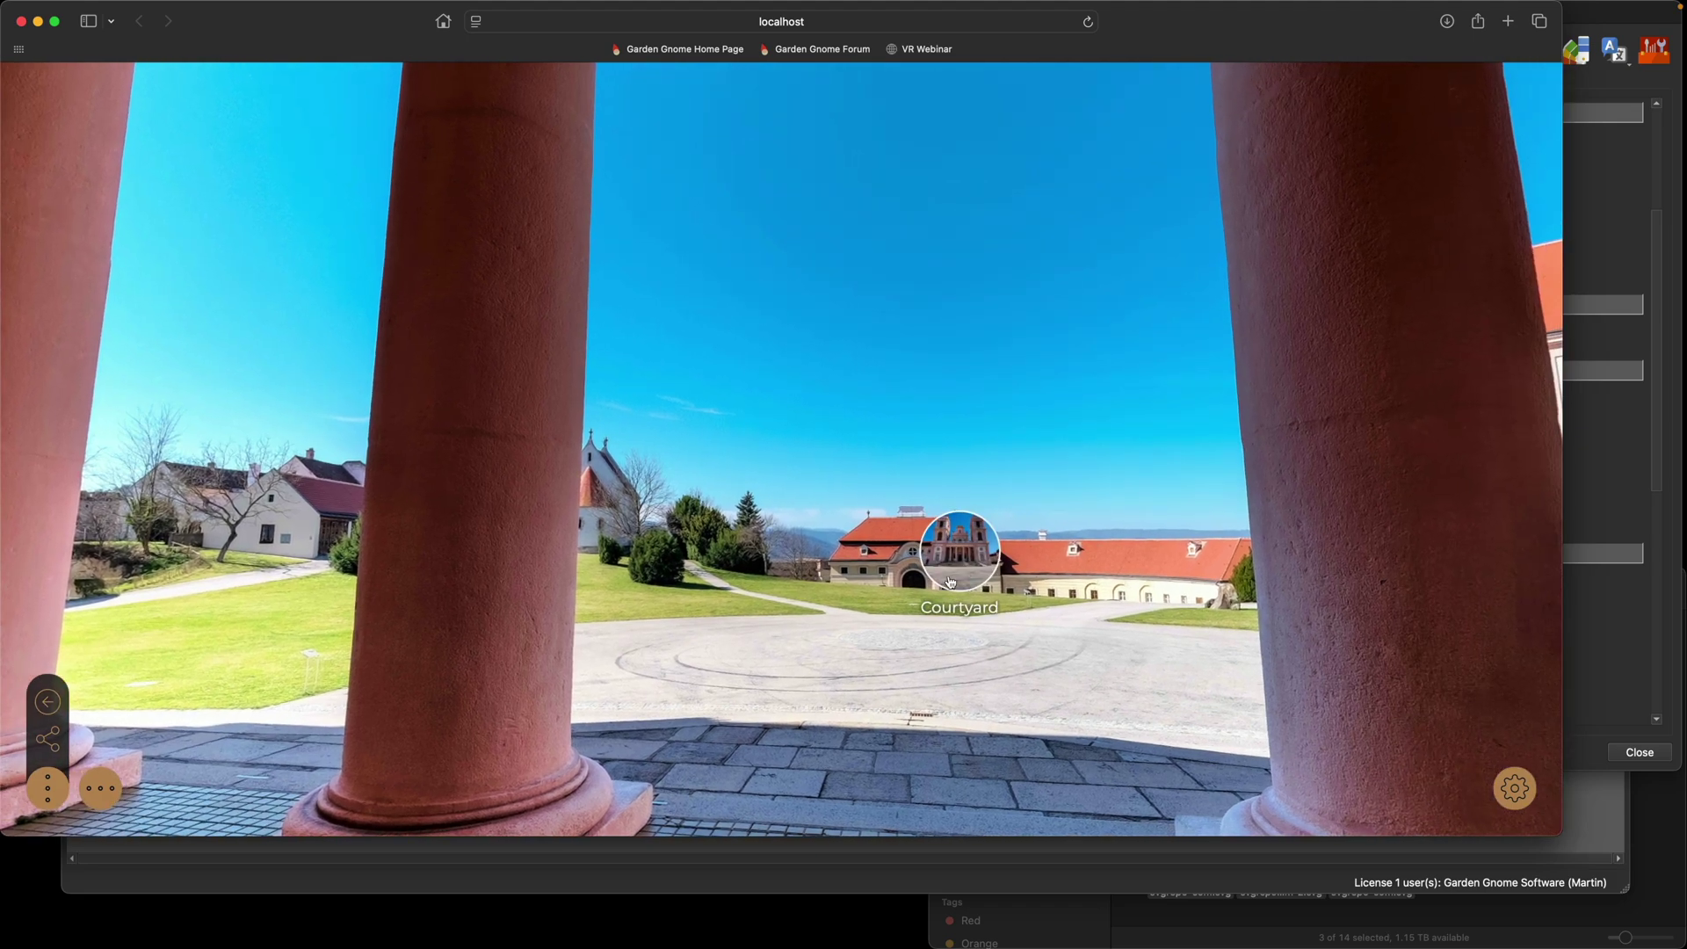
click(961, 592)
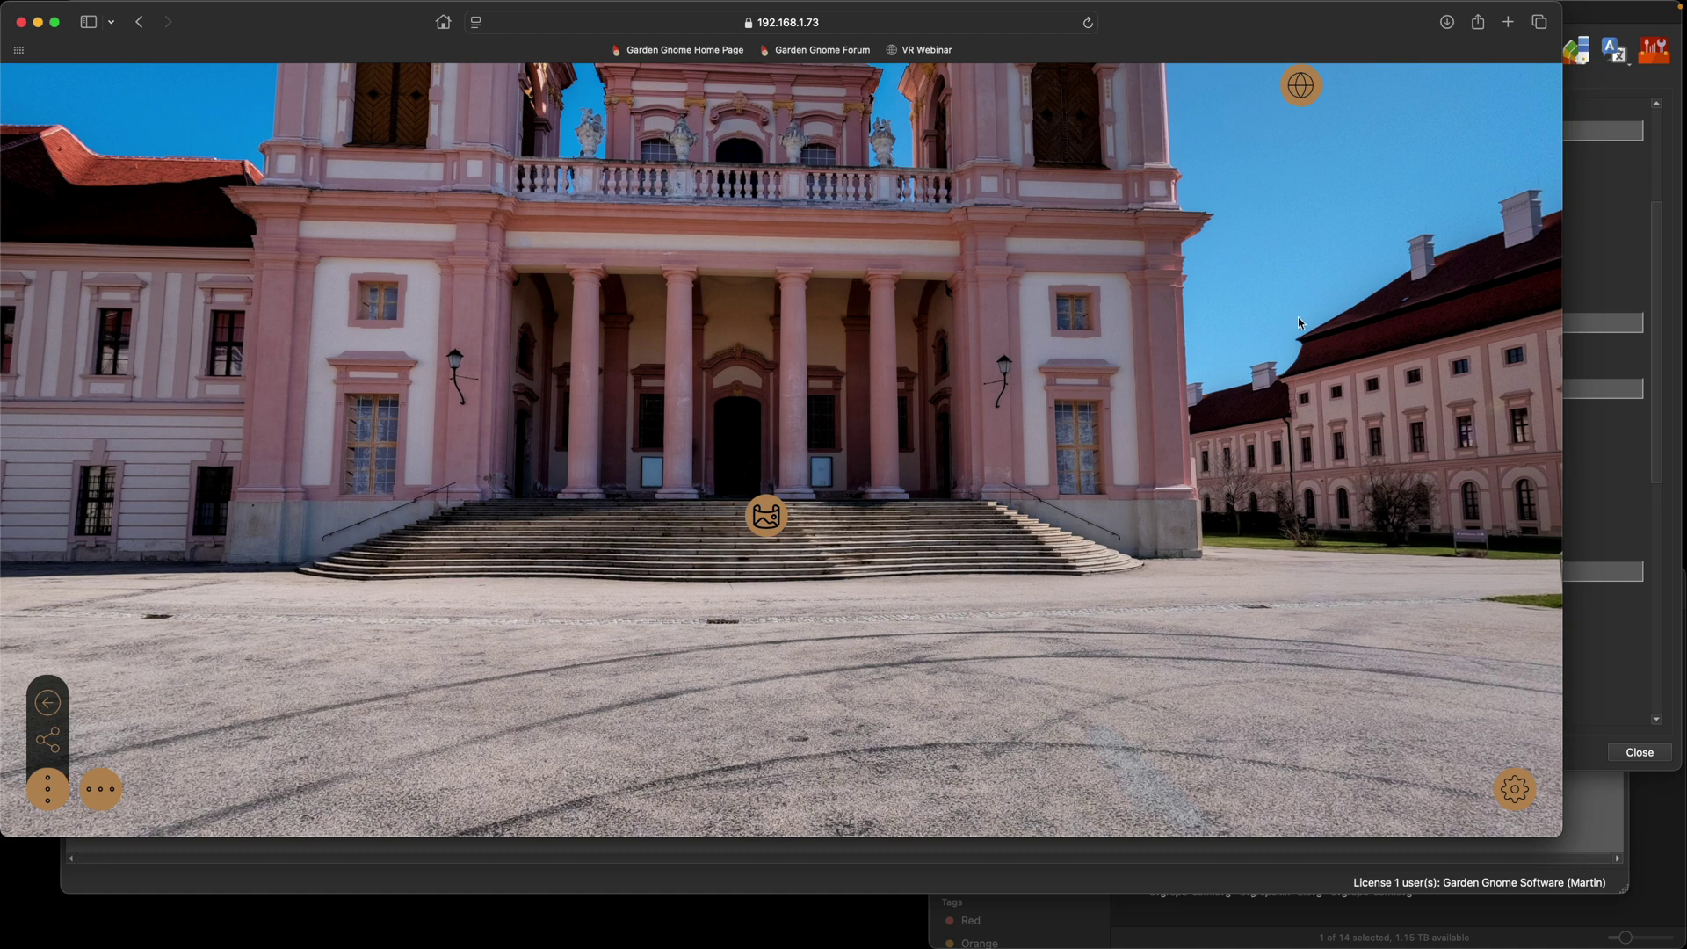
click(1572, 254)
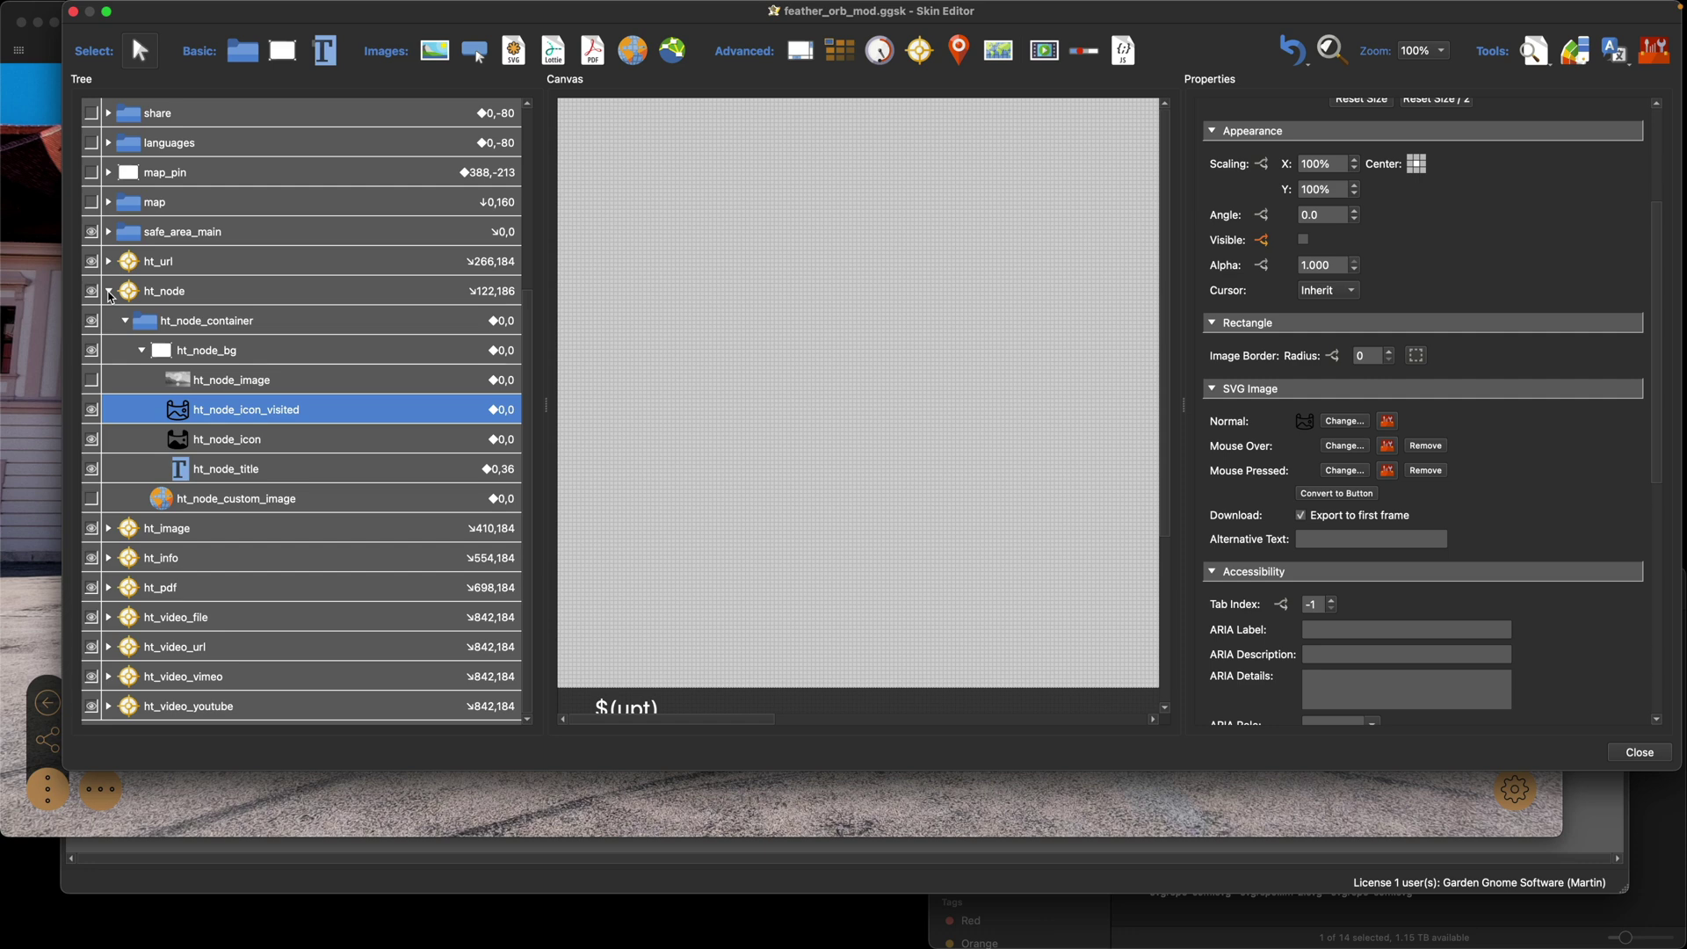
Collapse ht_node, expand ht_url and replace the normal image of ht_url_icon with the round globe SVG from the project folder
click(108, 292)
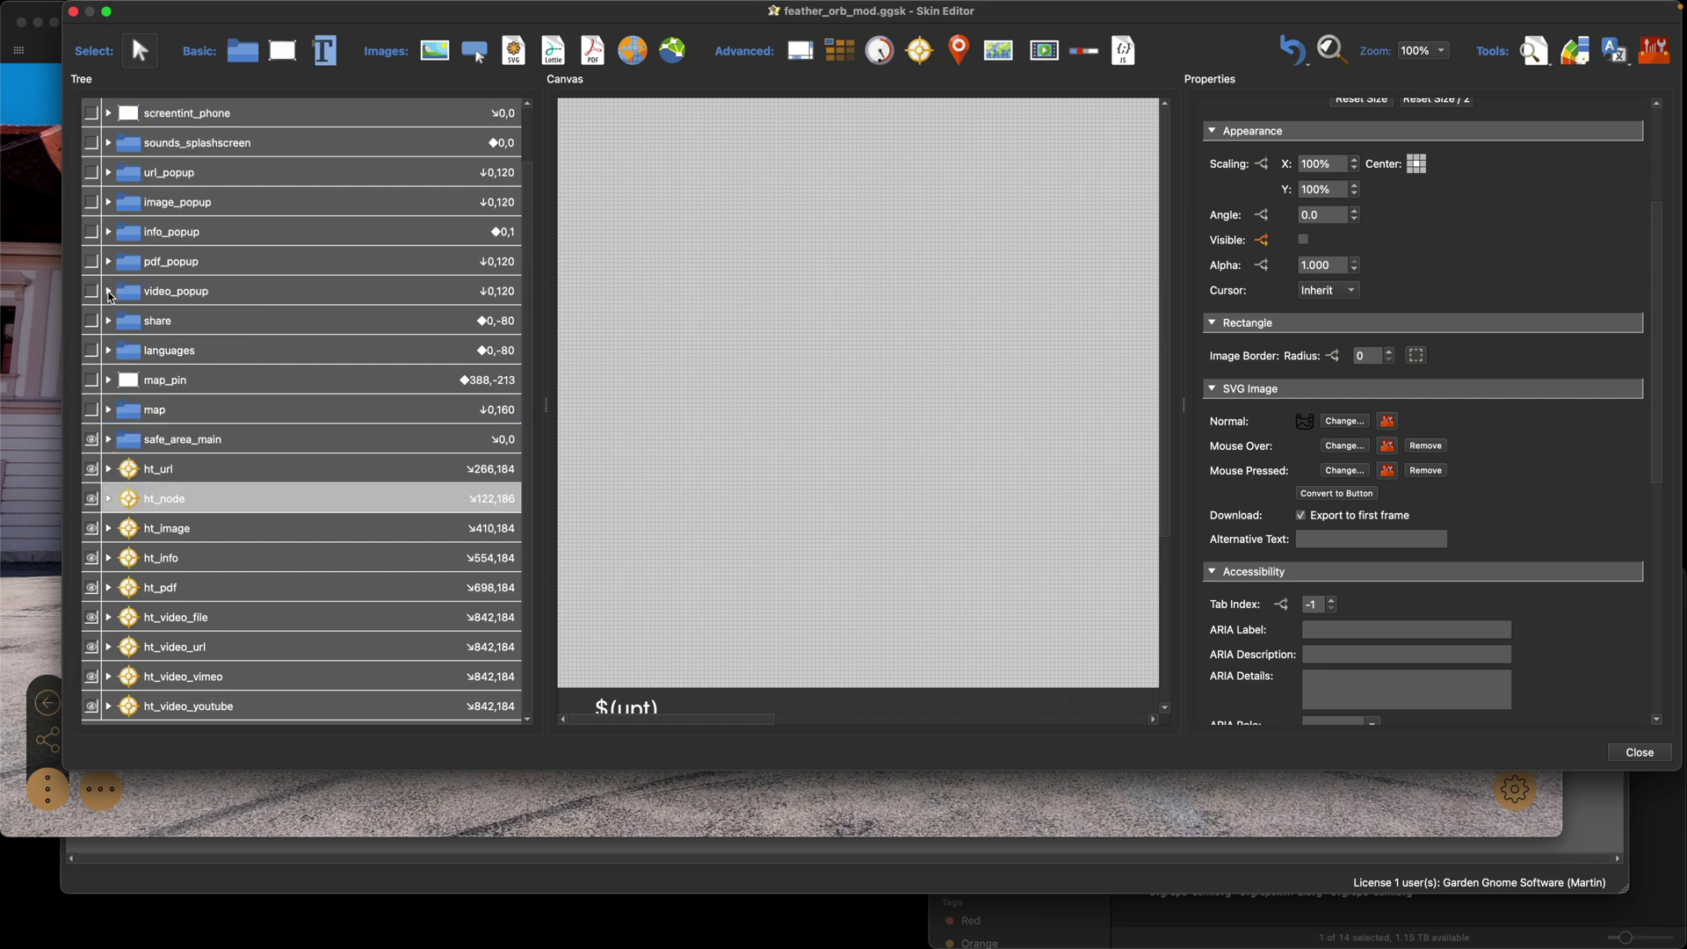
click(108, 468)
scroll(220, 456, down, 6)
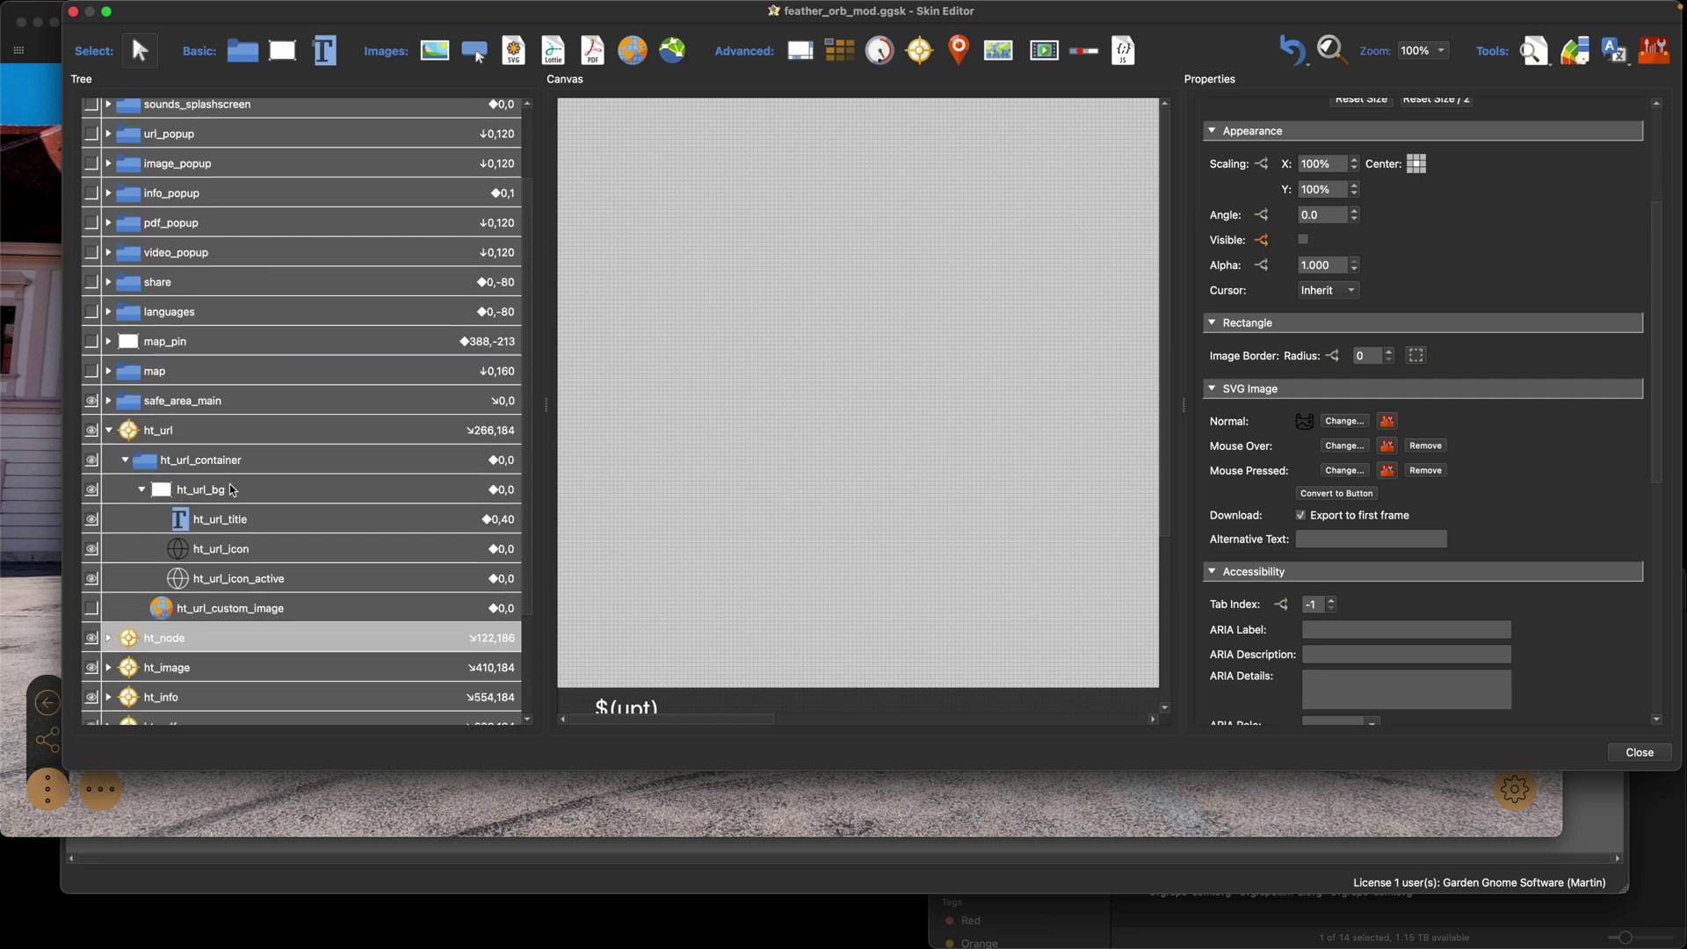
click(233, 413)
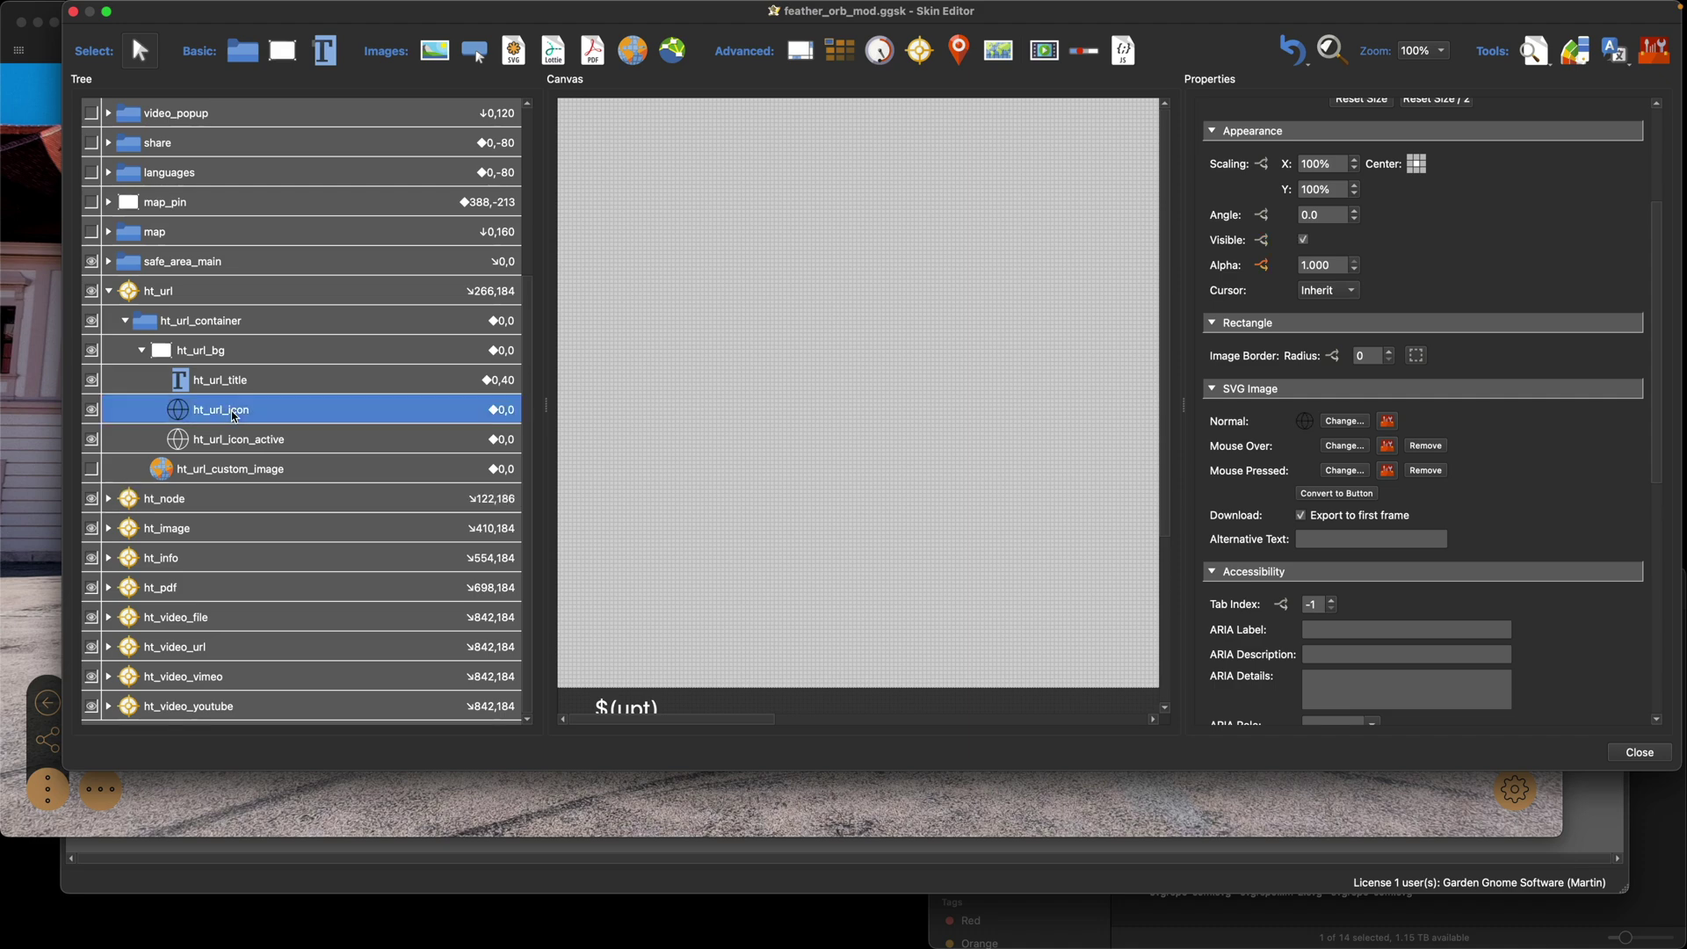
click(1344, 421)
click(839, 439)
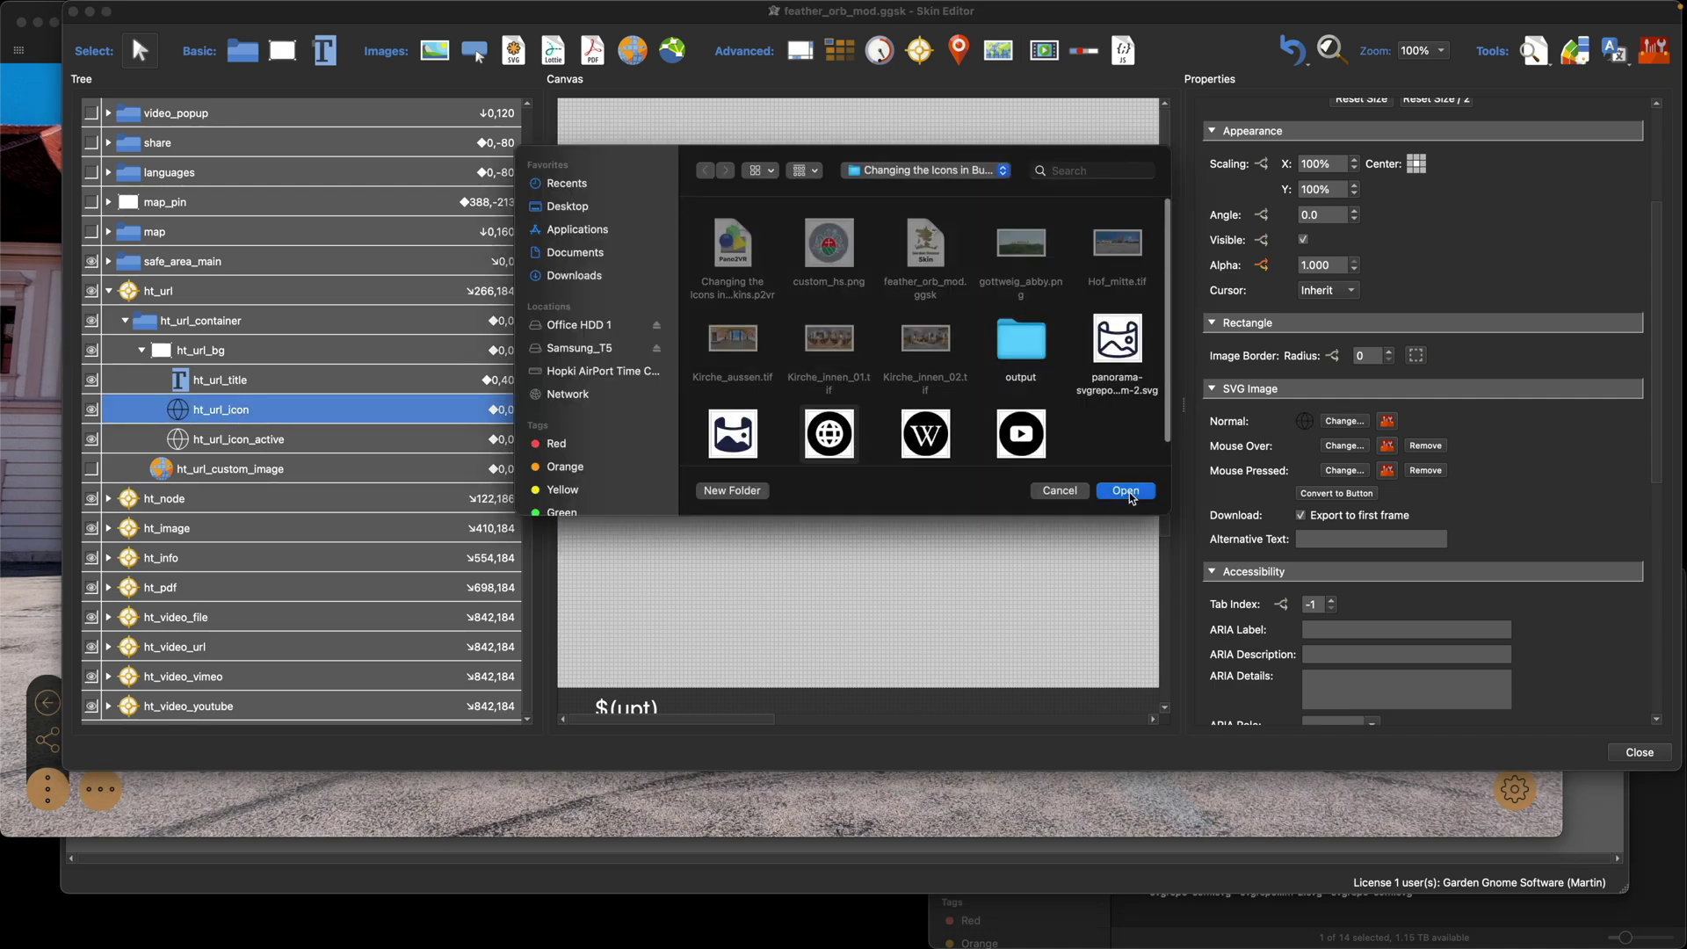
click(1128, 491)
Replace the normal image of ht_url_icon_active with the round globe SVG from the project folder
click(328, 444)
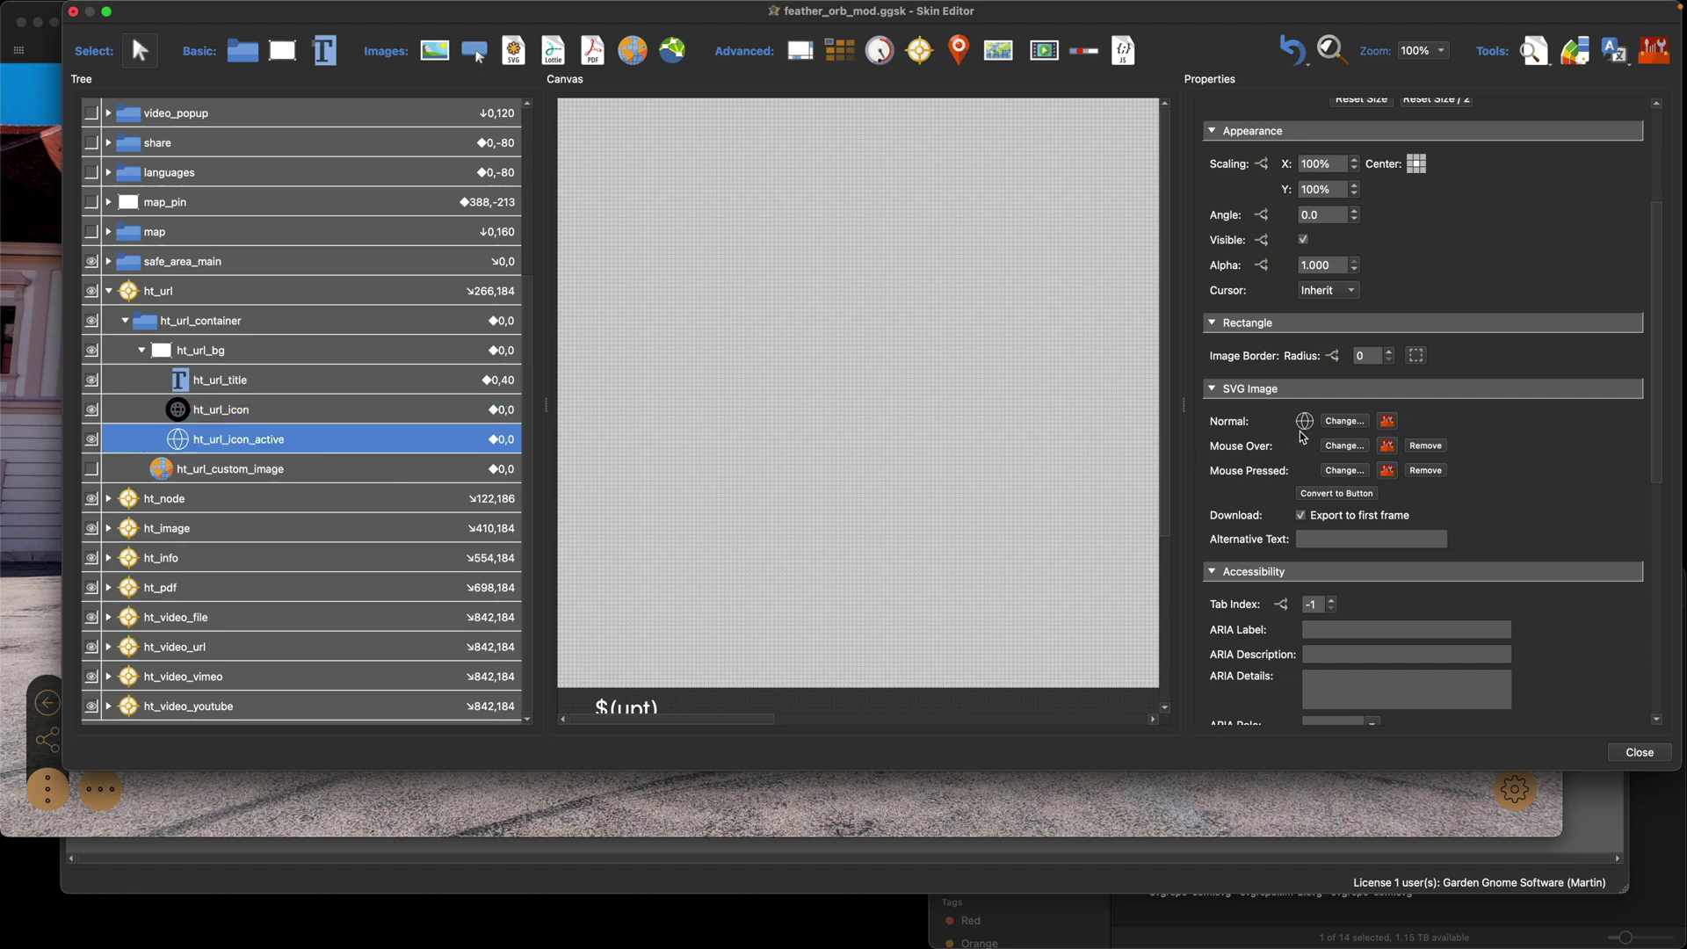
click(1342, 421)
click(839, 439)
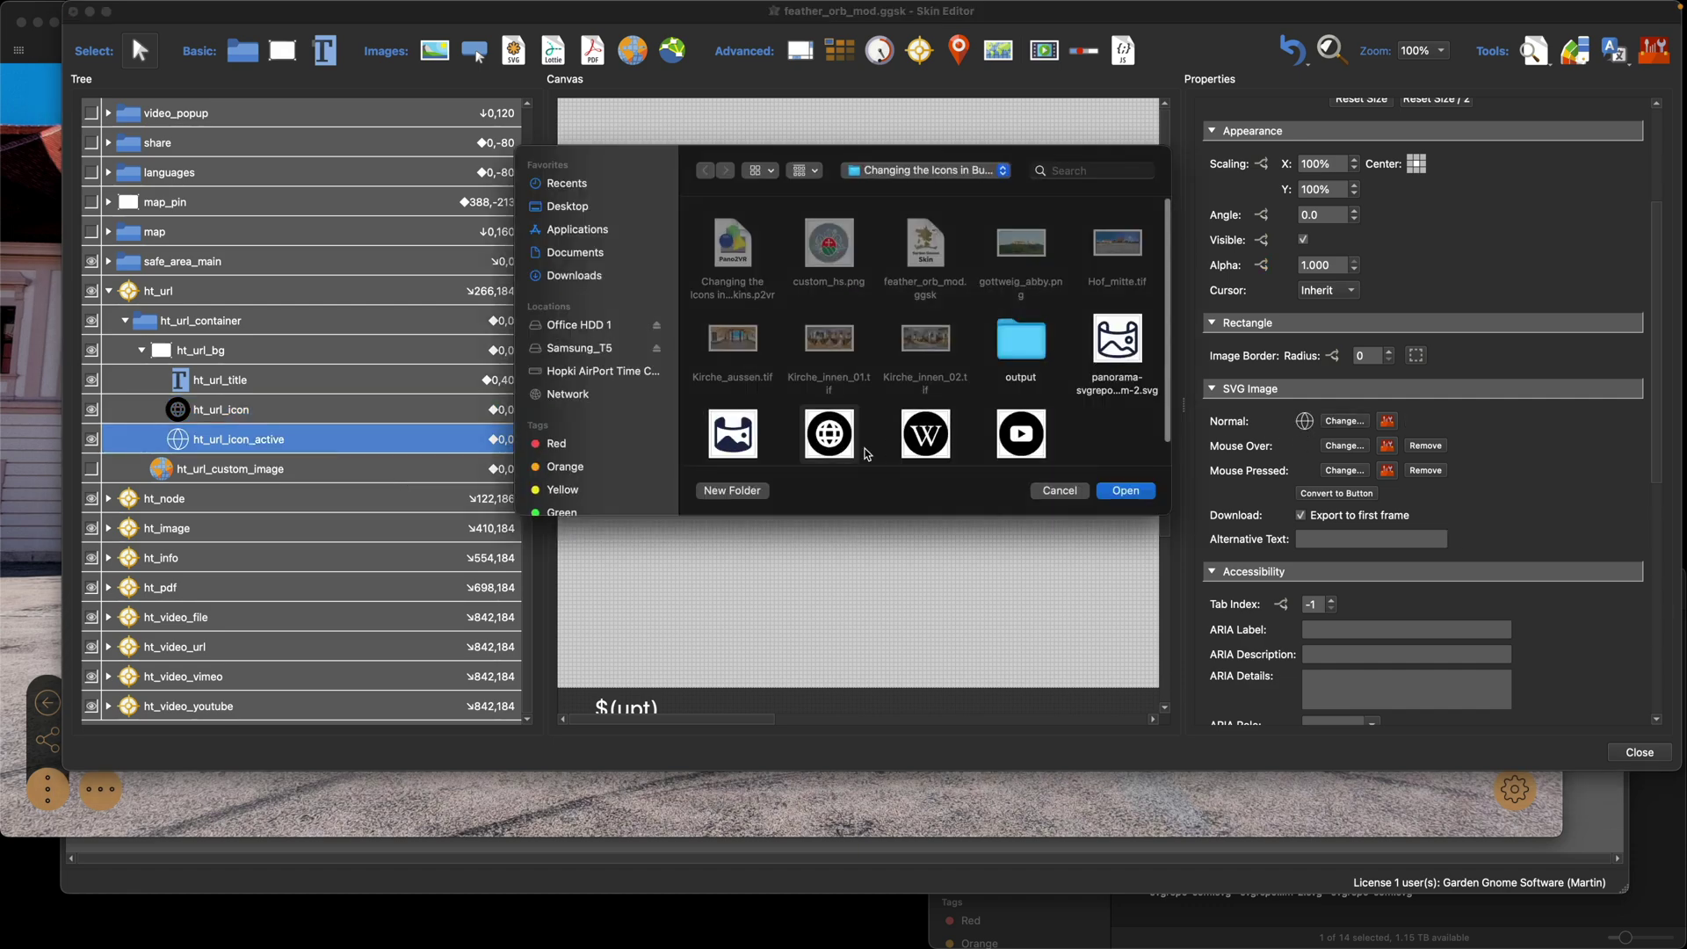
click(1128, 490)
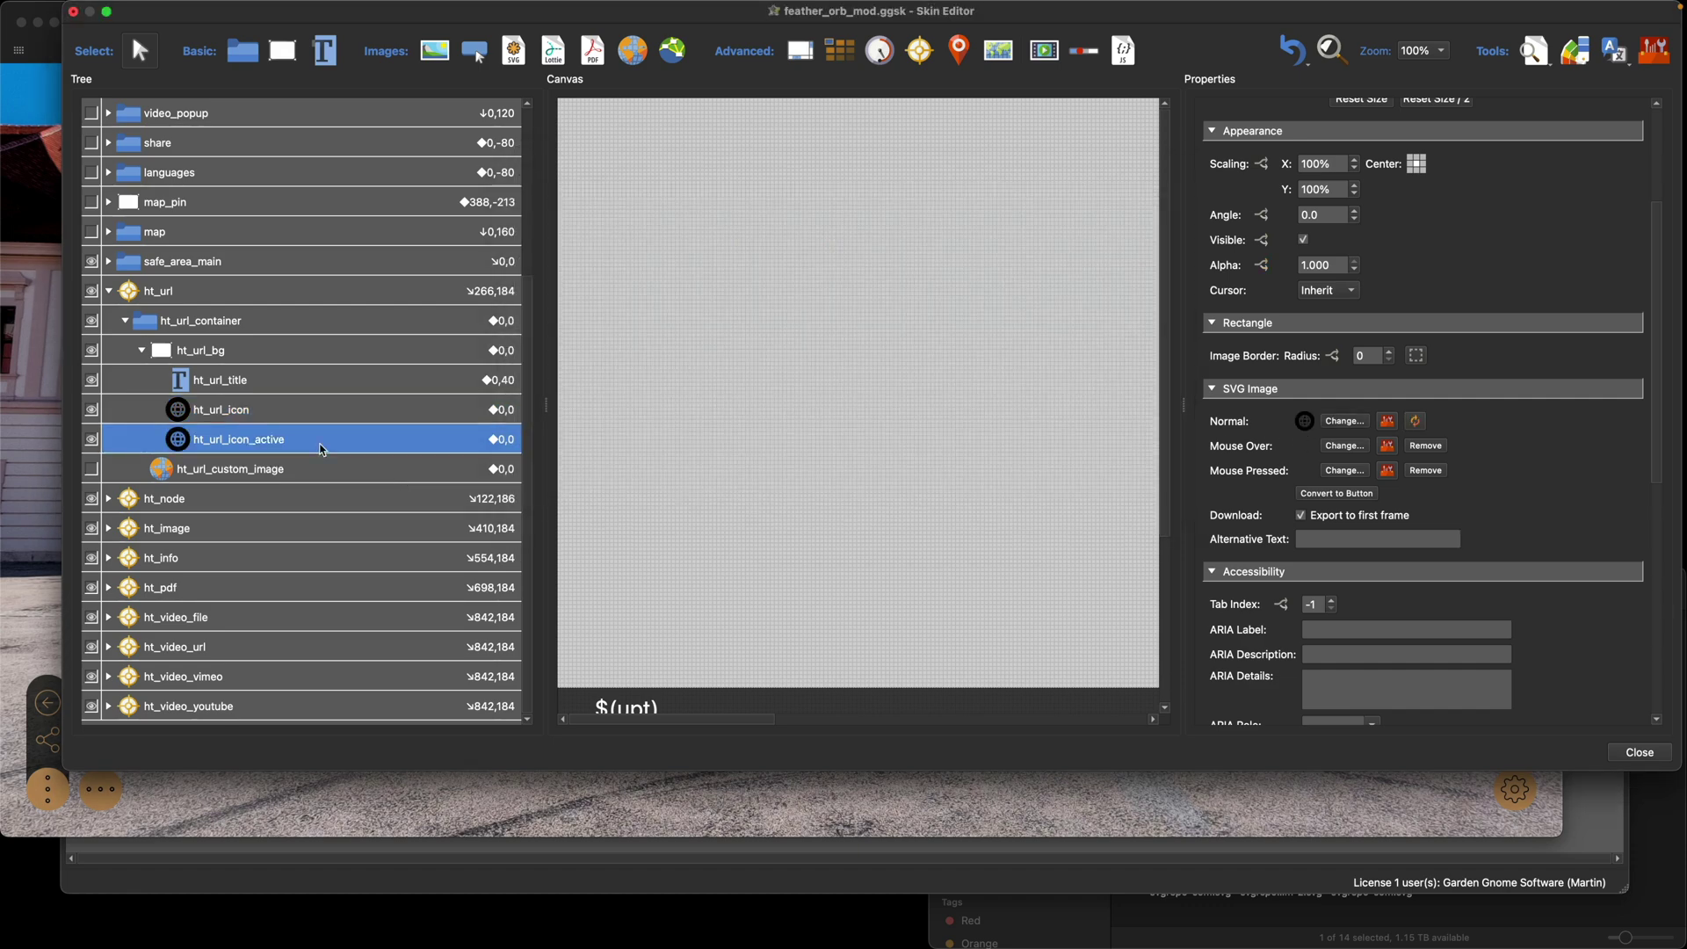
Recolour the ht_url_icon_active globe image from black to white with Change Colors
click(1576, 51)
click(1111, 220)
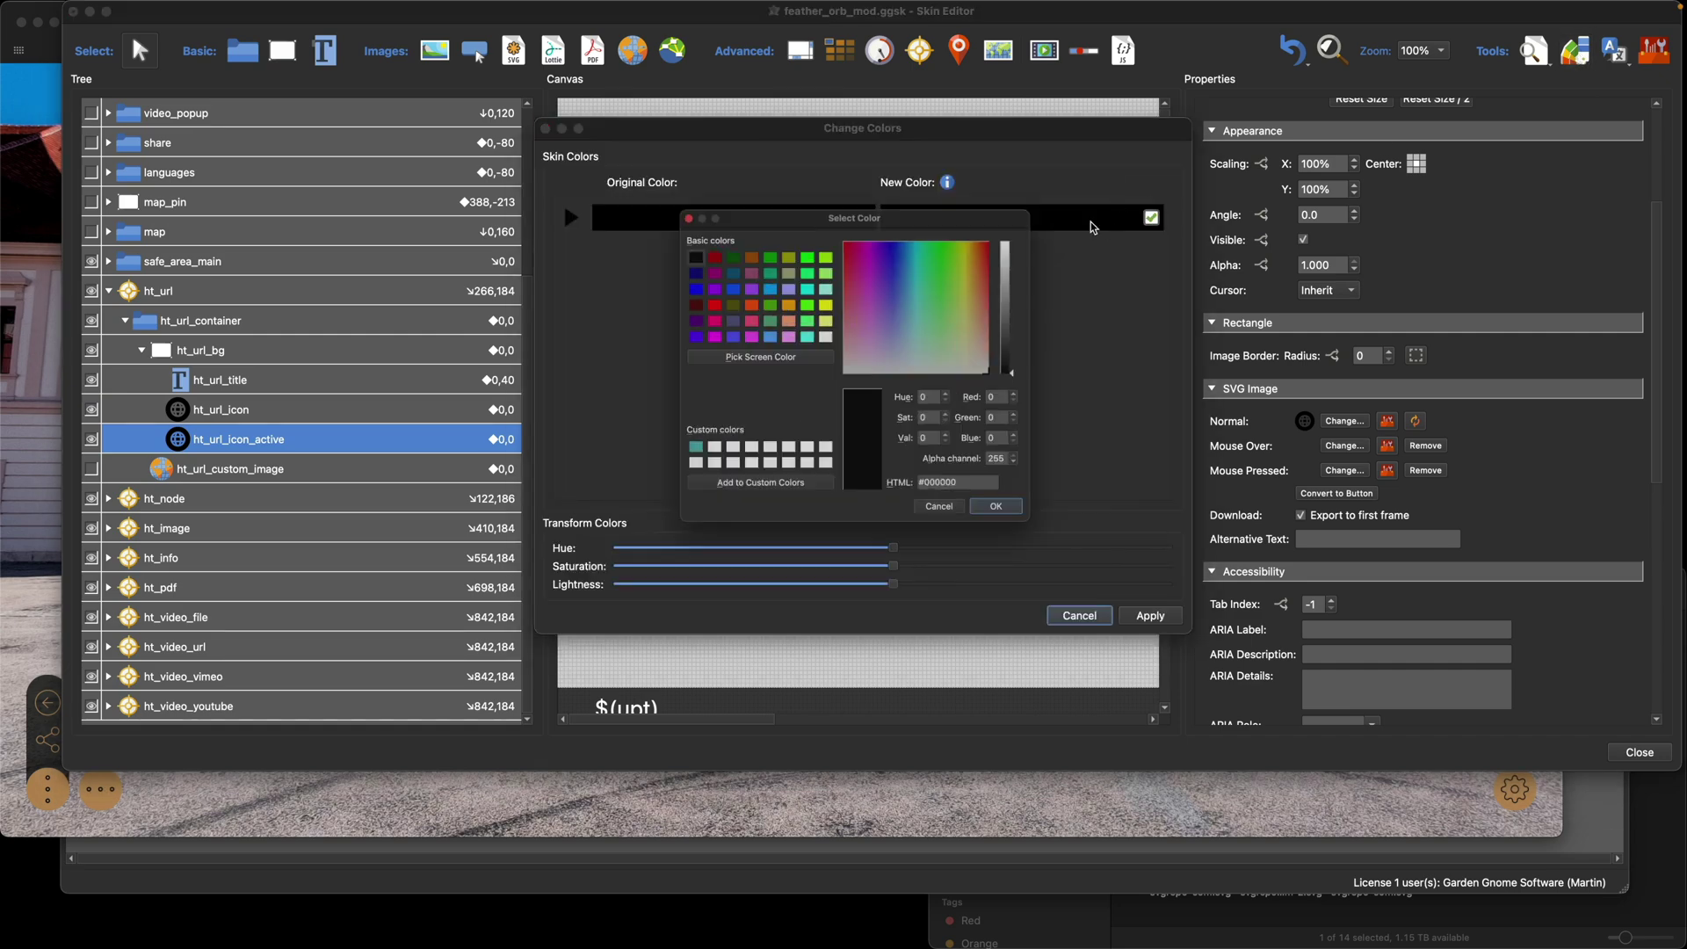
click(817, 331)
click(1030, 541)
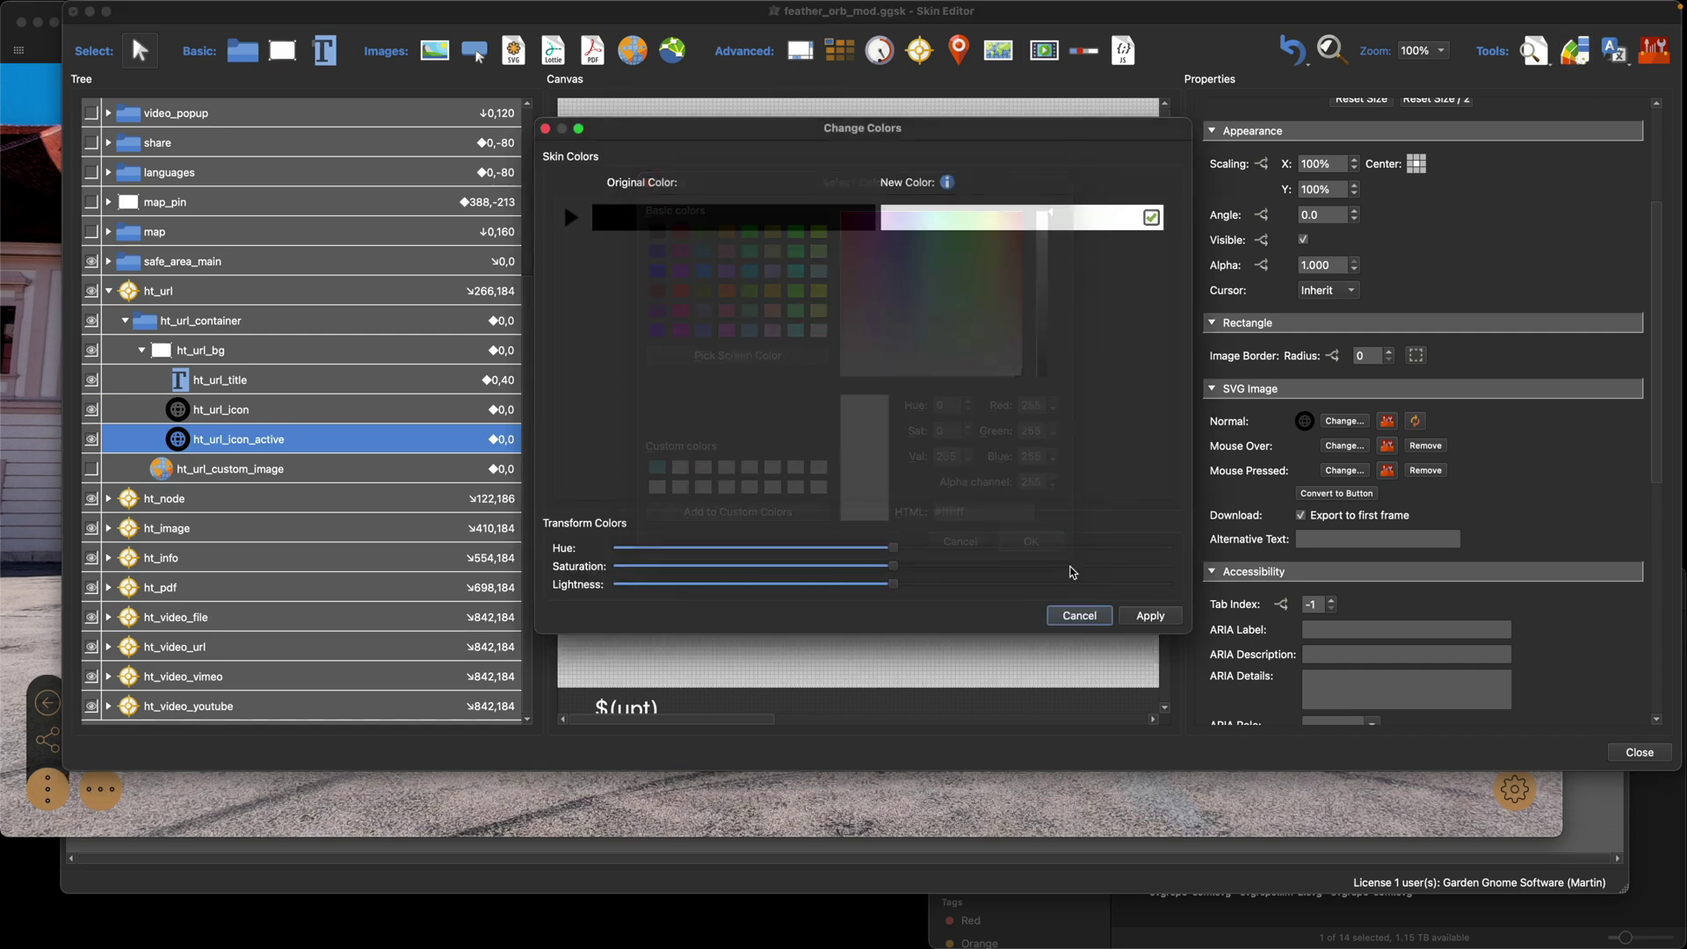
click(1151, 616)
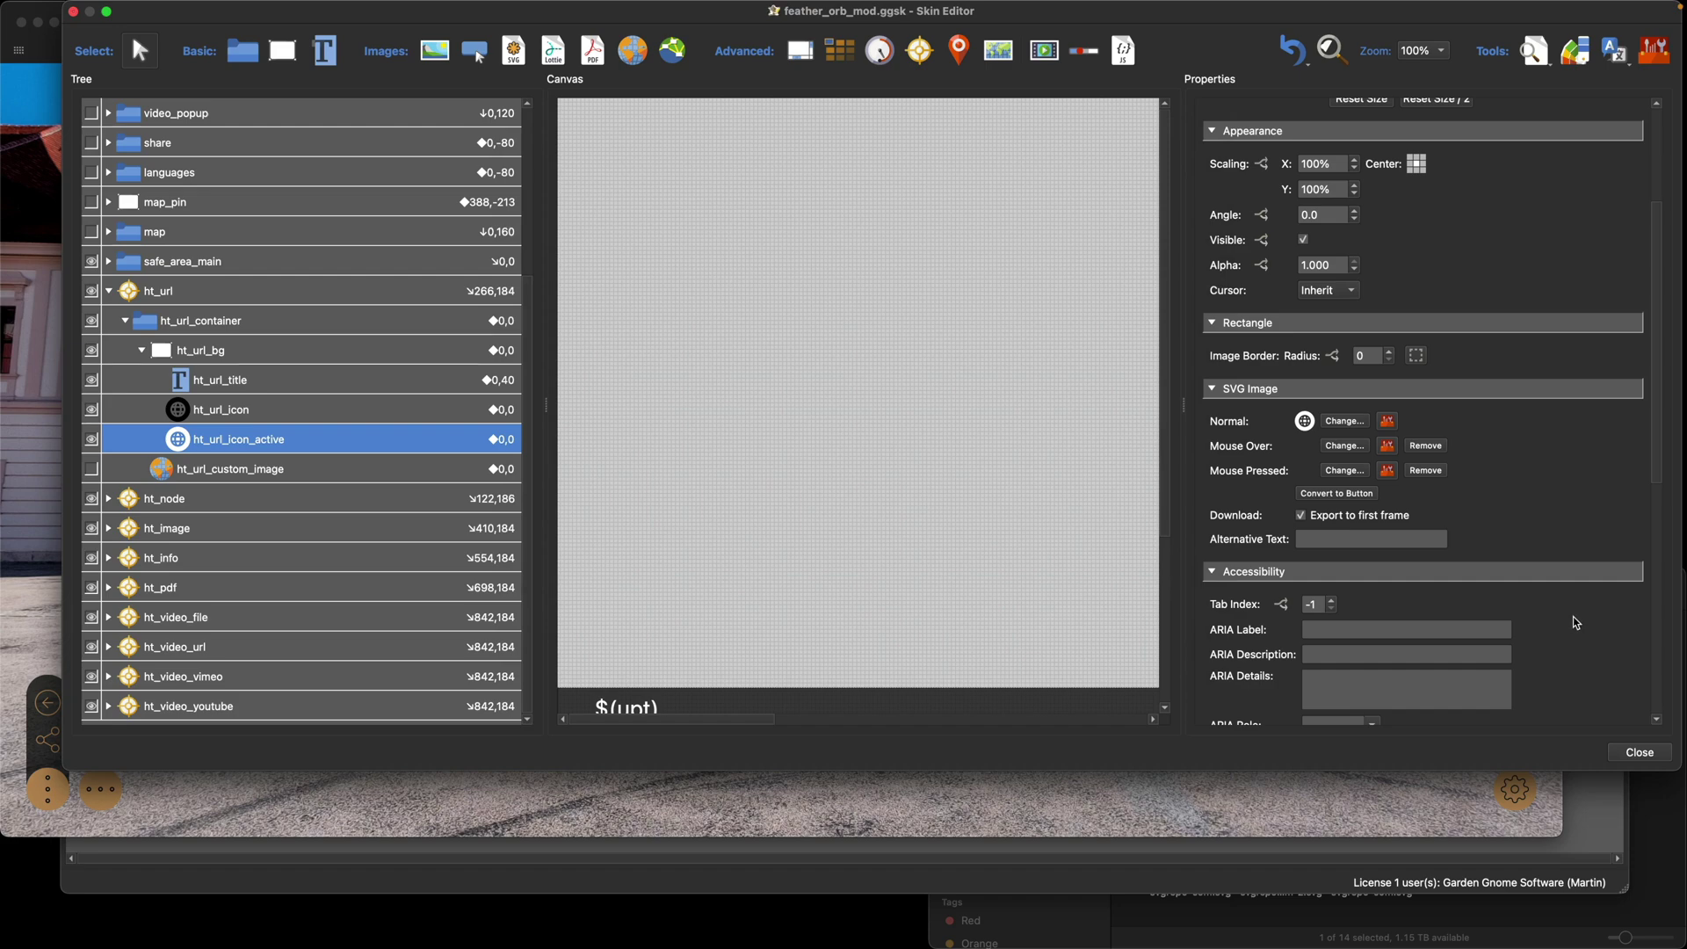
Close the Skin Editor and regenerate the web output, overwriting the existing pano.xml
click(1634, 755)
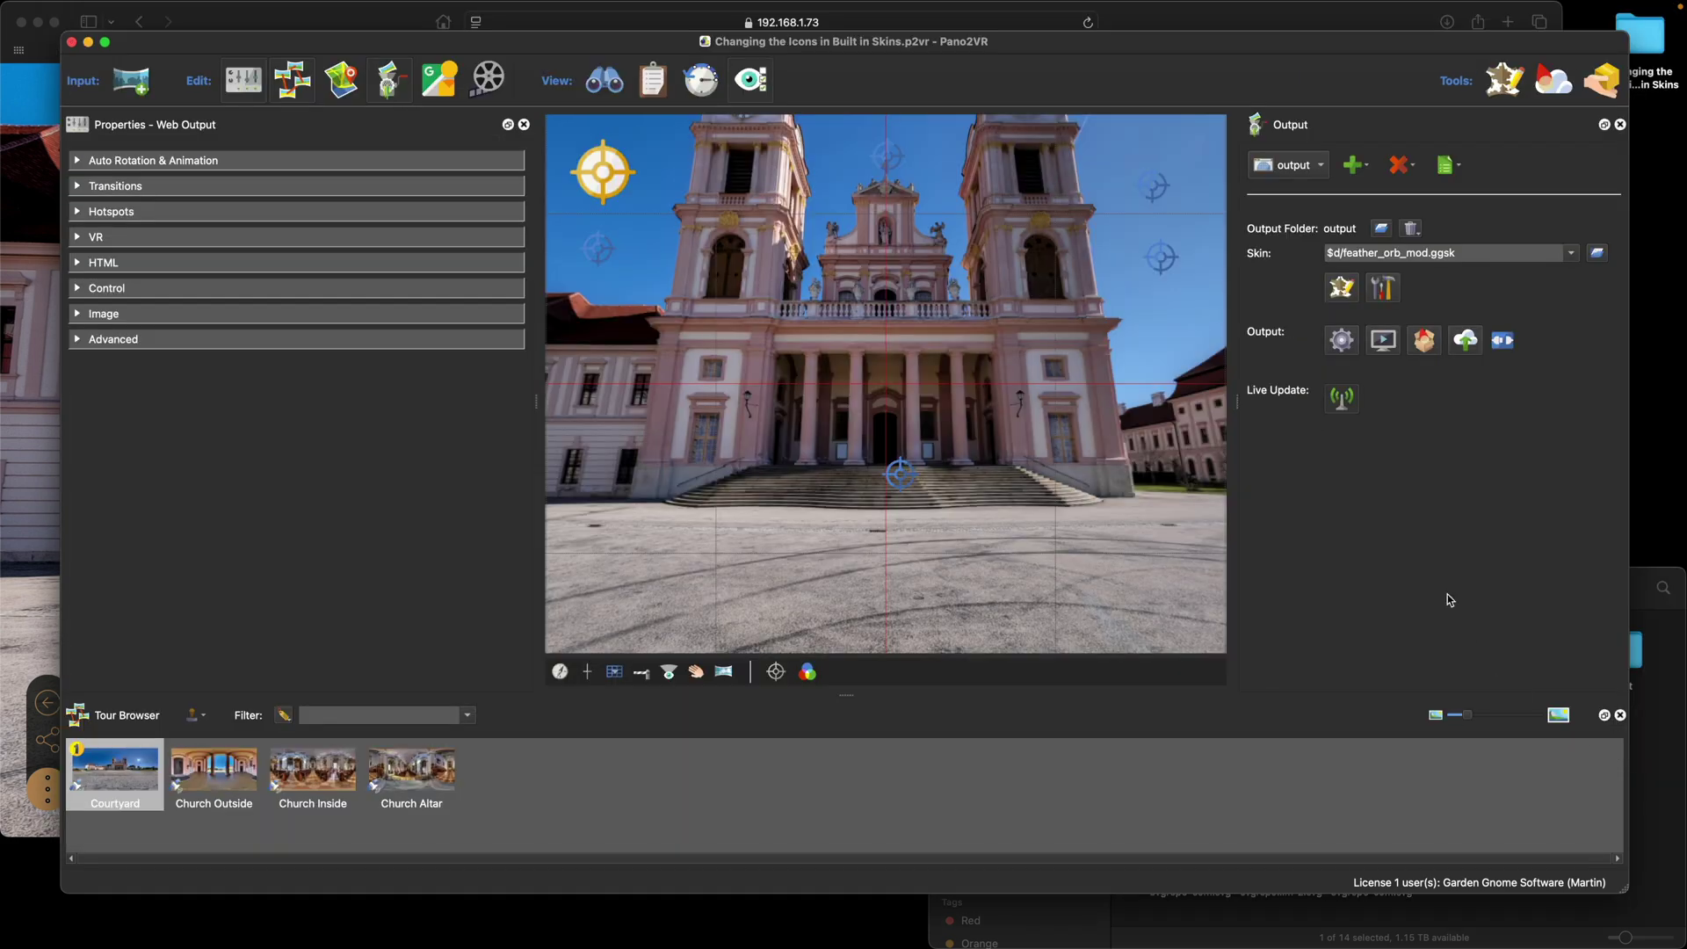
click(1342, 340)
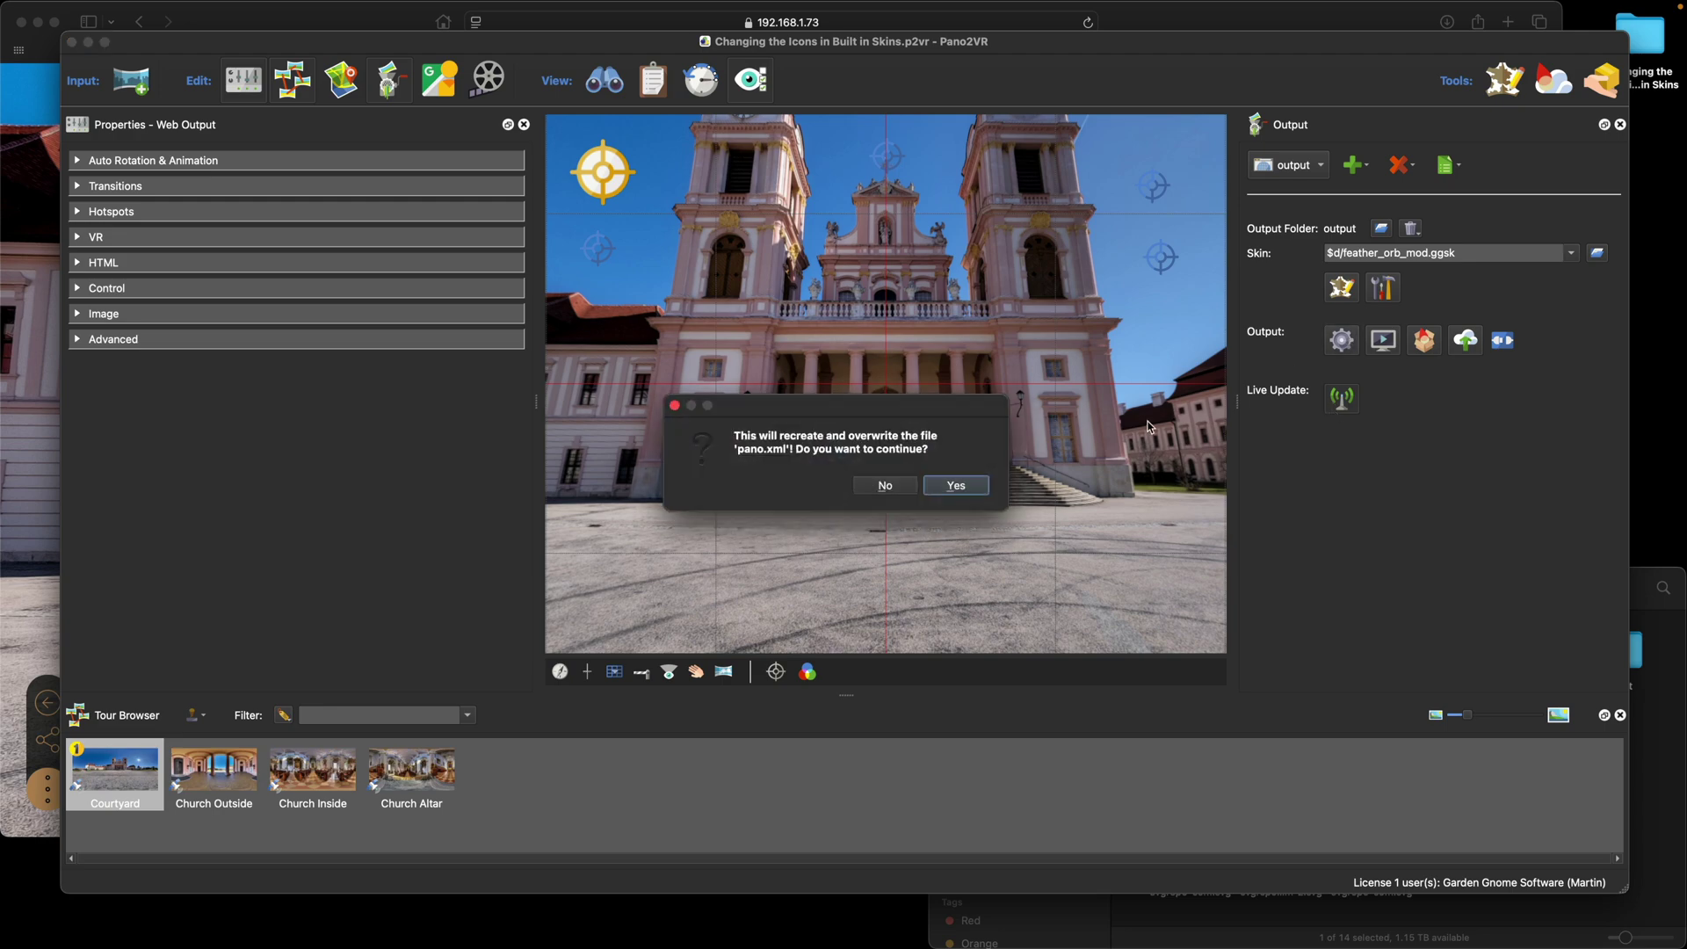
click(950, 484)
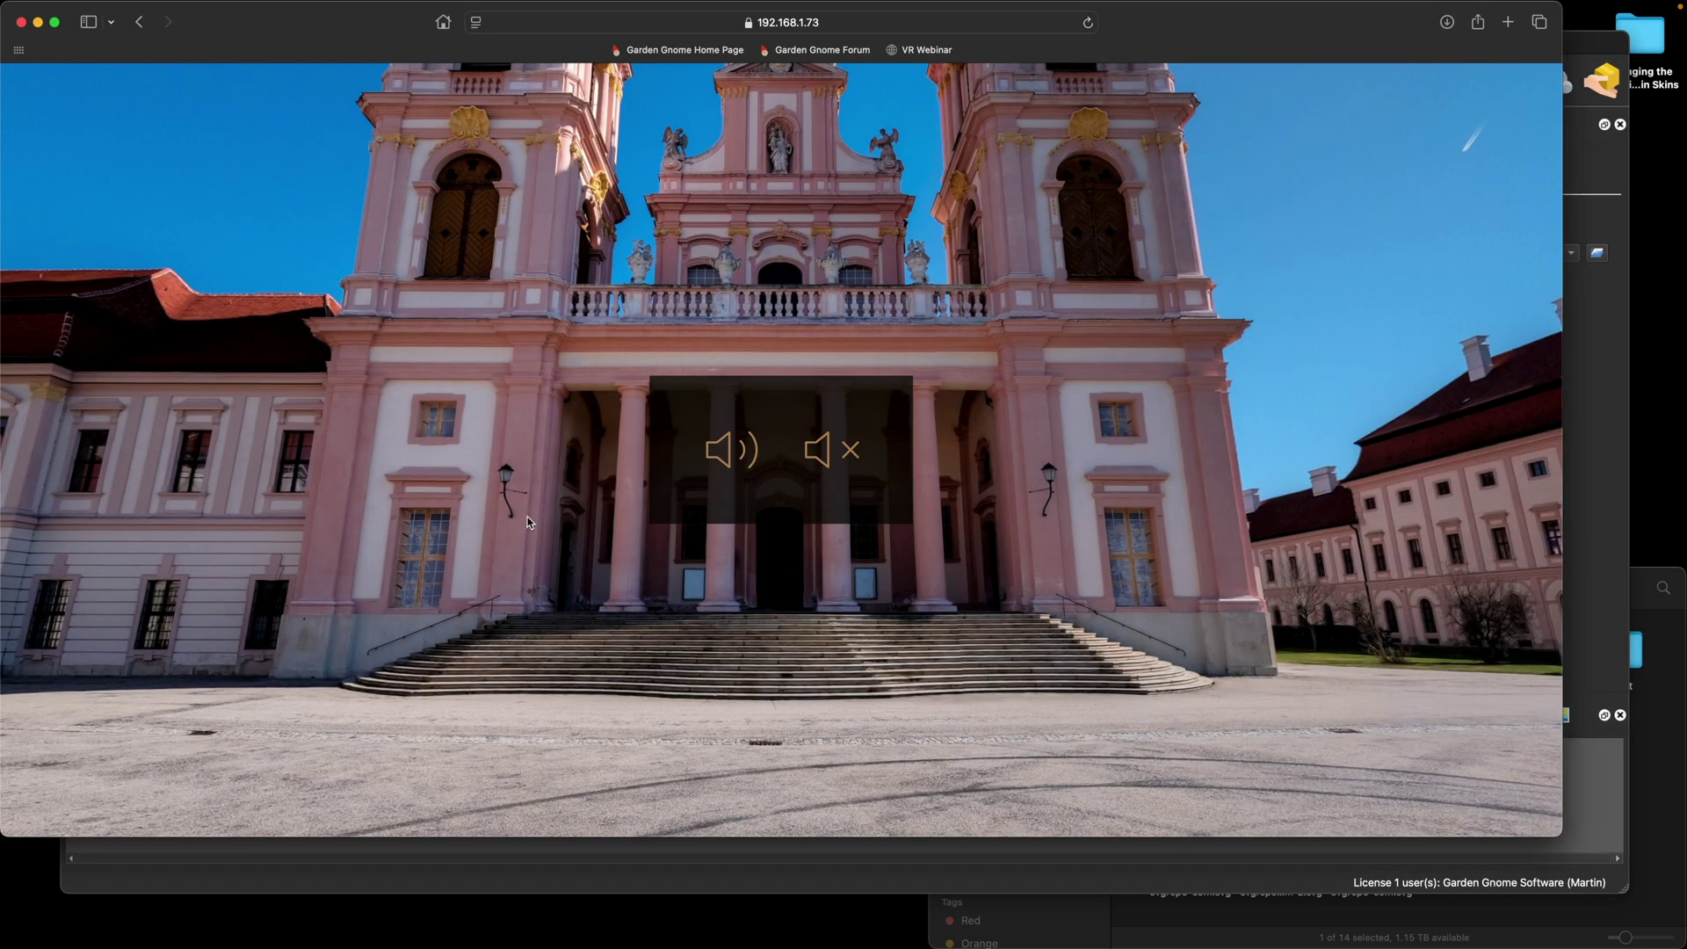
Test both URL hotspots in the browser output by opening and closing their popups, and return to Pano2VR
click(746, 454)
drag(1280, 319, 1292, 535)
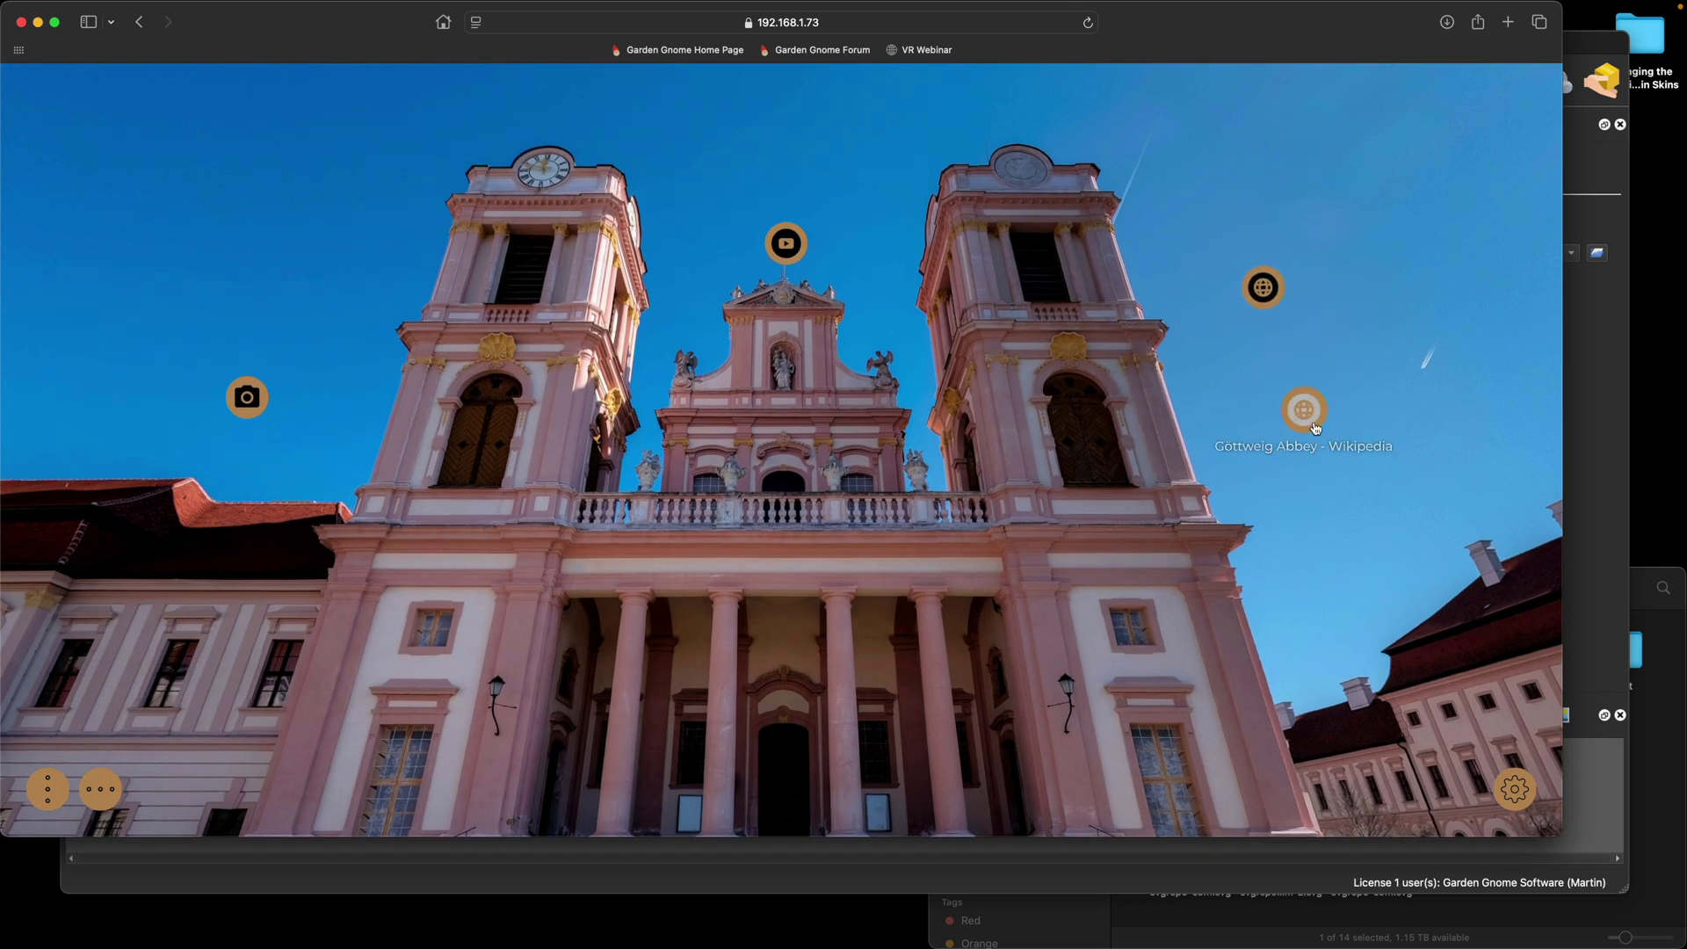
click(1269, 290)
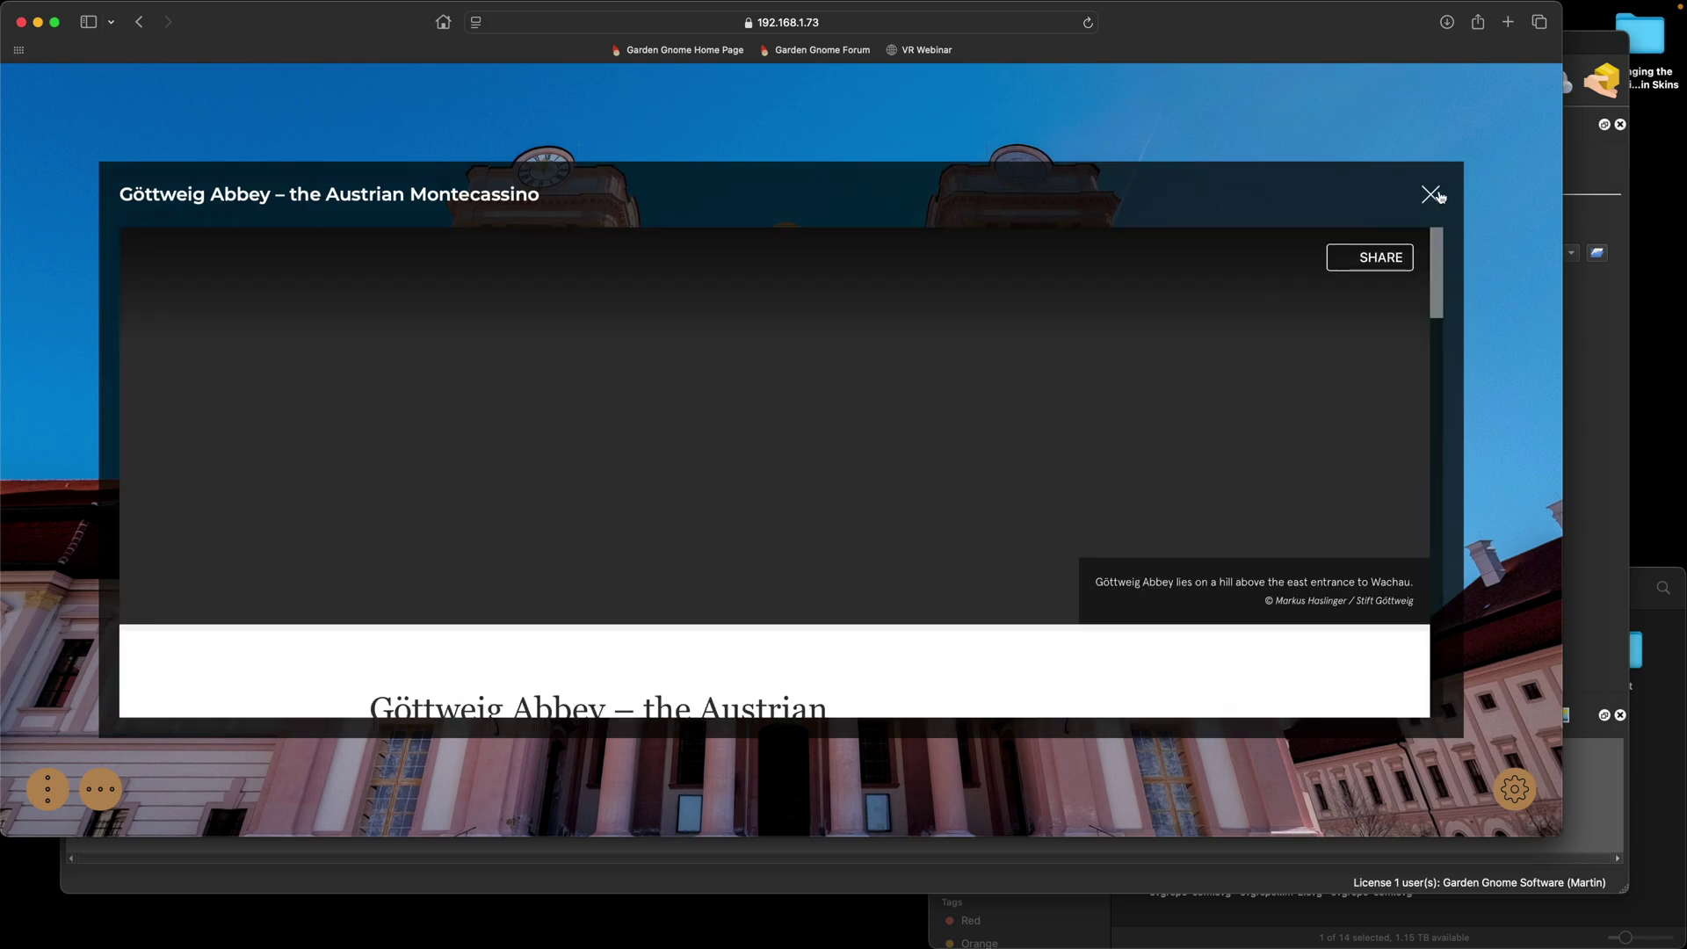
click(1432, 196)
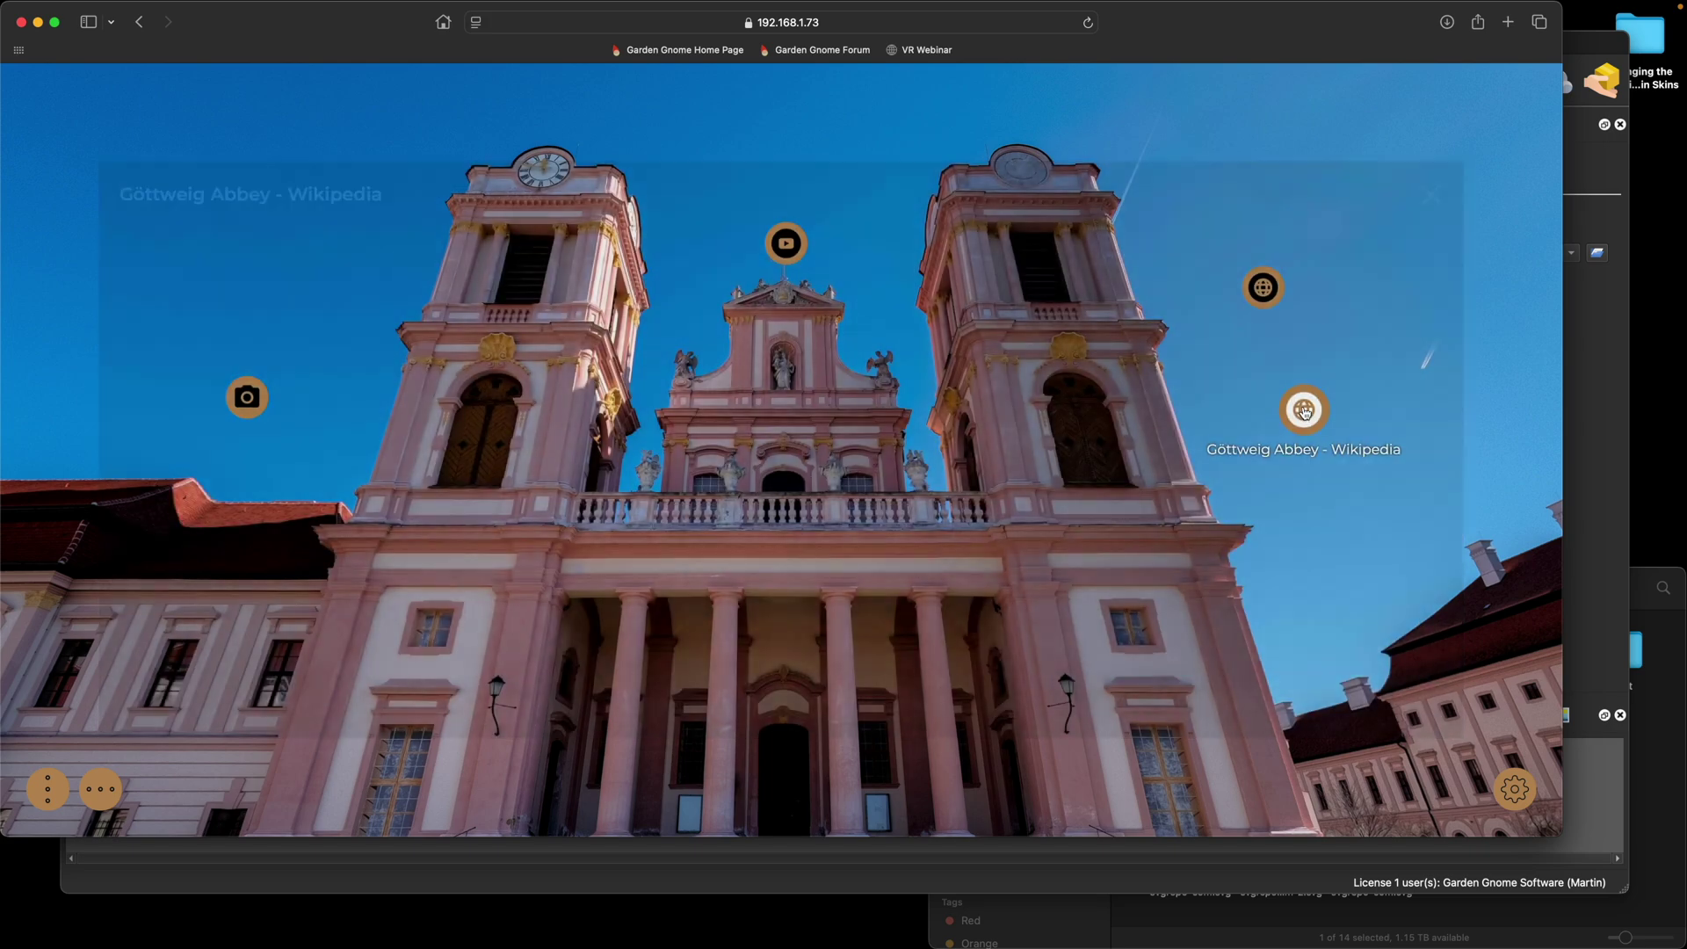
click(1304, 410)
click(1432, 206)
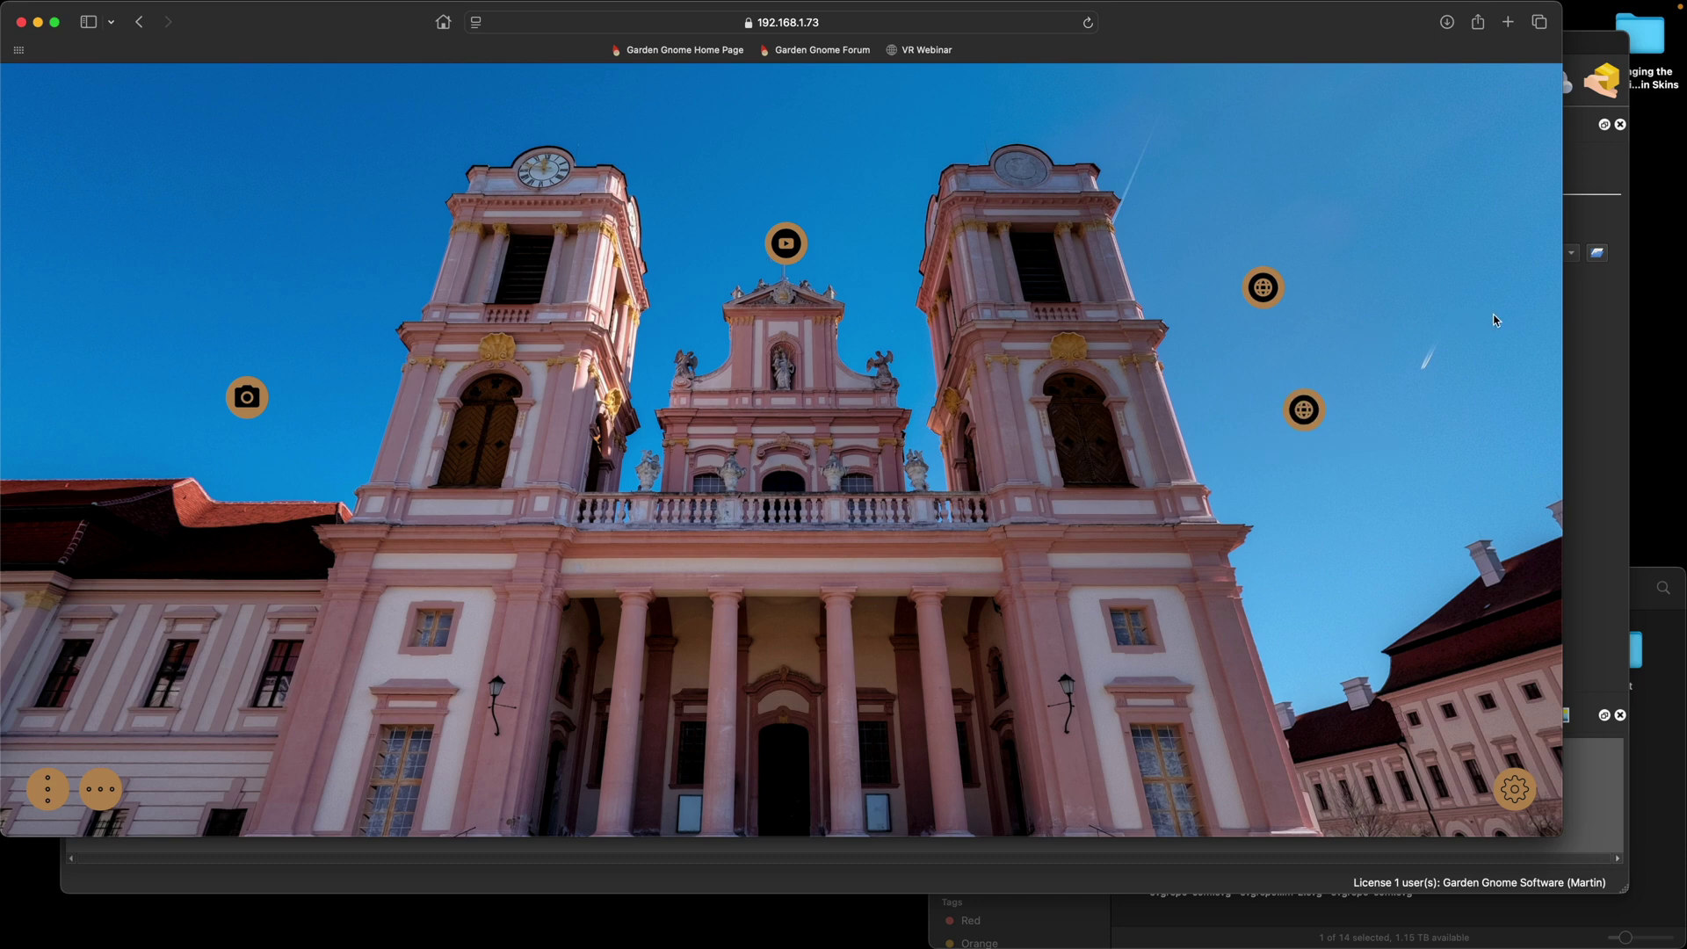
click(1578, 327)
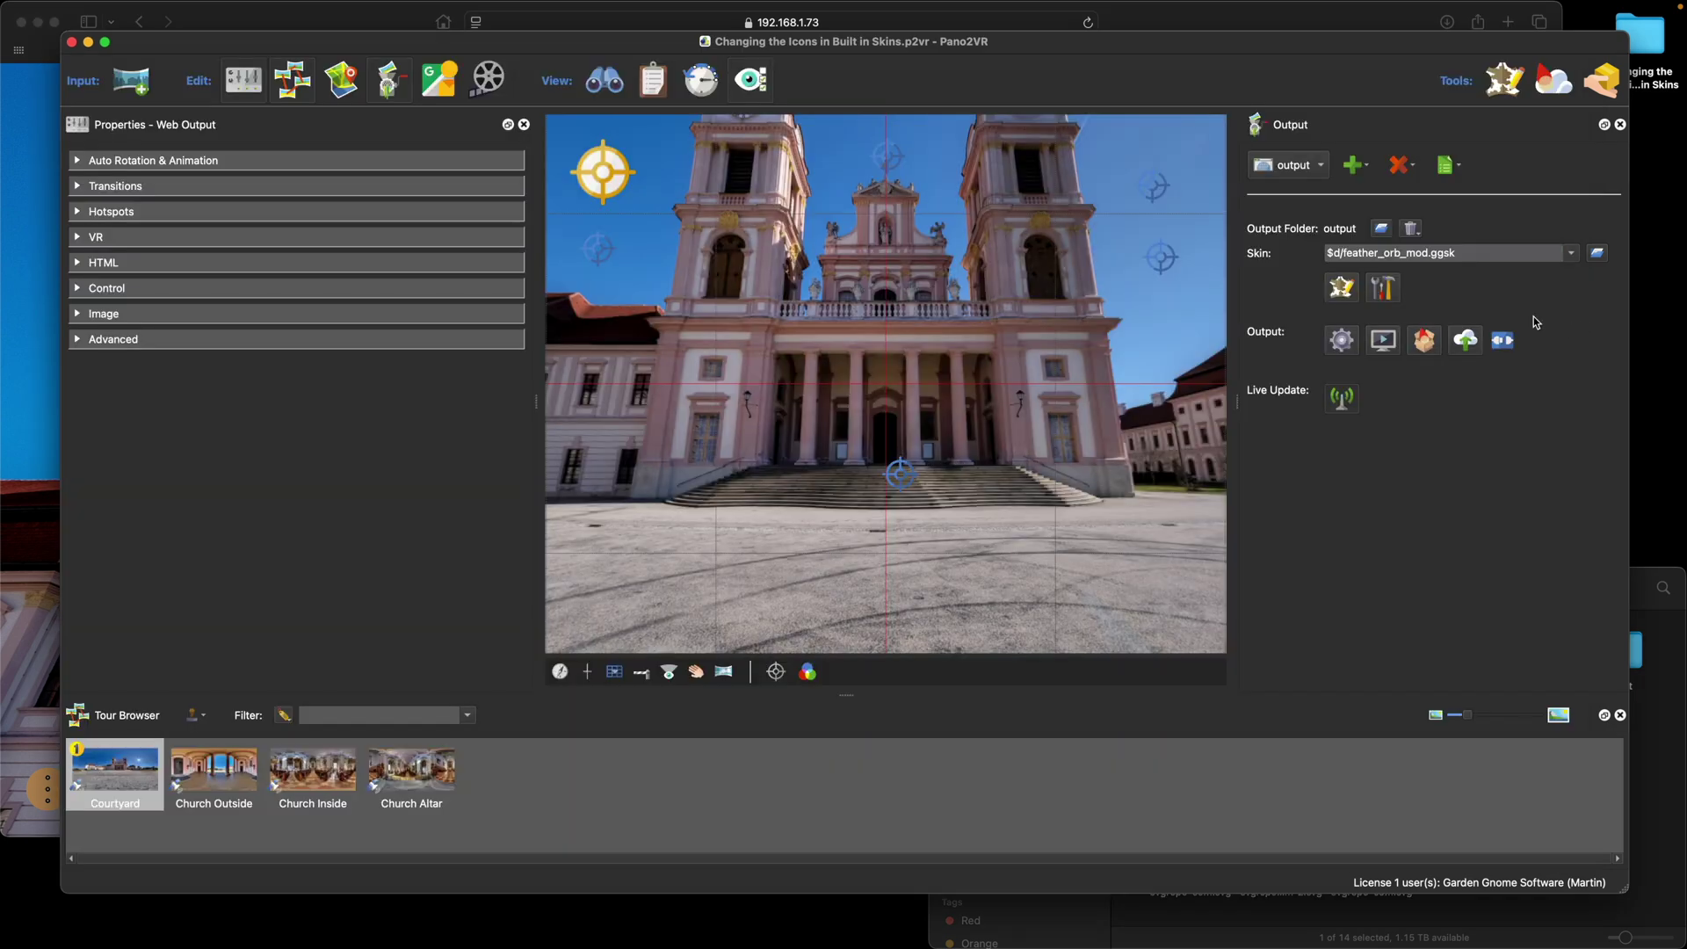
Duplicate the ht_url hotspot template in the Skin Editor and place the copy directly above ht_url in the tree
click(1342, 290)
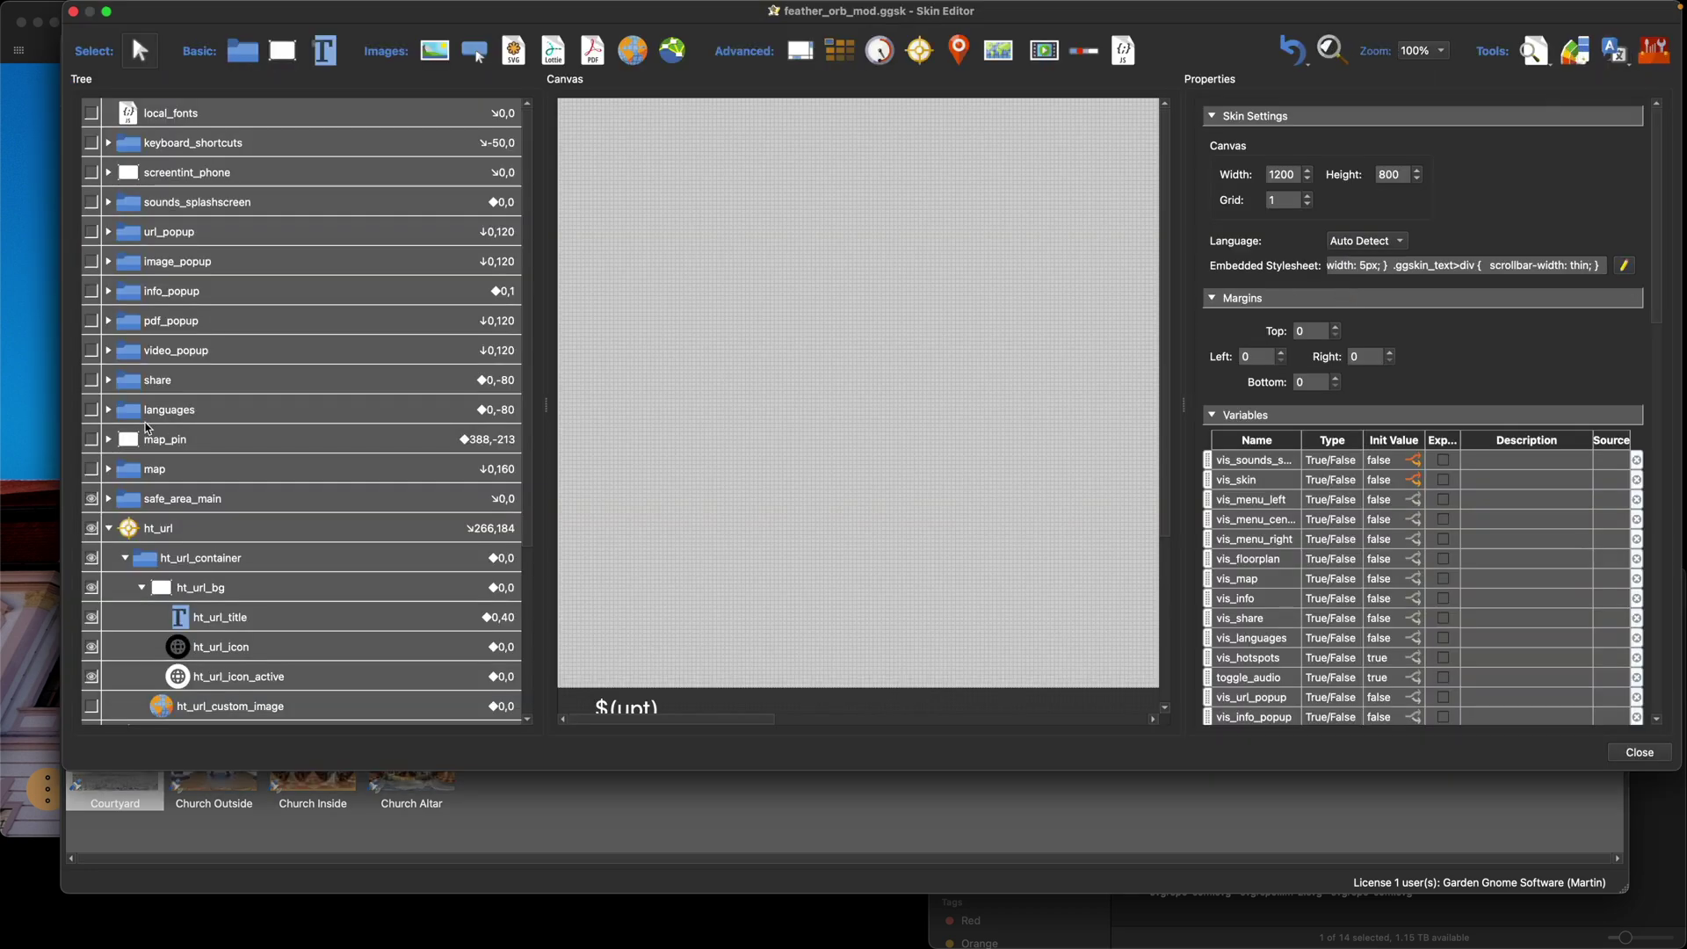
click(109, 529)
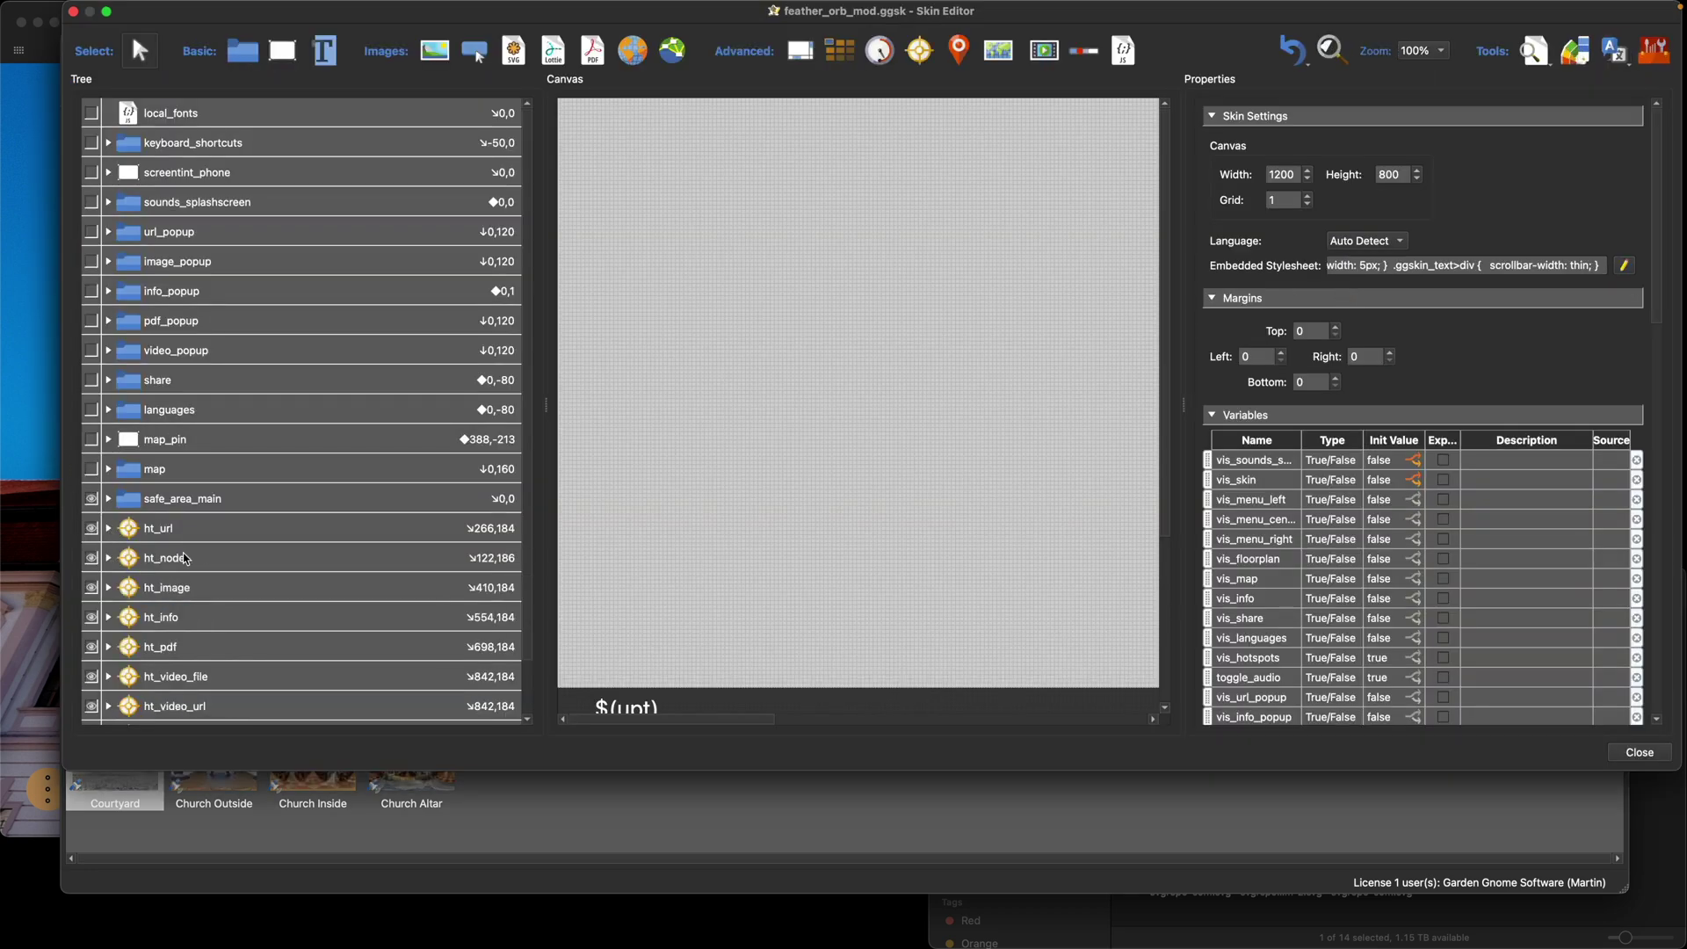
scroll(163, 492, down, 2)
click(173, 470)
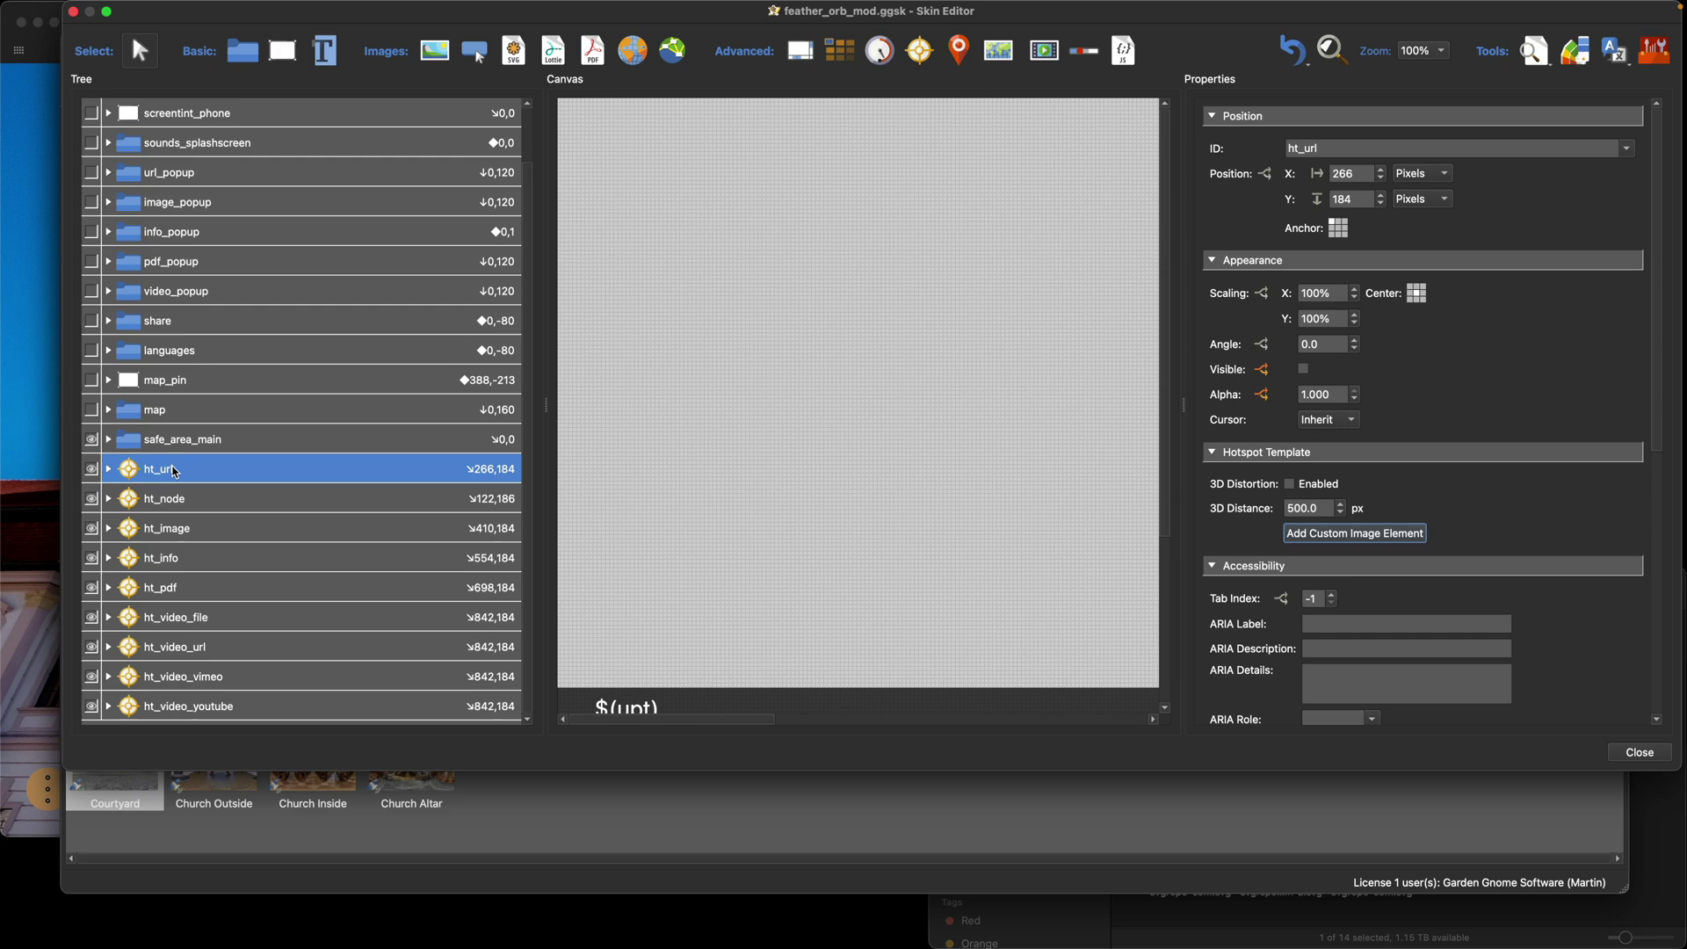
key(super+d)
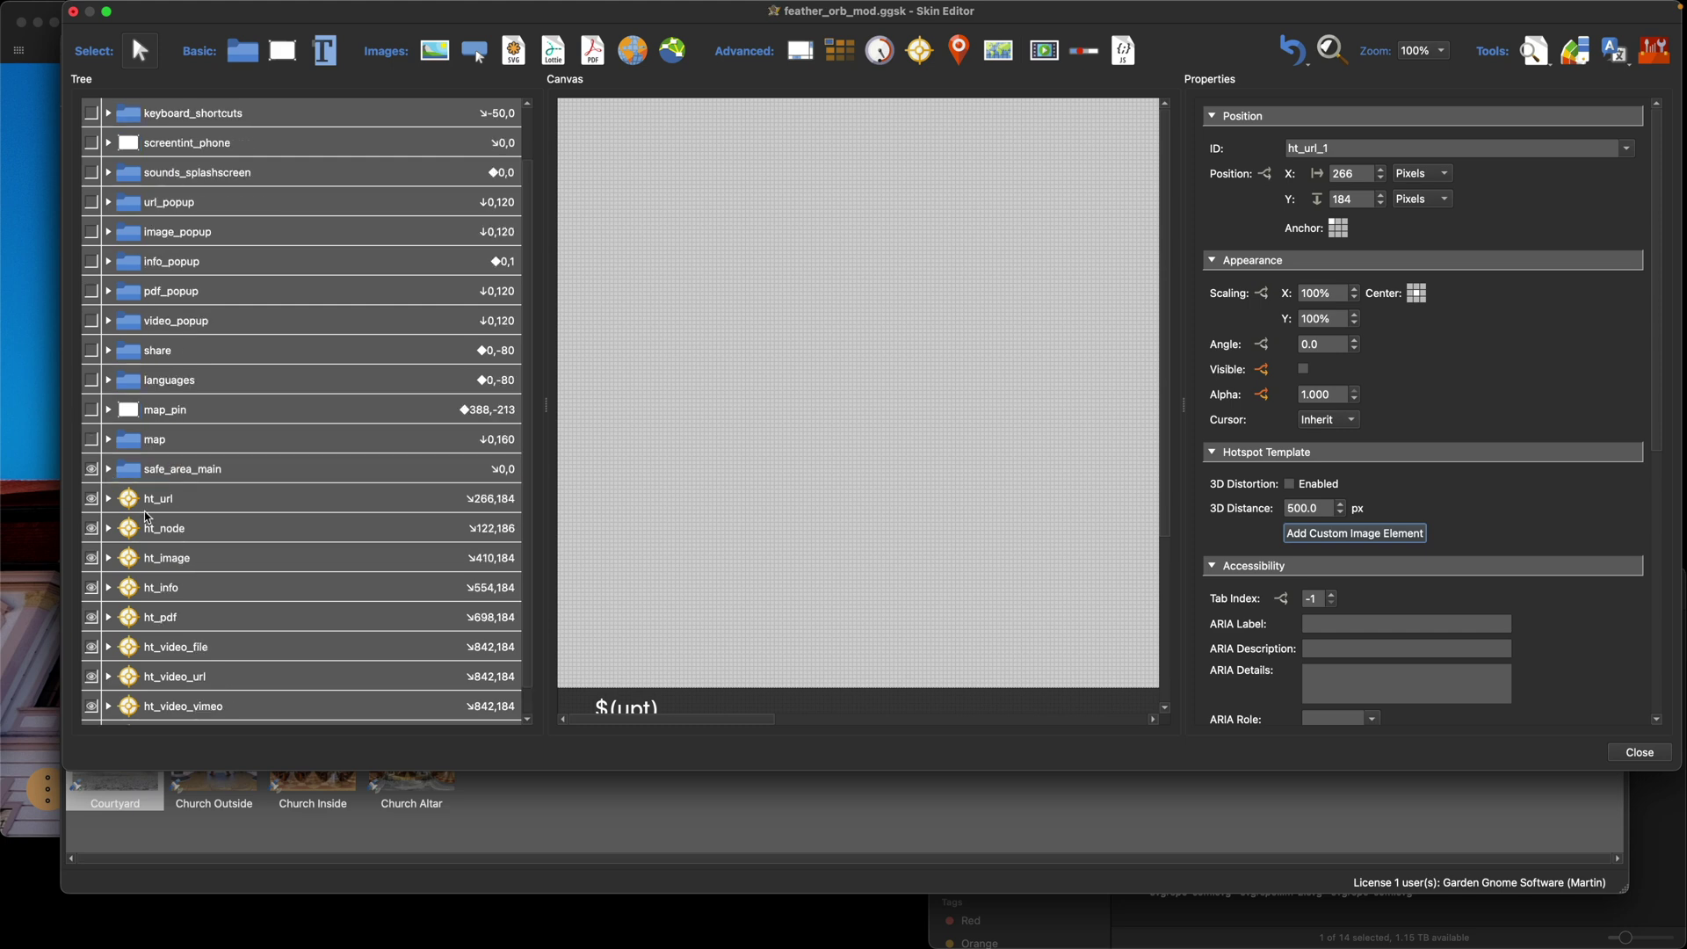
scroll(299, 318, up, 2)
drag(129, 119, 218, 547)
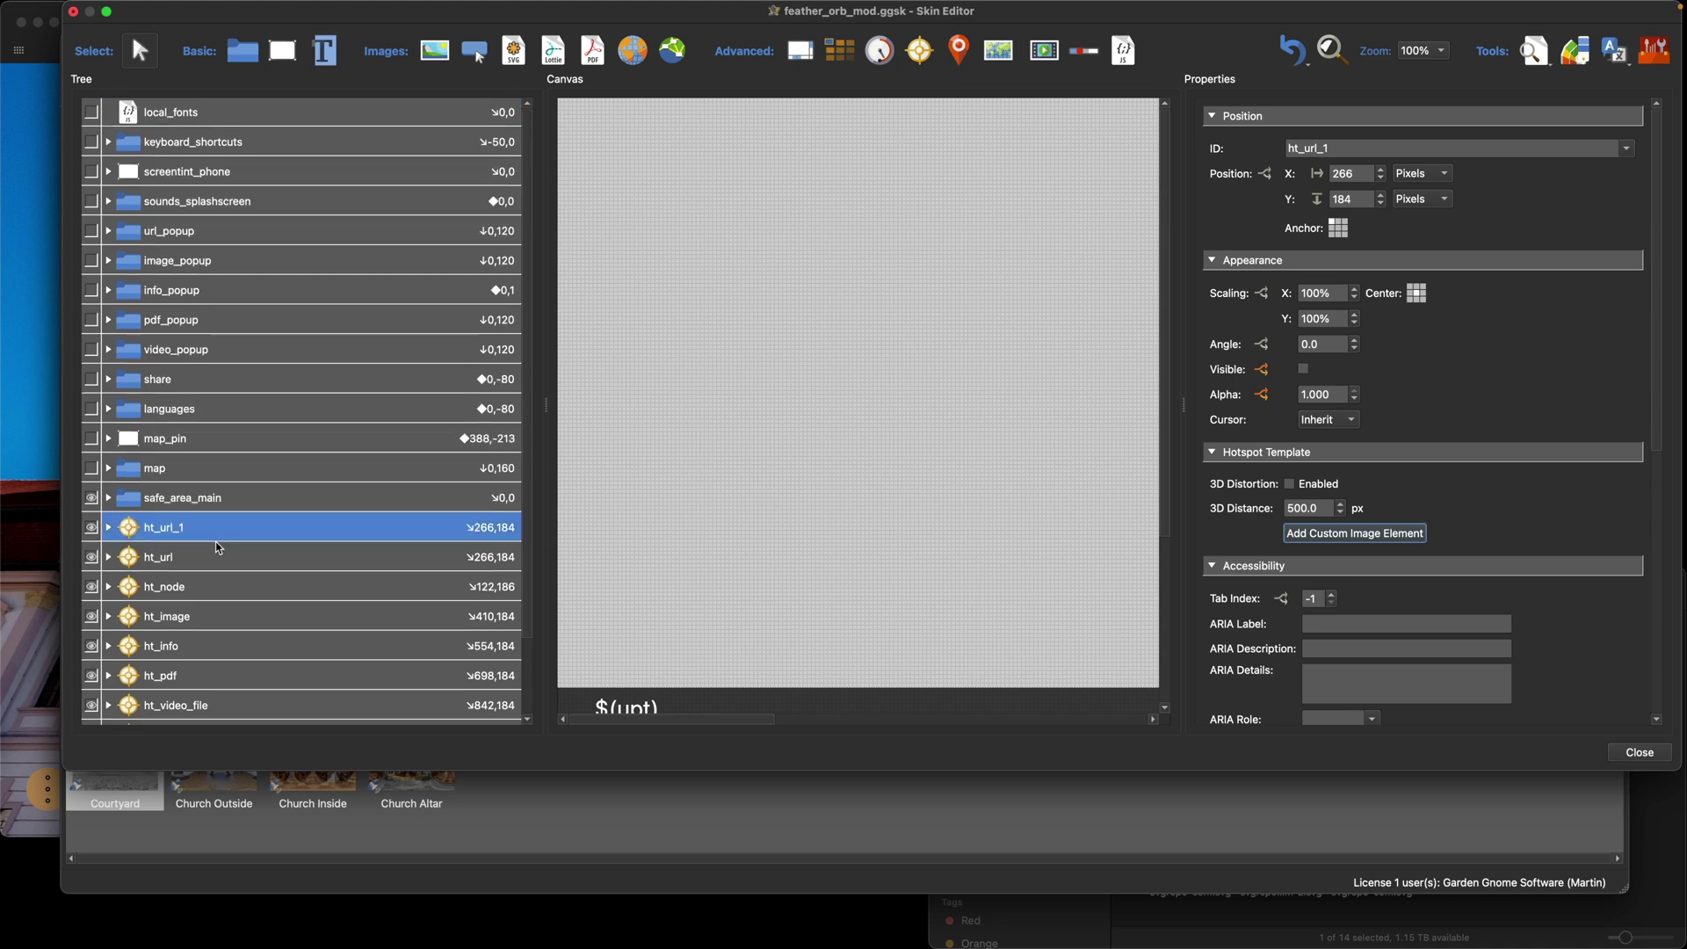
Expand the duplicated URL hotspot template and rename it ht_url_wiki
scroll(218, 547, down, 3)
key(Right)
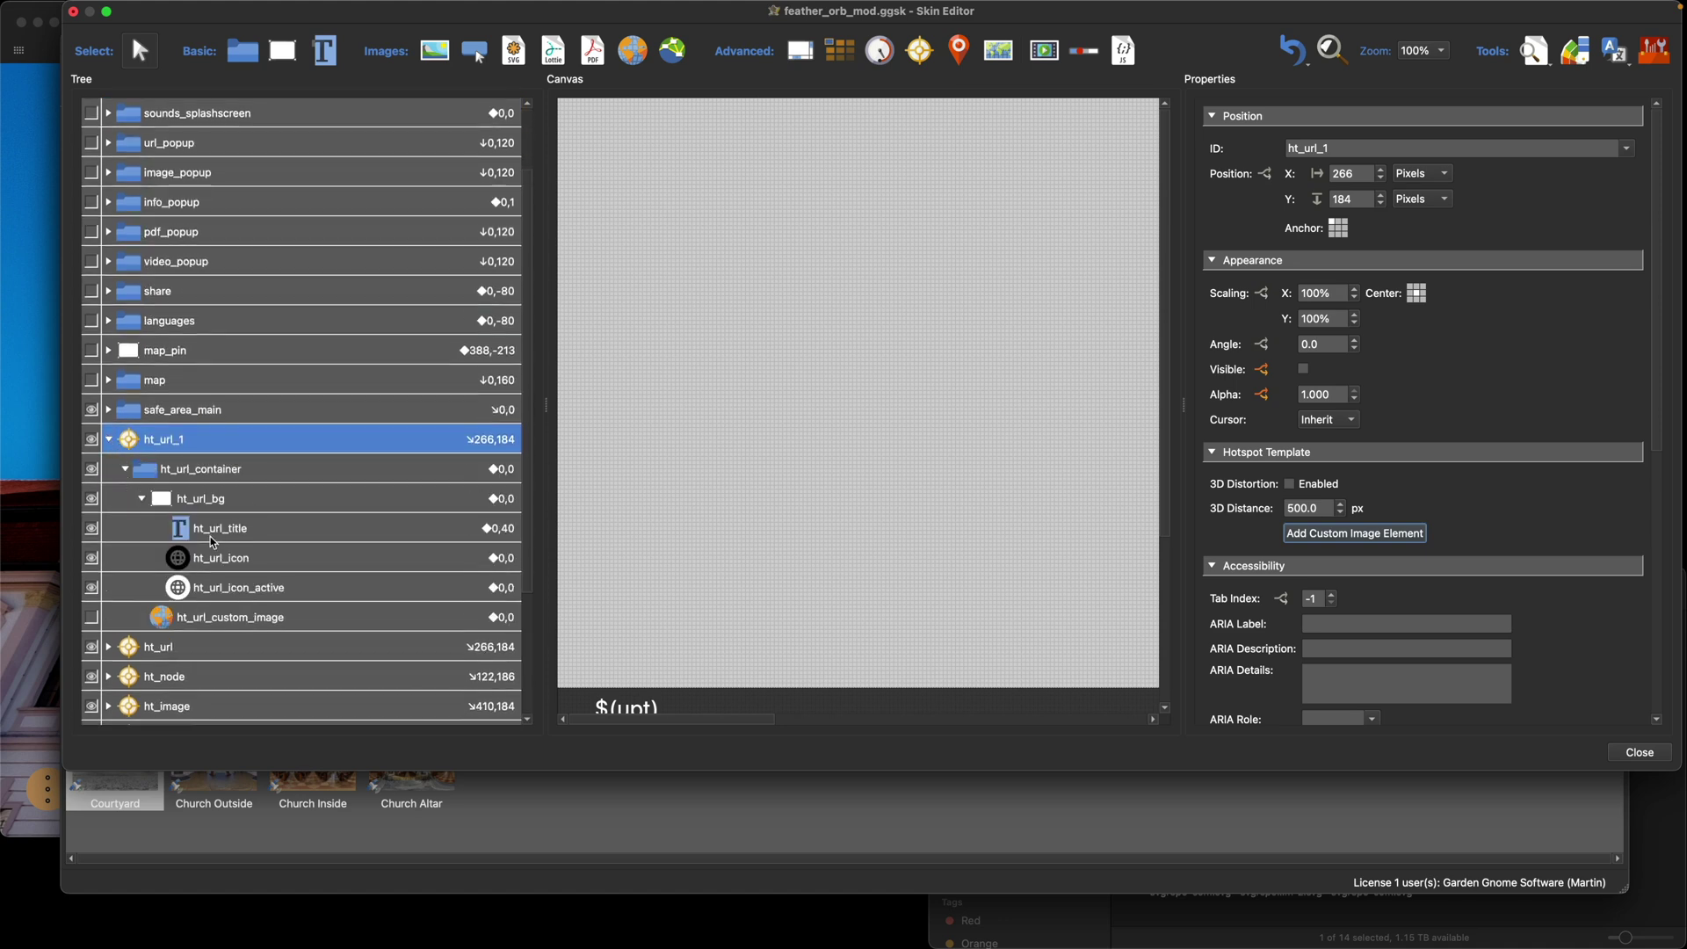
click(172, 445)
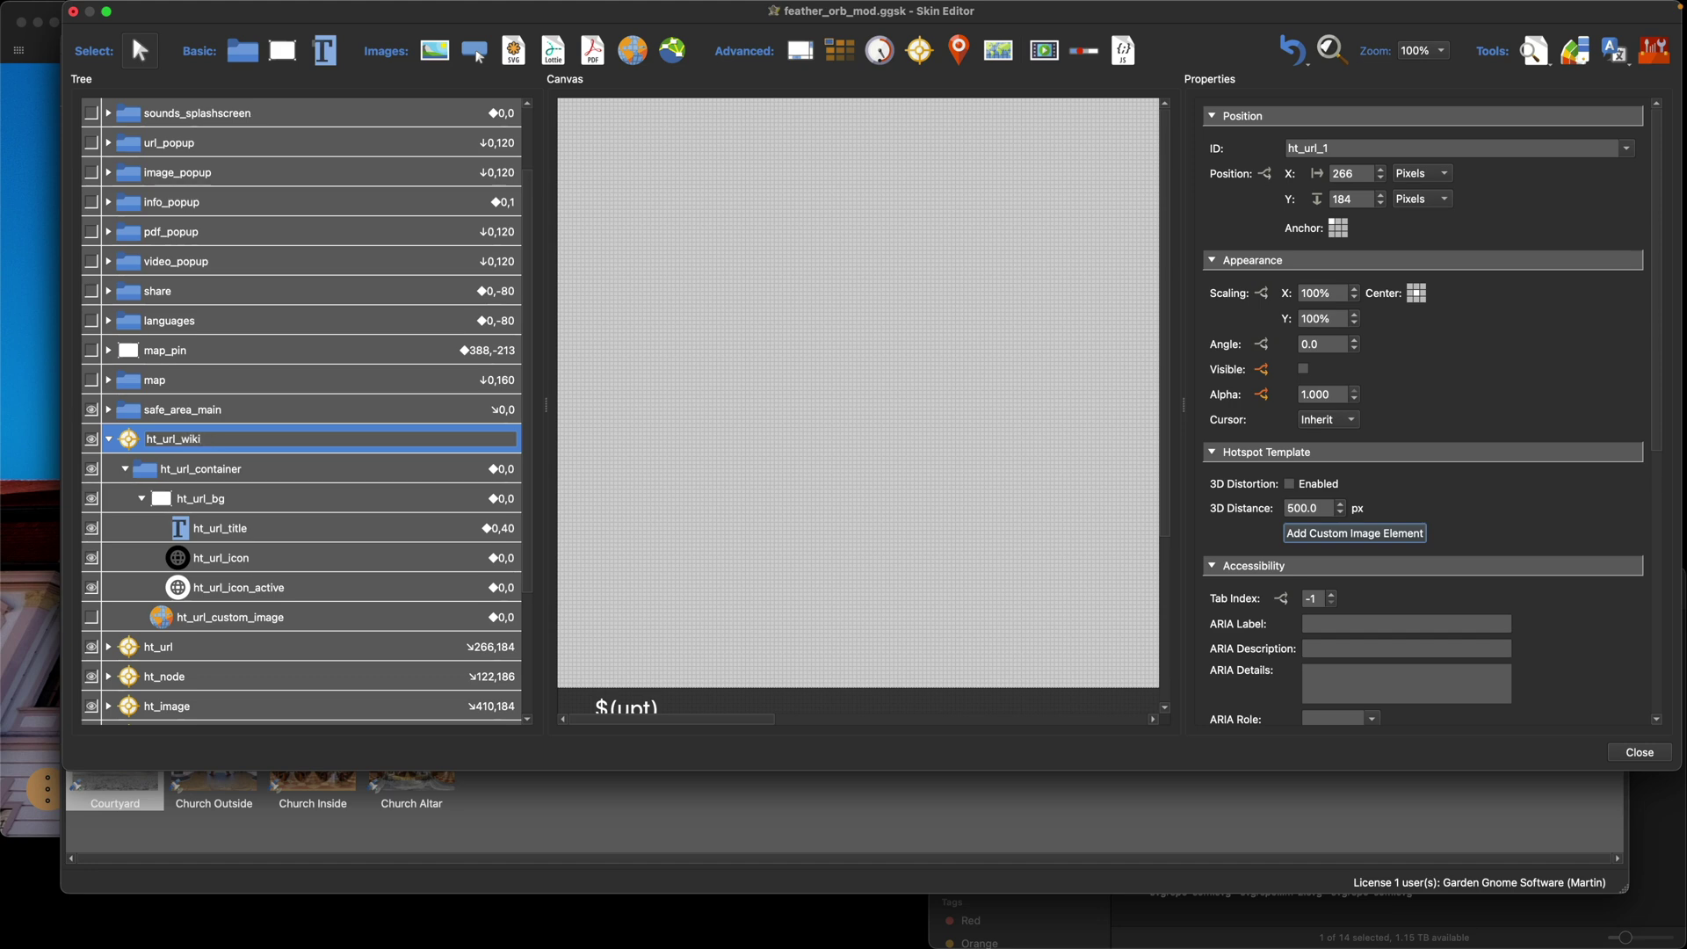
Replace the normal image of ht_url_icon inside ht_url_wiki with the Wikipedia W SVG
click(270, 568)
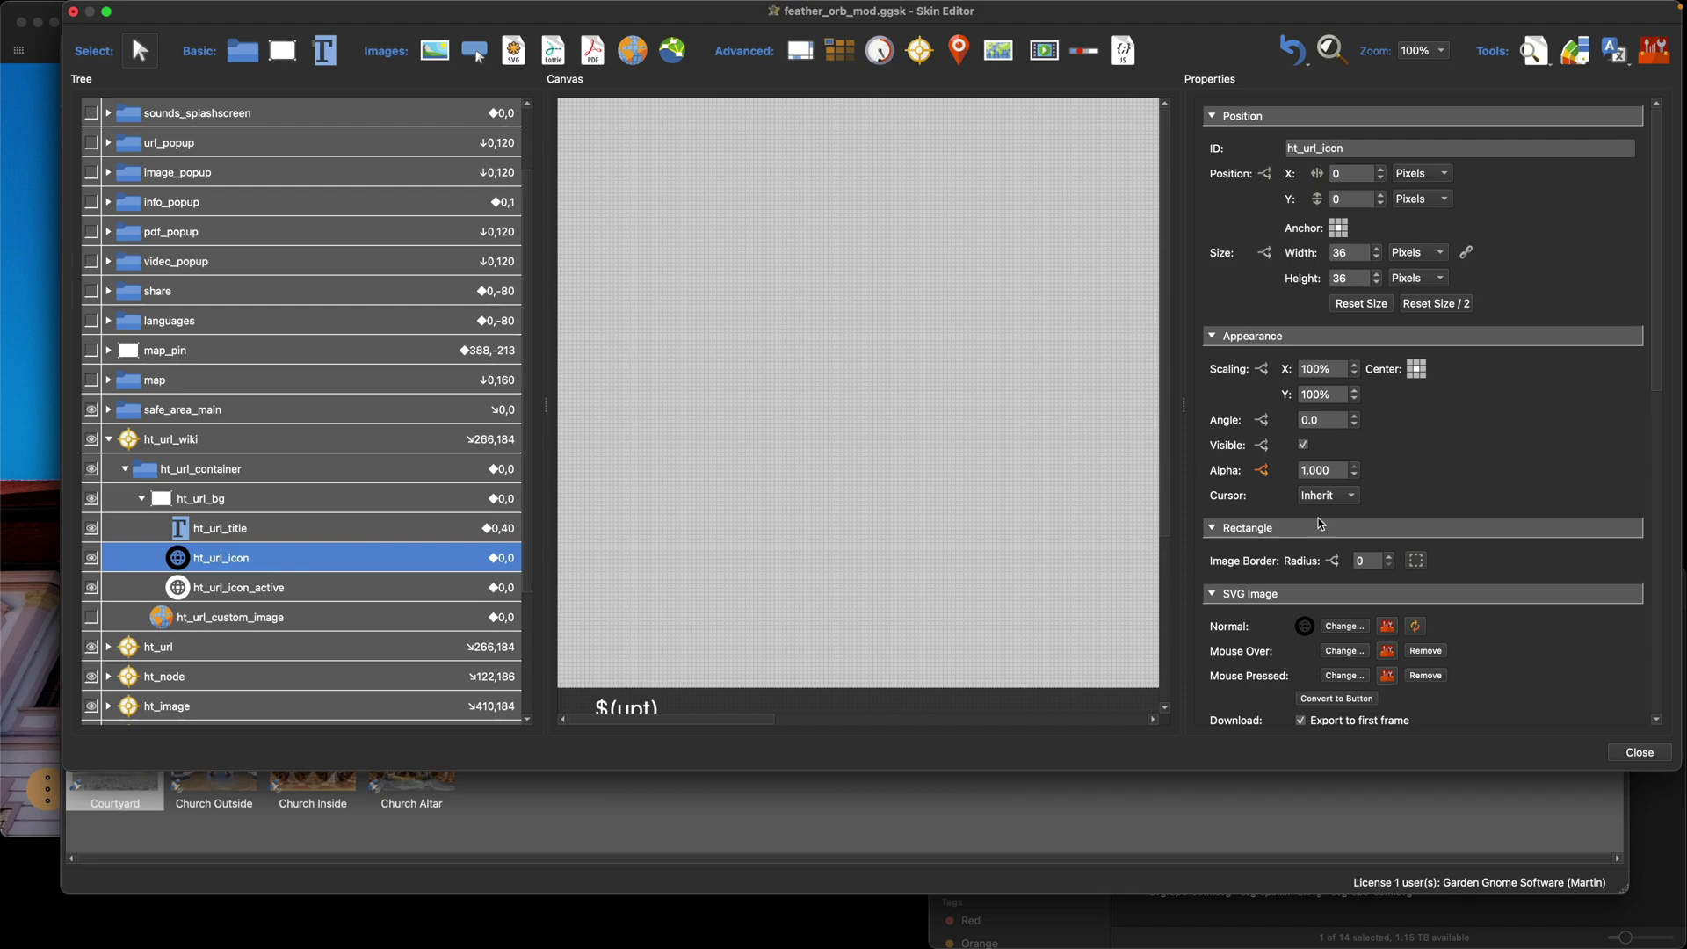
scroll(1411, 614, down, 5)
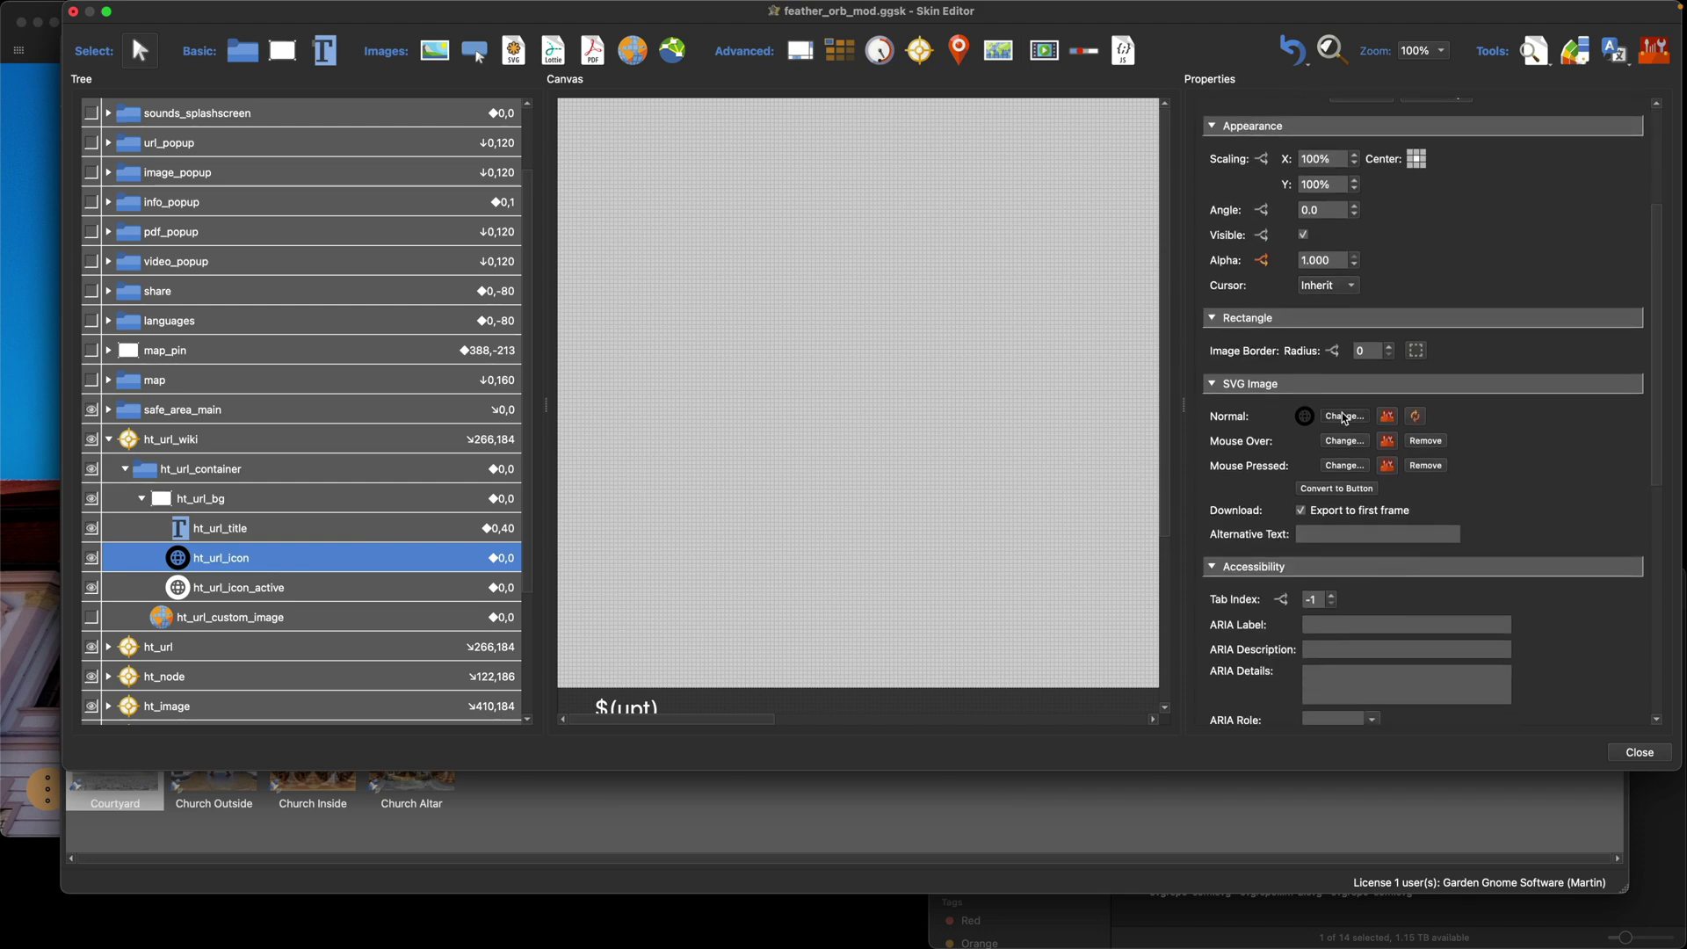
click(1345, 419)
click(932, 426)
click(1126, 491)
Replace the normal image of ht_url_icon_active inside ht_url_wiki with the Wikipedia W SVG
click(325, 589)
click(1337, 418)
click(918, 439)
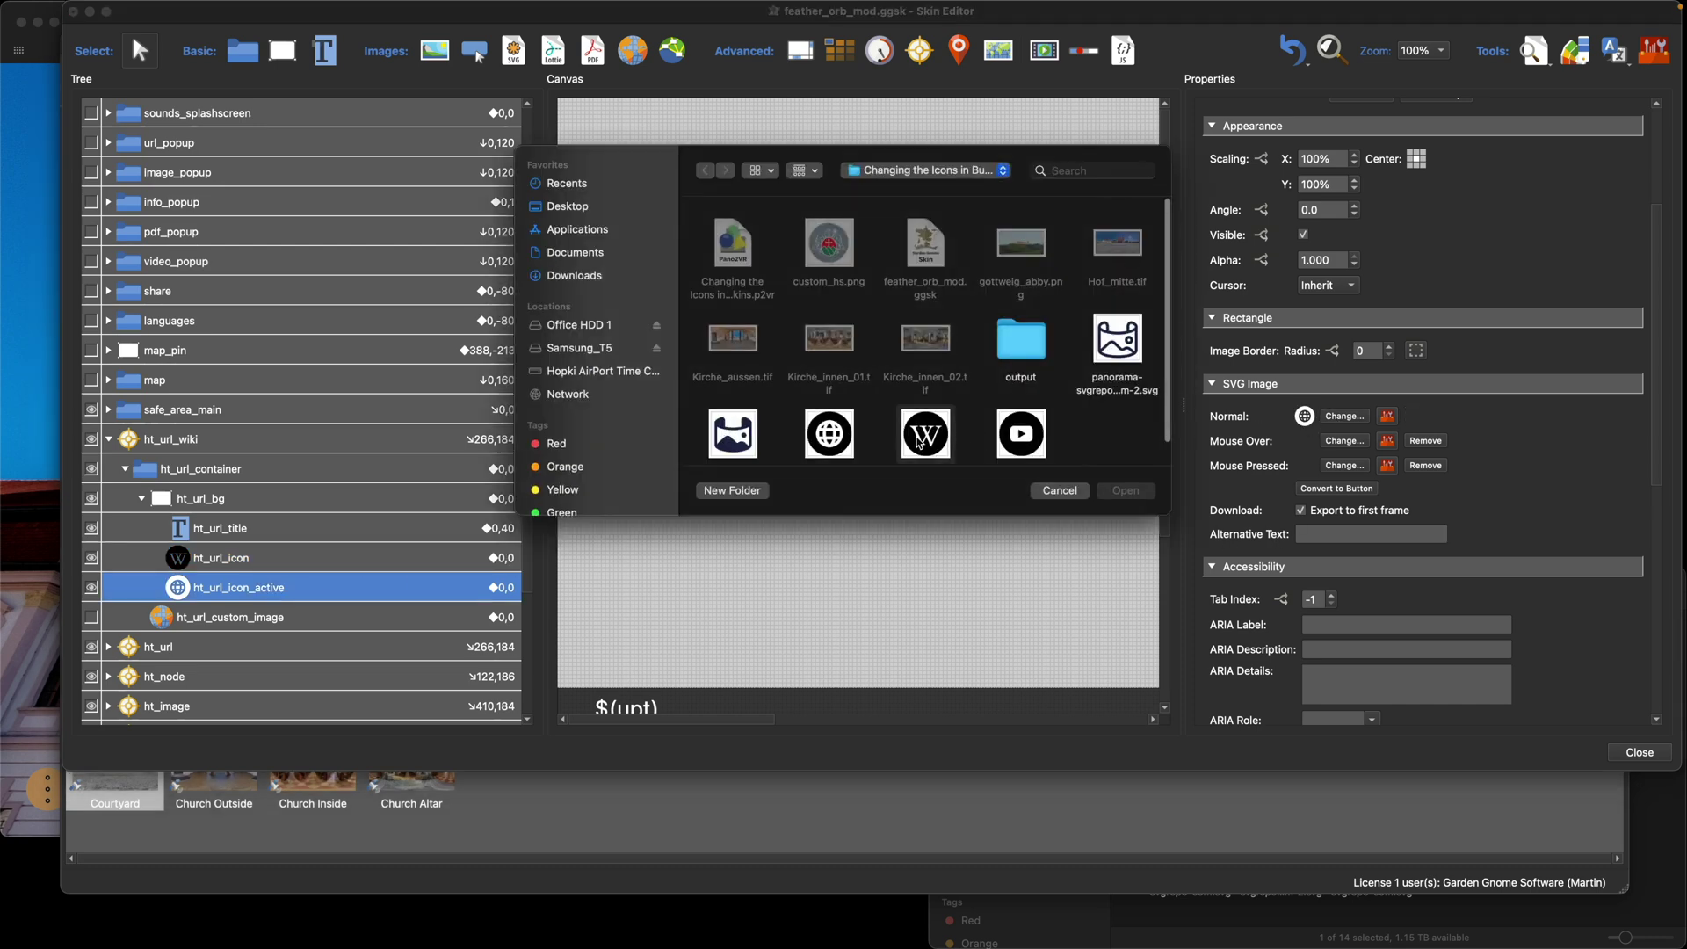
click(1126, 491)
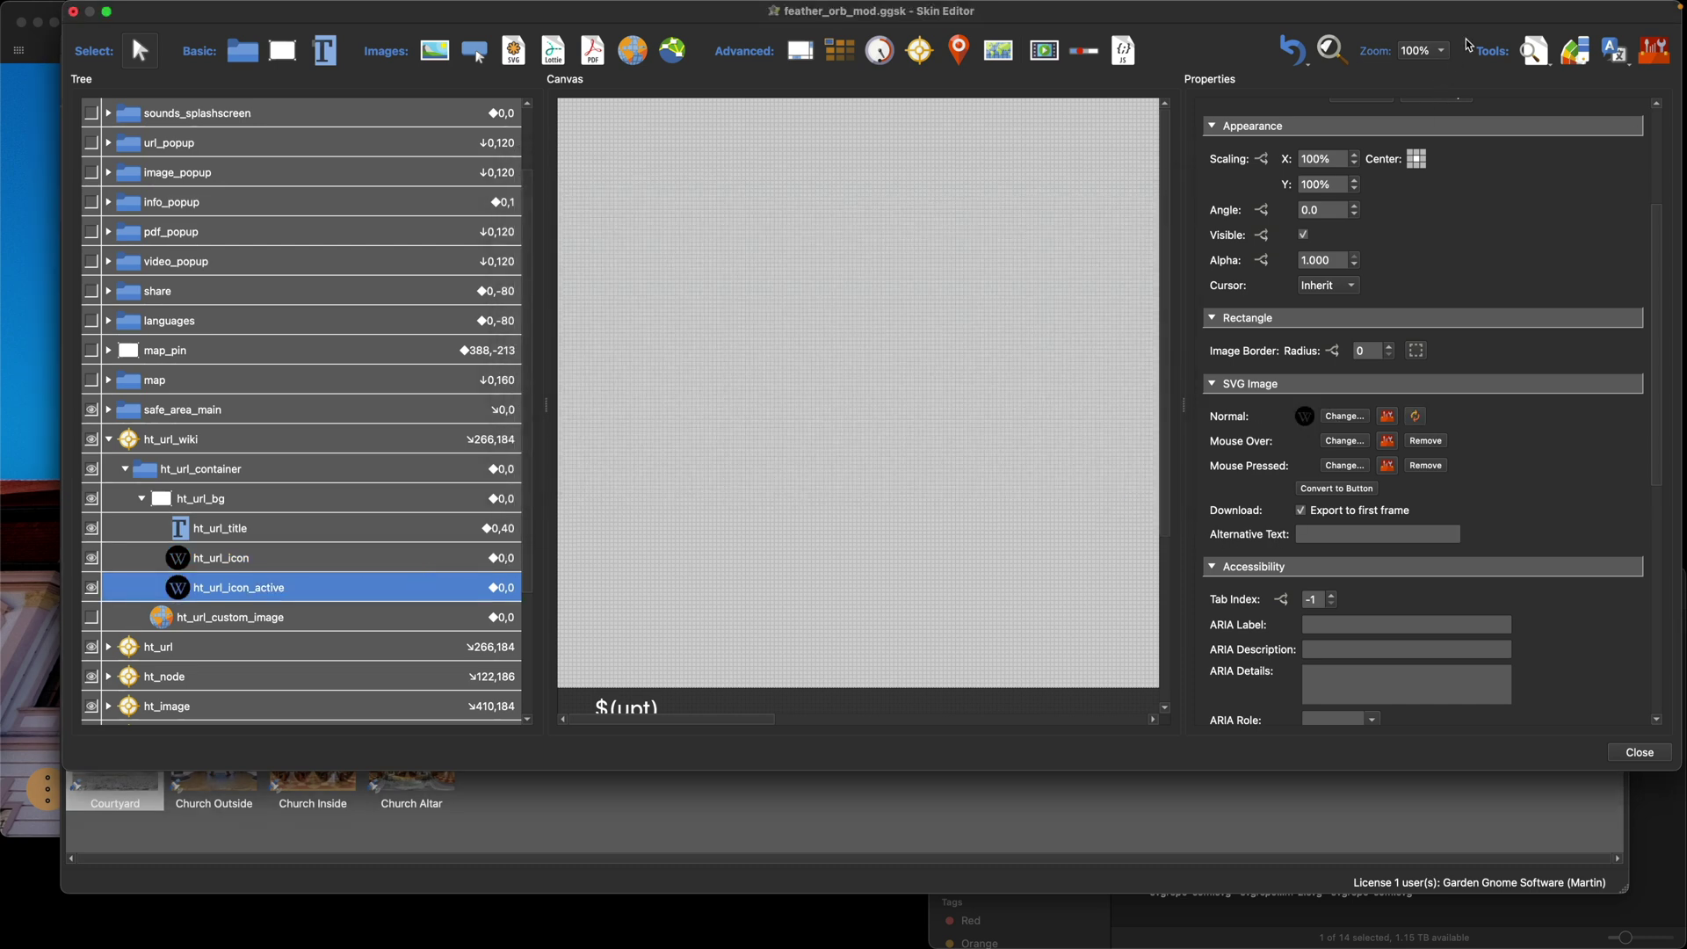
Recolour the Wikipedia image of ht_url_icon_active in ht_url_wiki from black to white (#ffffff) with Change Colors
click(1574, 50)
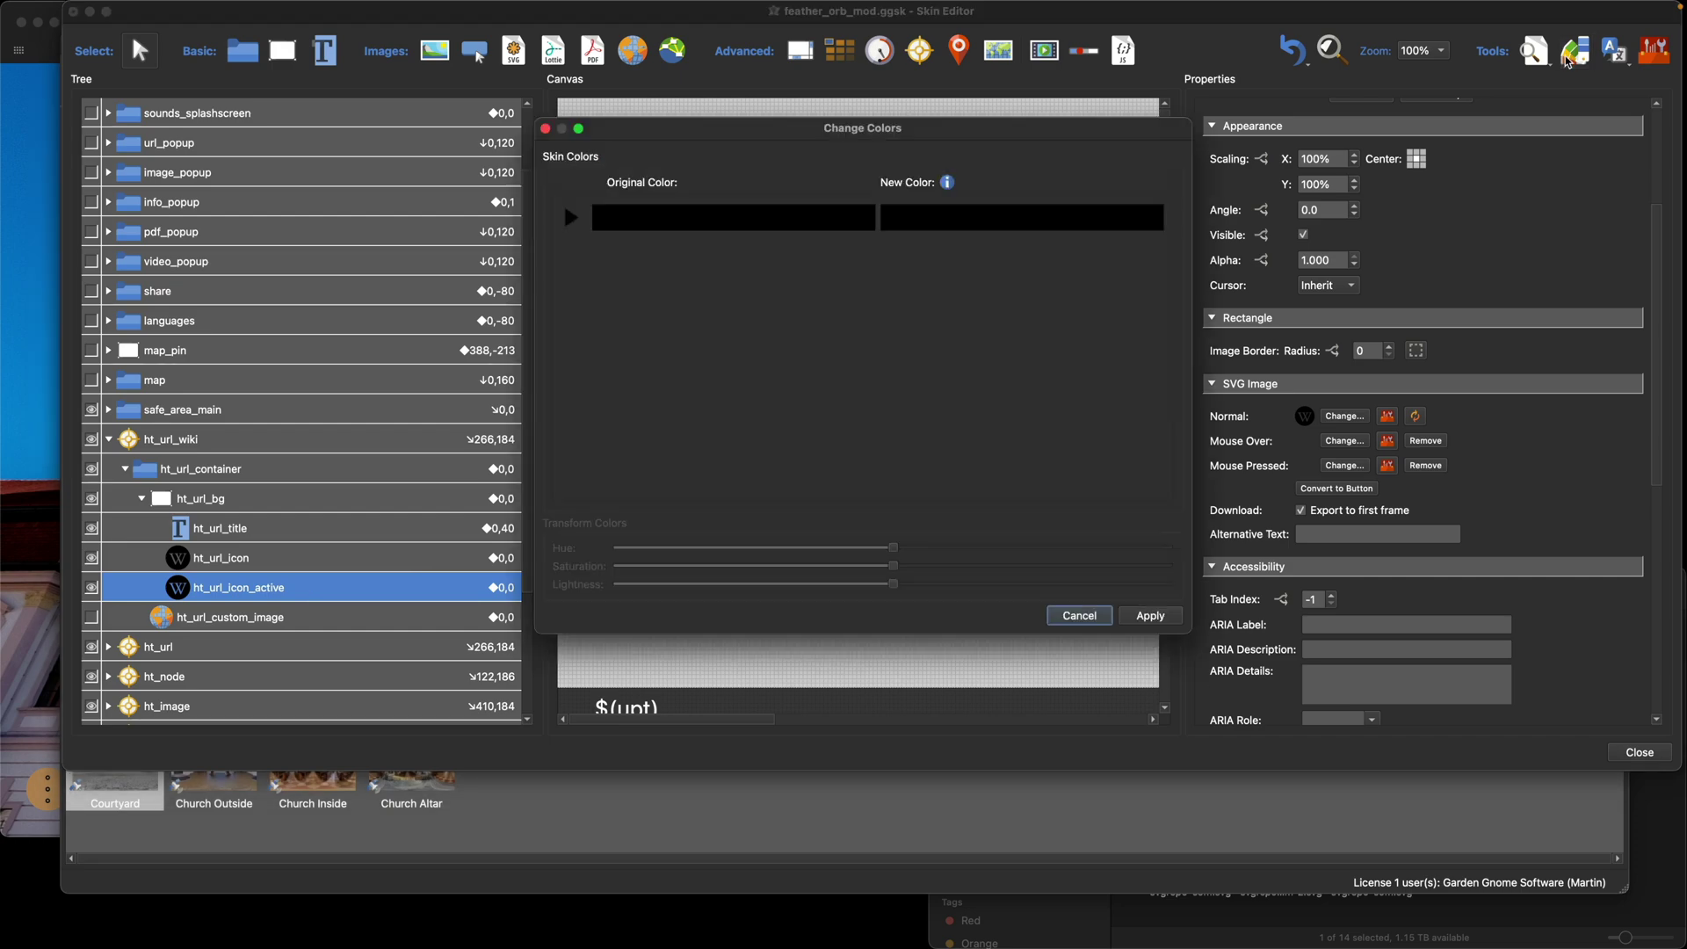
click(1027, 230)
click(815, 331)
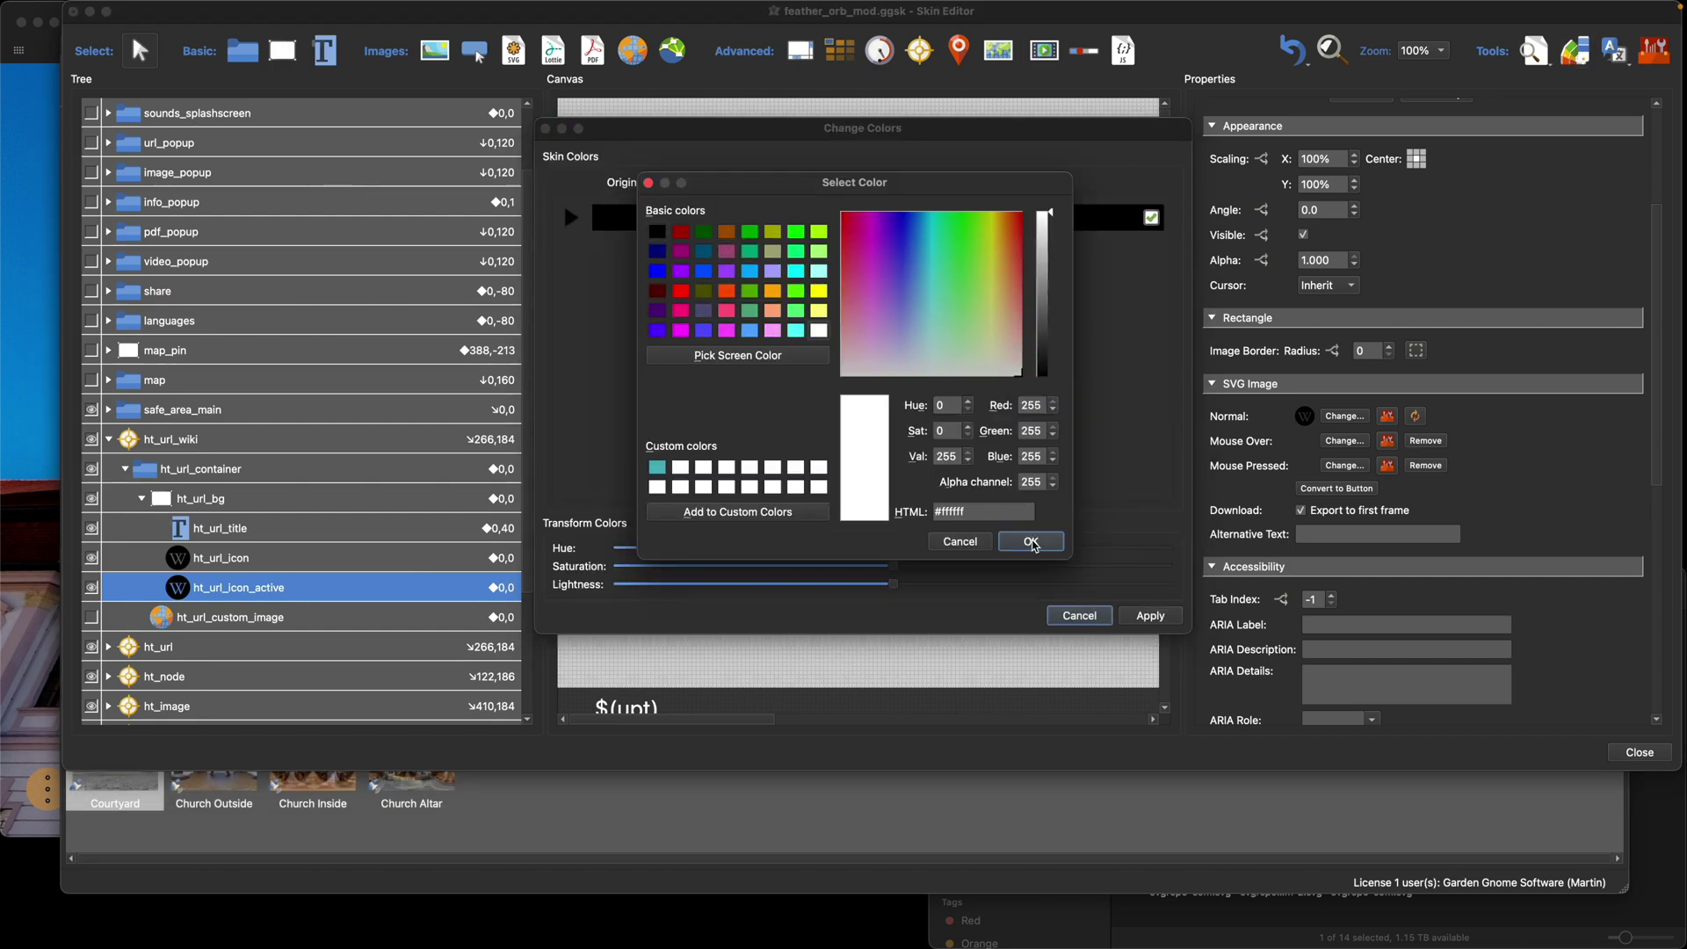
click(1032, 542)
click(1150, 615)
Close the Skin Editor and generate the web output again with the ht_url_wiki template, overwriting pano.xml
click(1657, 754)
click(971, 414)
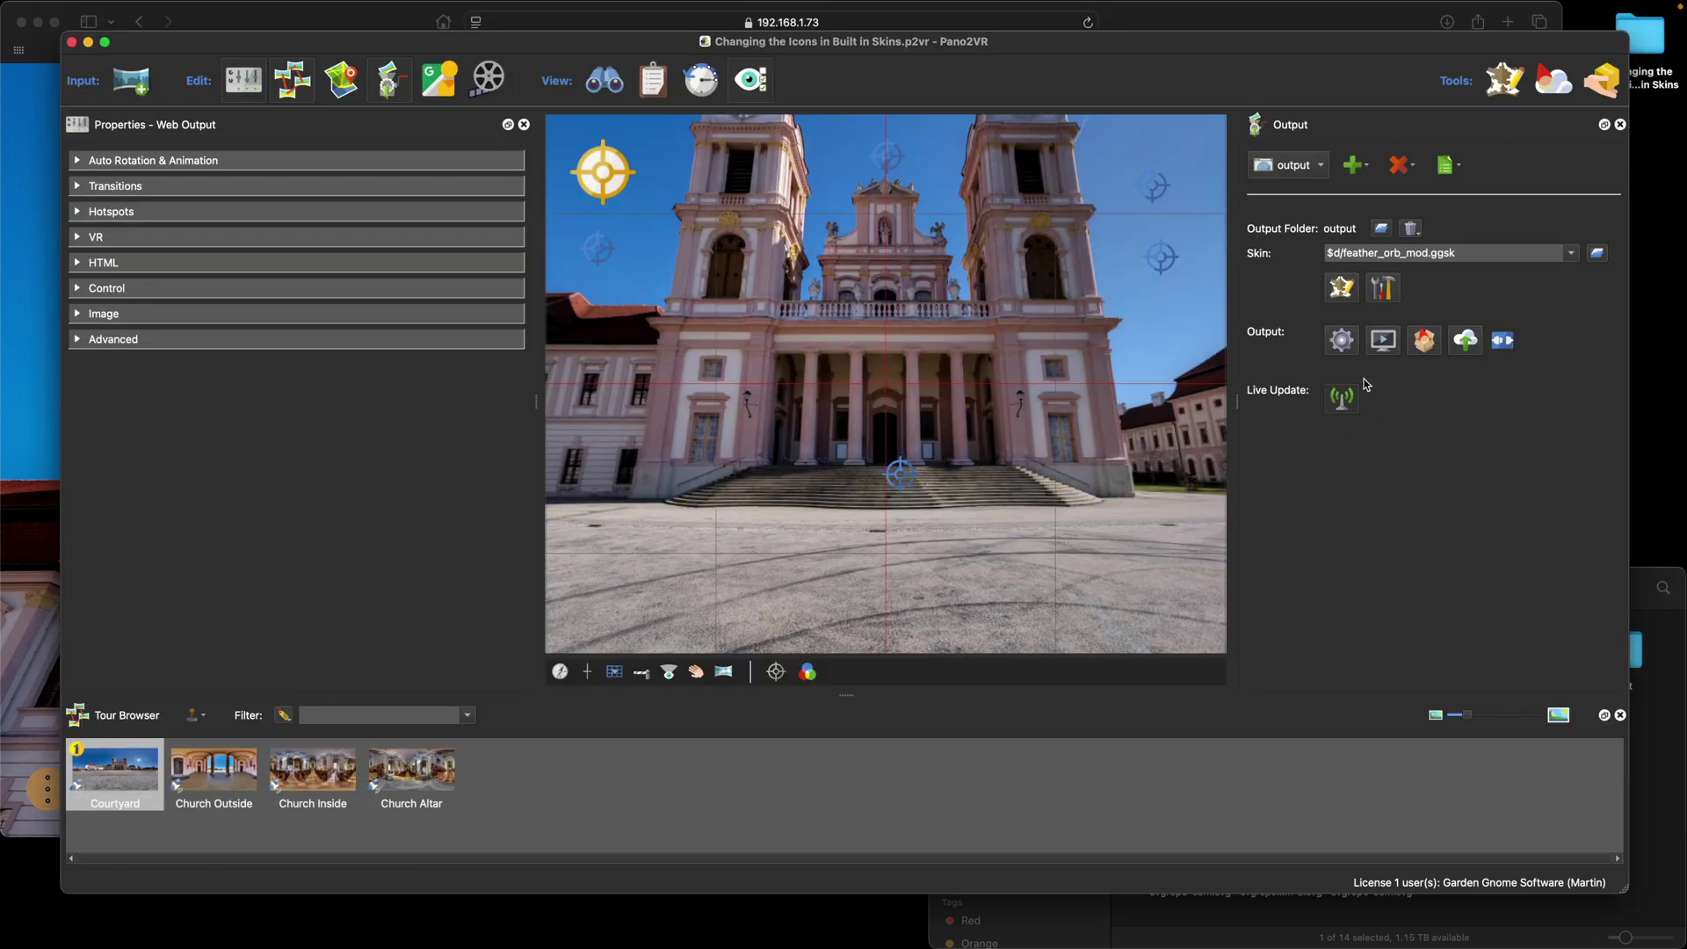
click(1342, 337)
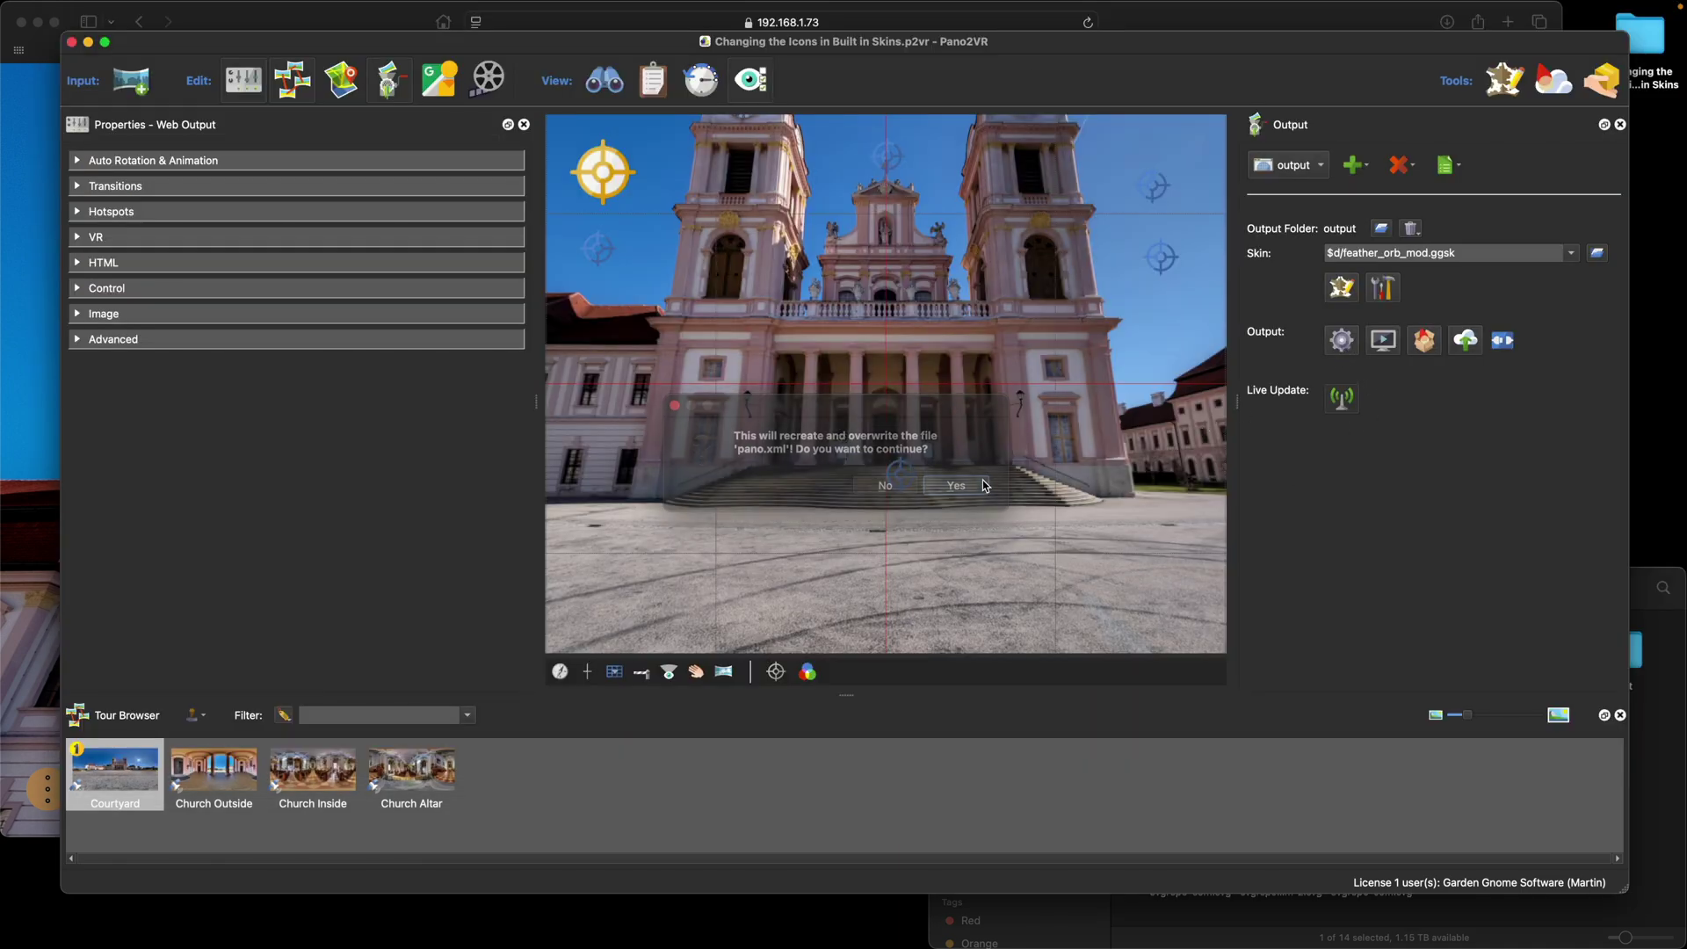
click(983, 484)
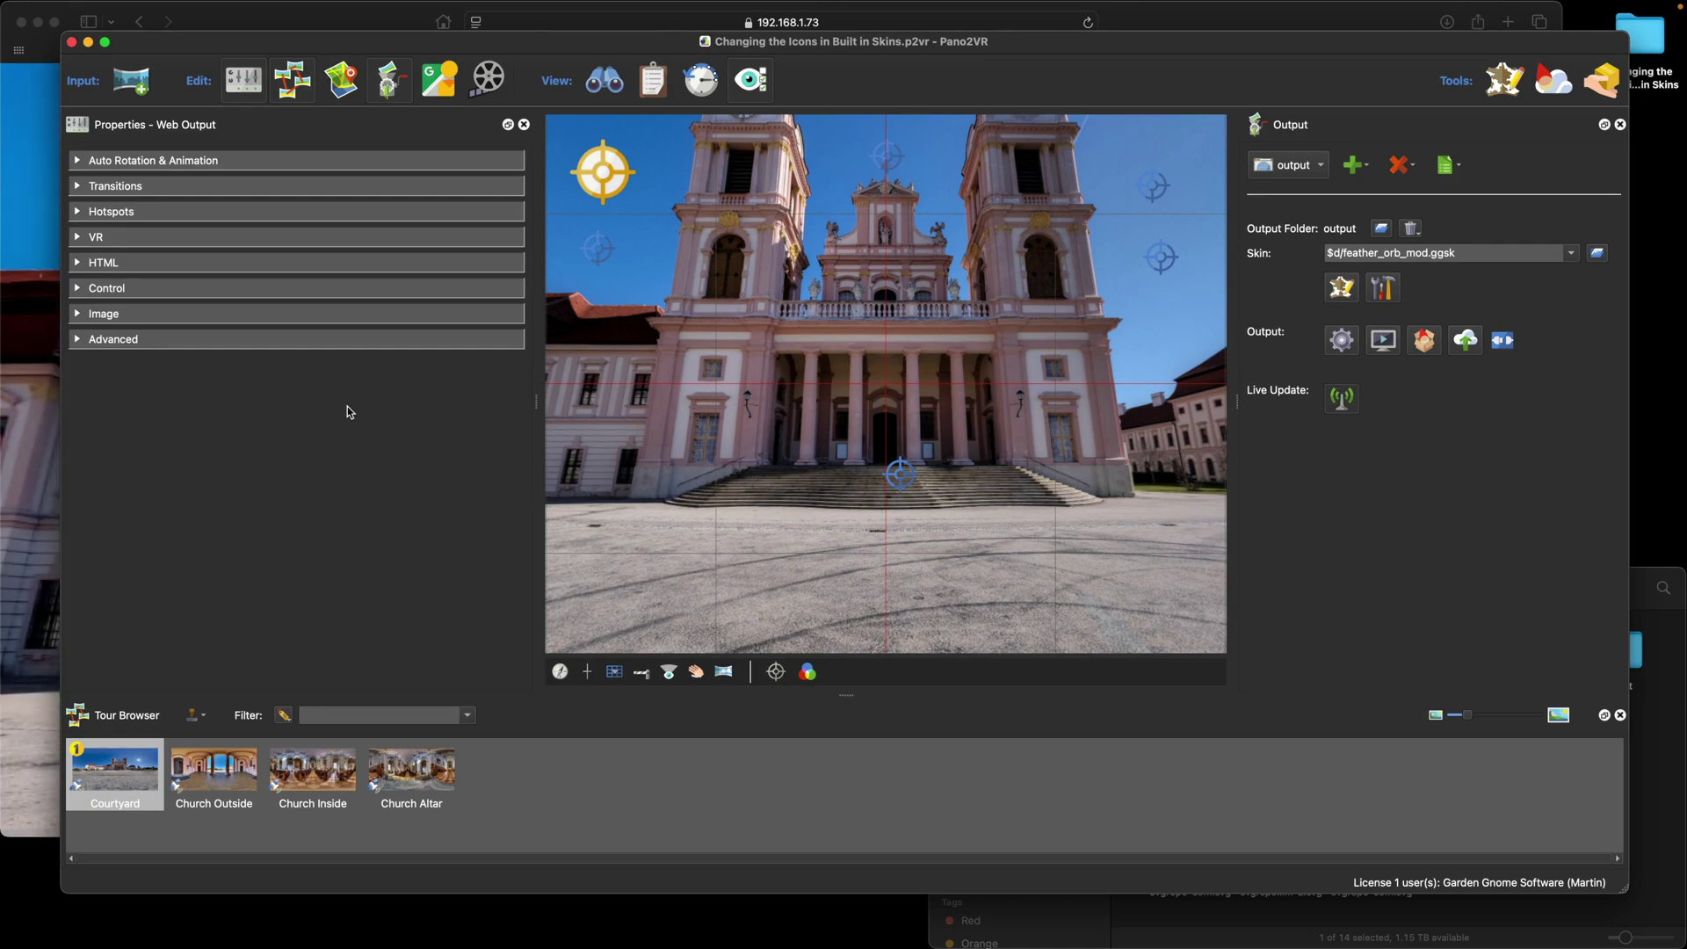
Check the icon of the Göttweig Abbey - Wikipedia hotspot in the browser output and return to Pano2VR
click(53, 367)
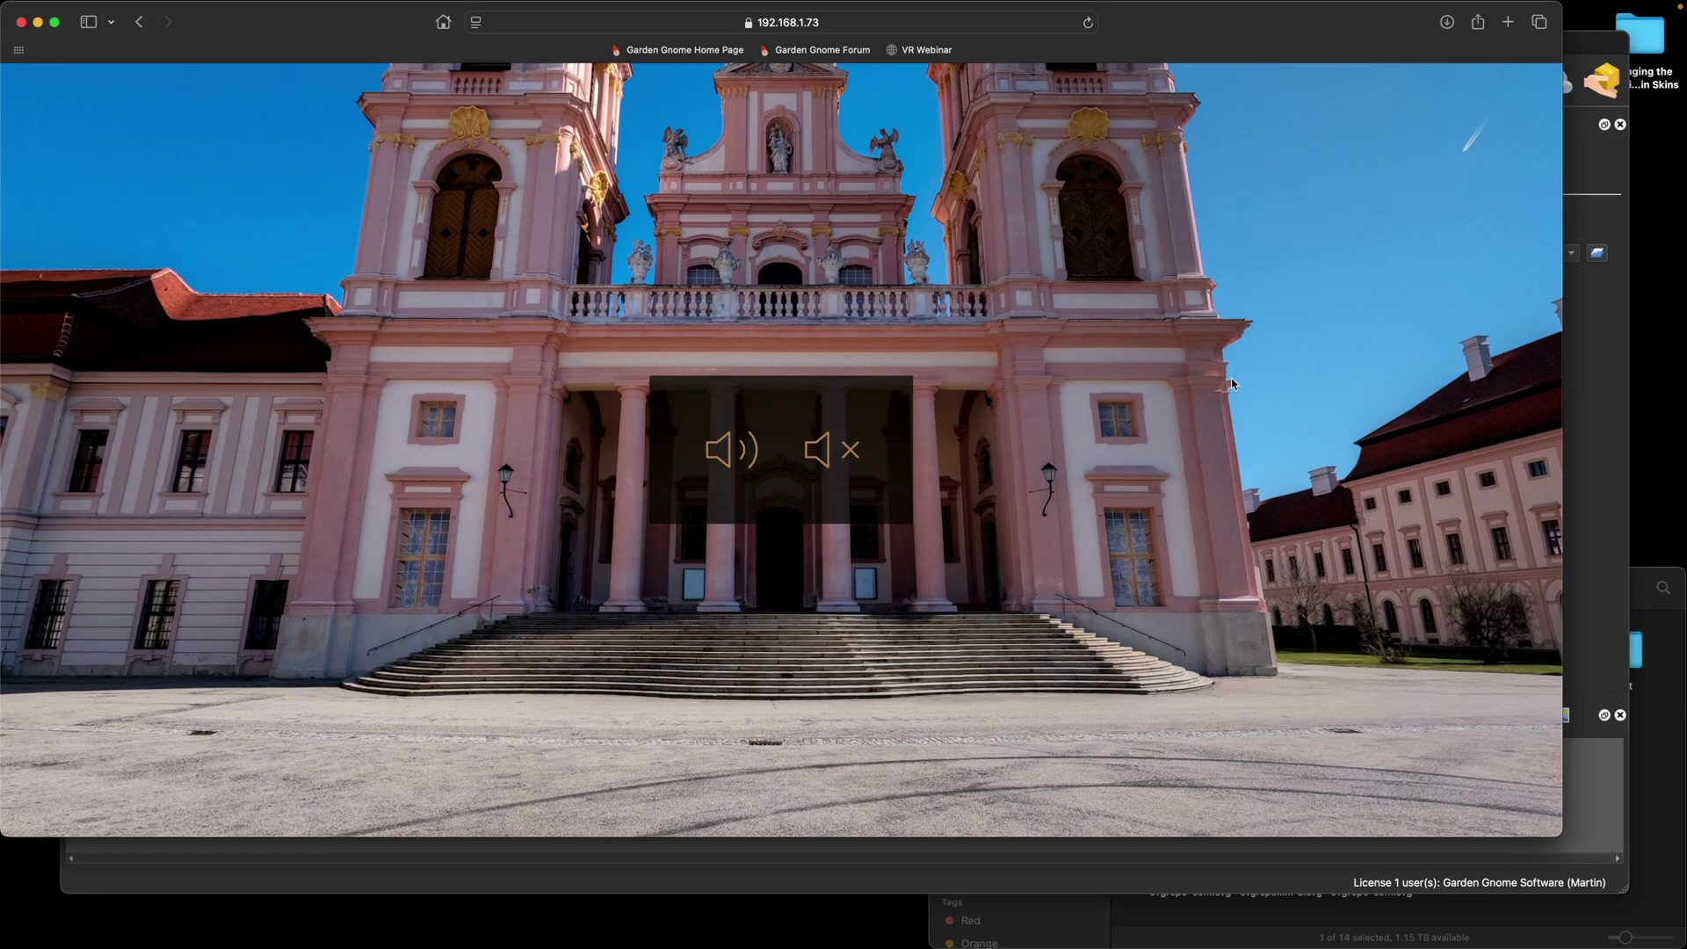
click(731, 450)
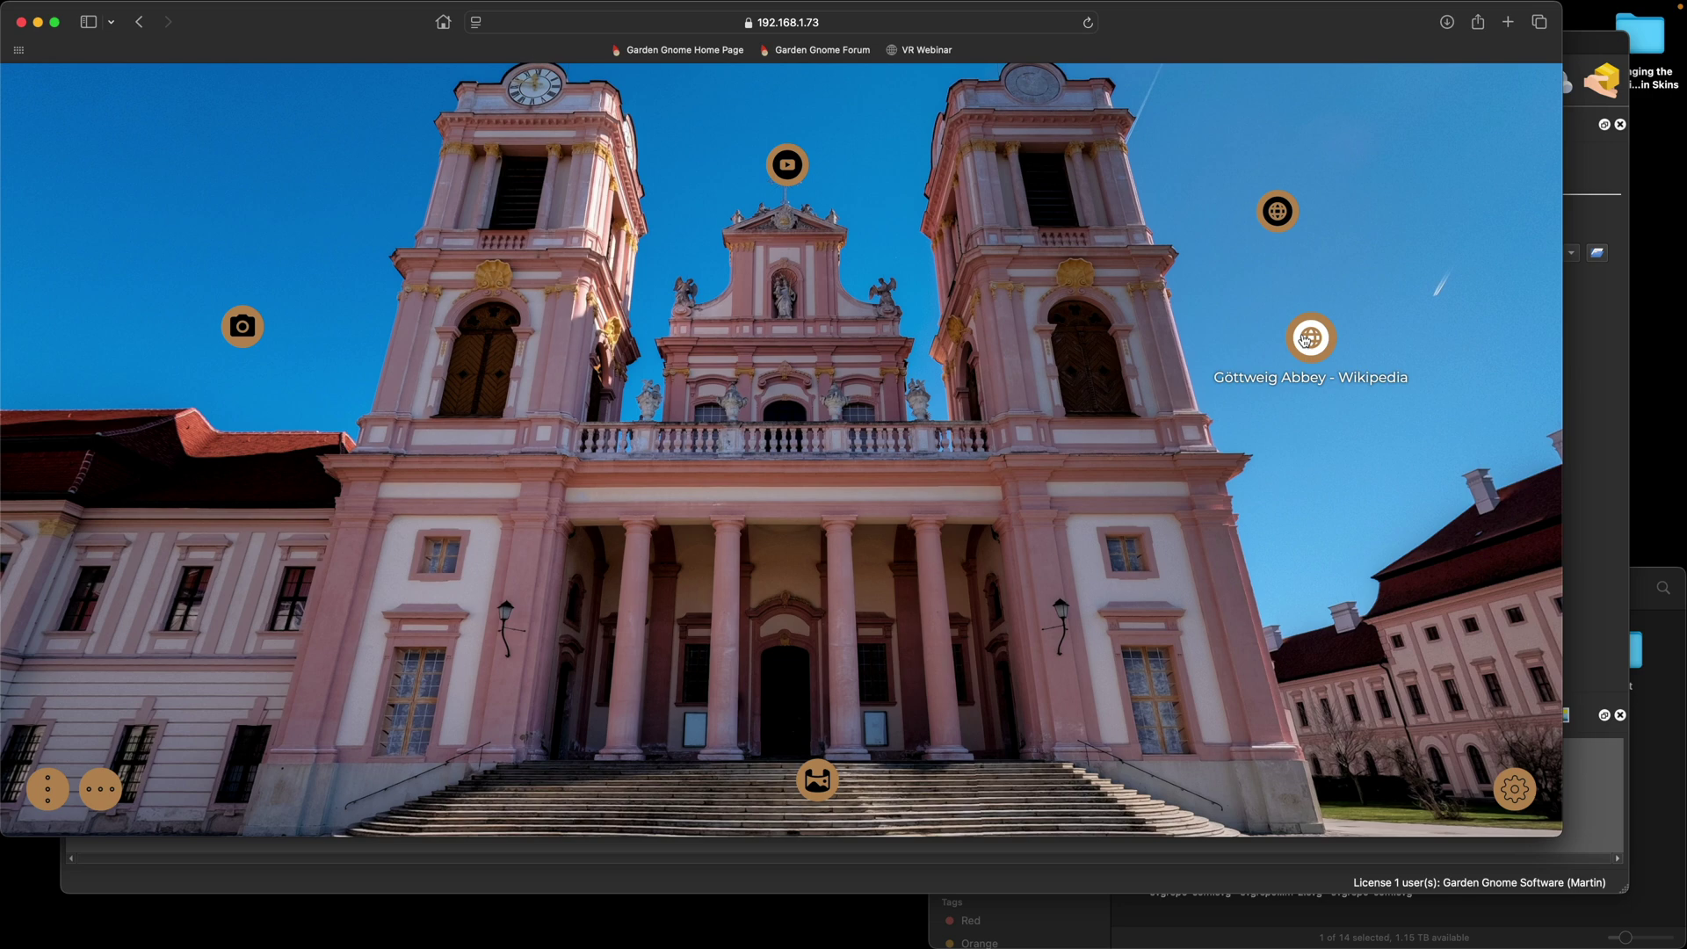
click(1600, 331)
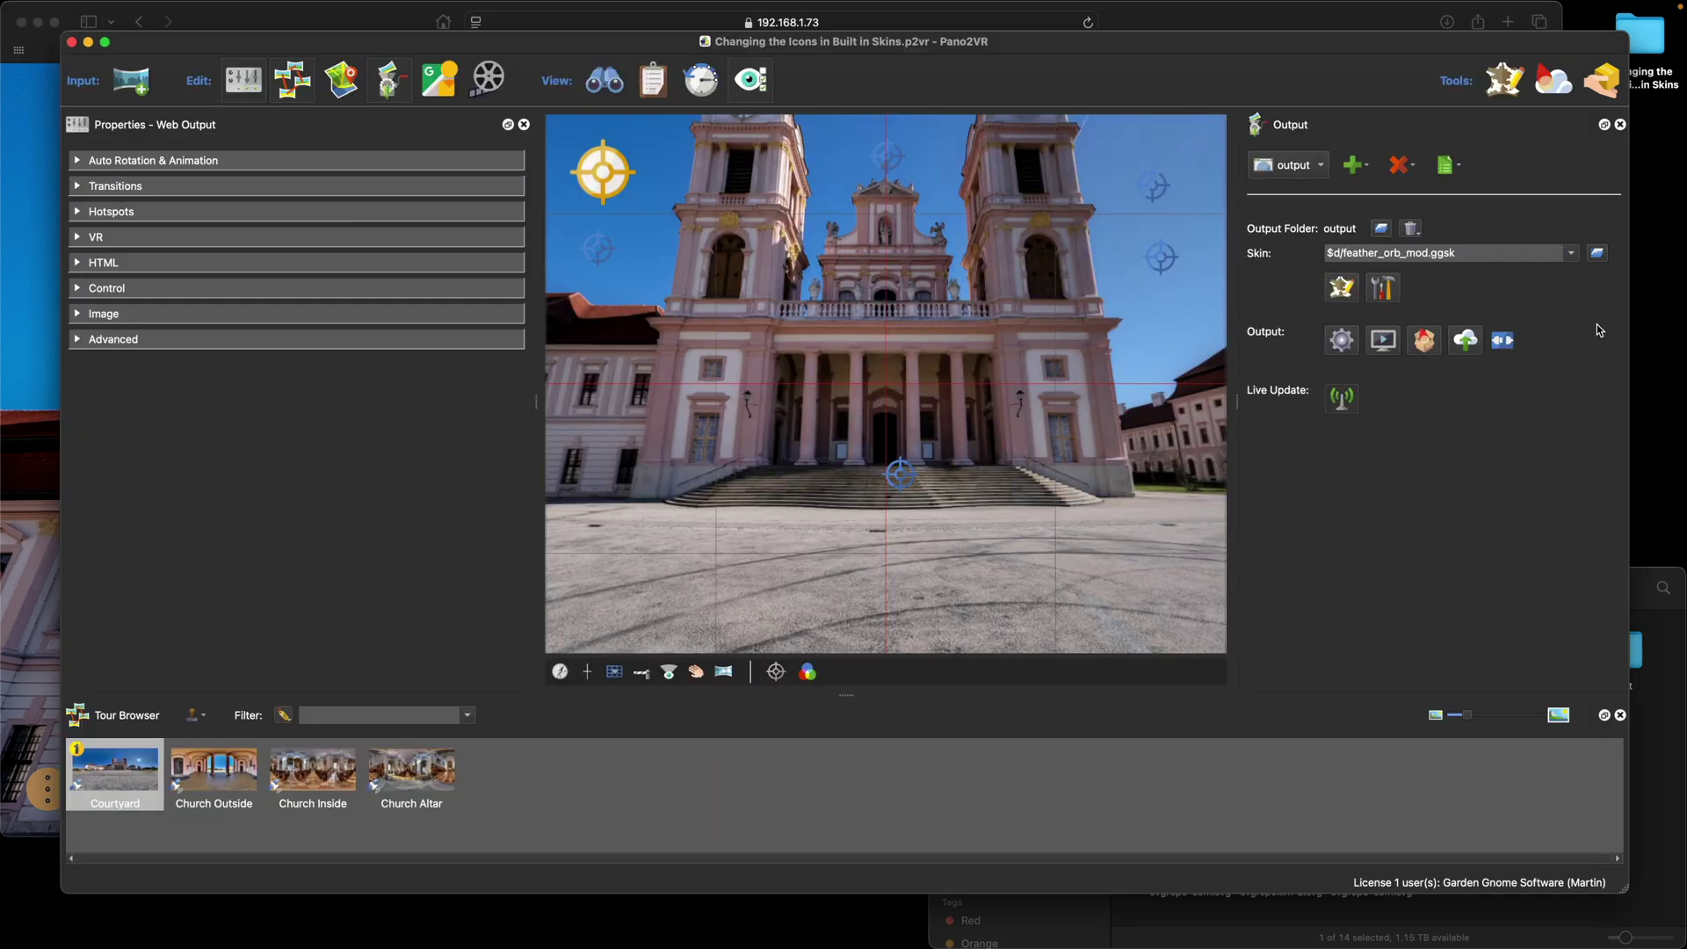
Assign the Skin-ID ht_url_wiki to the Göttweig Abbey - Wikipedia hotspot and check the Skin-ID of the other URL hotspot
click(1163, 258)
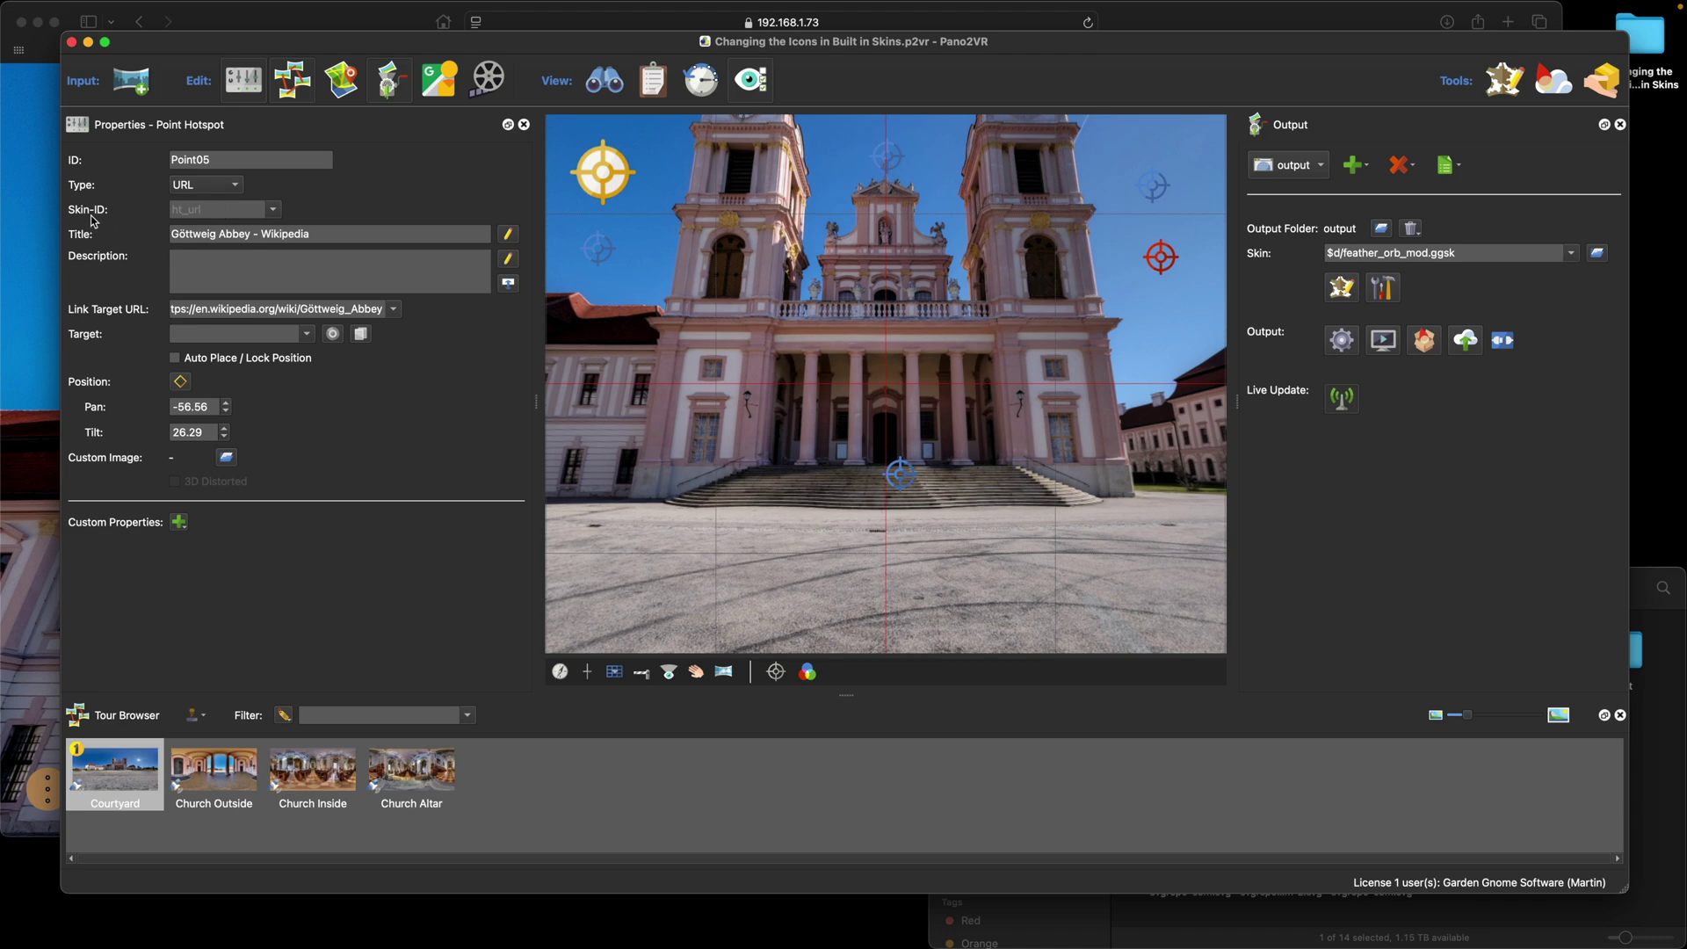
click(273, 212)
scroll(278, 251, down, 1)
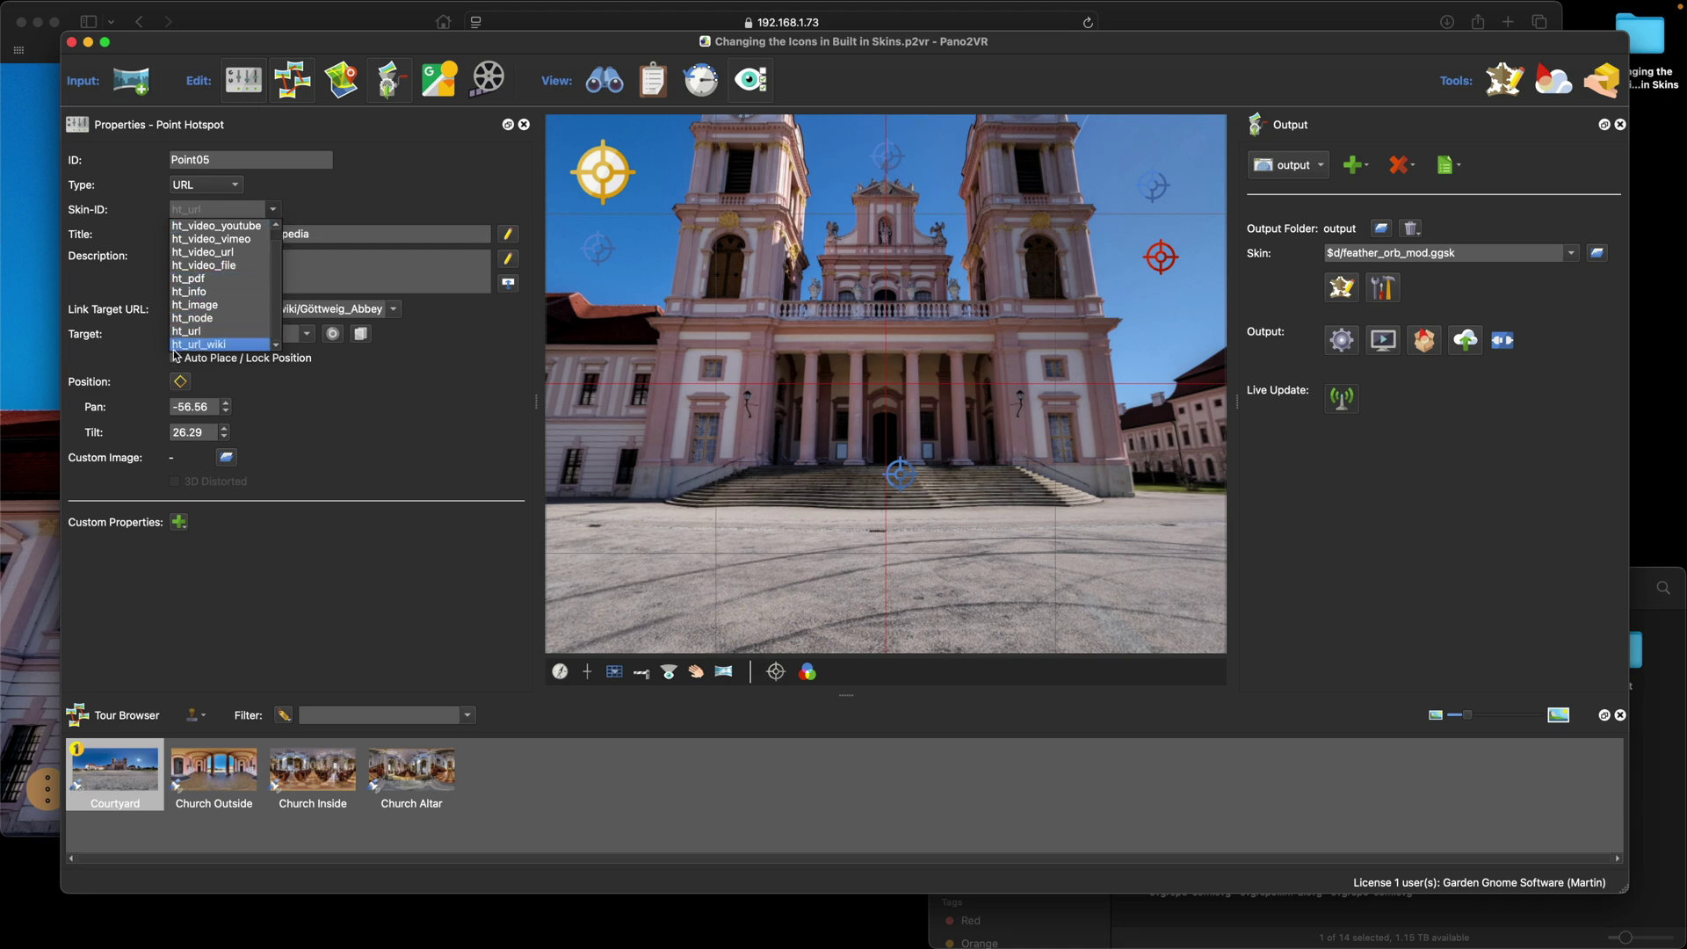
click(227, 345)
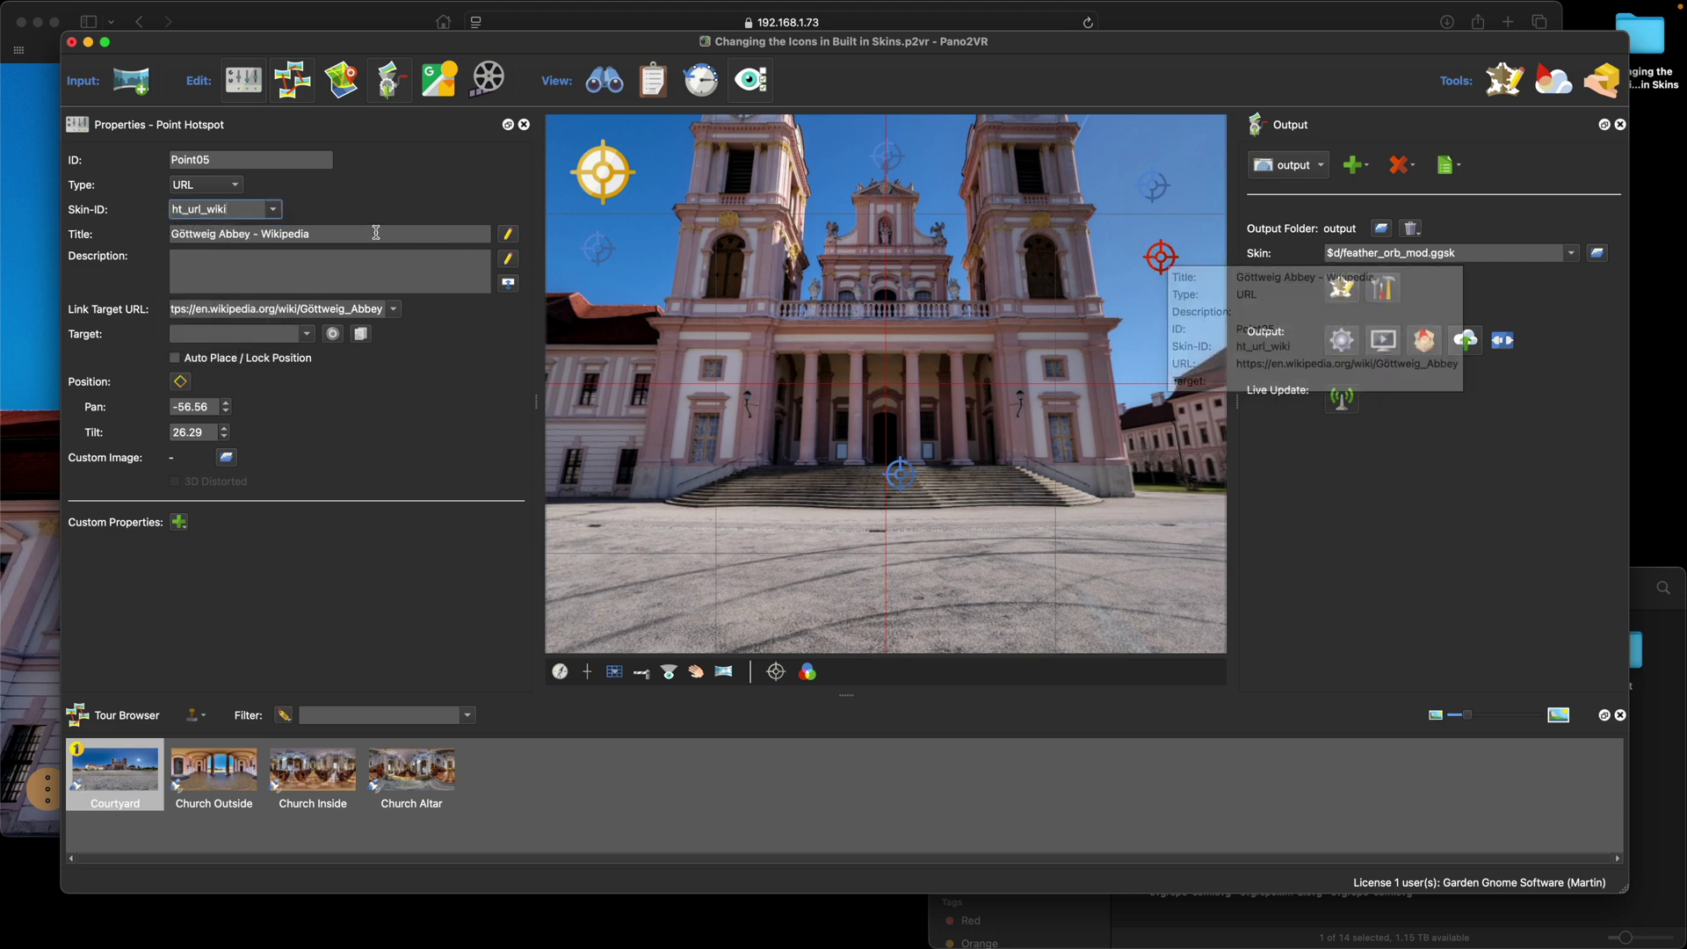
click(1163, 189)
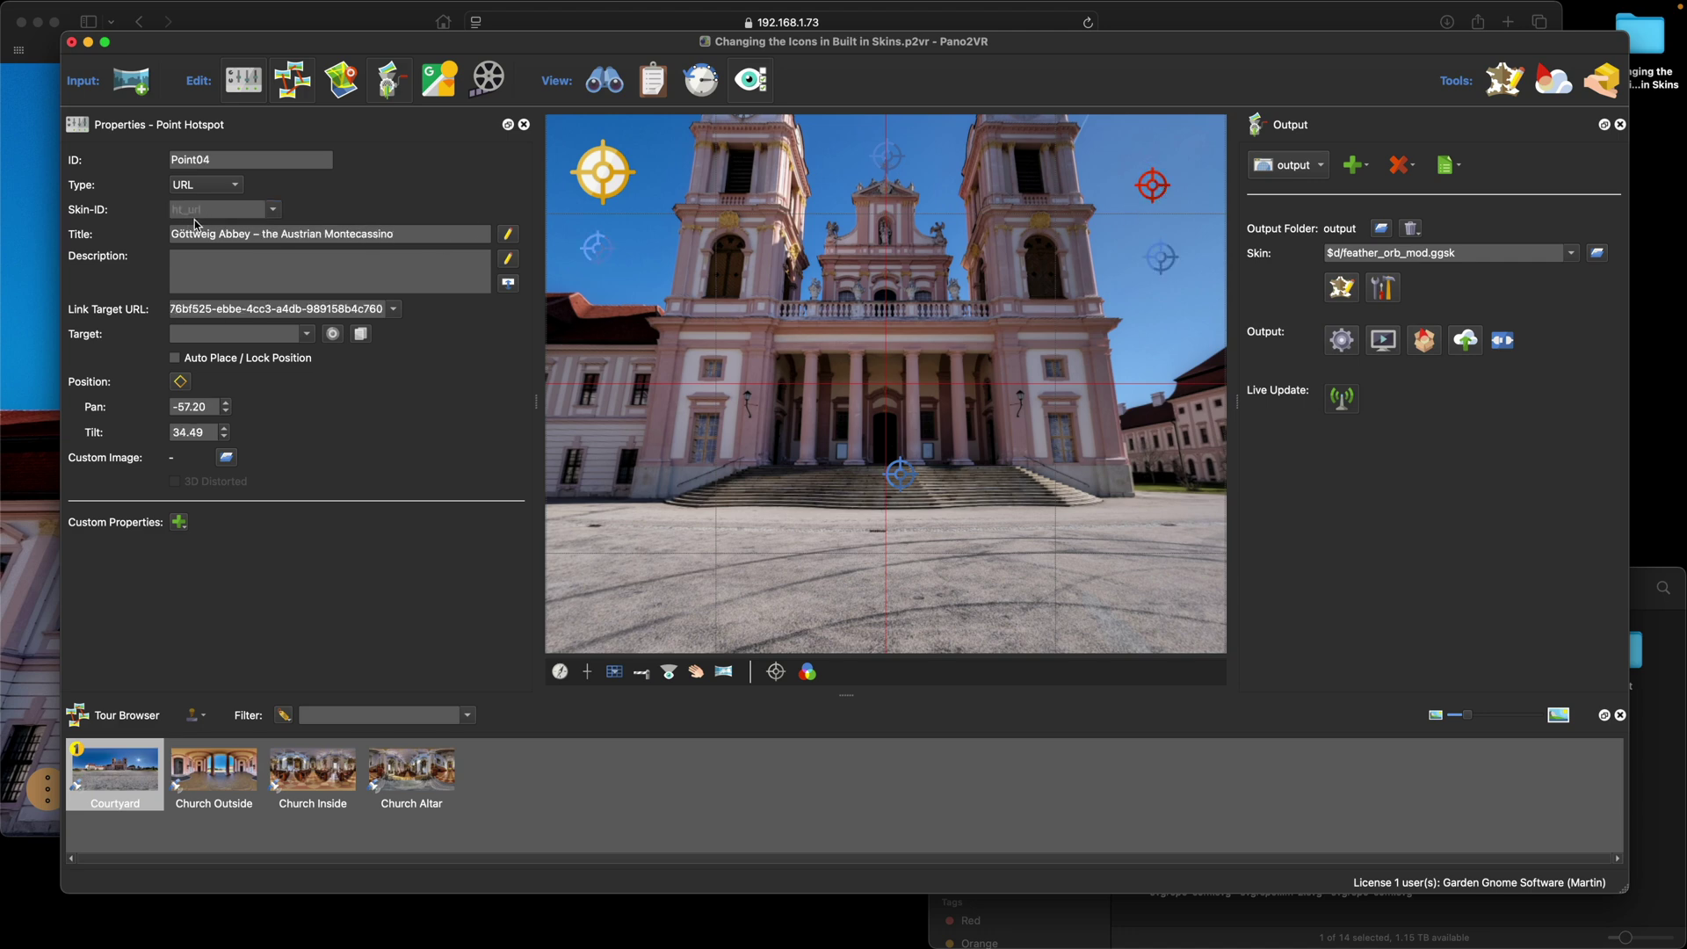
Generate the web output again, confirming the overwrite, and switch to the Safari window with the tour
click(1356, 345)
click(967, 489)
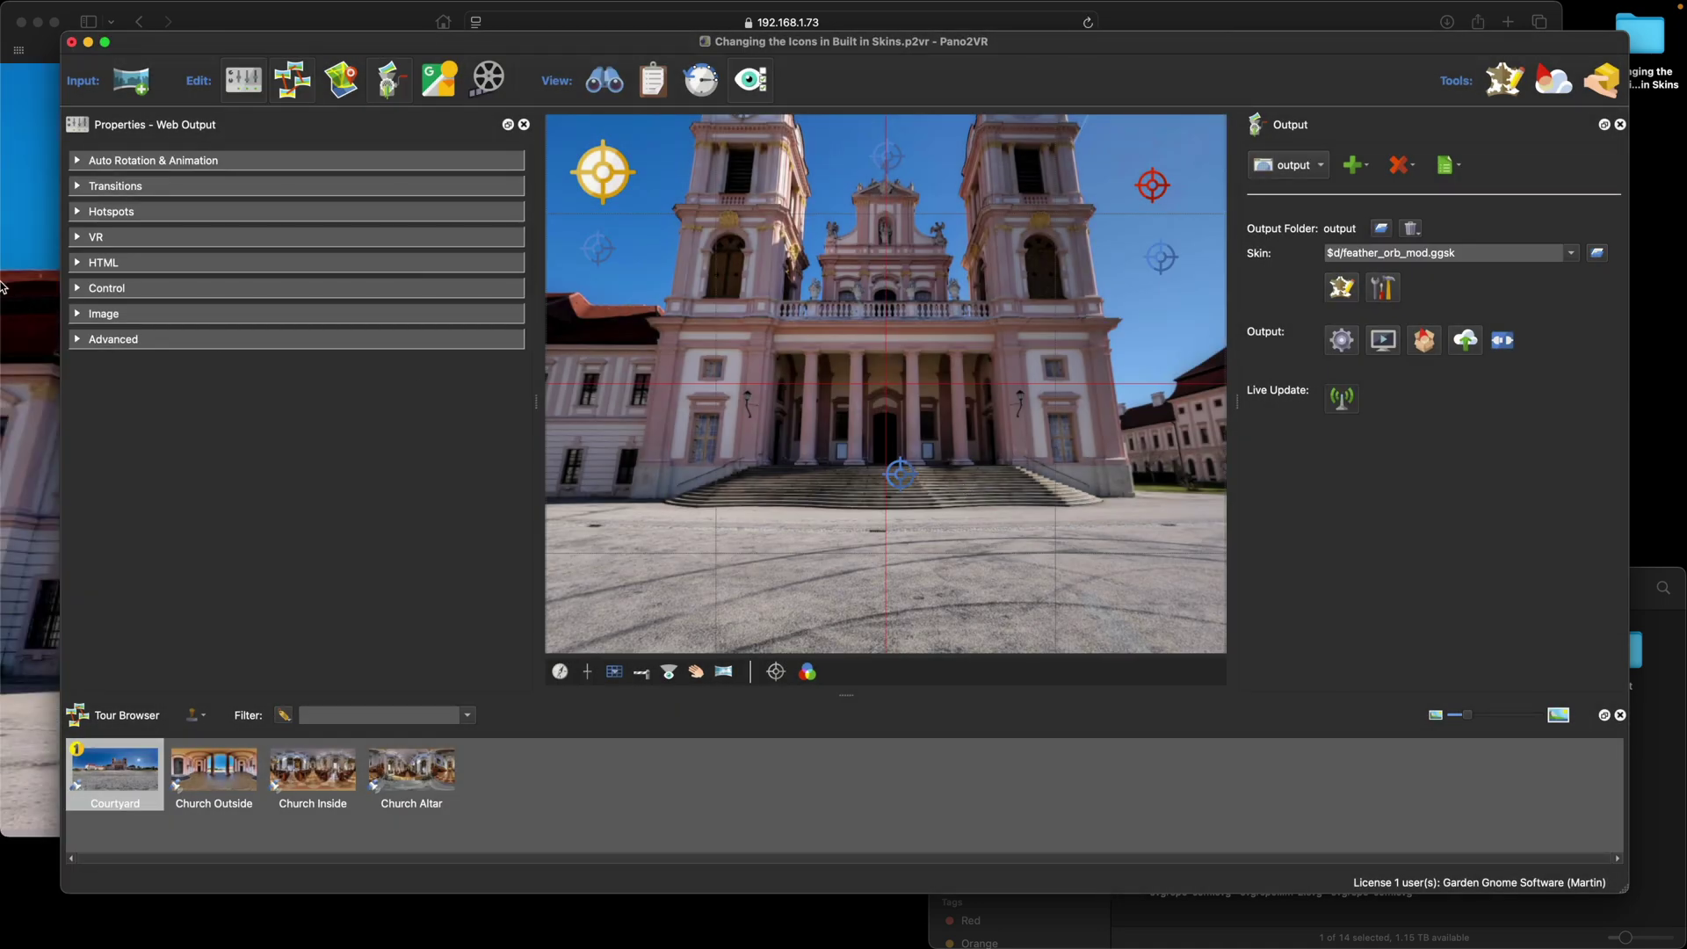
click(9, 284)
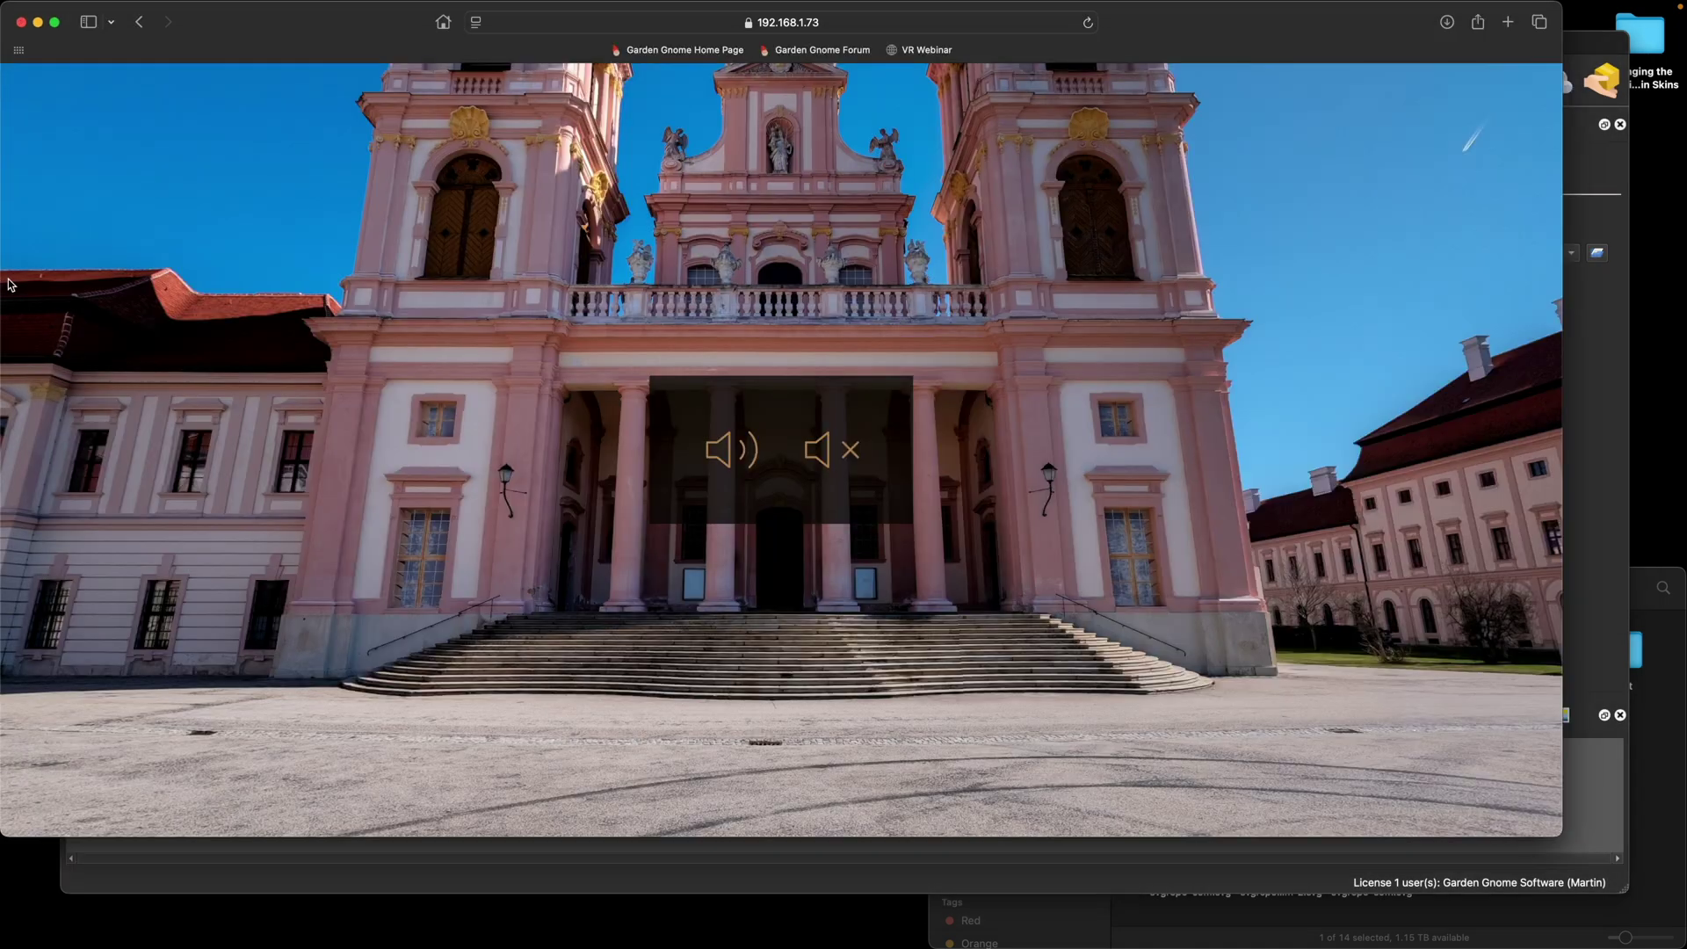
Start the tour with sound, check the two URL hotspot icons, and open and close the Austrian Montecassino hotspot's popup
click(718, 450)
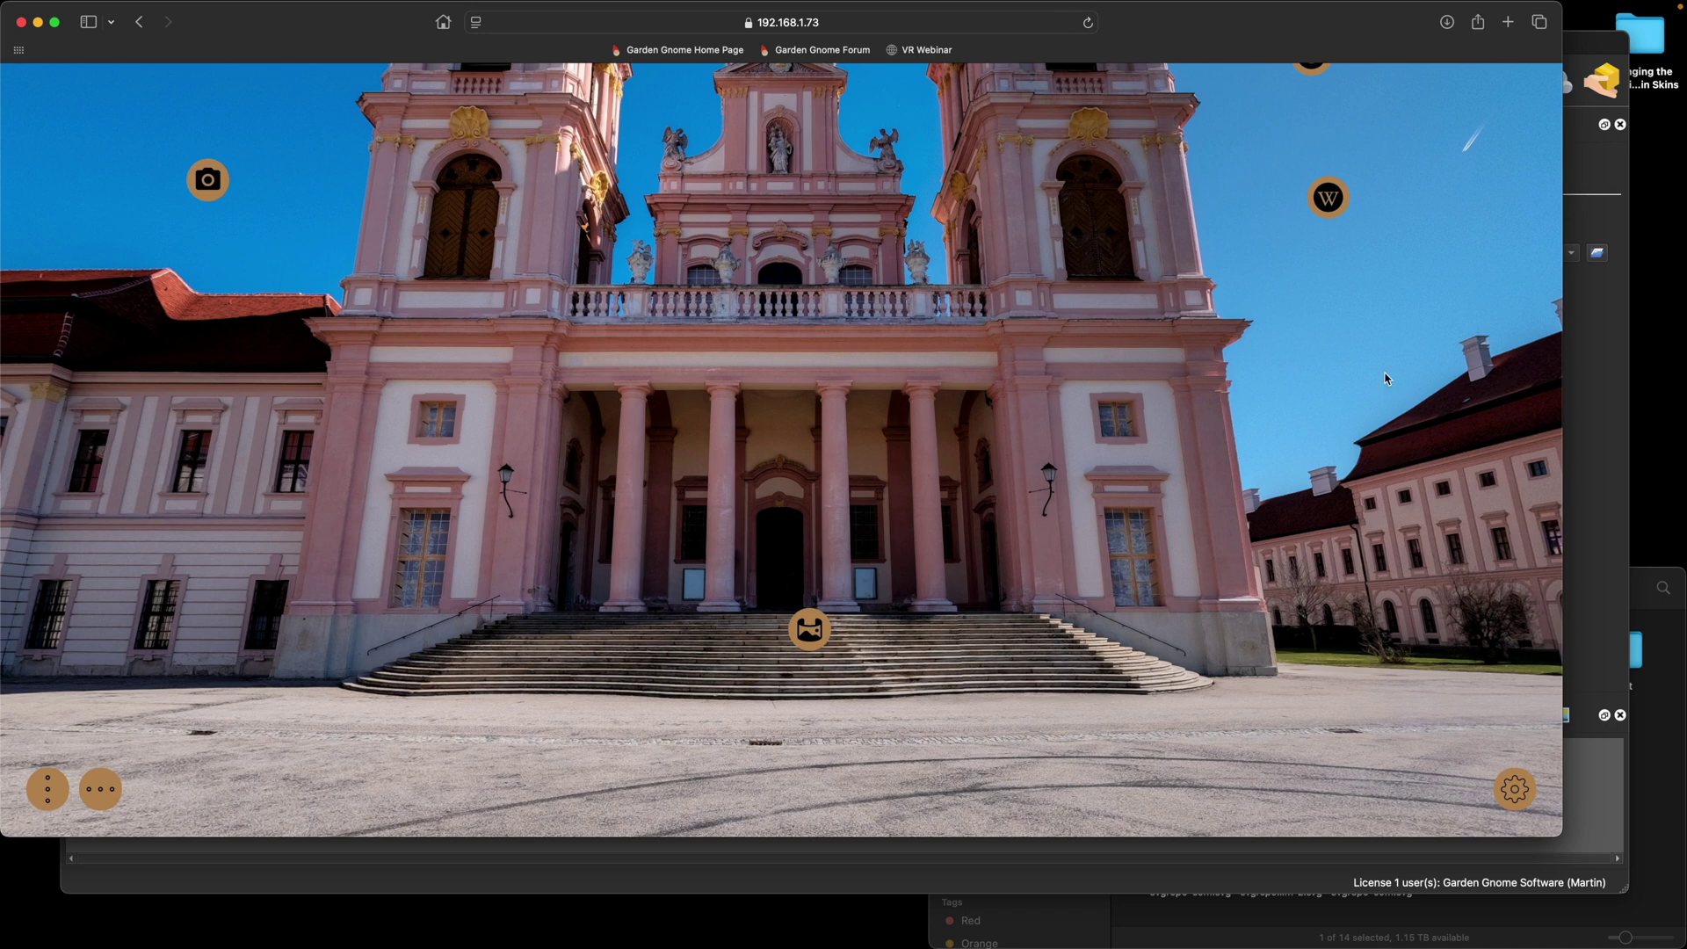
drag(1386, 379, 1382, 484)
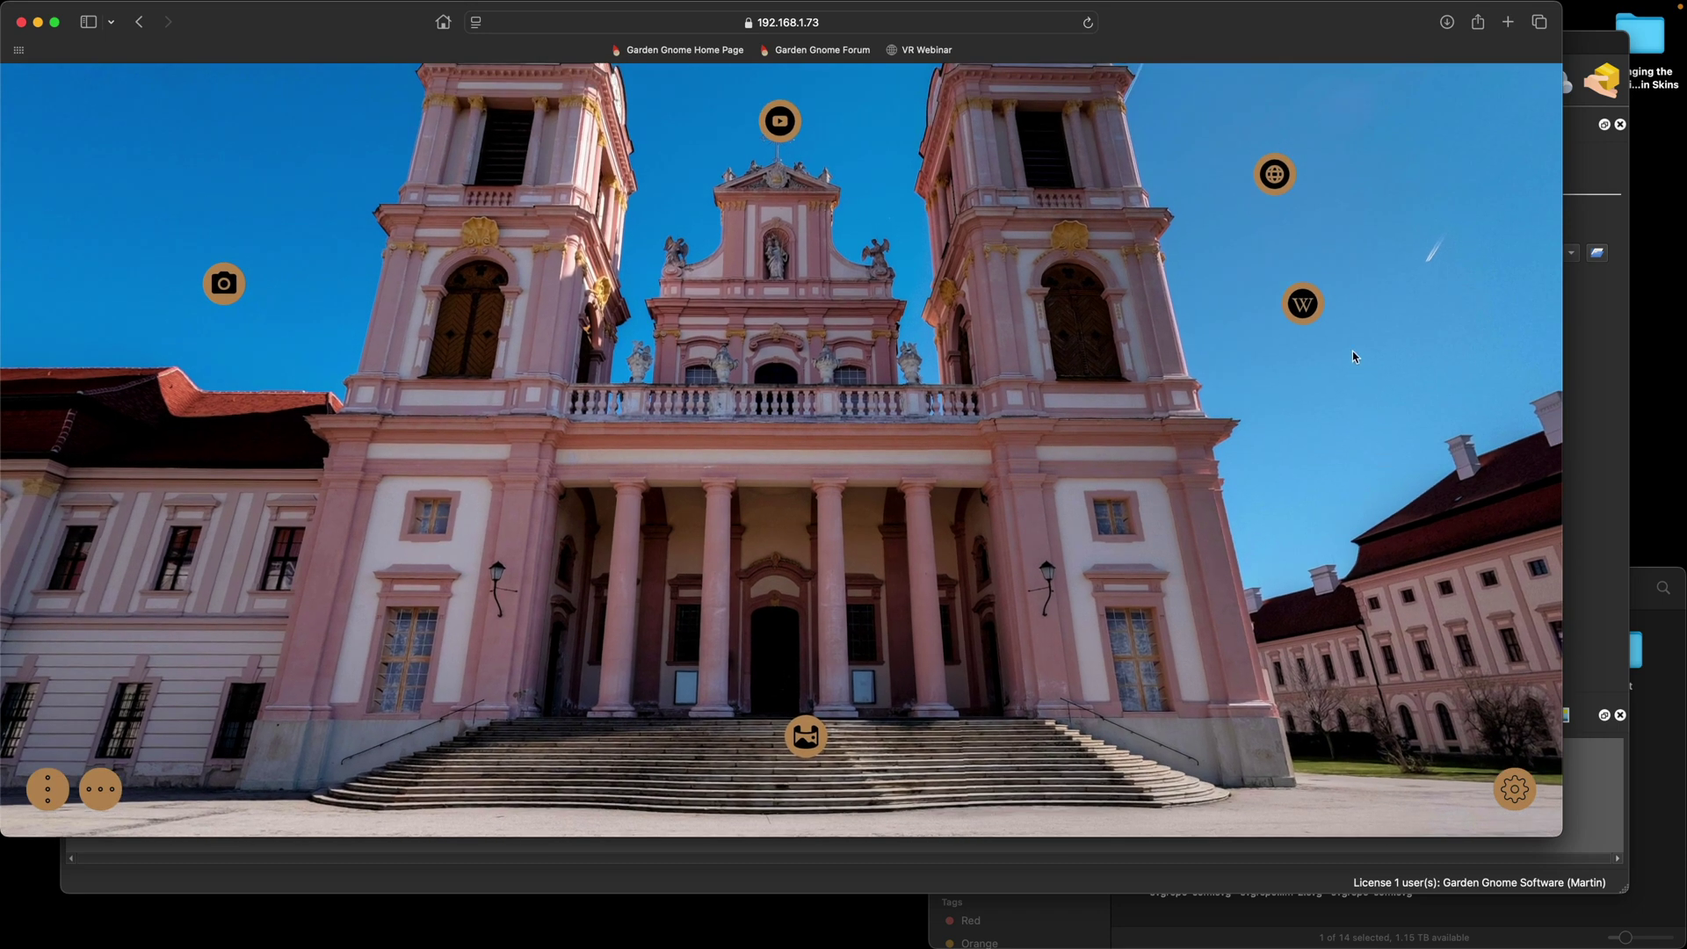
click(1315, 322)
click(1274, 174)
click(1430, 195)
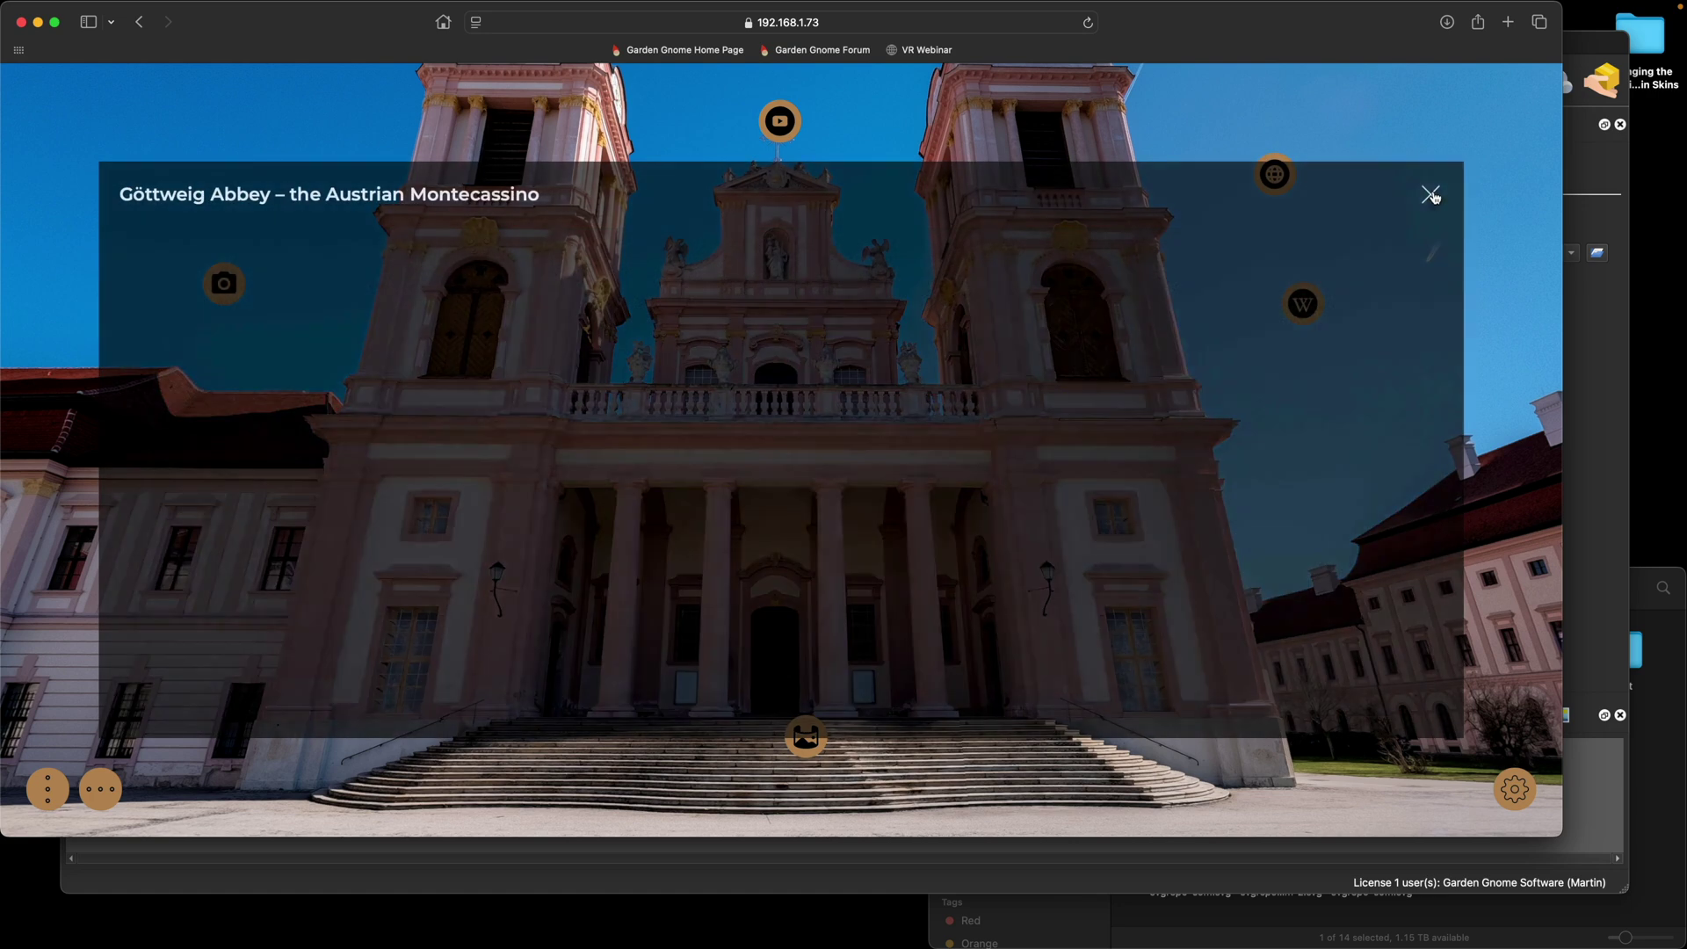